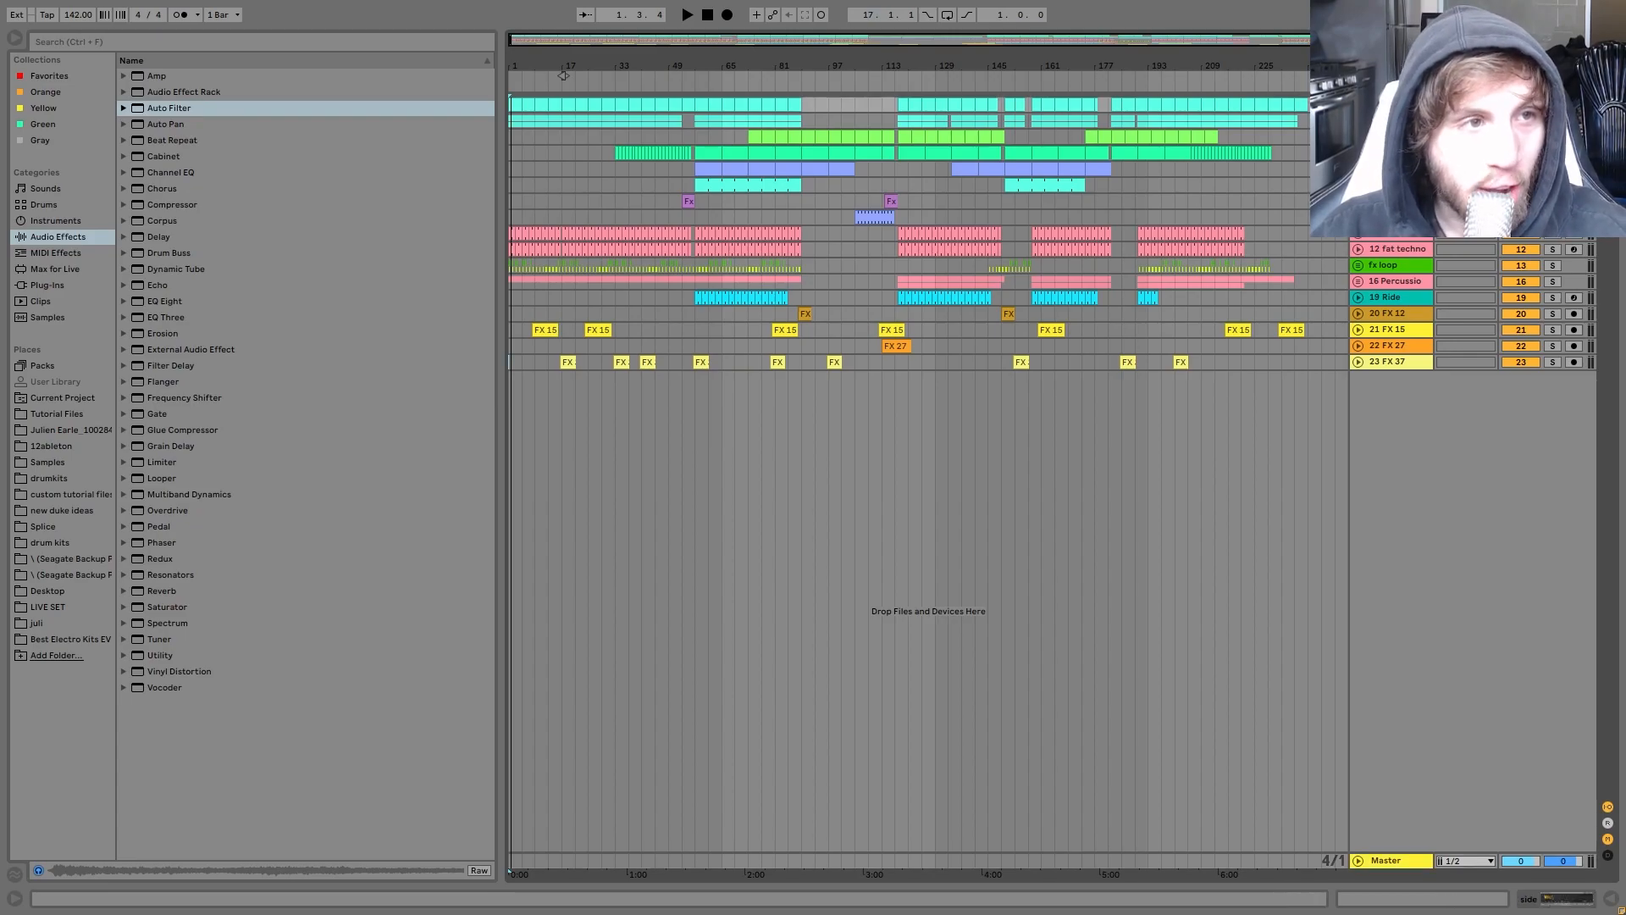
Step: Inspect the hard techno kick 4 Simpler and the Bass track's devices, and play the arrangement briefly
double_click(1391, 104)
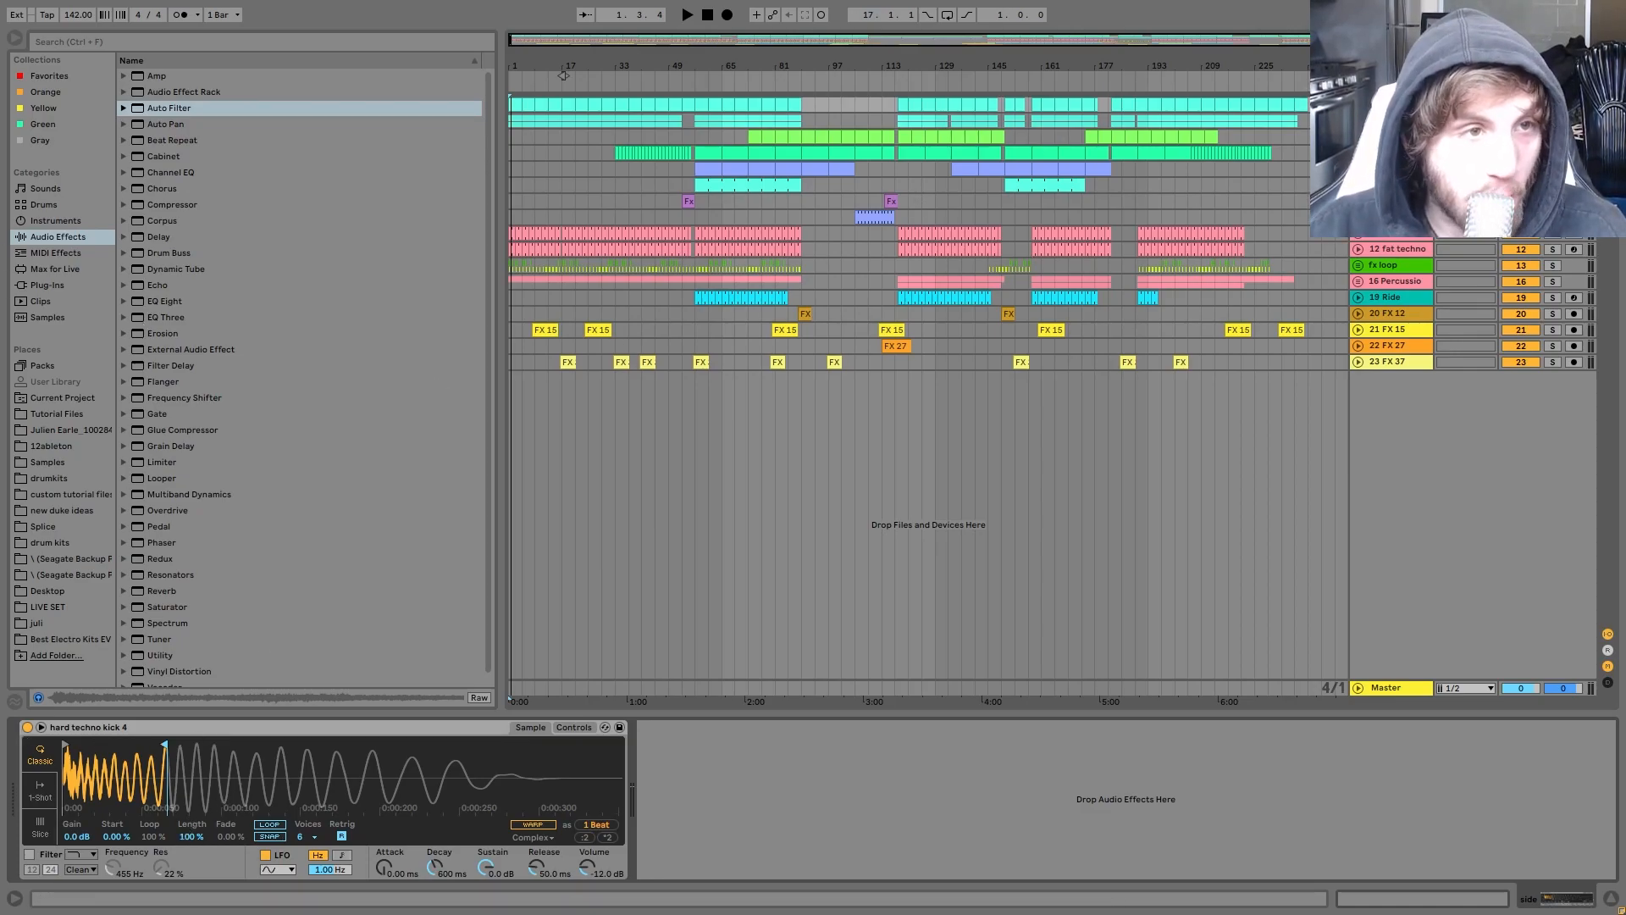
key(Down)
key(Down)
key(Down)
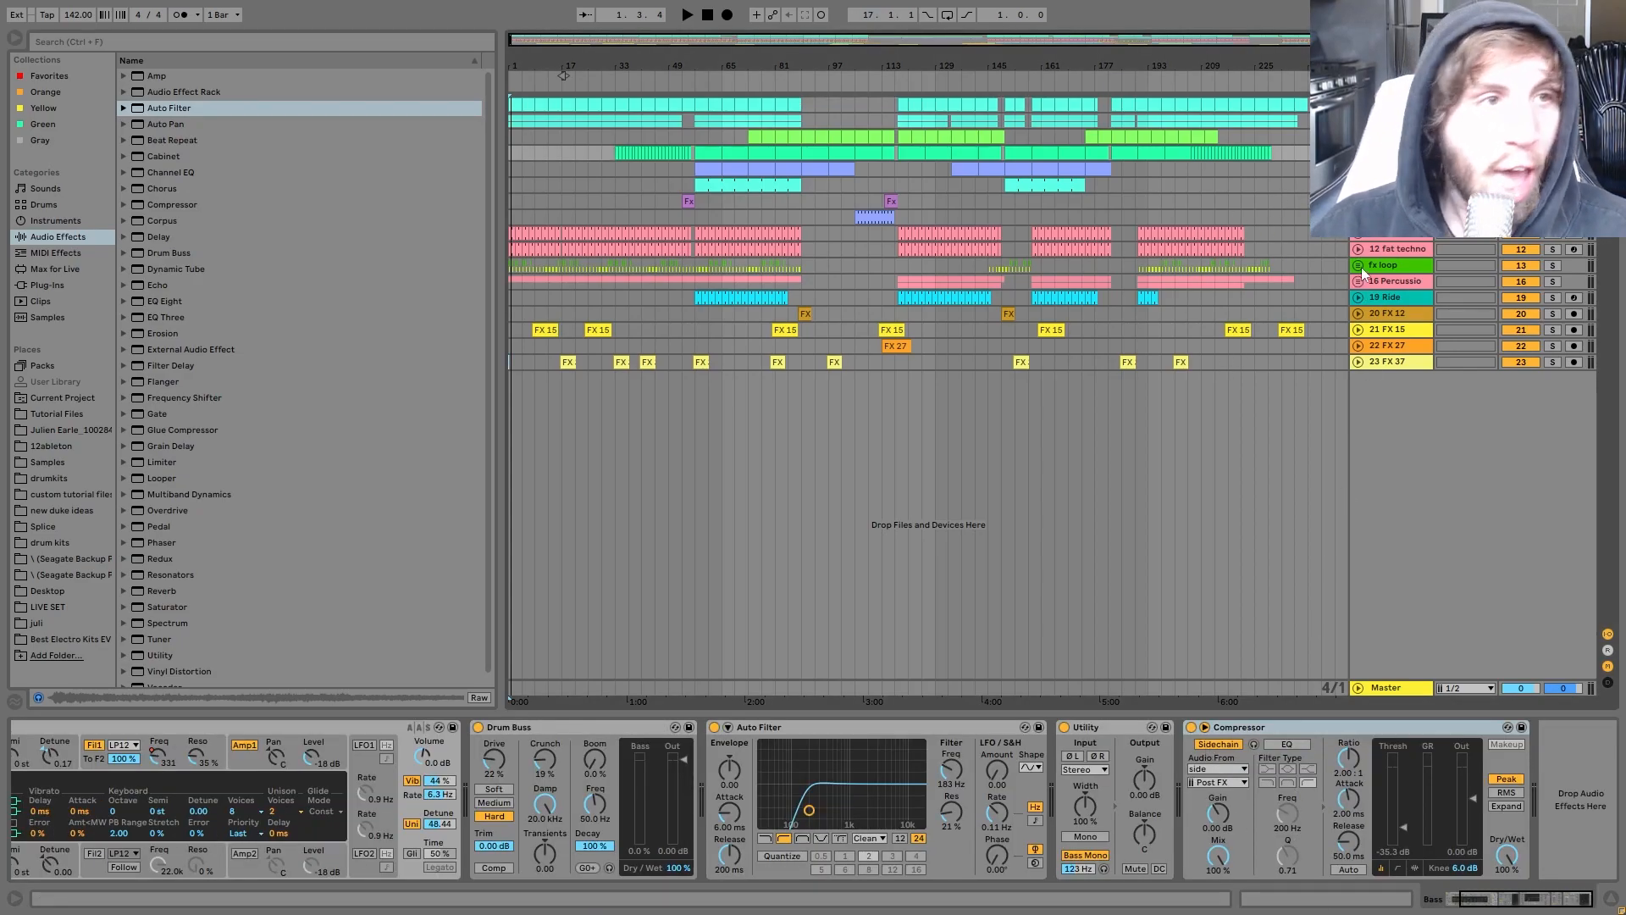
key(Up)
key(Up)
key(Up)
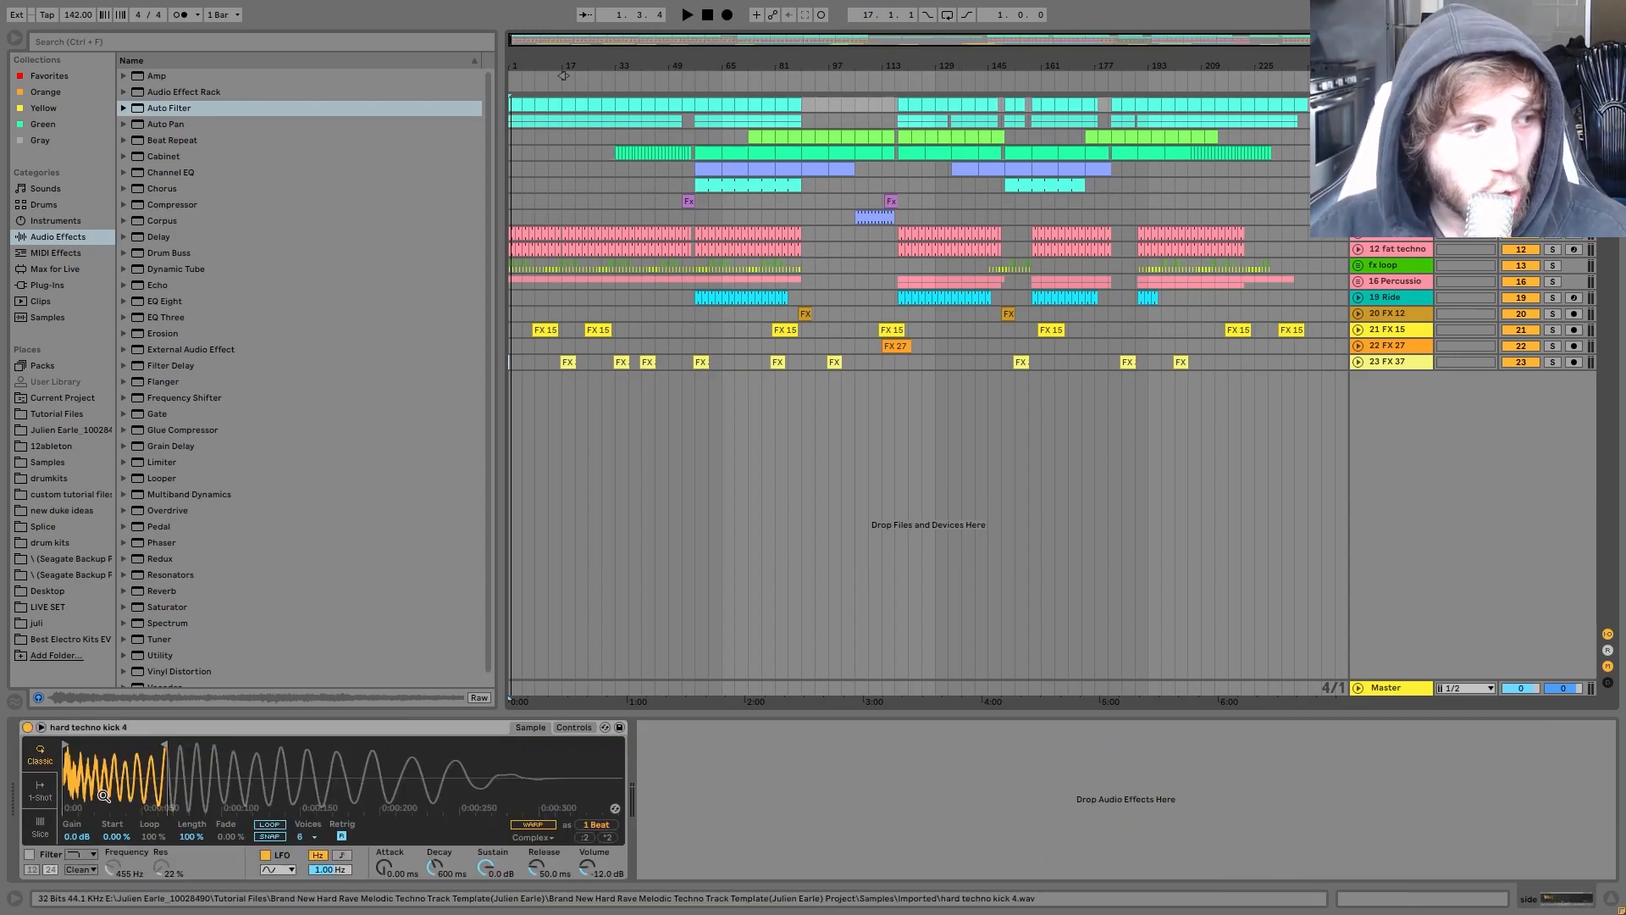
key(space)
key(space)
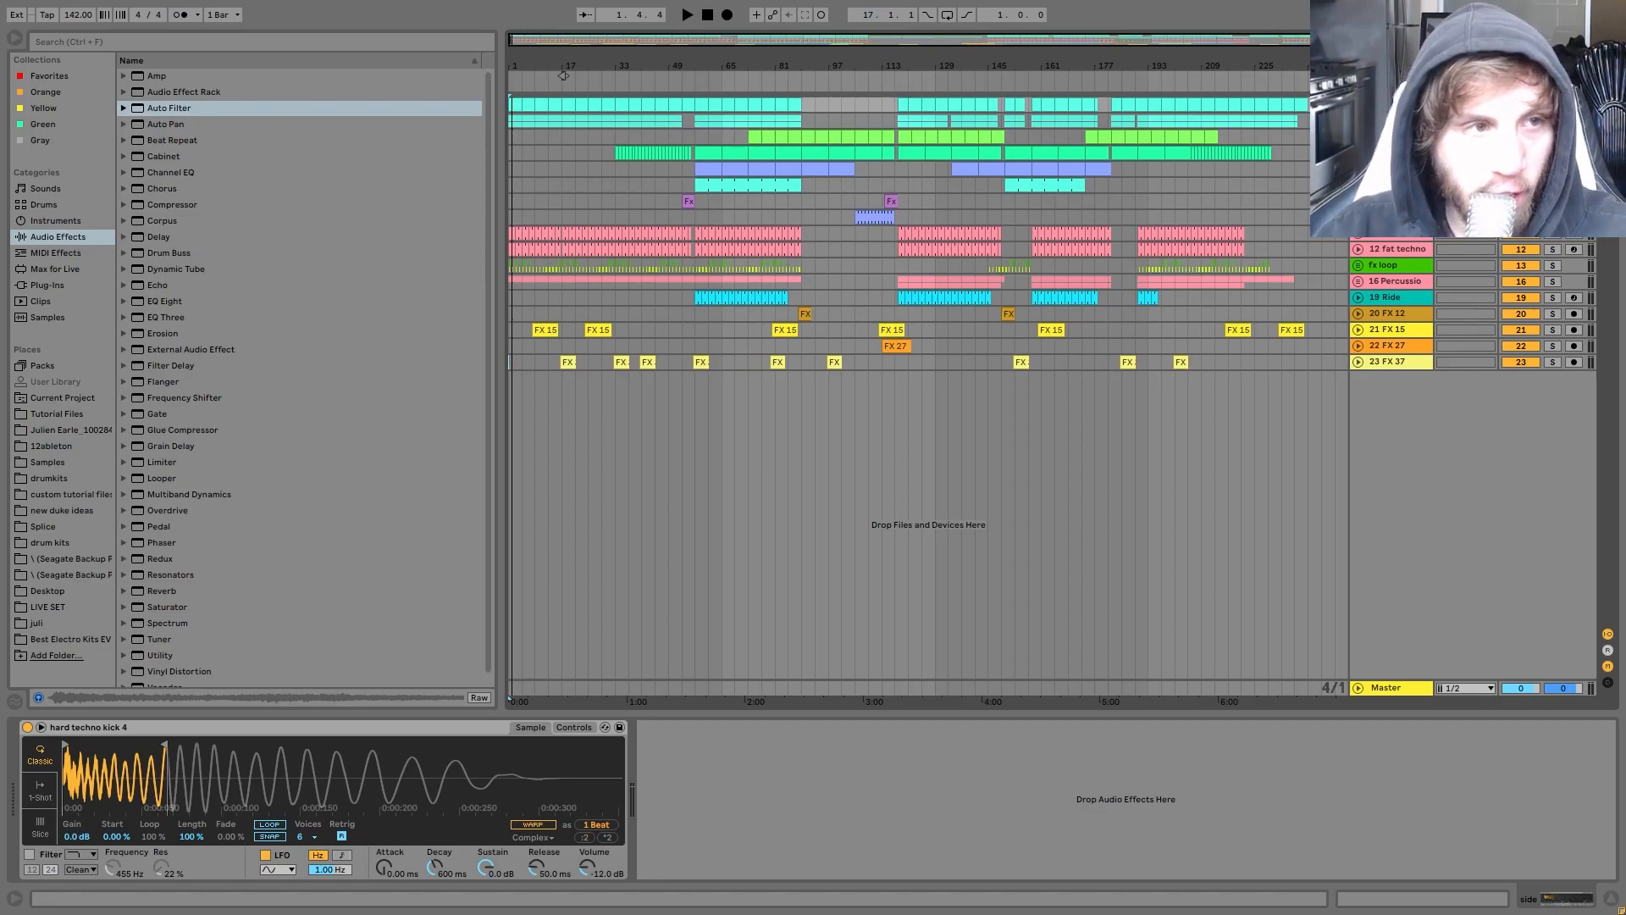
Step: Select bars 182 to 190 on the Bass track and play them with its device chain shown
key(Down)
key(Down)
key(Down)
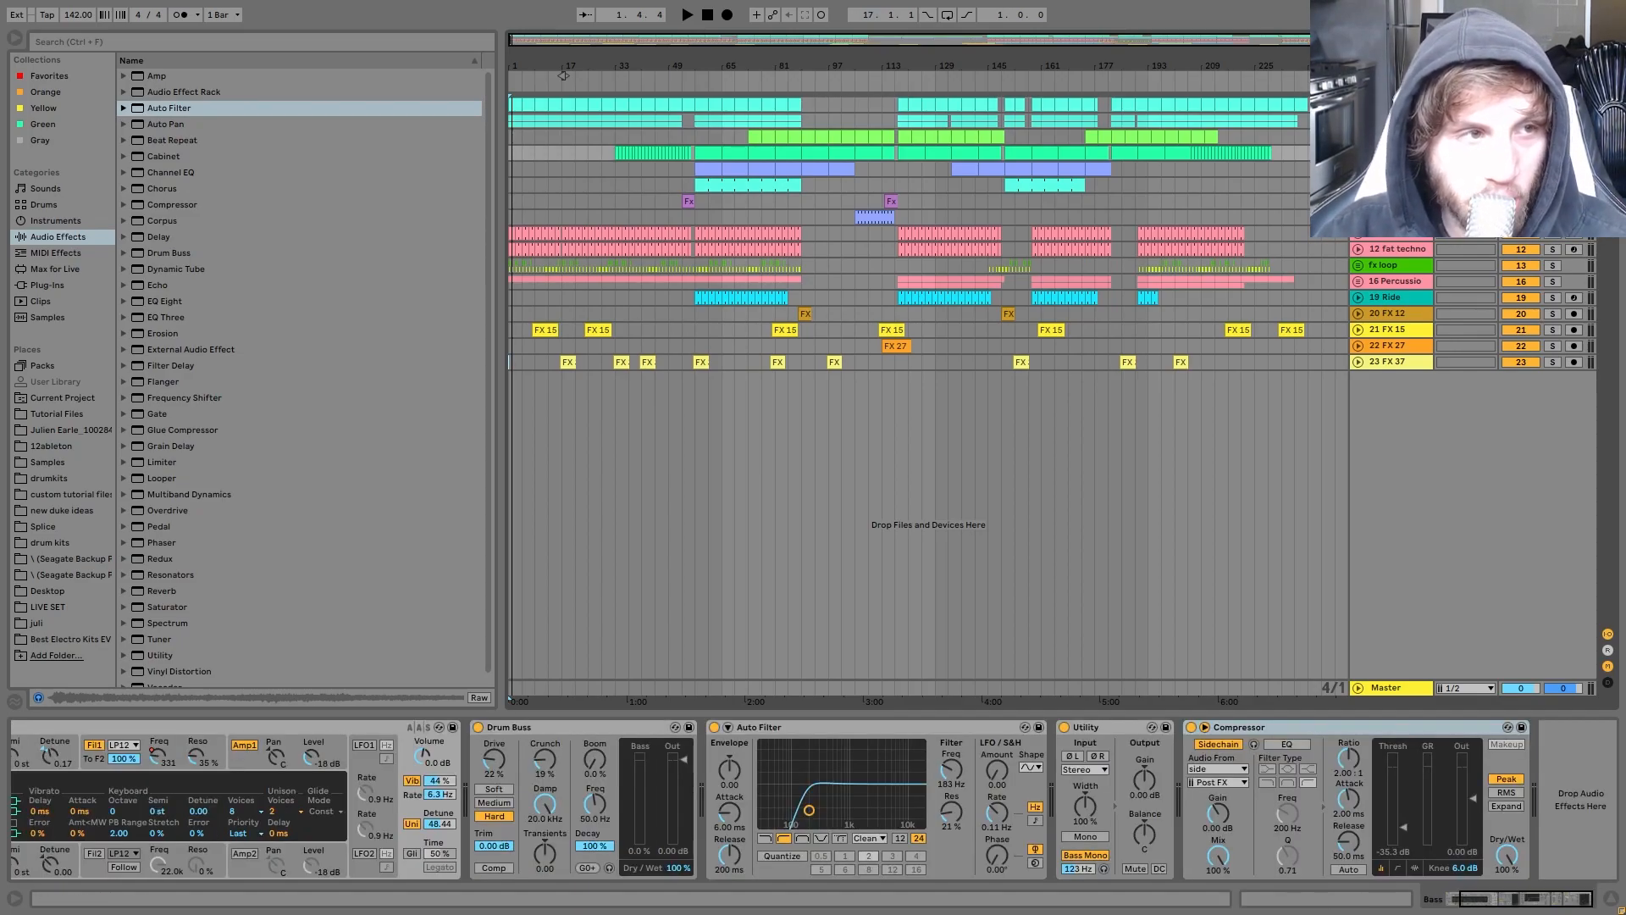
drag(1112, 153, 1137, 153)
key(space)
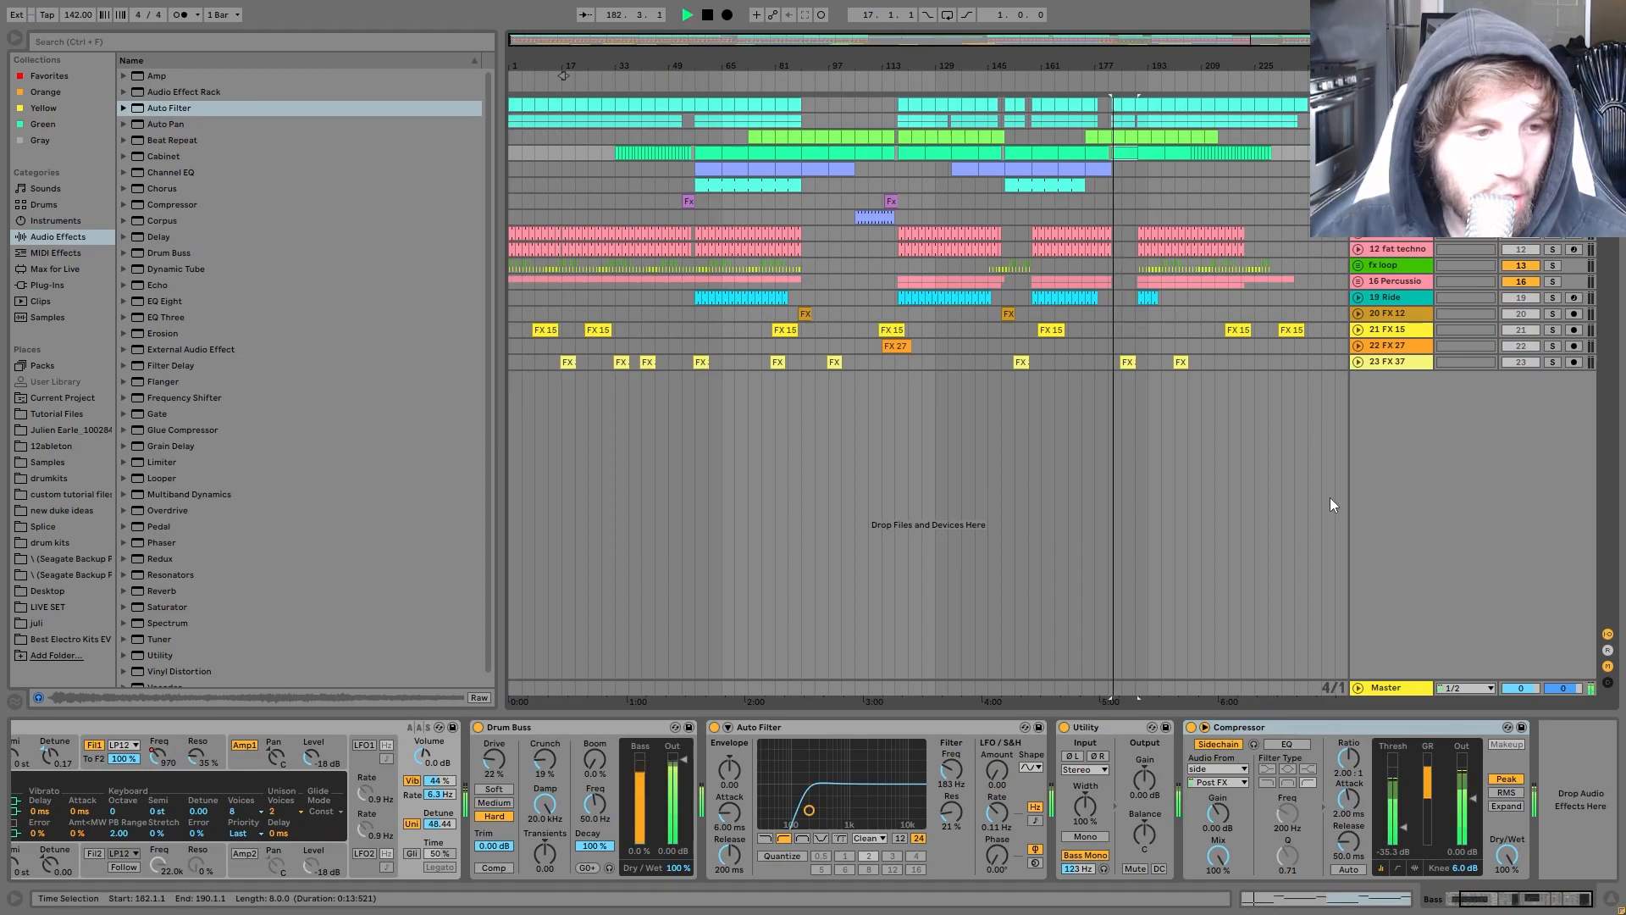
key(space)
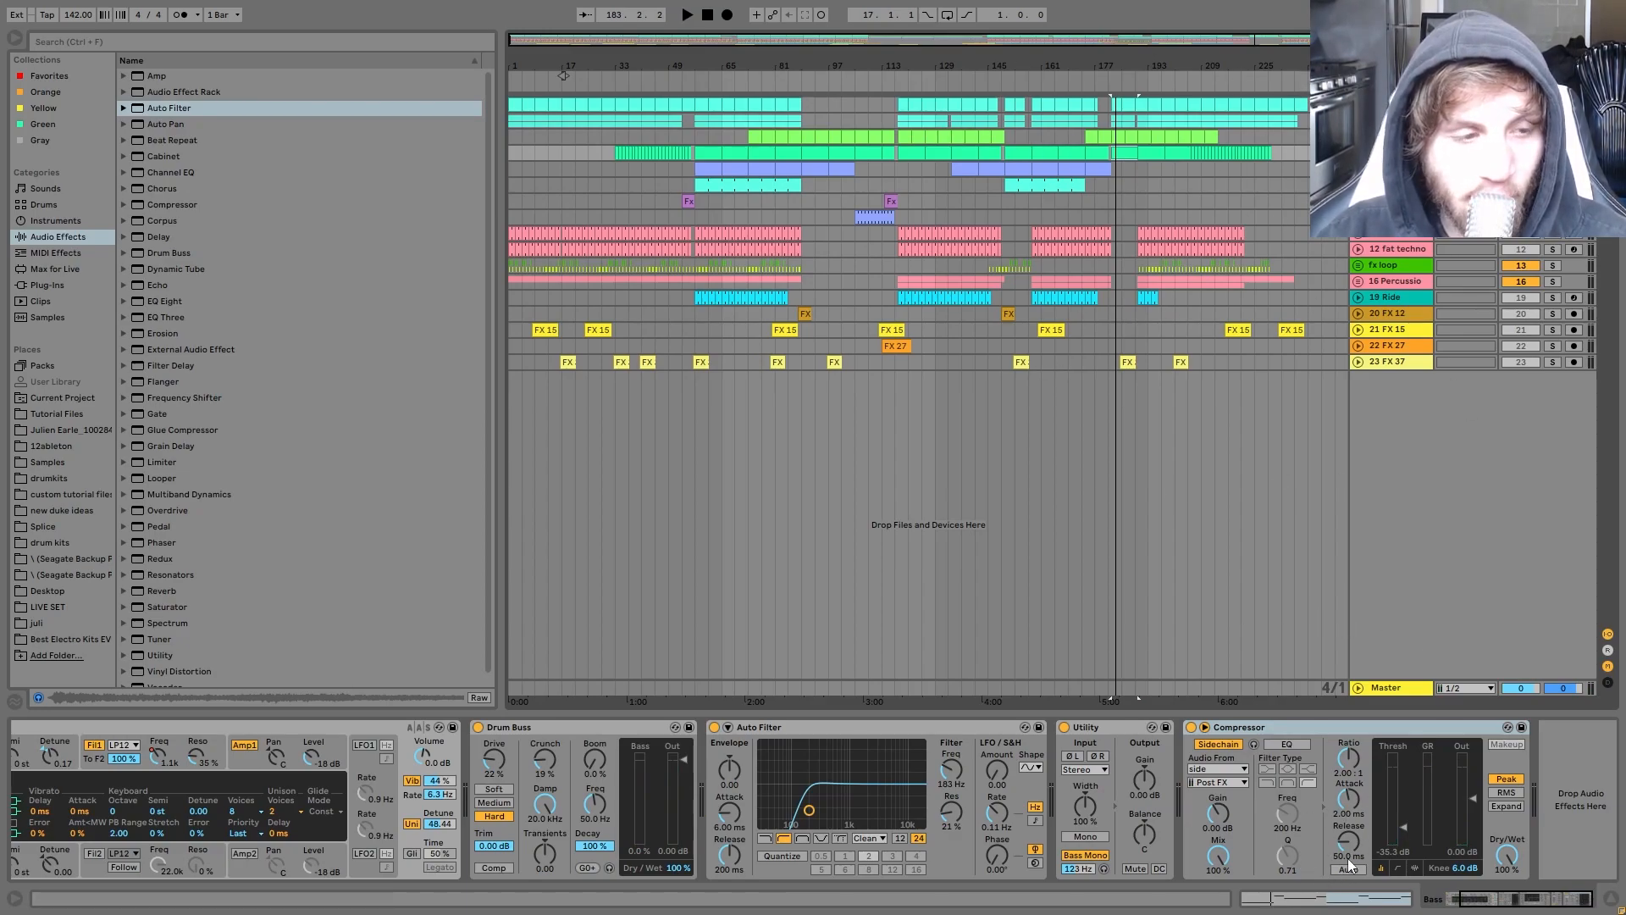
Step: Adjust the release of the Bass track's sidechain Compressor during playback
key(space)
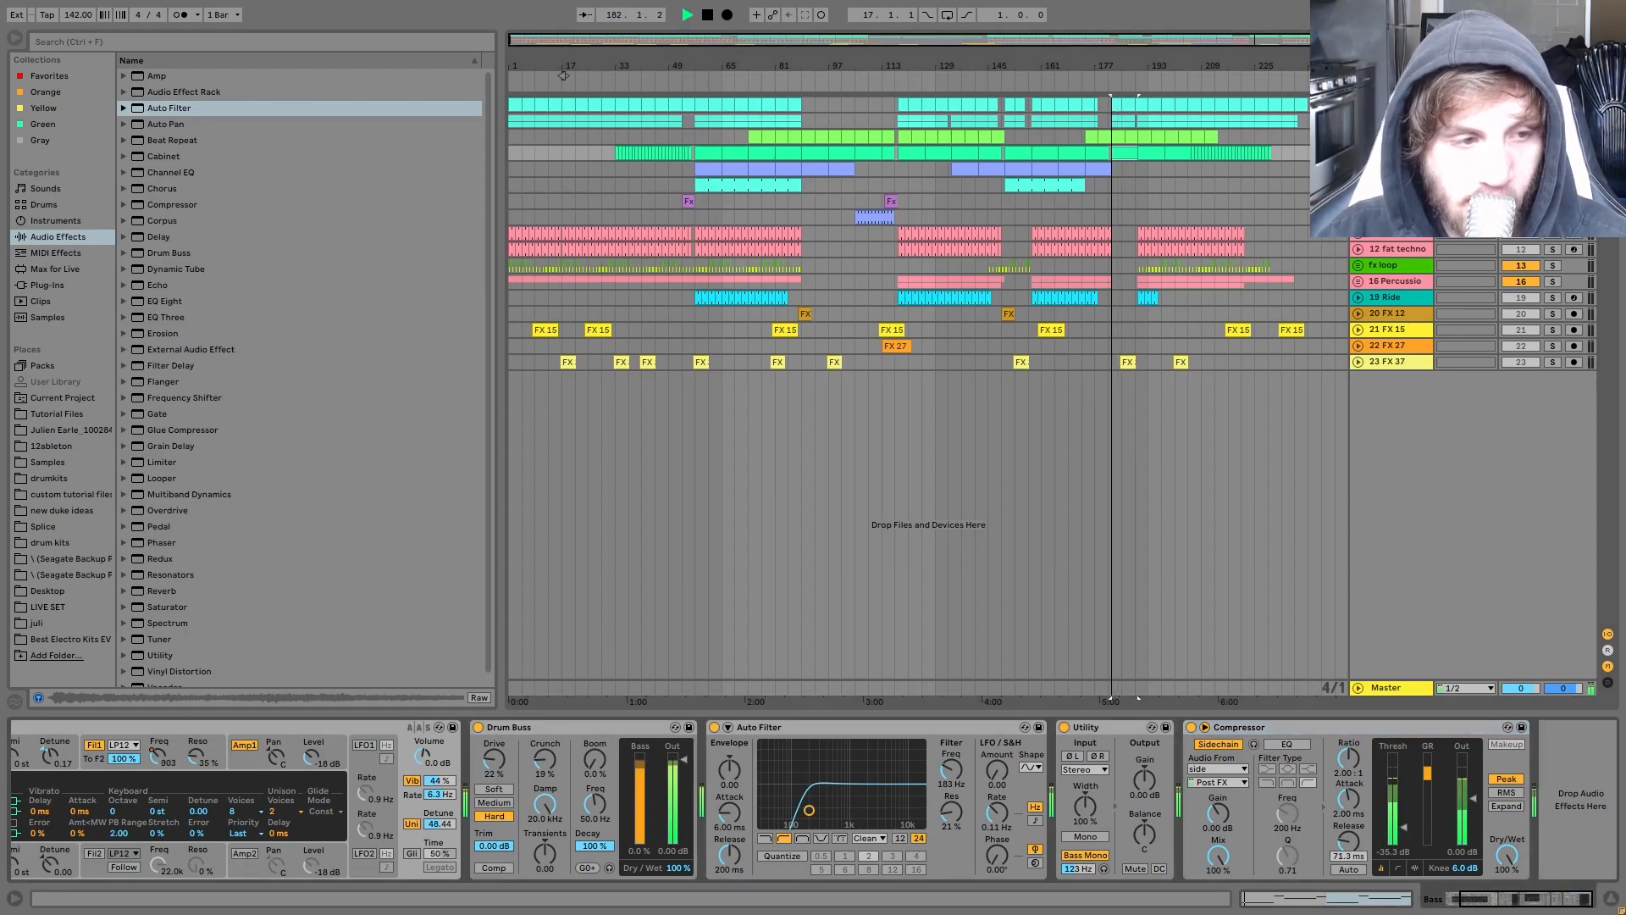
drag(1338, 850, 1334, 775)
key(space)
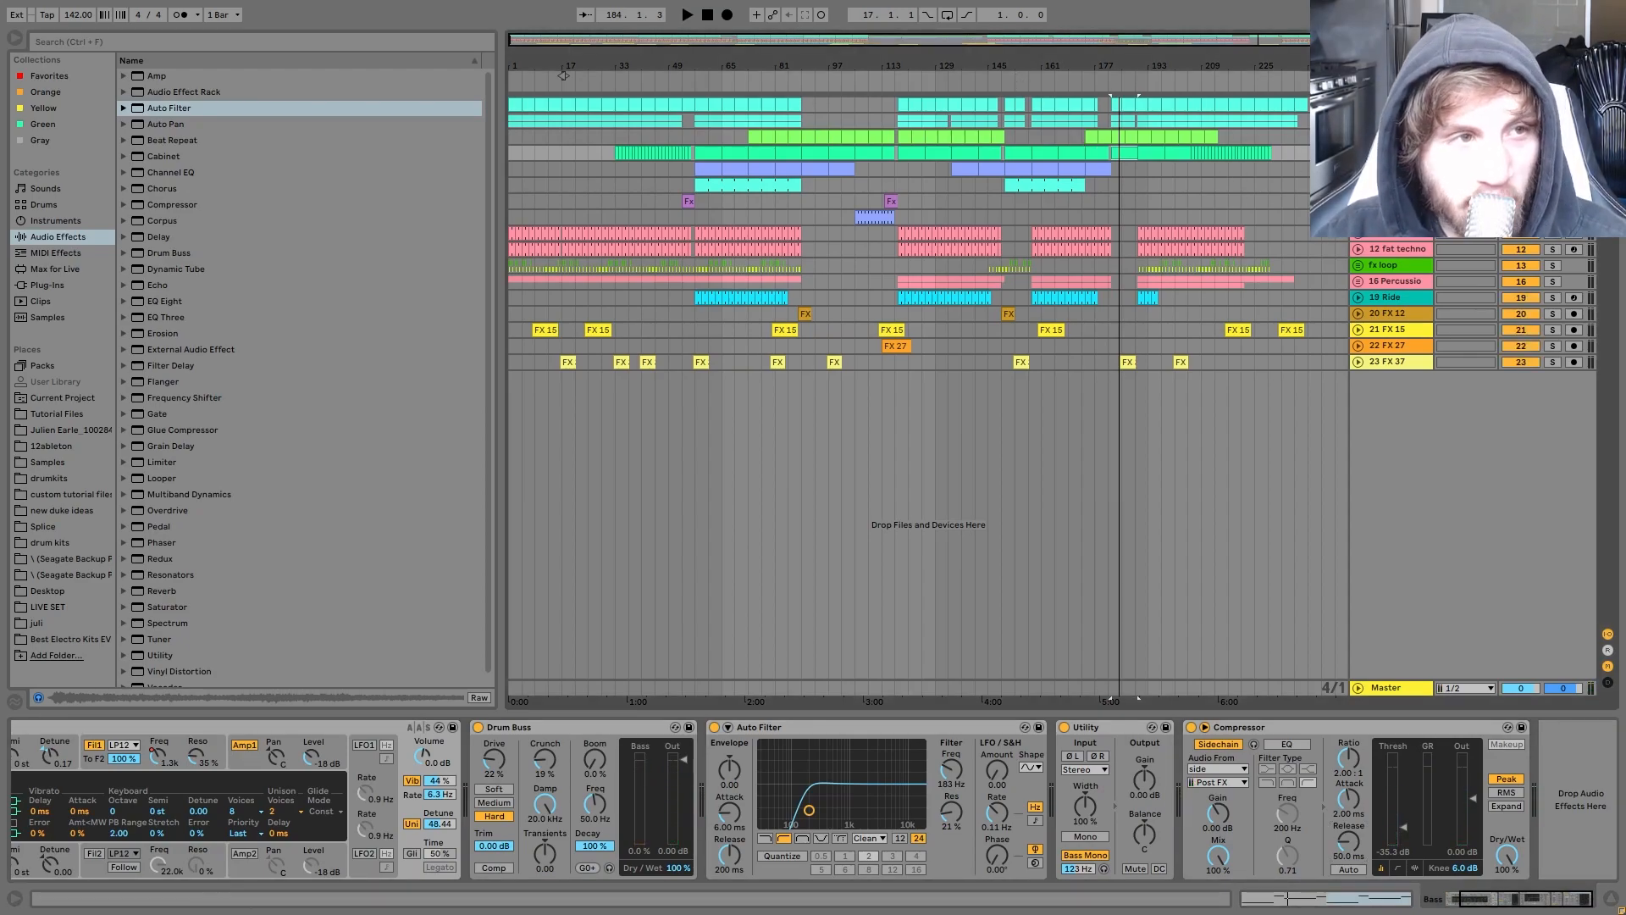
Step: Show the Kick group's effects, unfold its tracks and listen to a short stretch
key(Up)
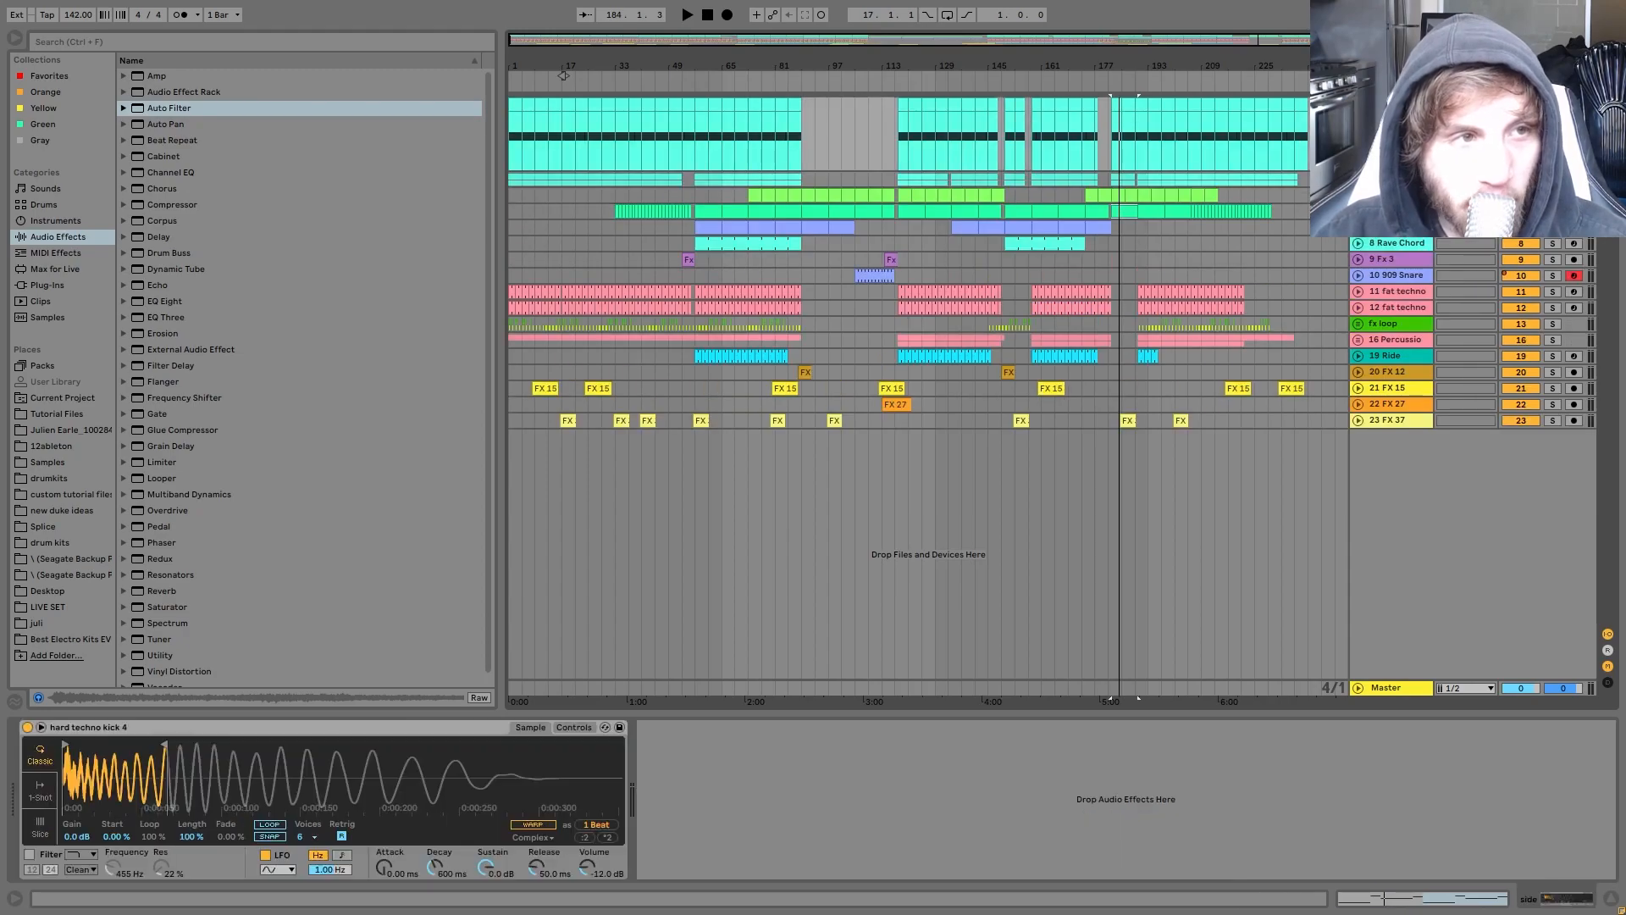
key(Down)
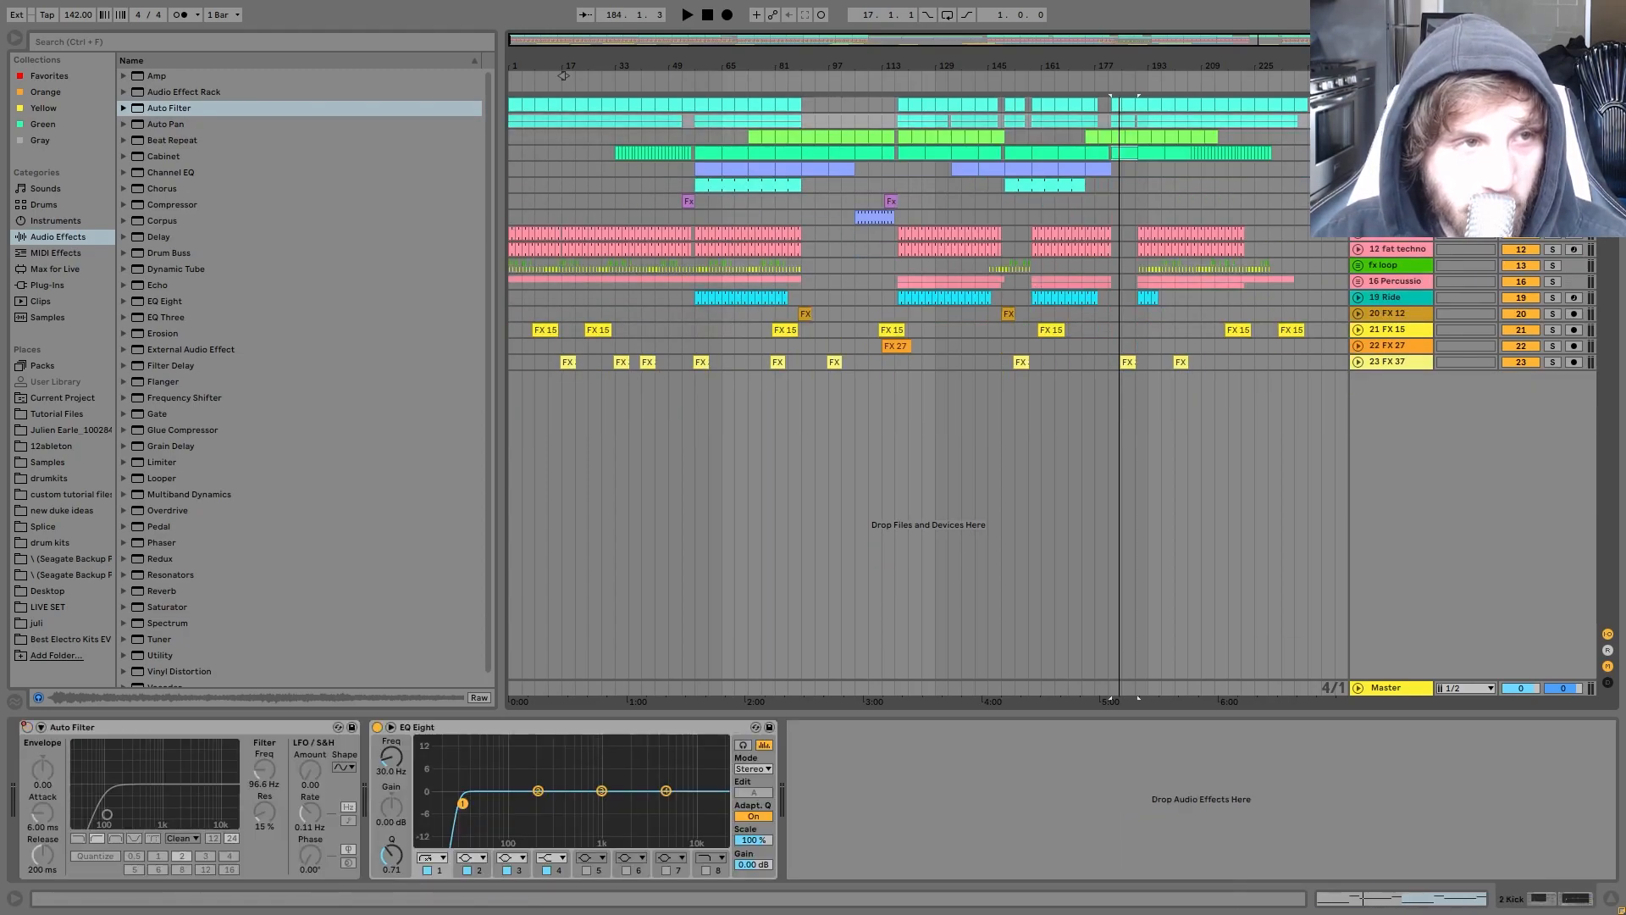
key(Right)
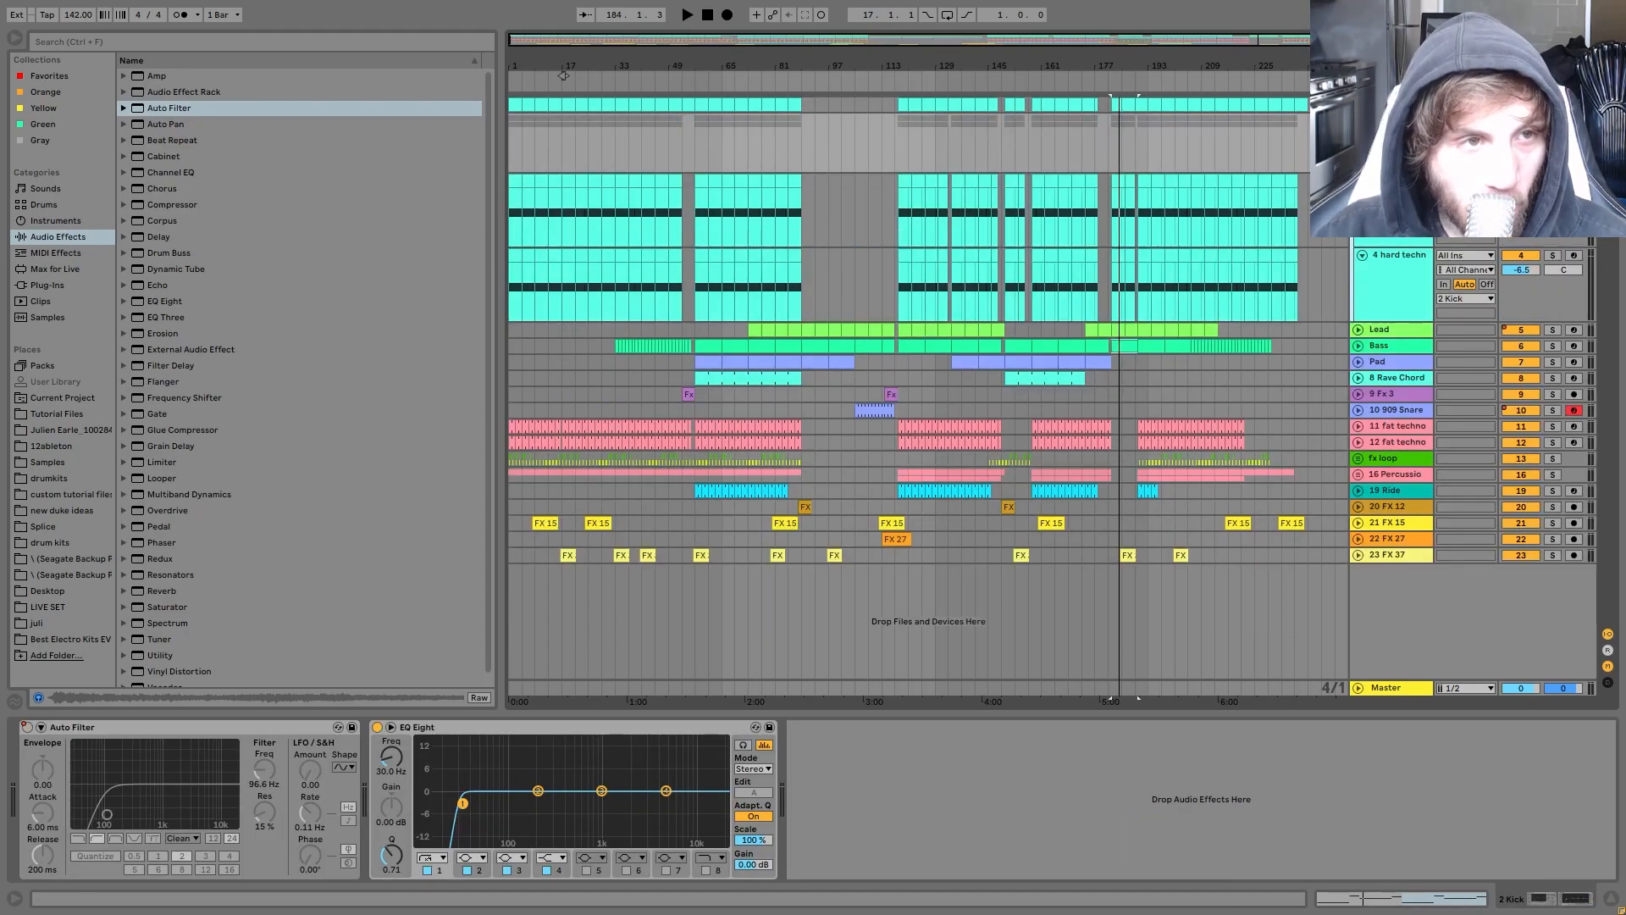
key(space)
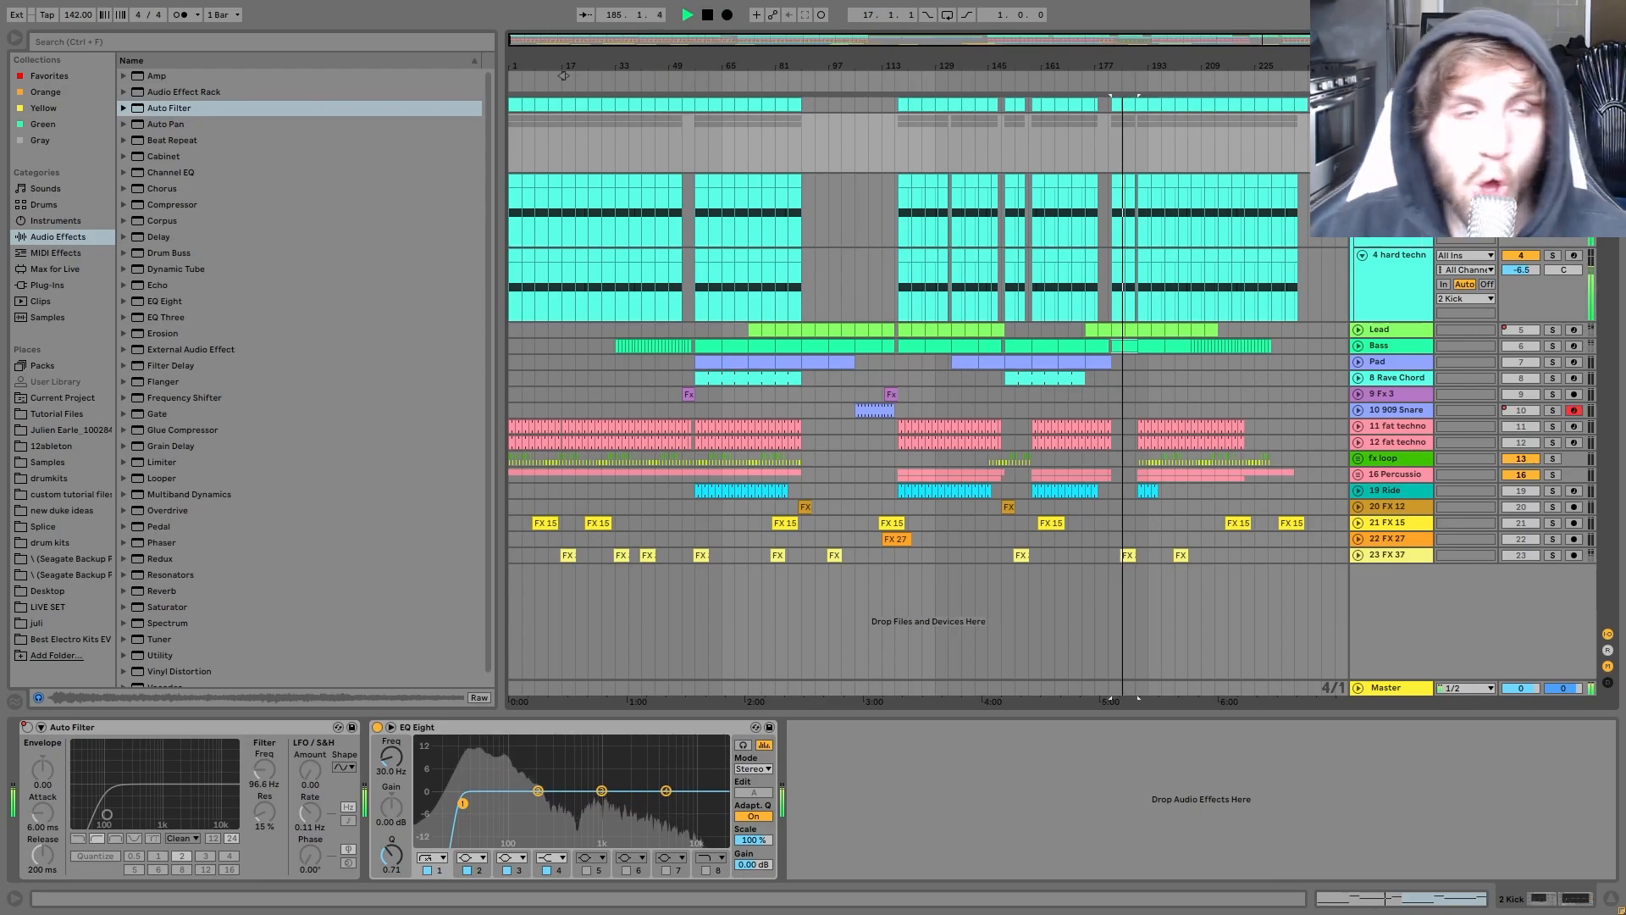
key(space)
Step: Display the Simpler on track 3 (hard techno kick 4) and listen with track 4 muted
key(Down)
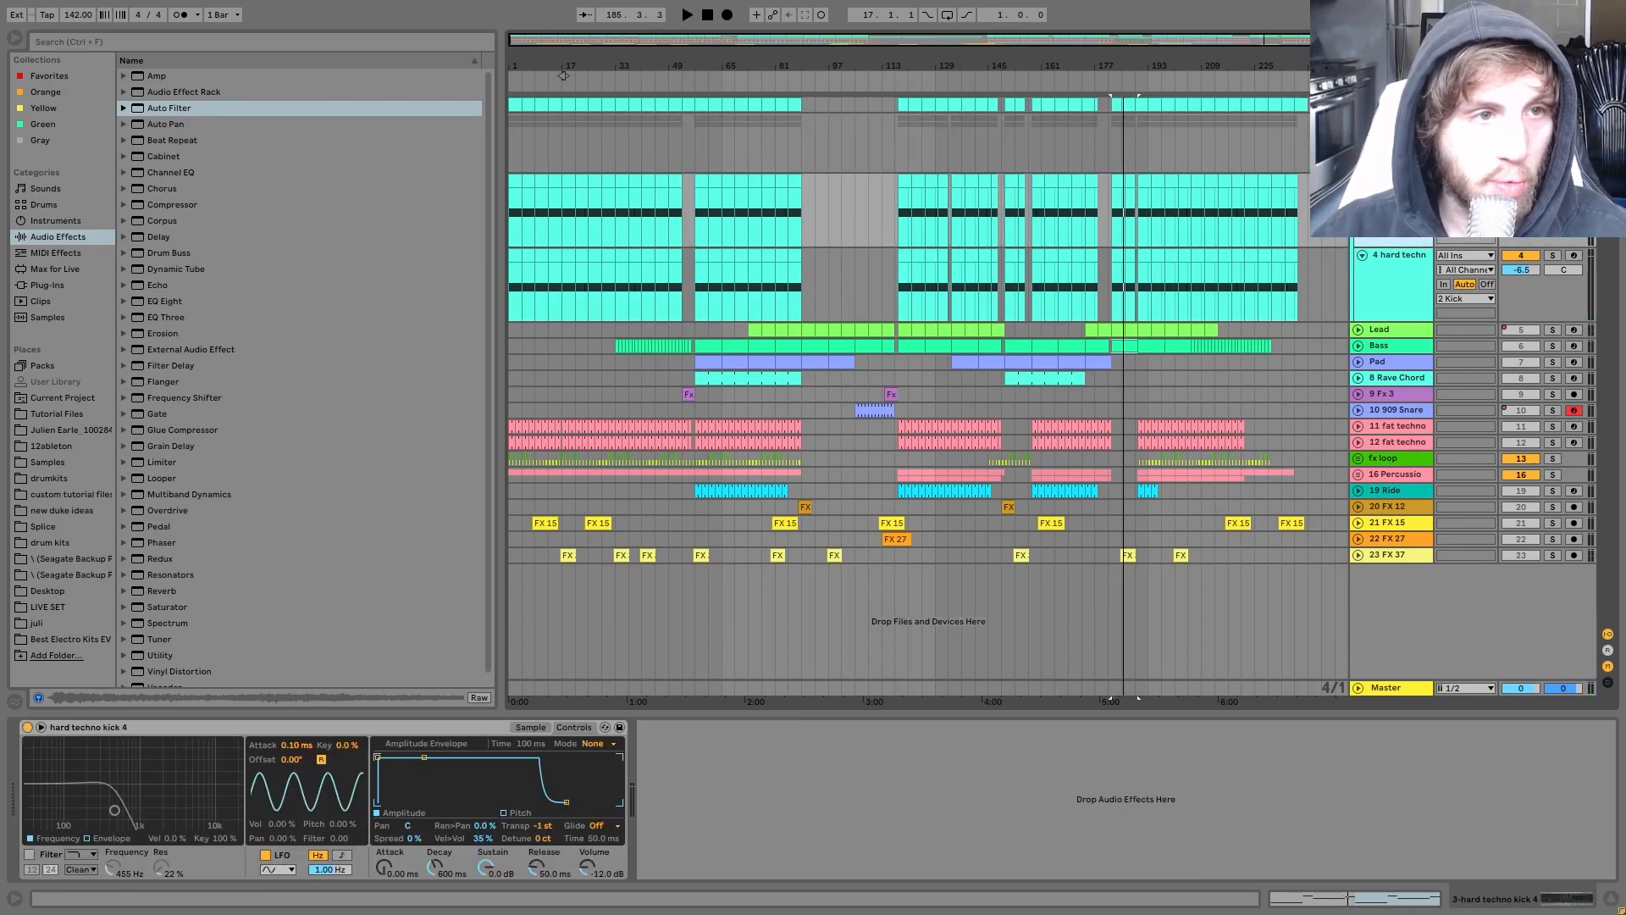
key(F4)
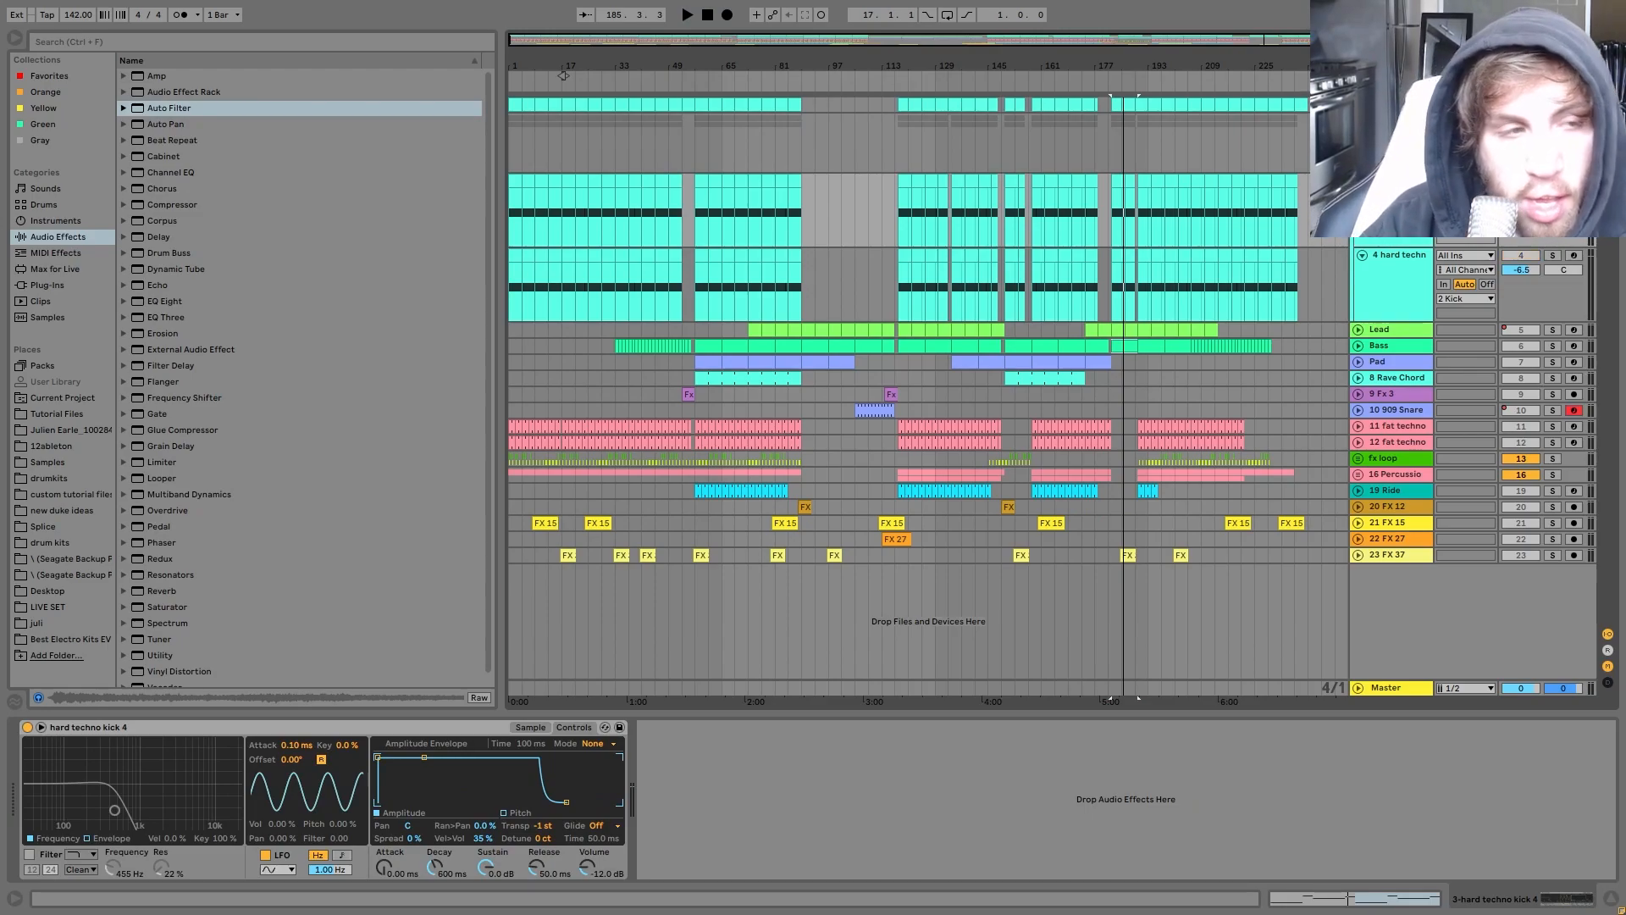
key(space)
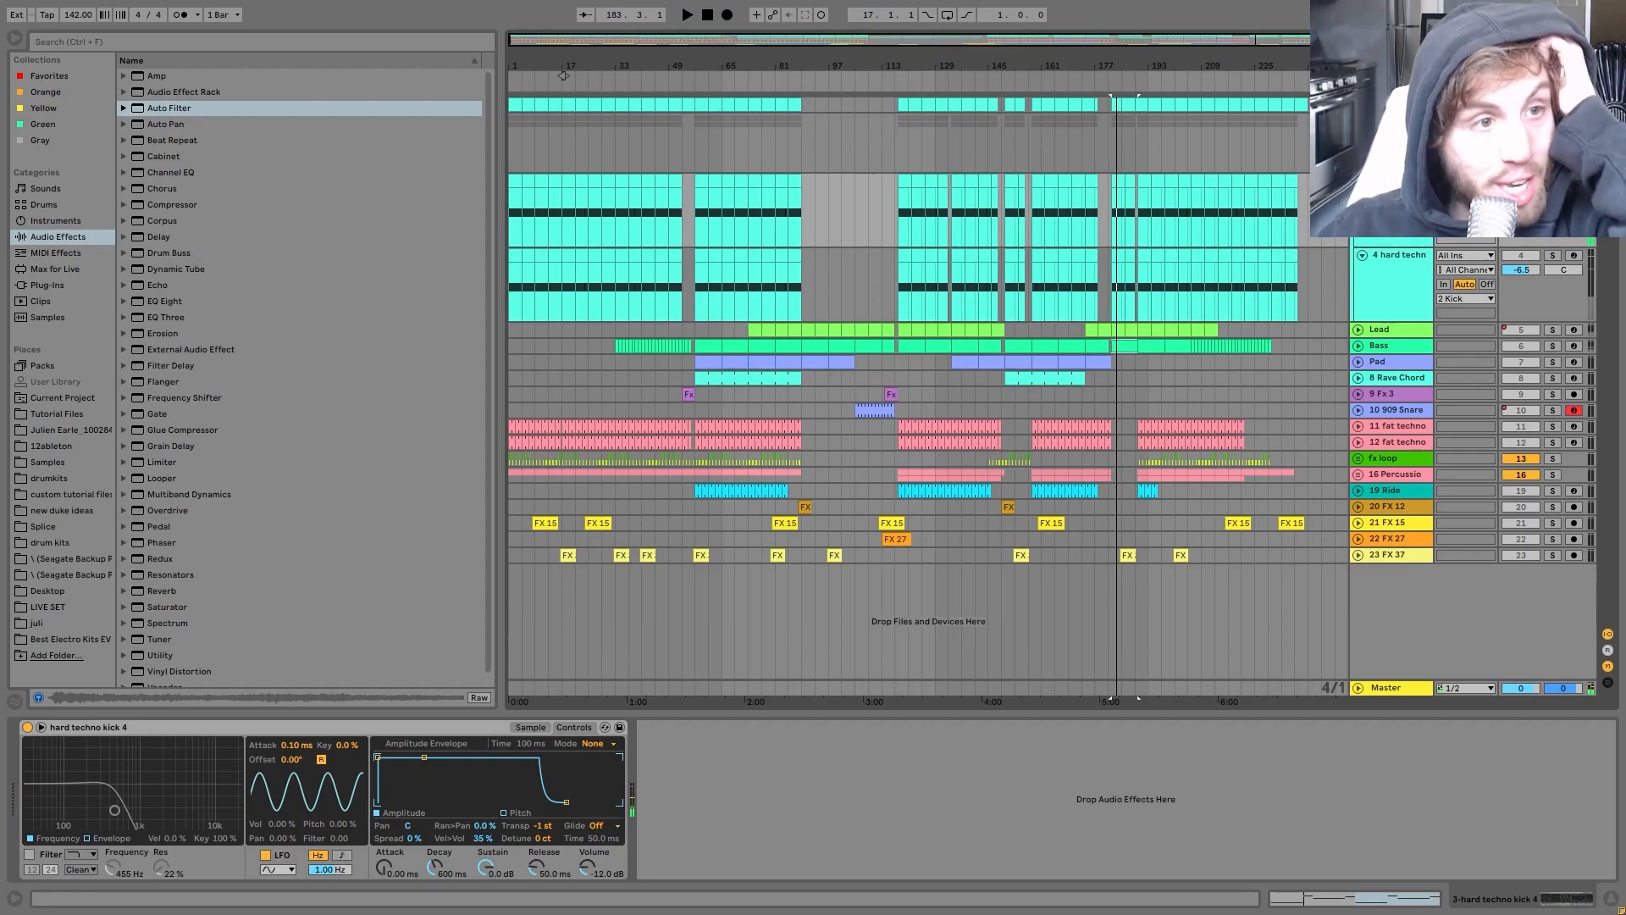
Step: Solo track 4 and play it while viewing its device chain back to the Arpeggiator
click(1553, 256)
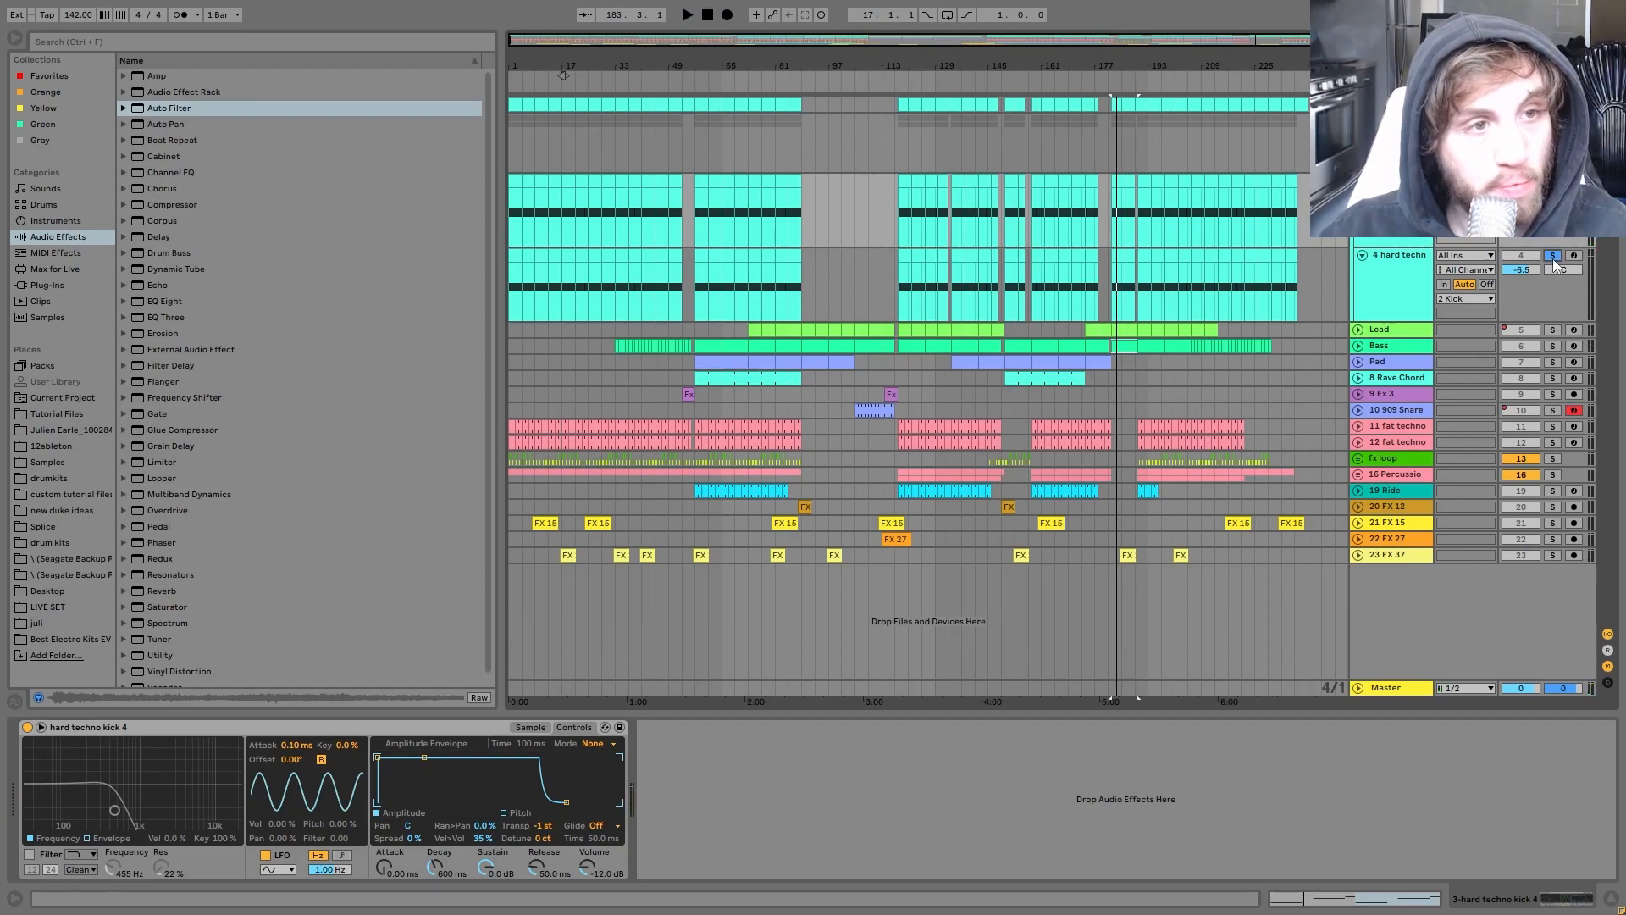
click(1558, 901)
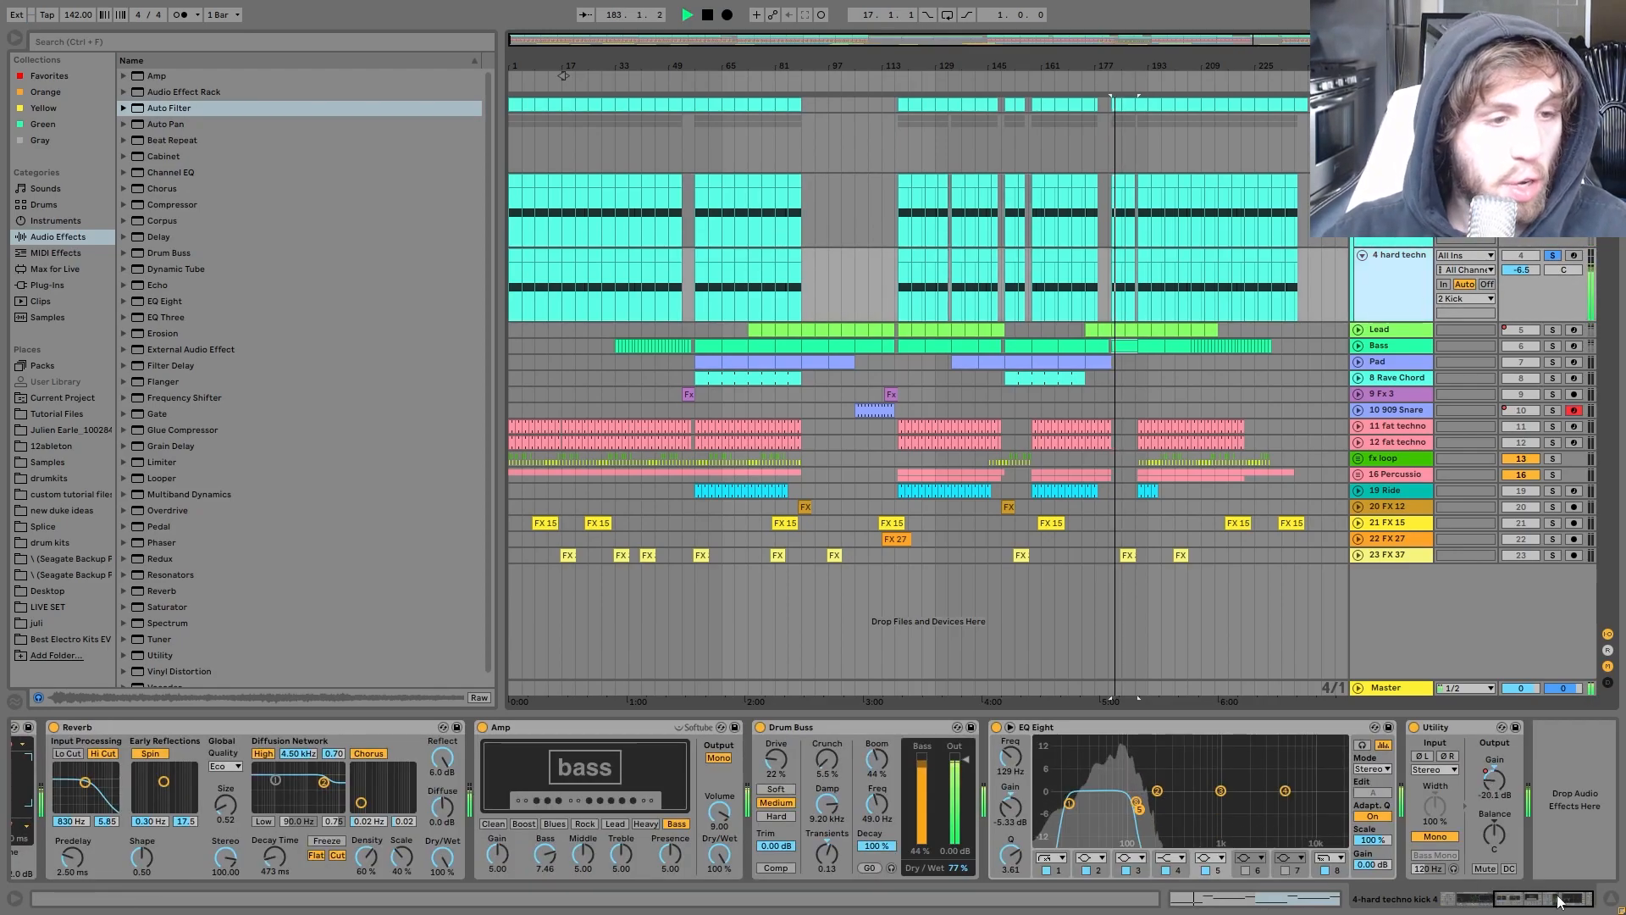
drag(1558, 901, 1491, 901)
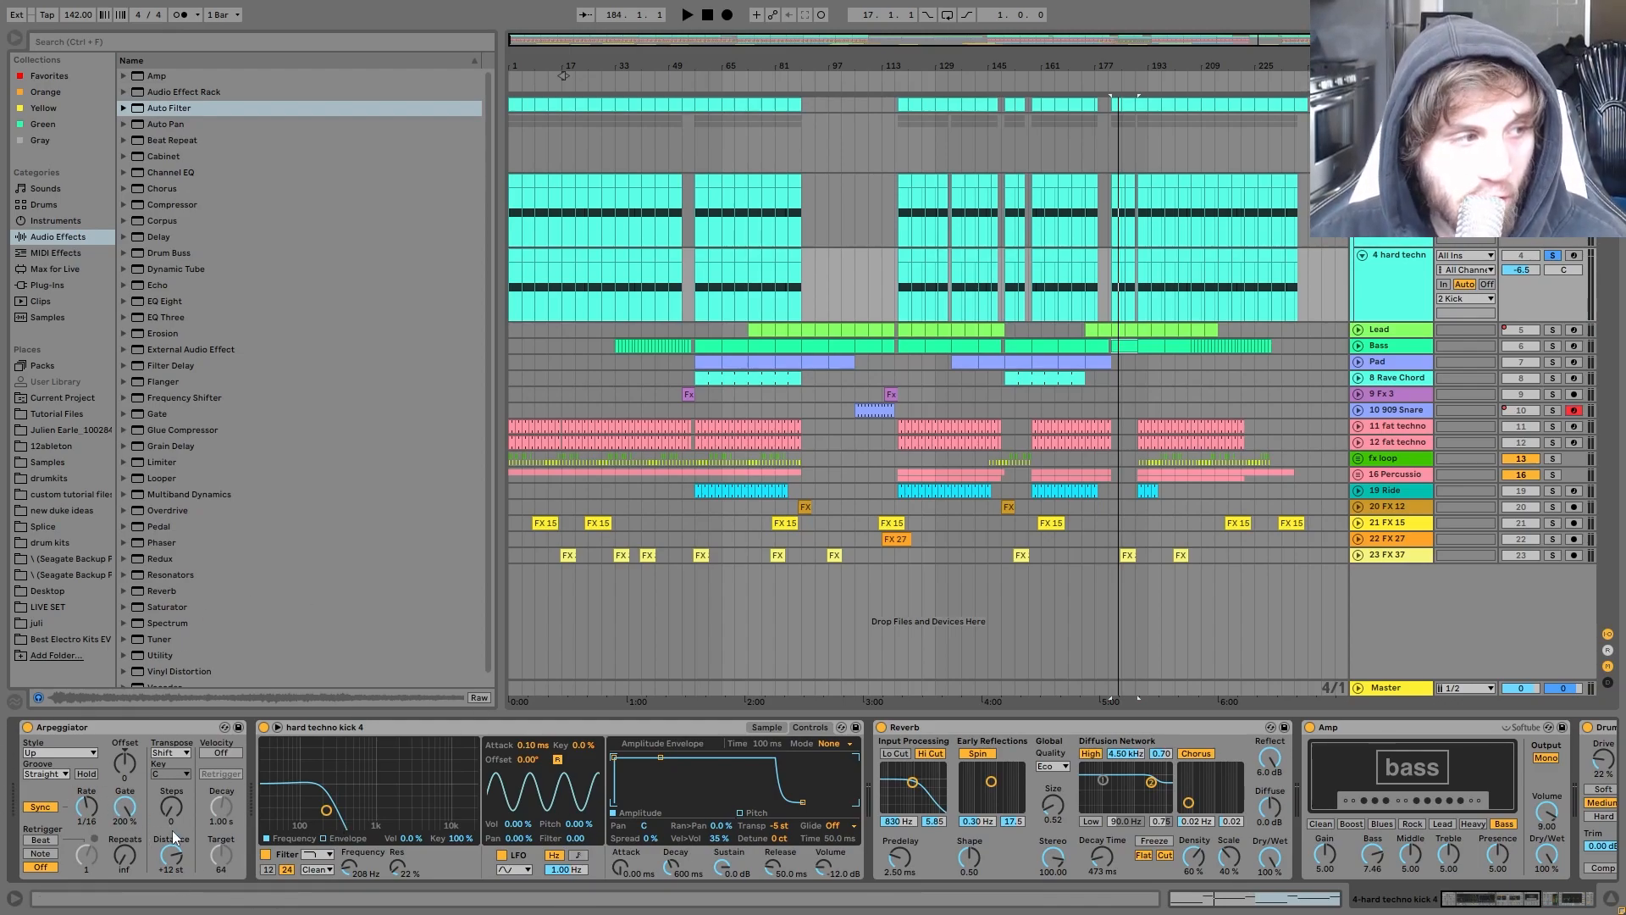
click(1117, 250)
key(space)
key(space)
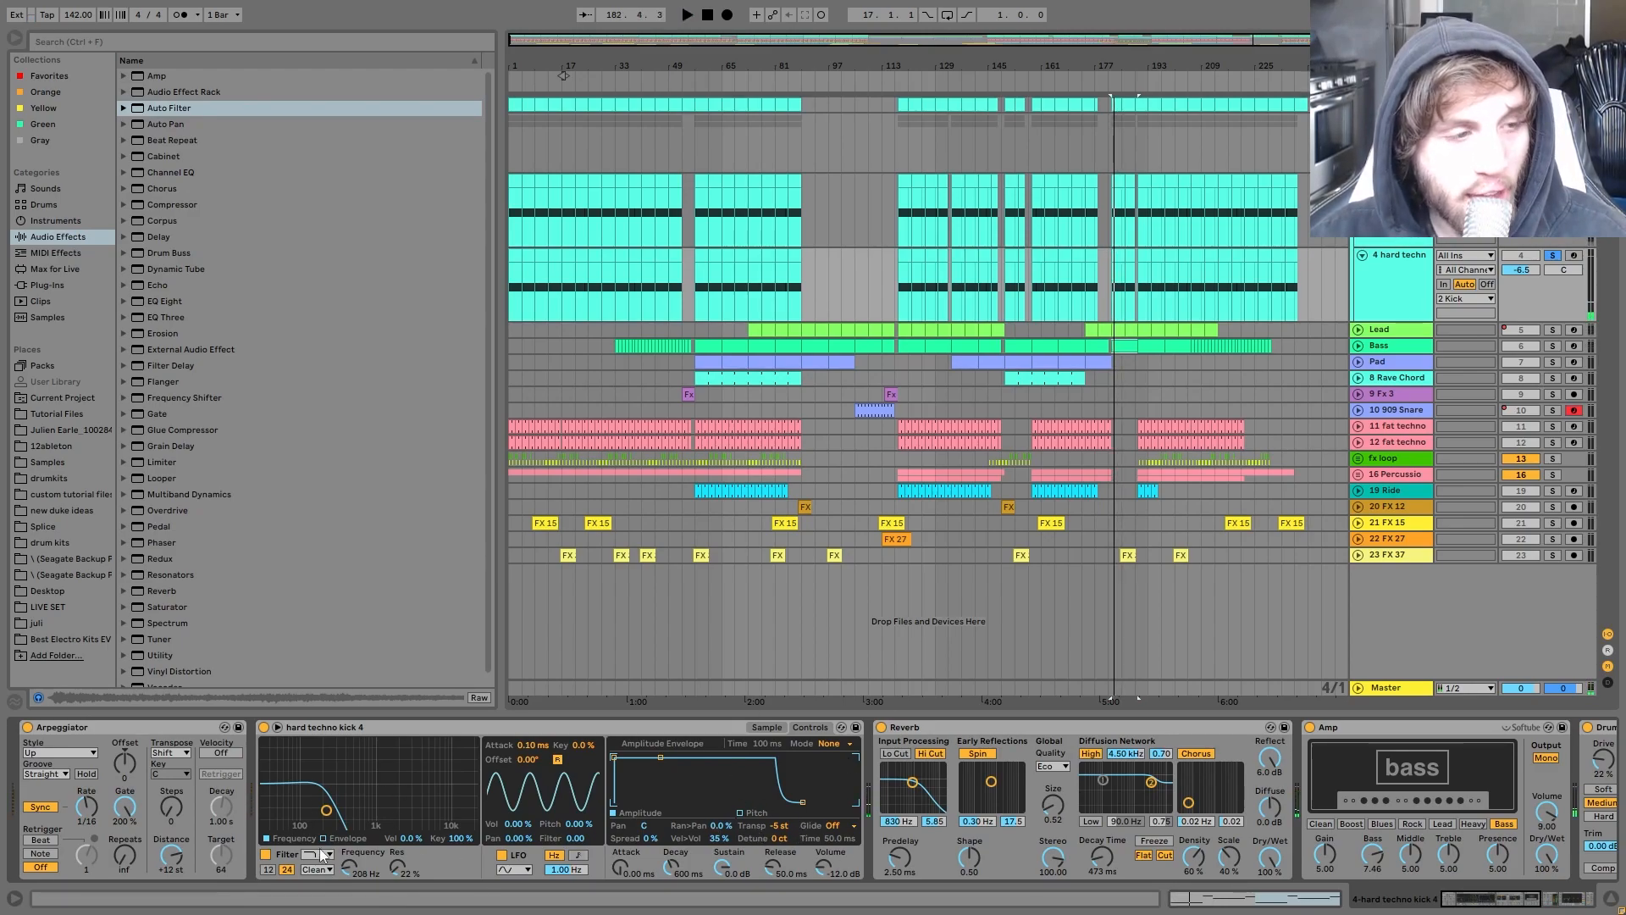
Step: Bypass the EQ Eight and Utility on track 4 and listen to the raw rumble layer
scroll(1075, 836, right, 10)
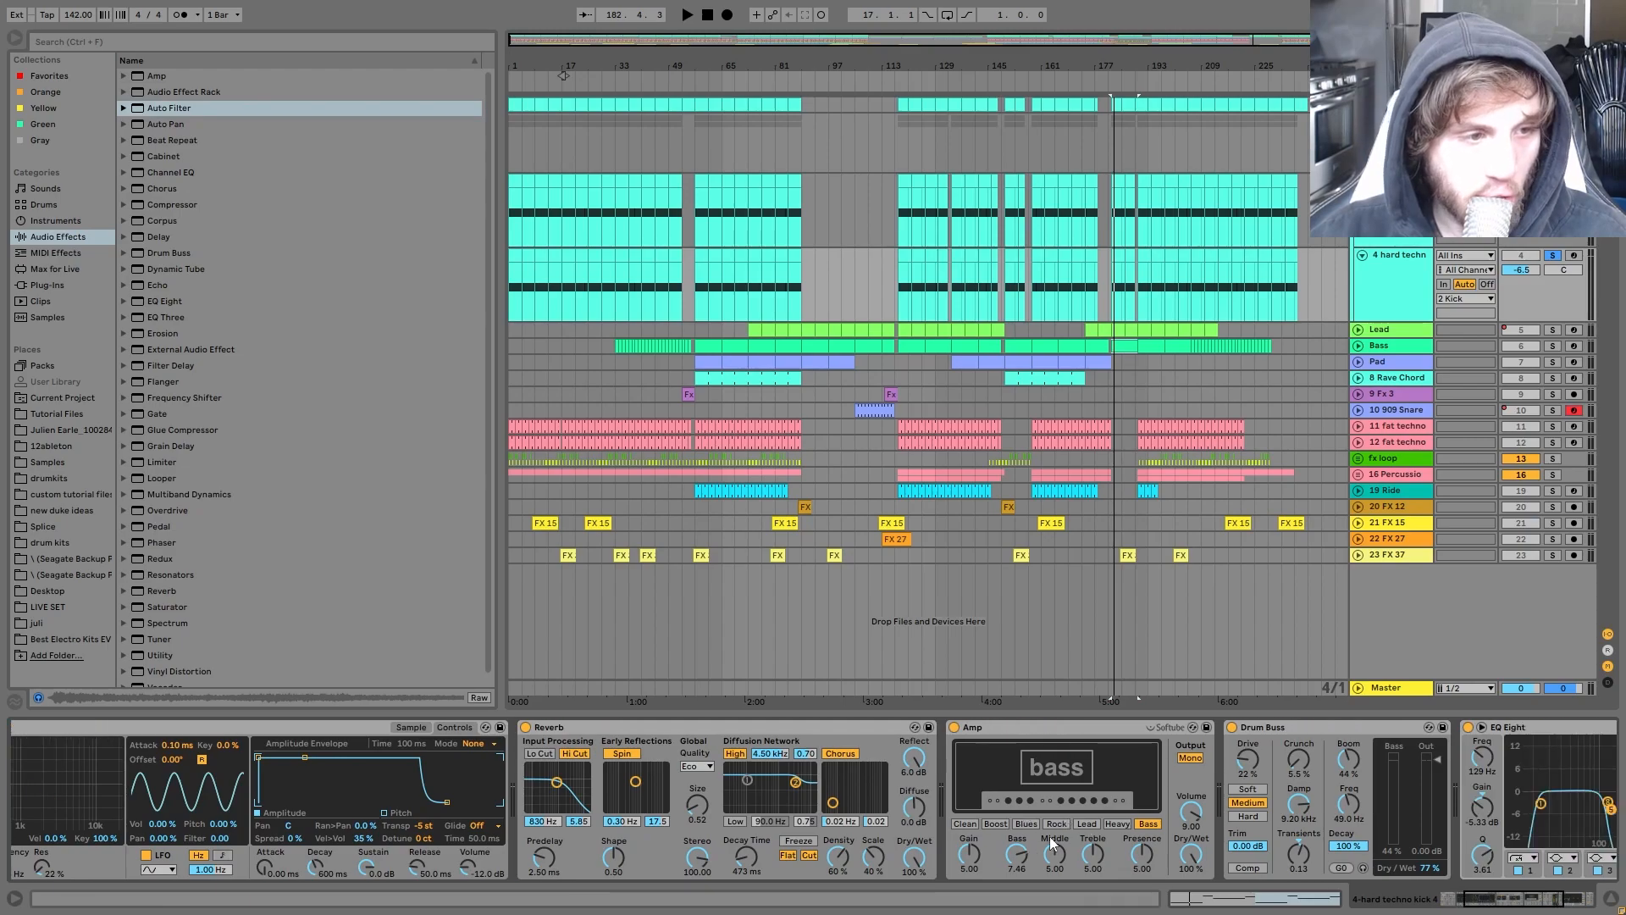
scroll(1061, 817, right, 2)
scroll(979, 792, right, 4)
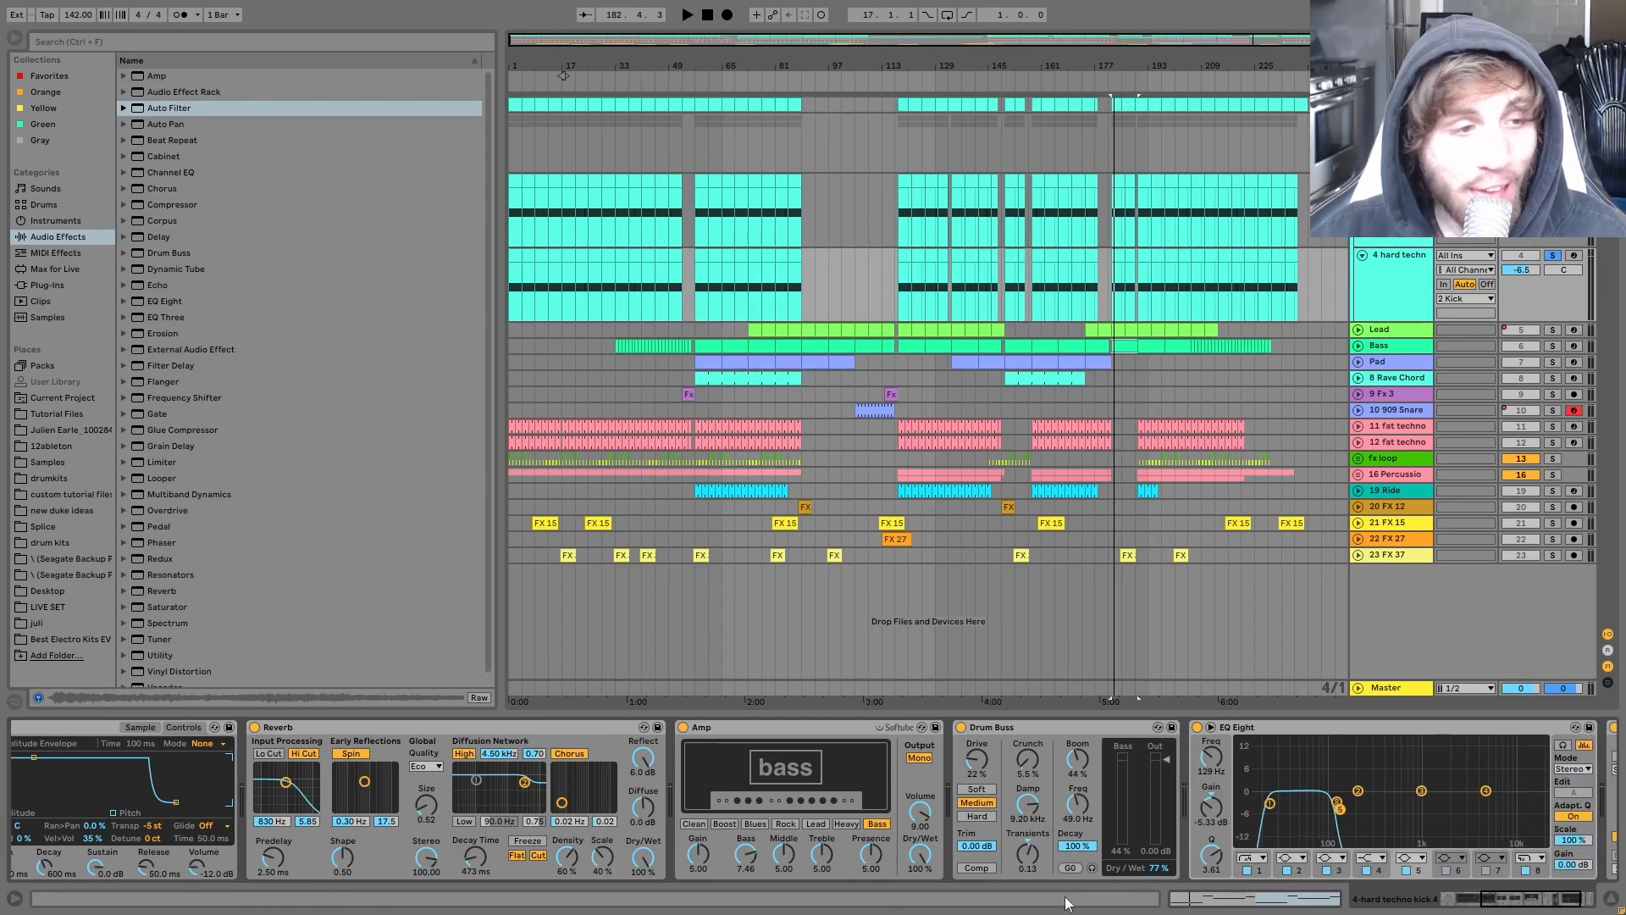
click(1196, 726)
key(space)
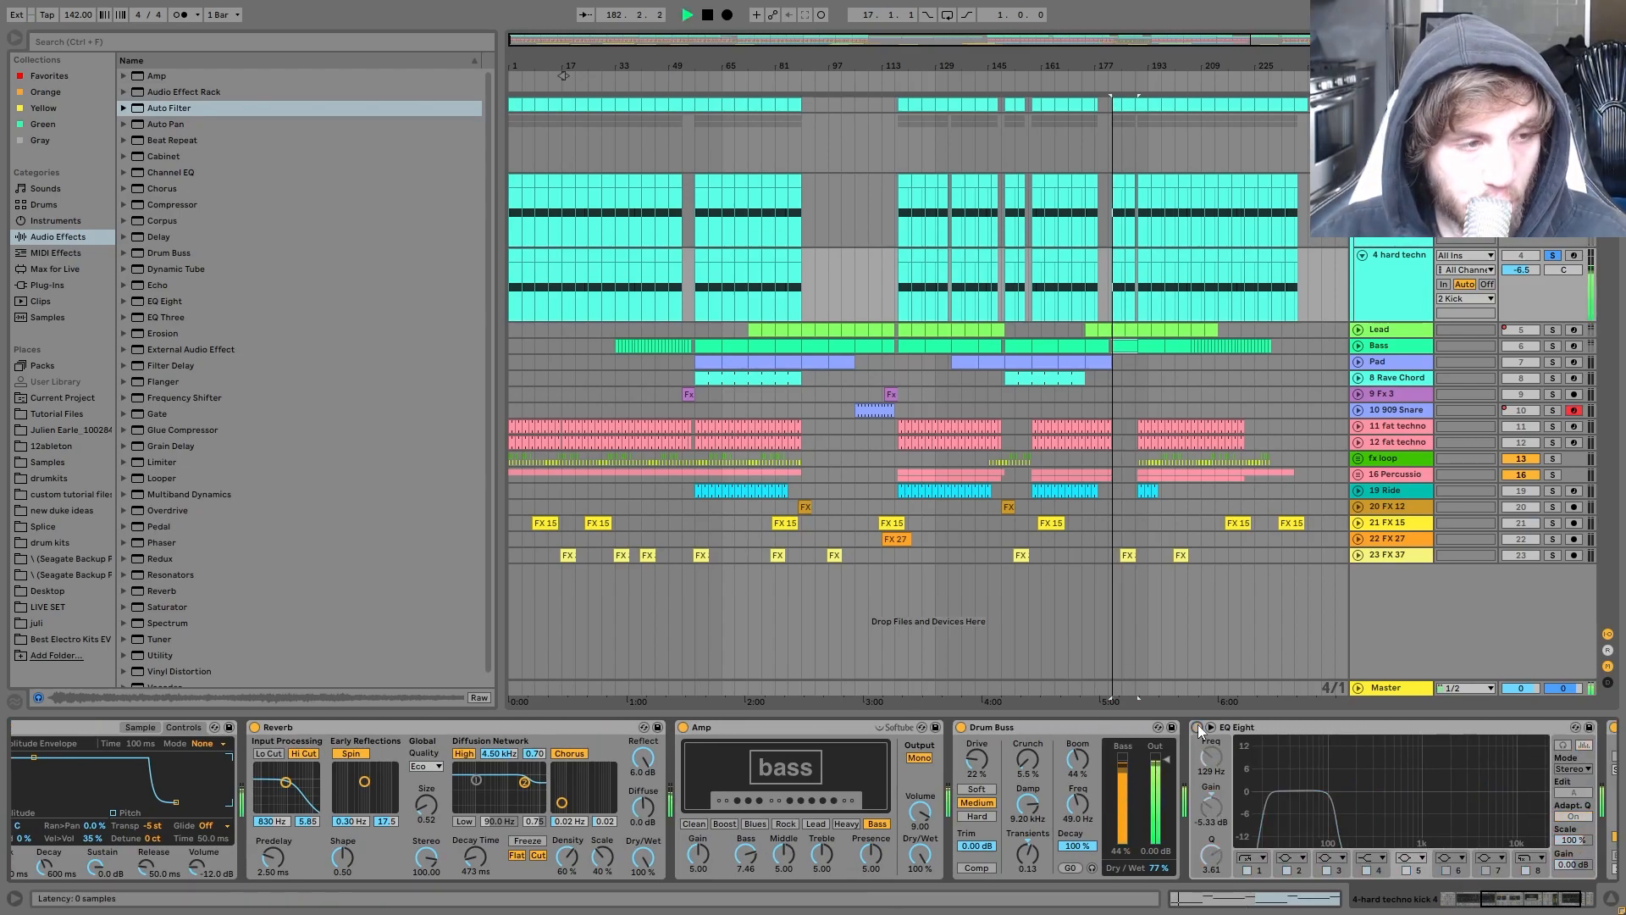
scroll(1278, 785, right, 4)
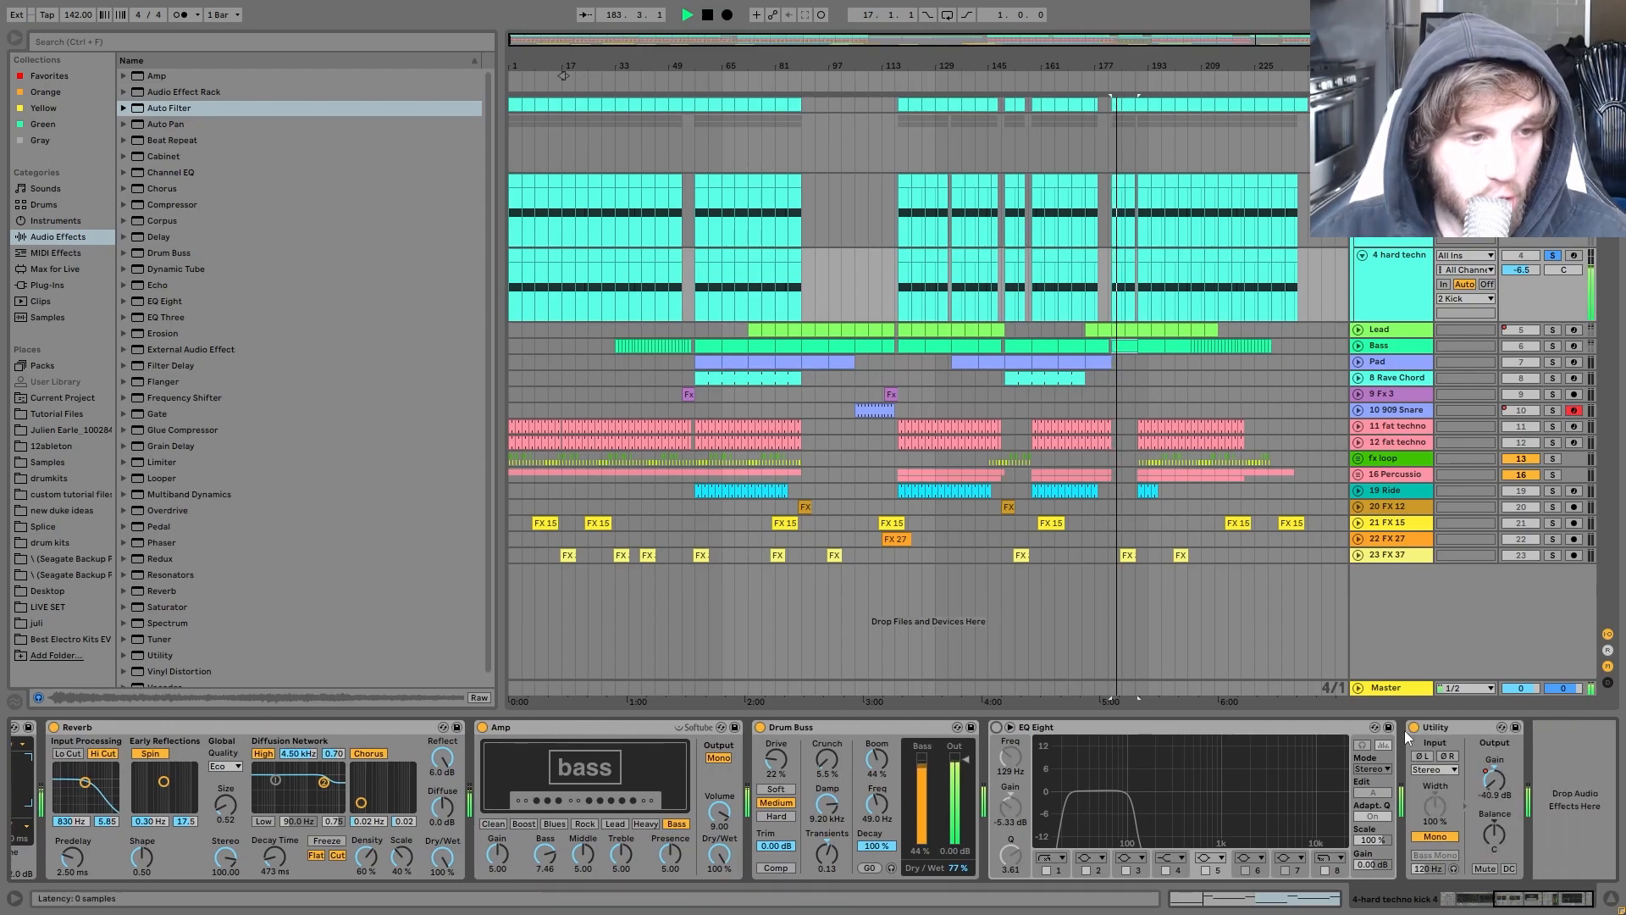
click(1413, 727)
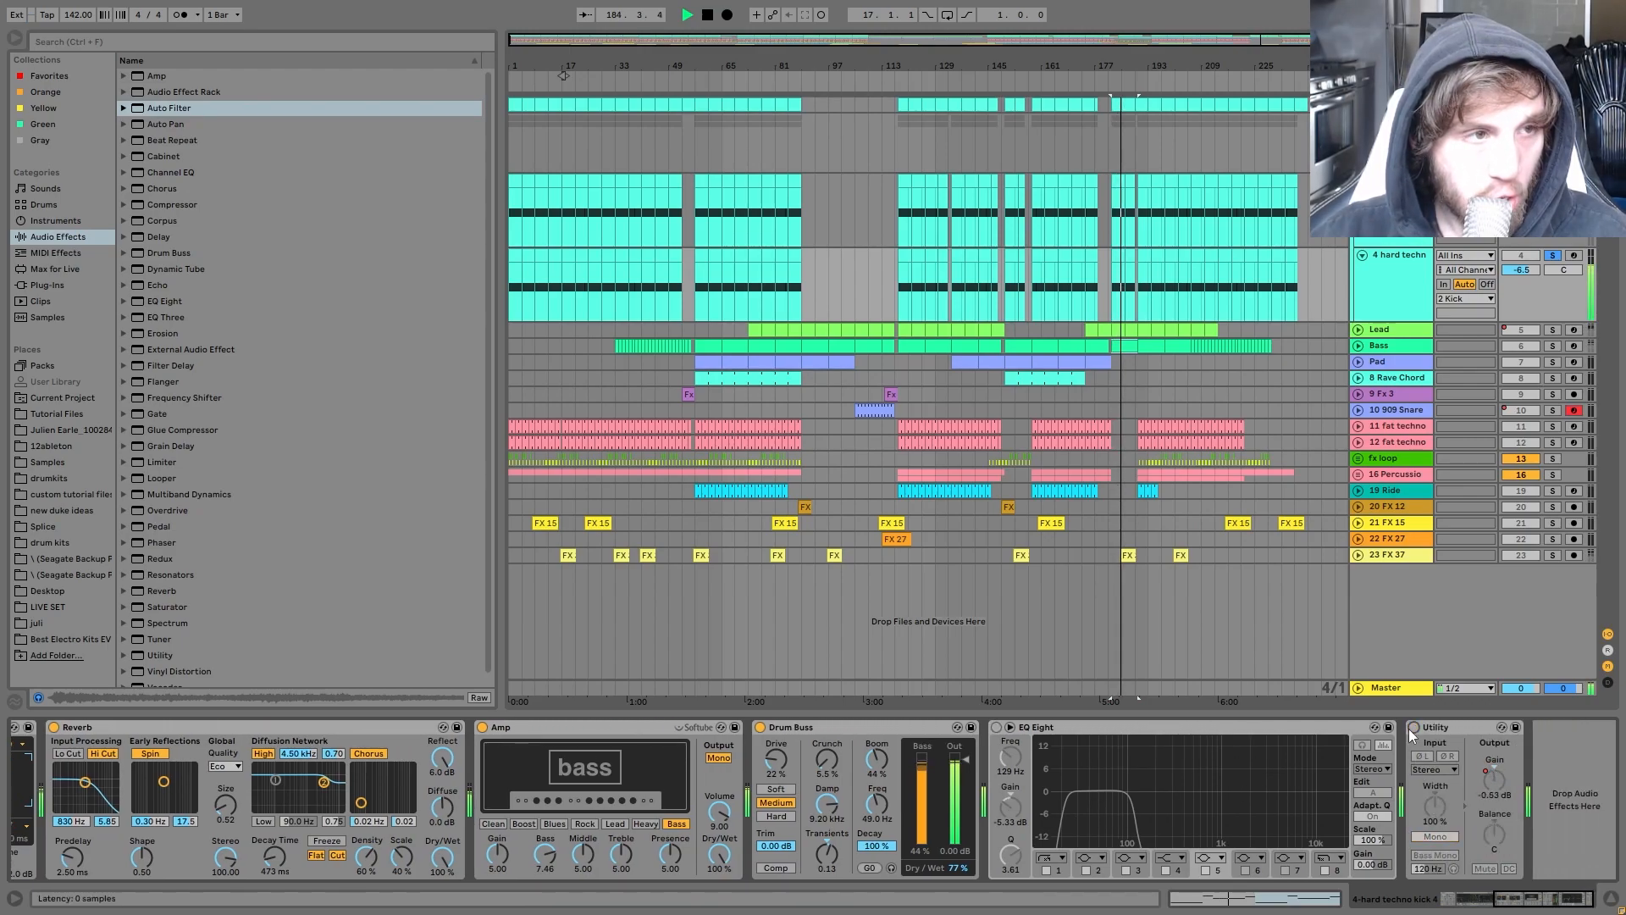
key(space)
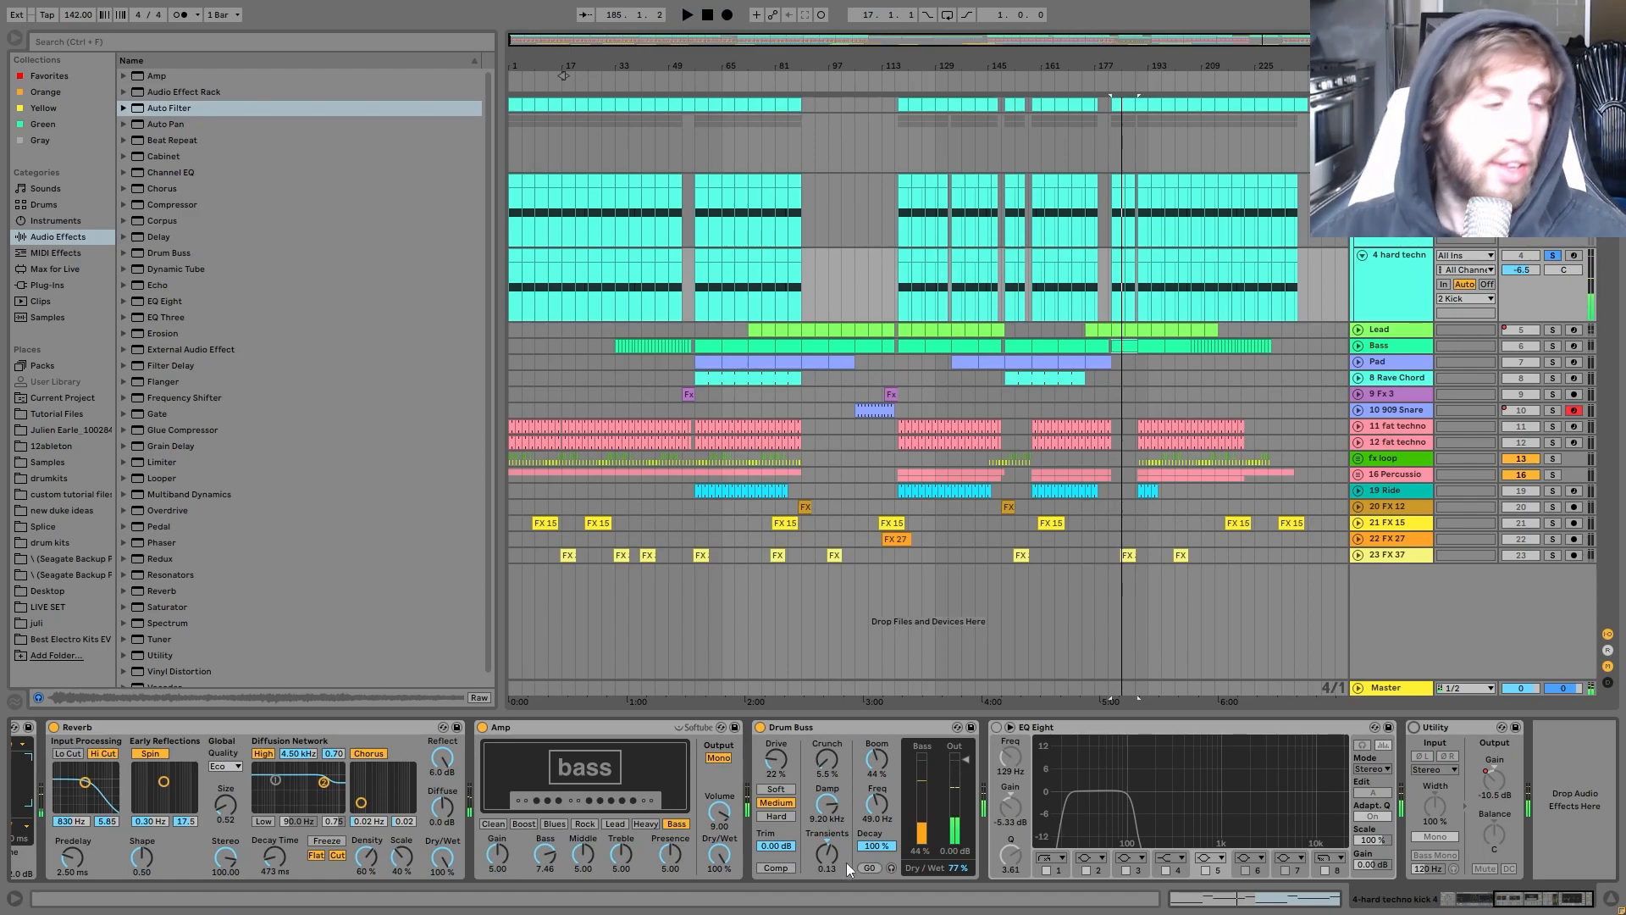
key(space)
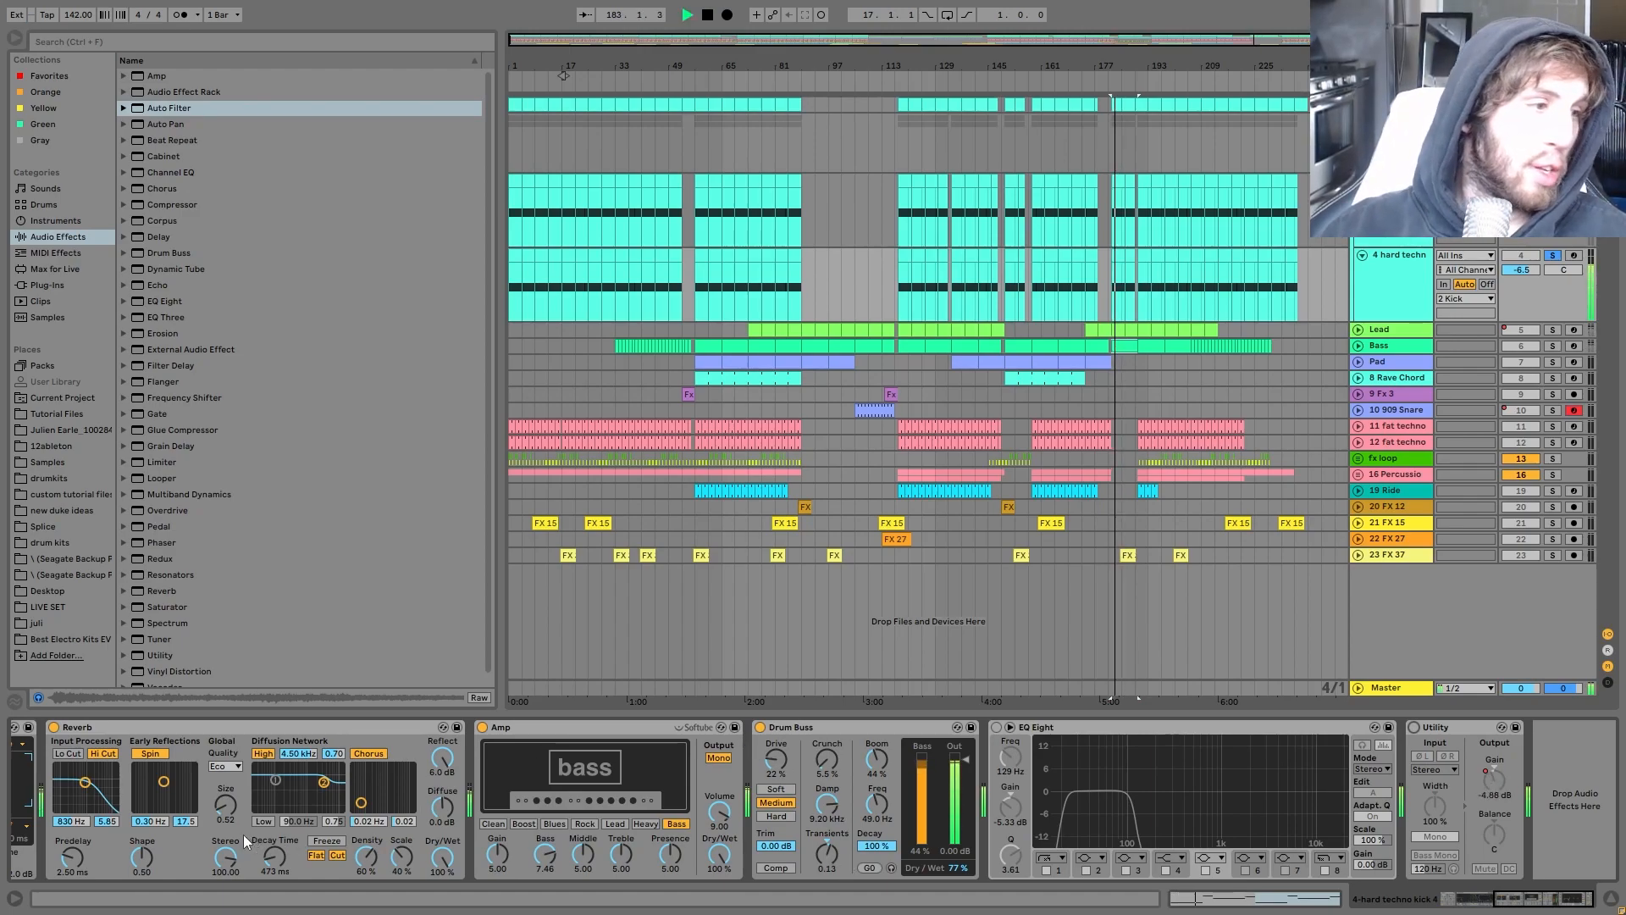
key(space)
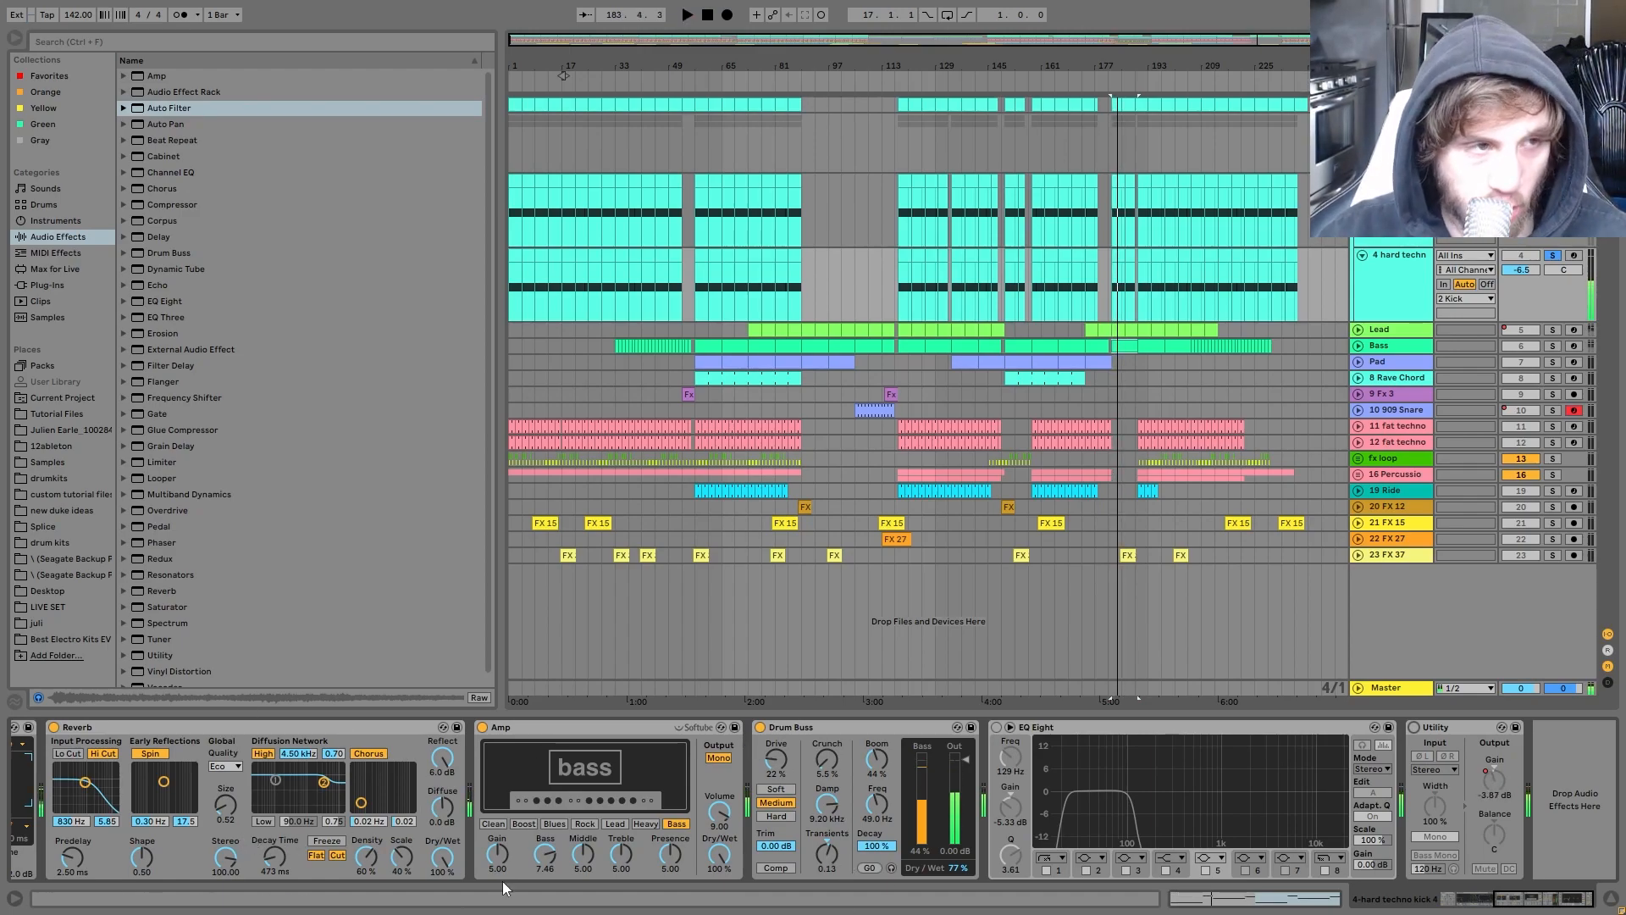
Step: Re-enable the EQ Eight on track 4 and move its 129 Hz band to 174 Hz at -5.58 dB during playback
click(995, 726)
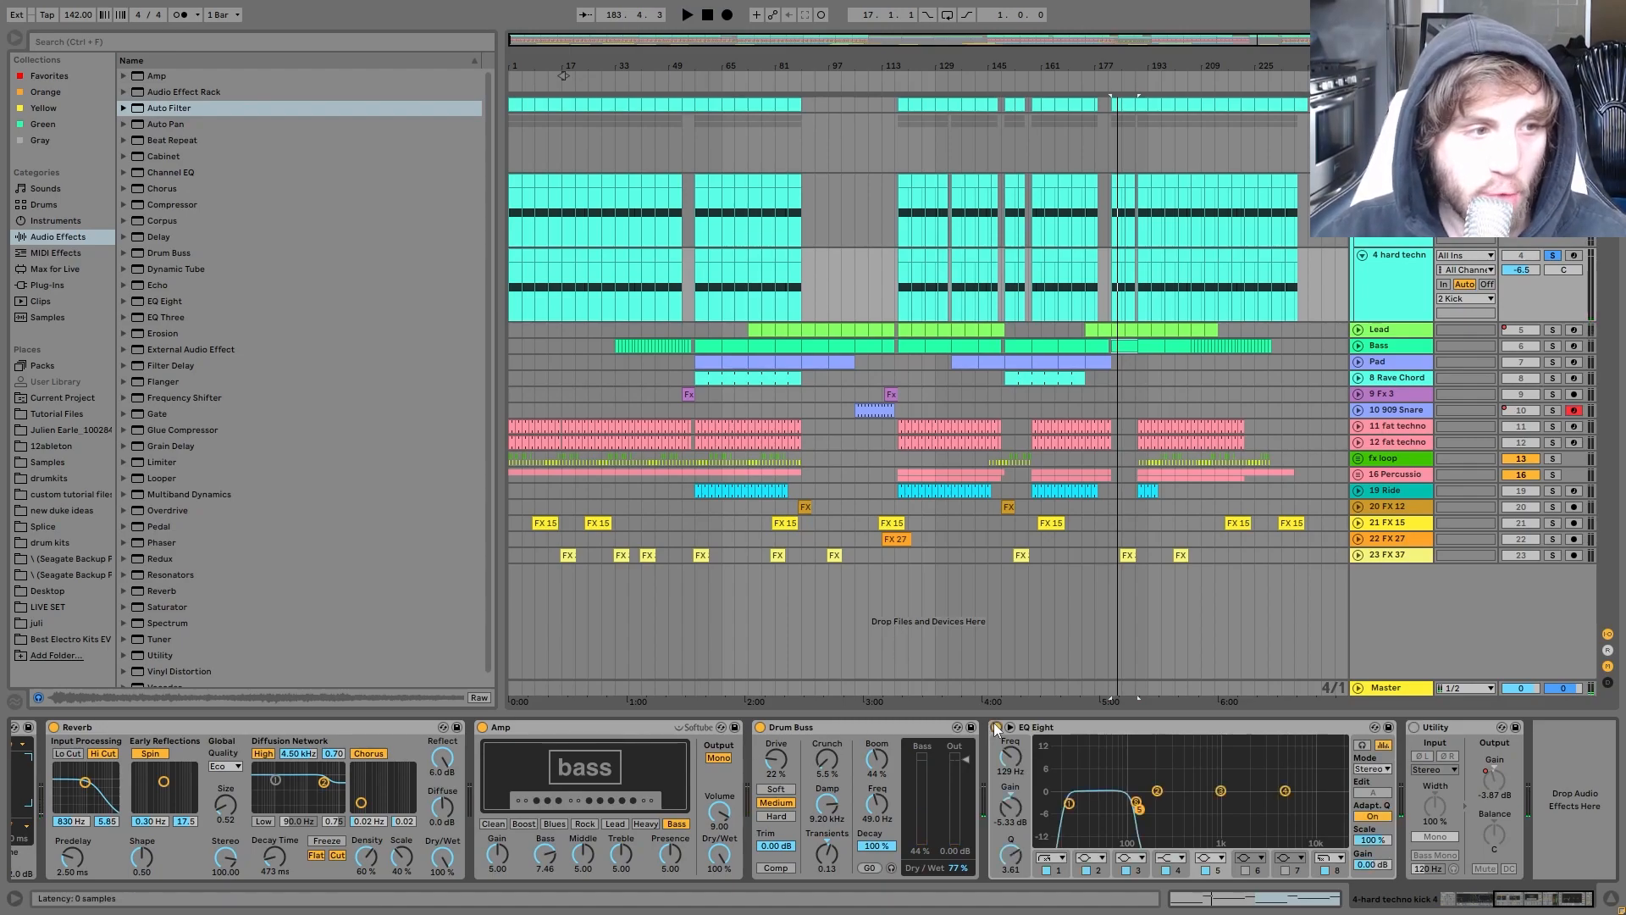
click(1070, 802)
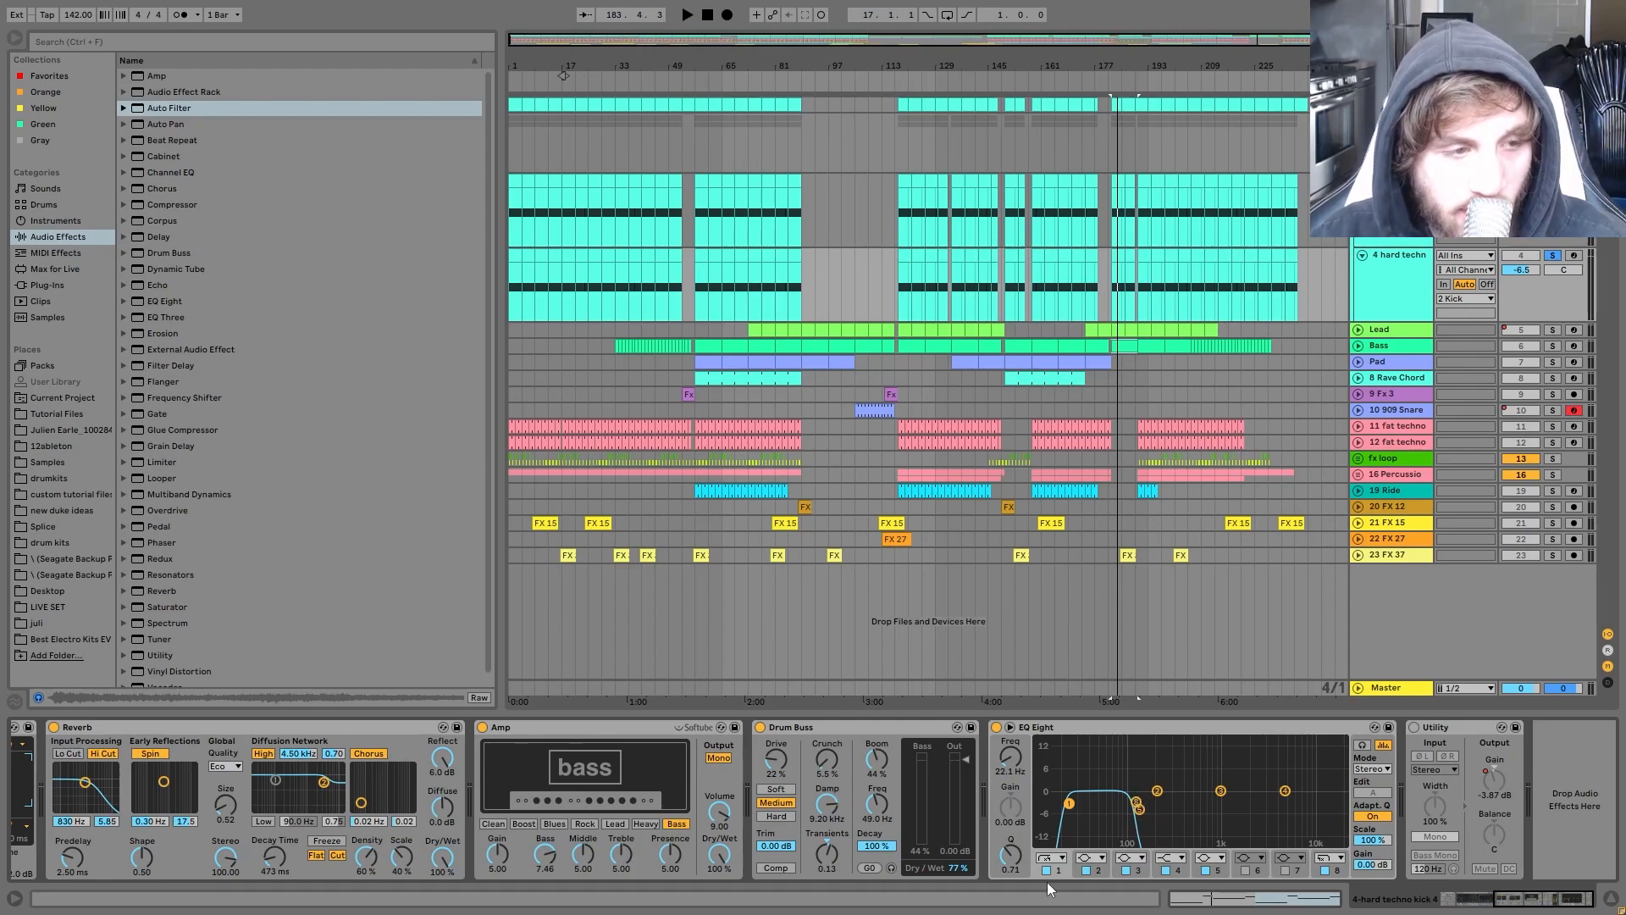
click(1141, 805)
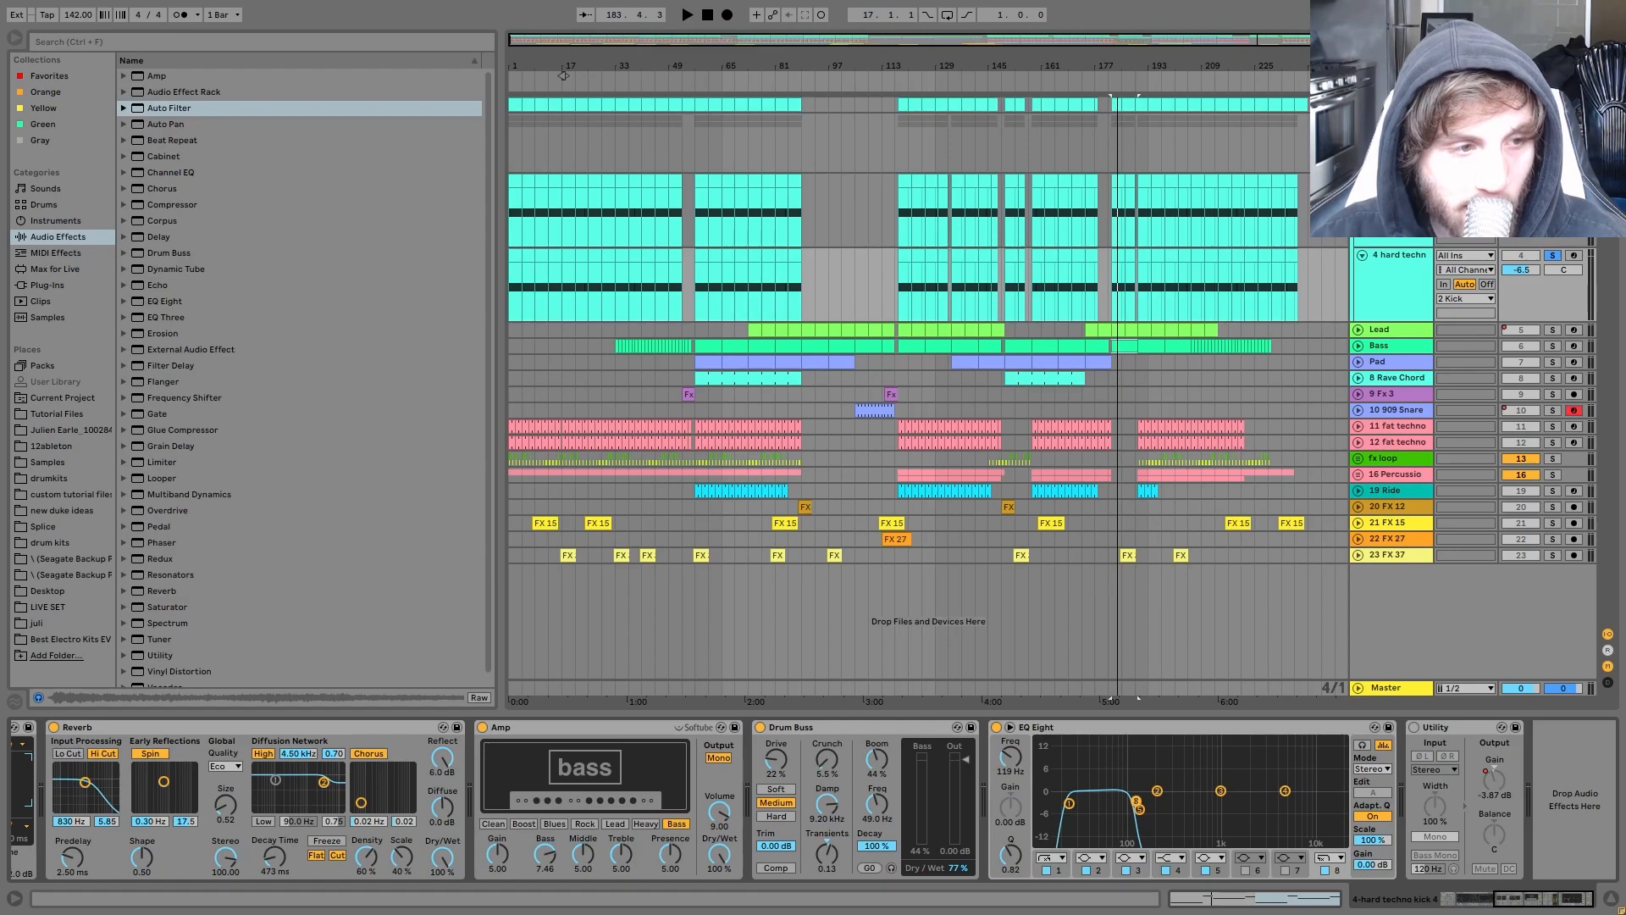
key(space)
drag(1142, 805, 1150, 810)
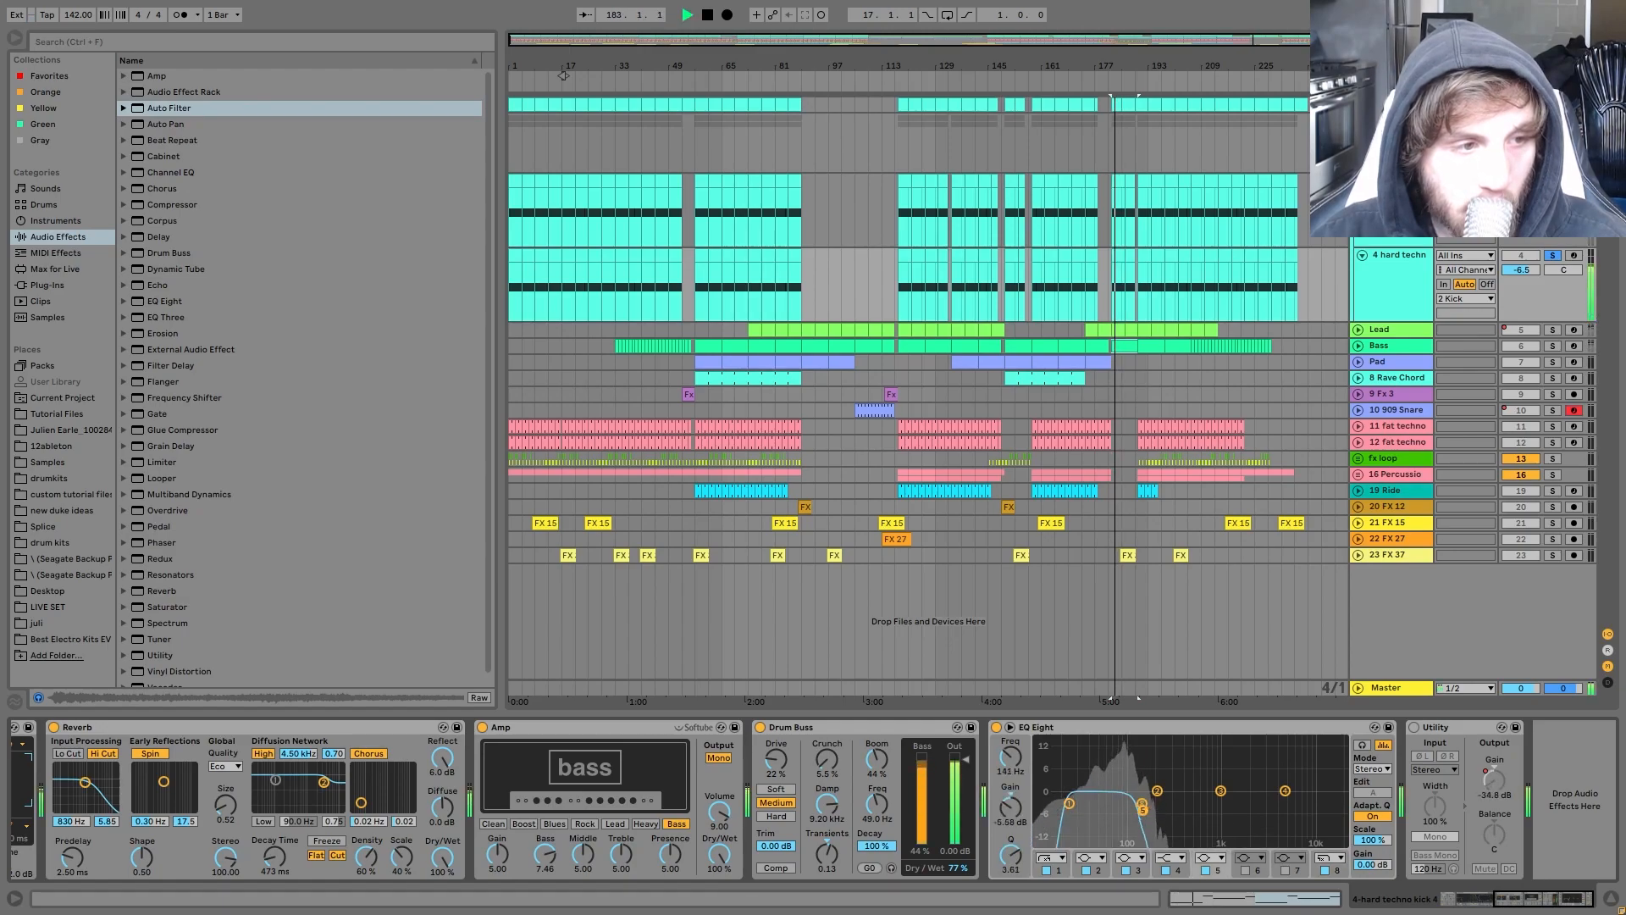
key(space)
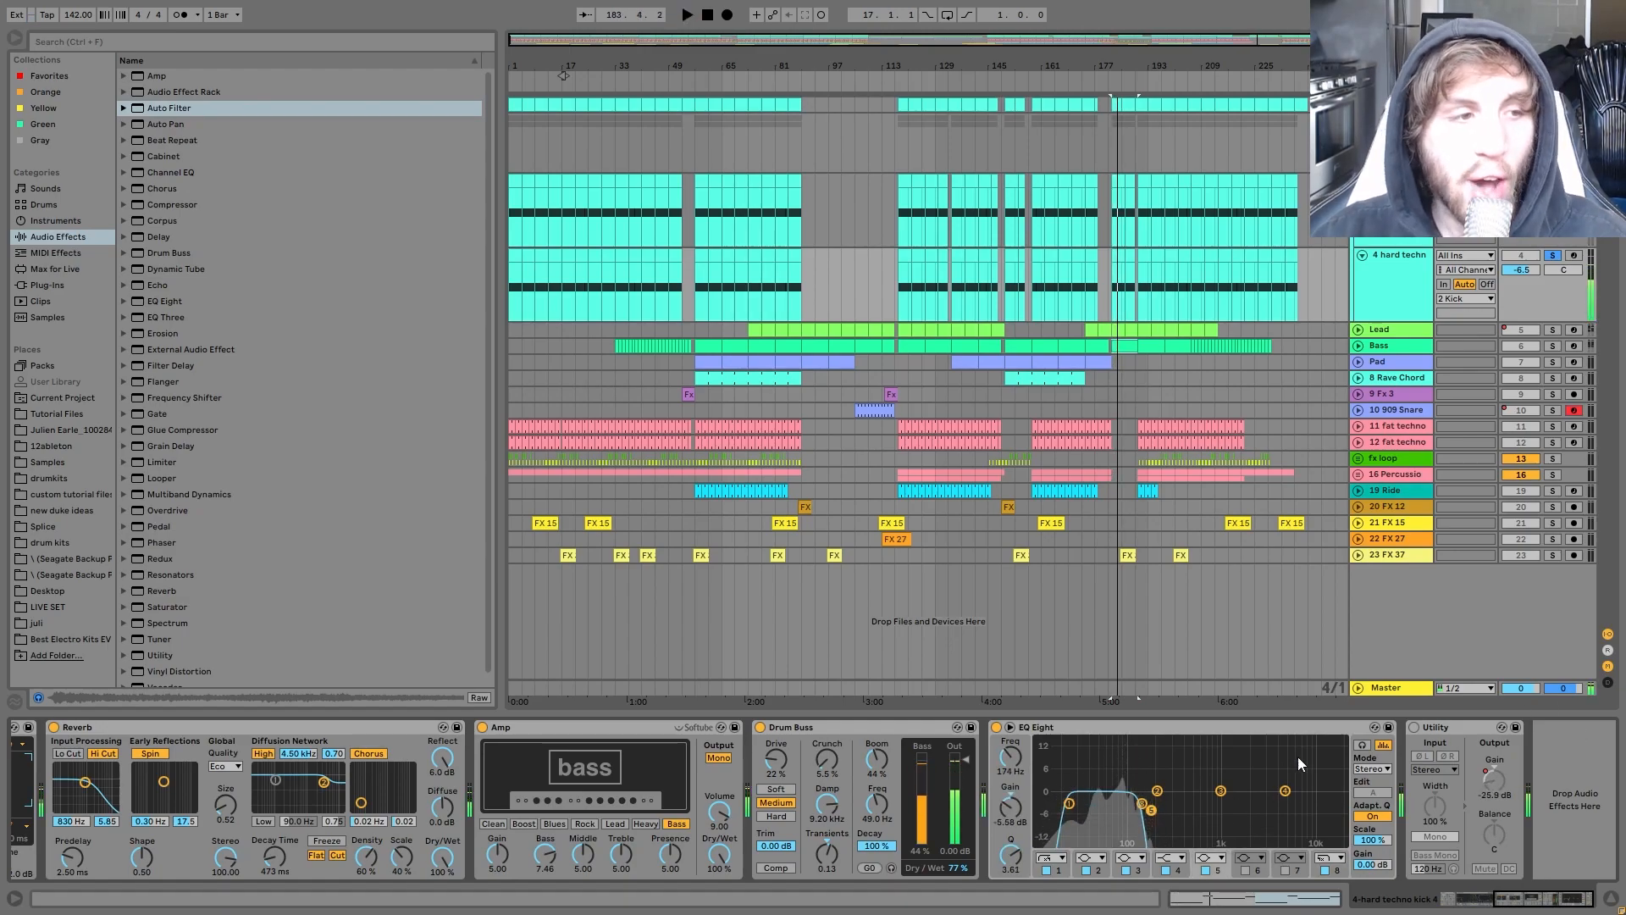
Step: Re-enable the Utility on track 4 and show the automation of its Gain
click(1412, 727)
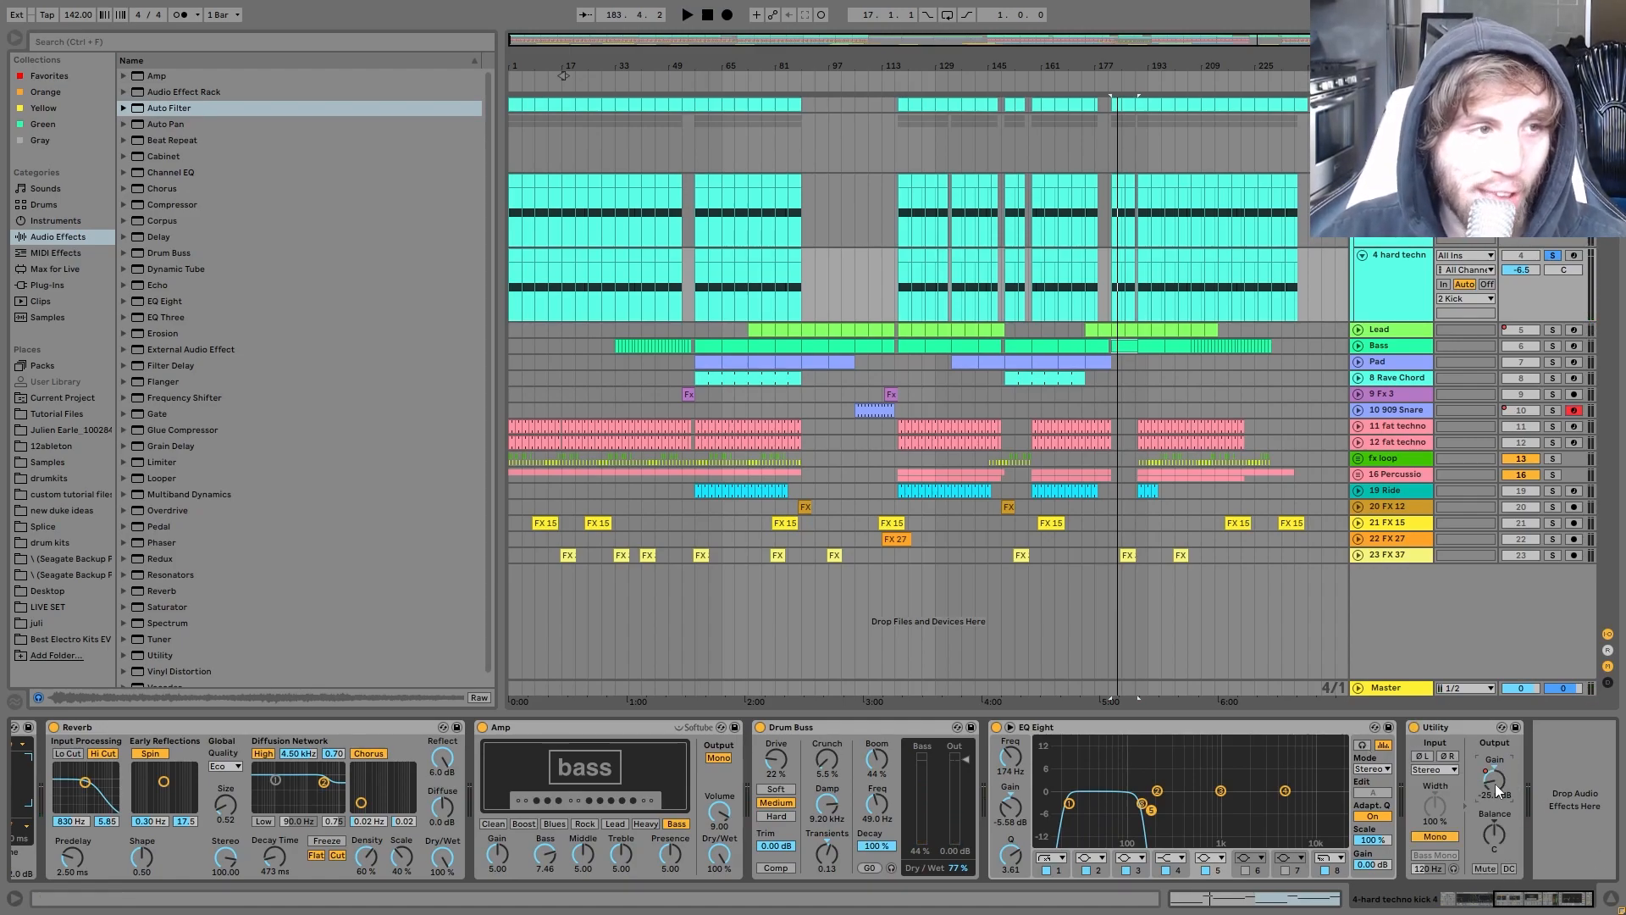
right_click(1495, 784)
click(1400, 689)
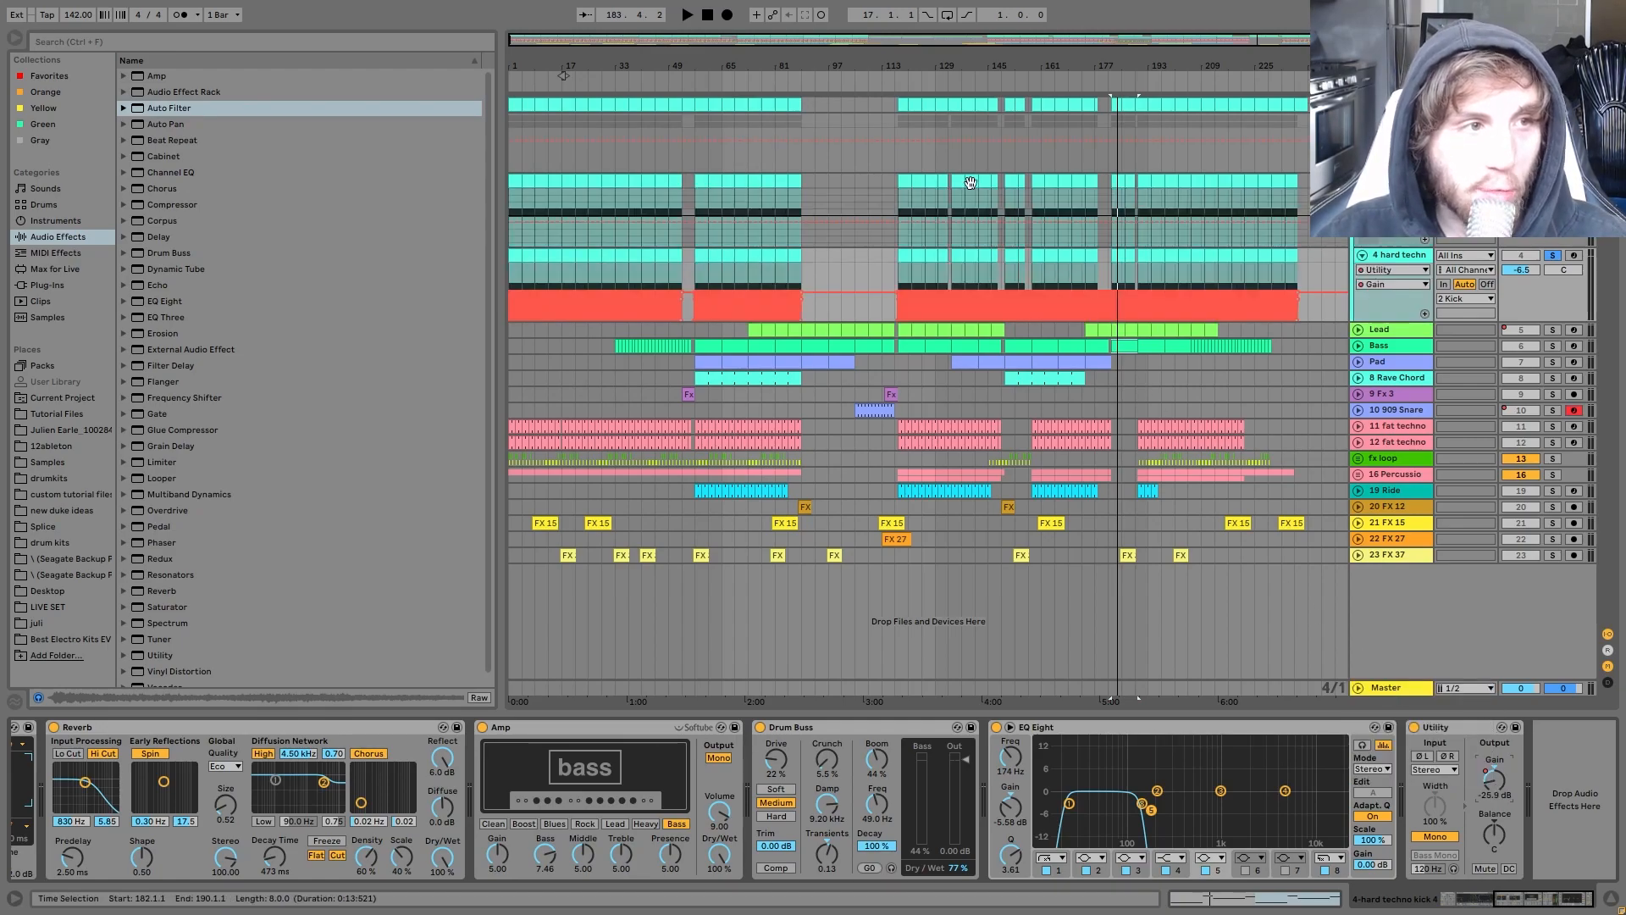
Step: Examine the Utility Gain automation on track 4 around bar 126 up close and play that section
drag(954, 60, 954, 127)
click(1352, 270)
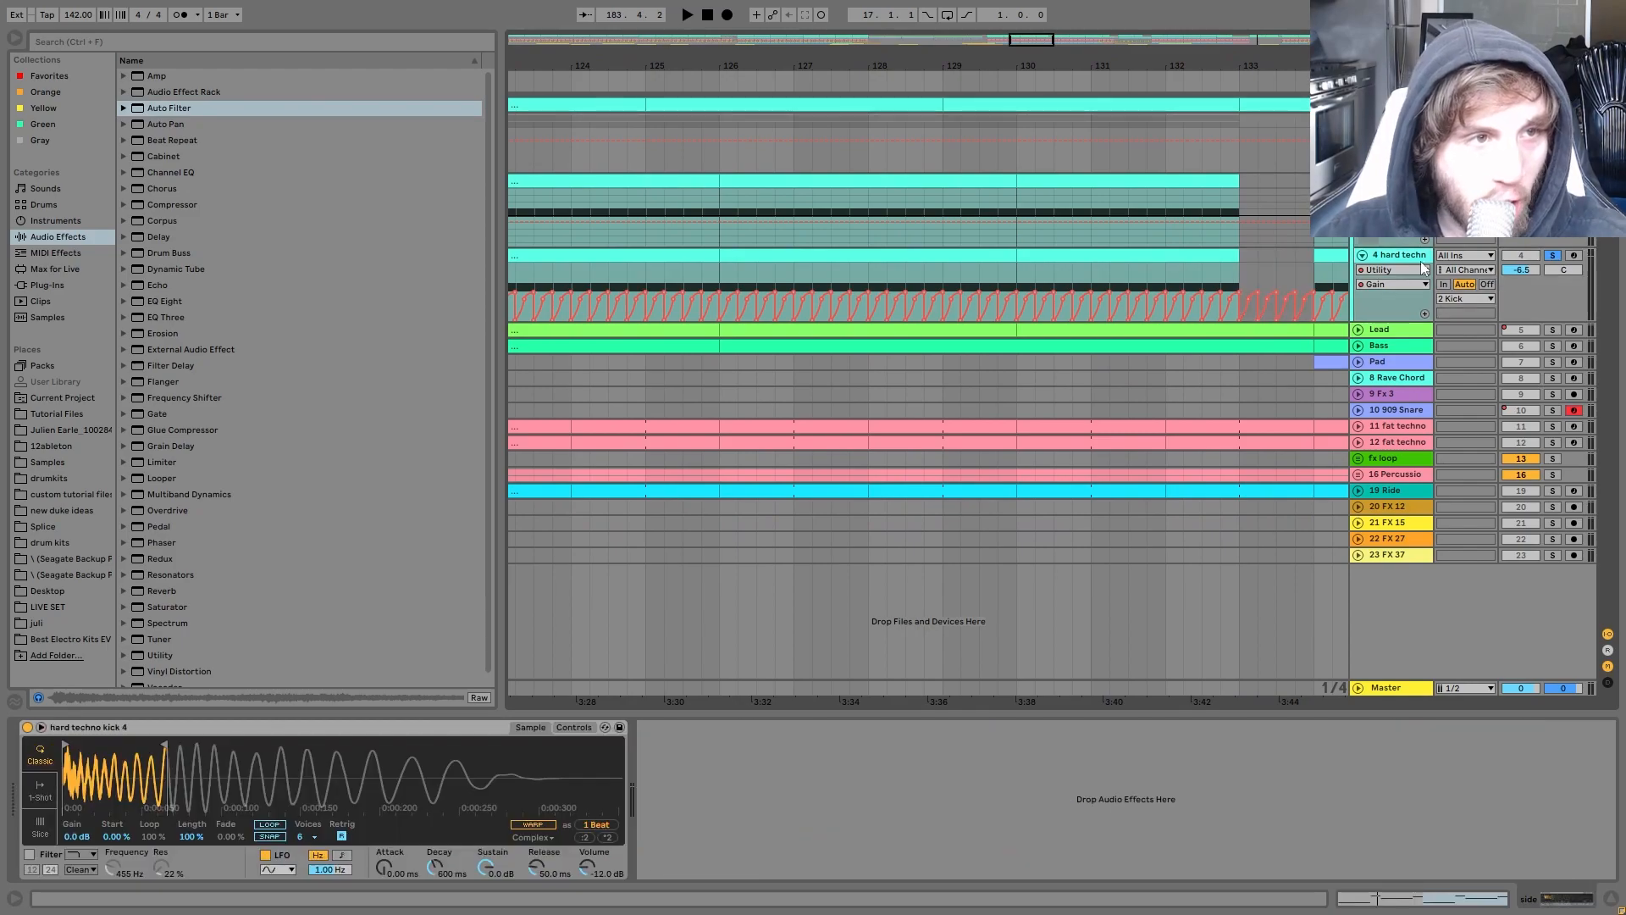
click(1402, 257)
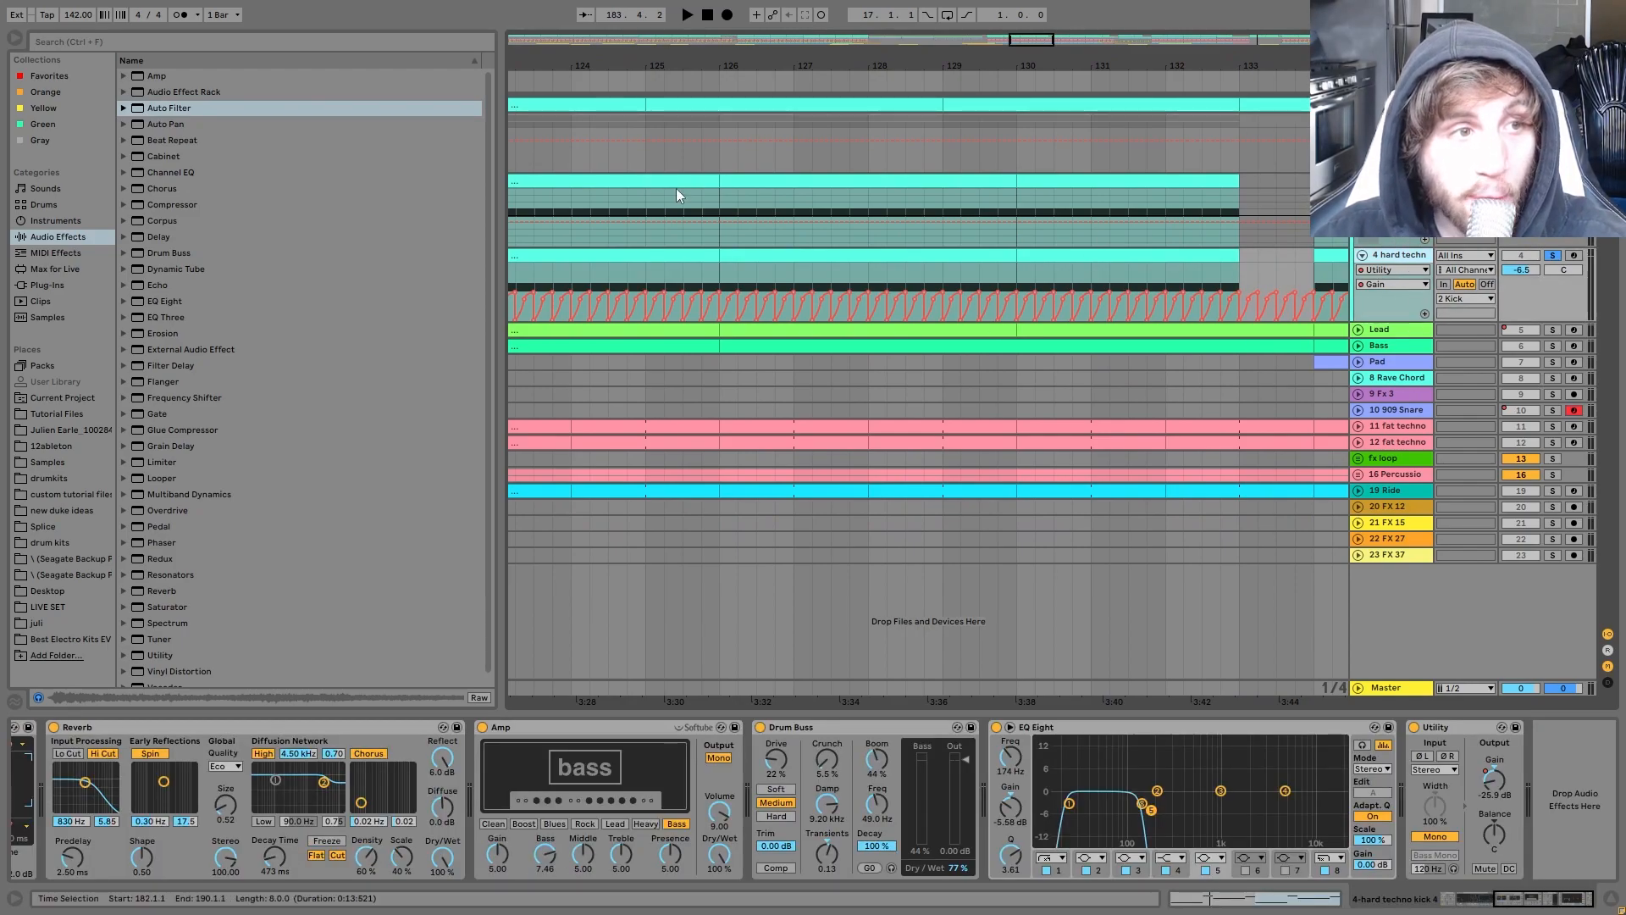
click(947, 254)
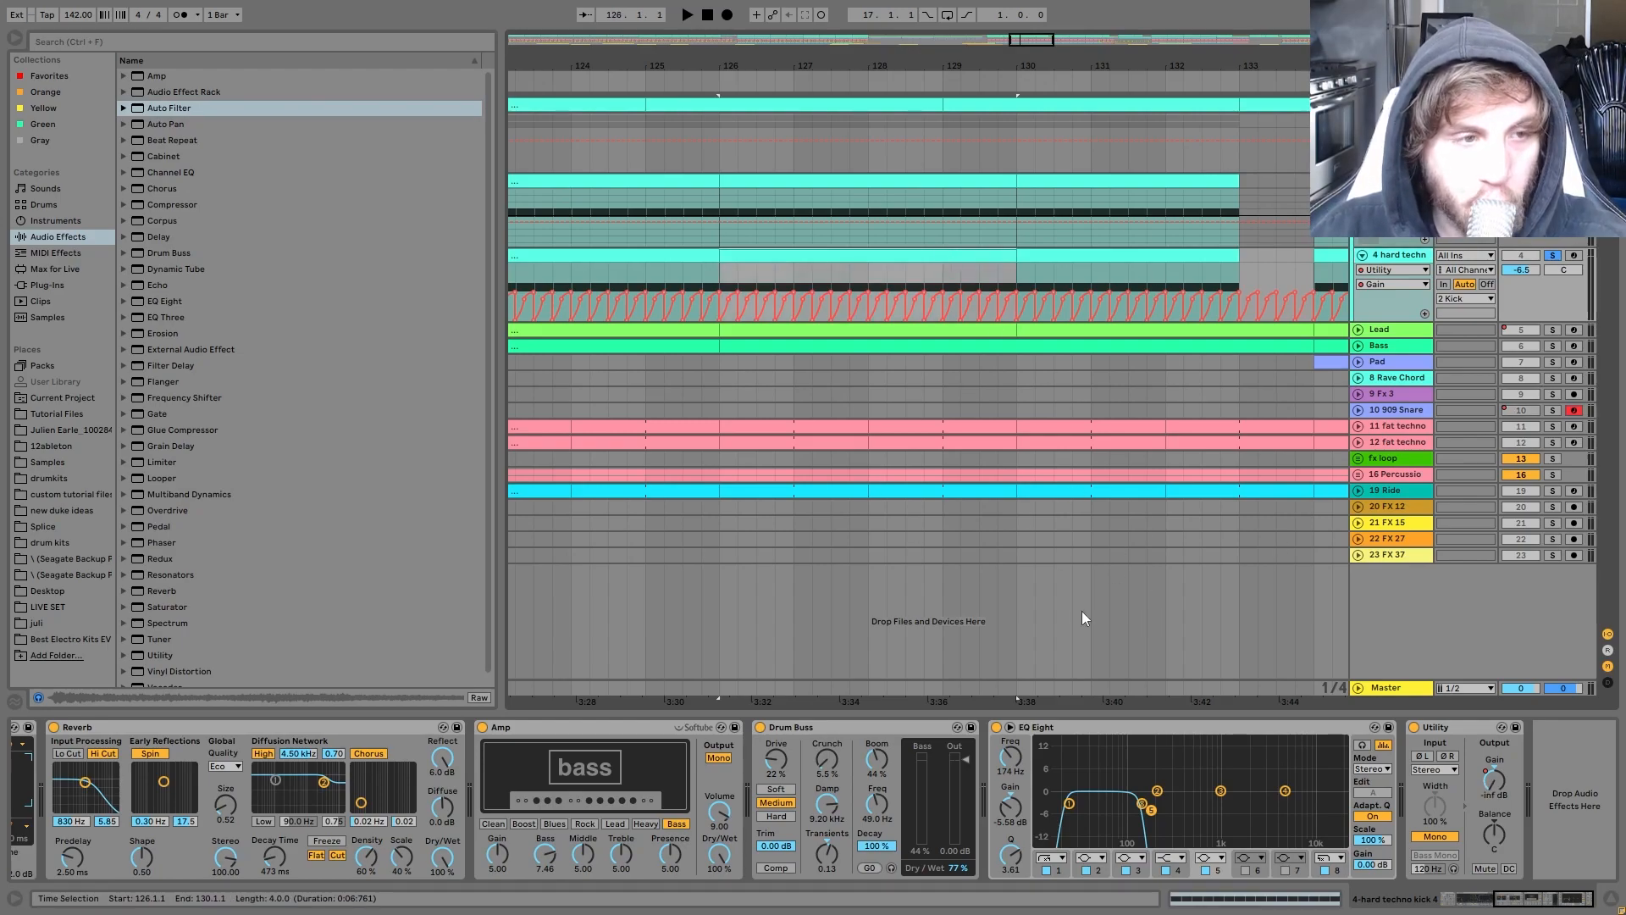
key(space)
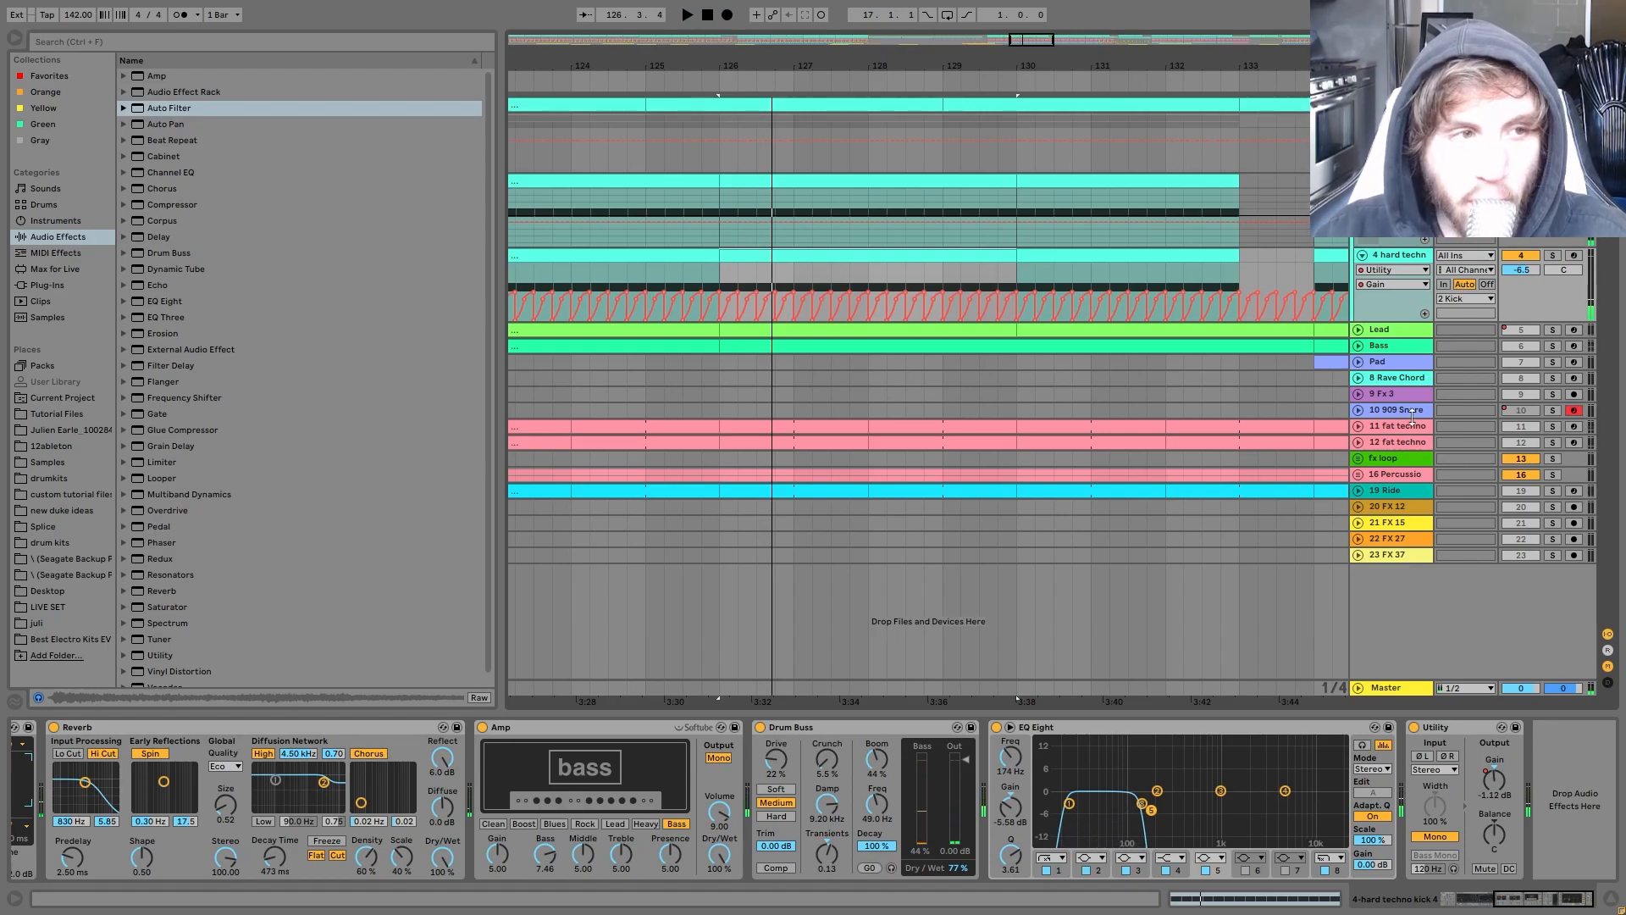
drag(721, 68, 794, 292)
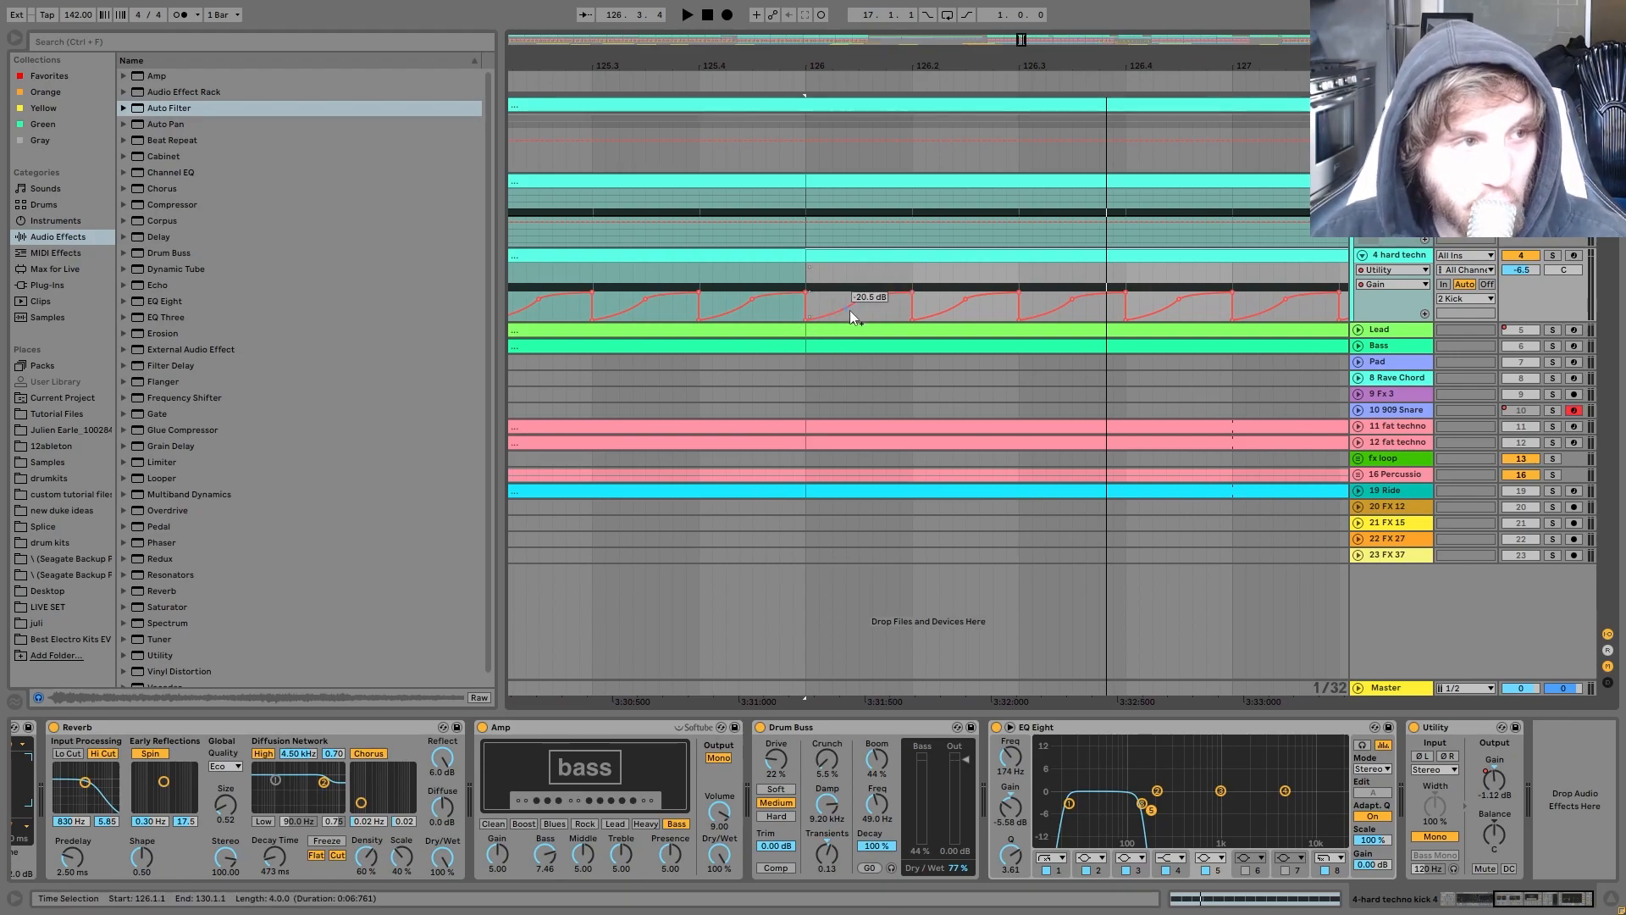
Step: Loop one beat of track 4 from 126.1 to 126.2 and play its gain automation curve
drag(809, 280, 913, 283)
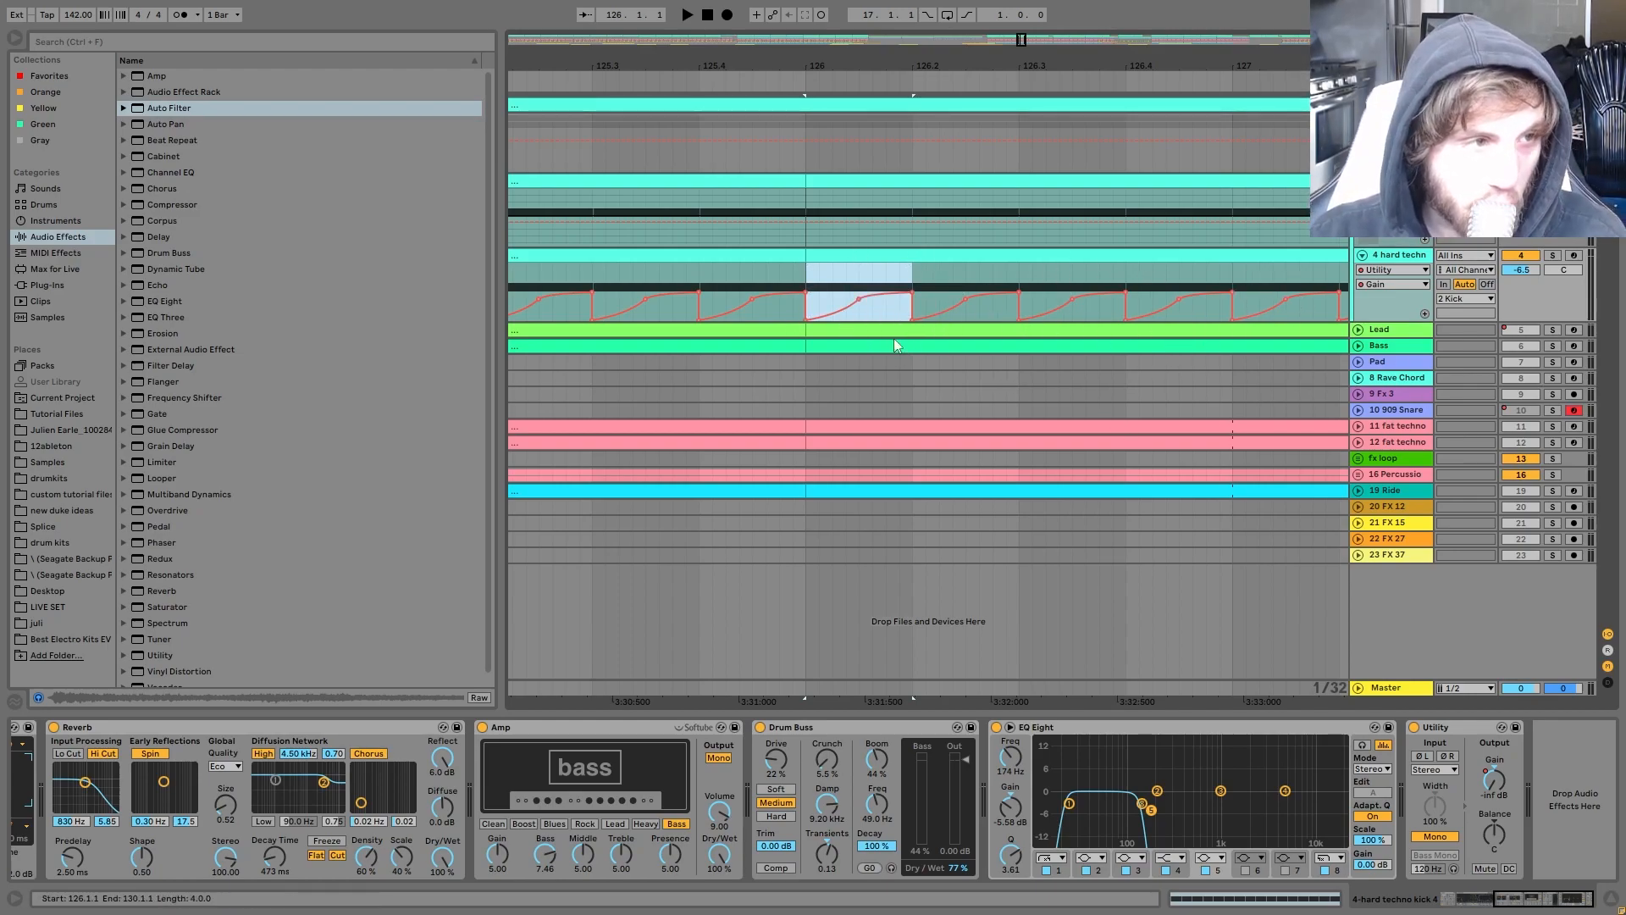
key(ctrl+l)
key(space)
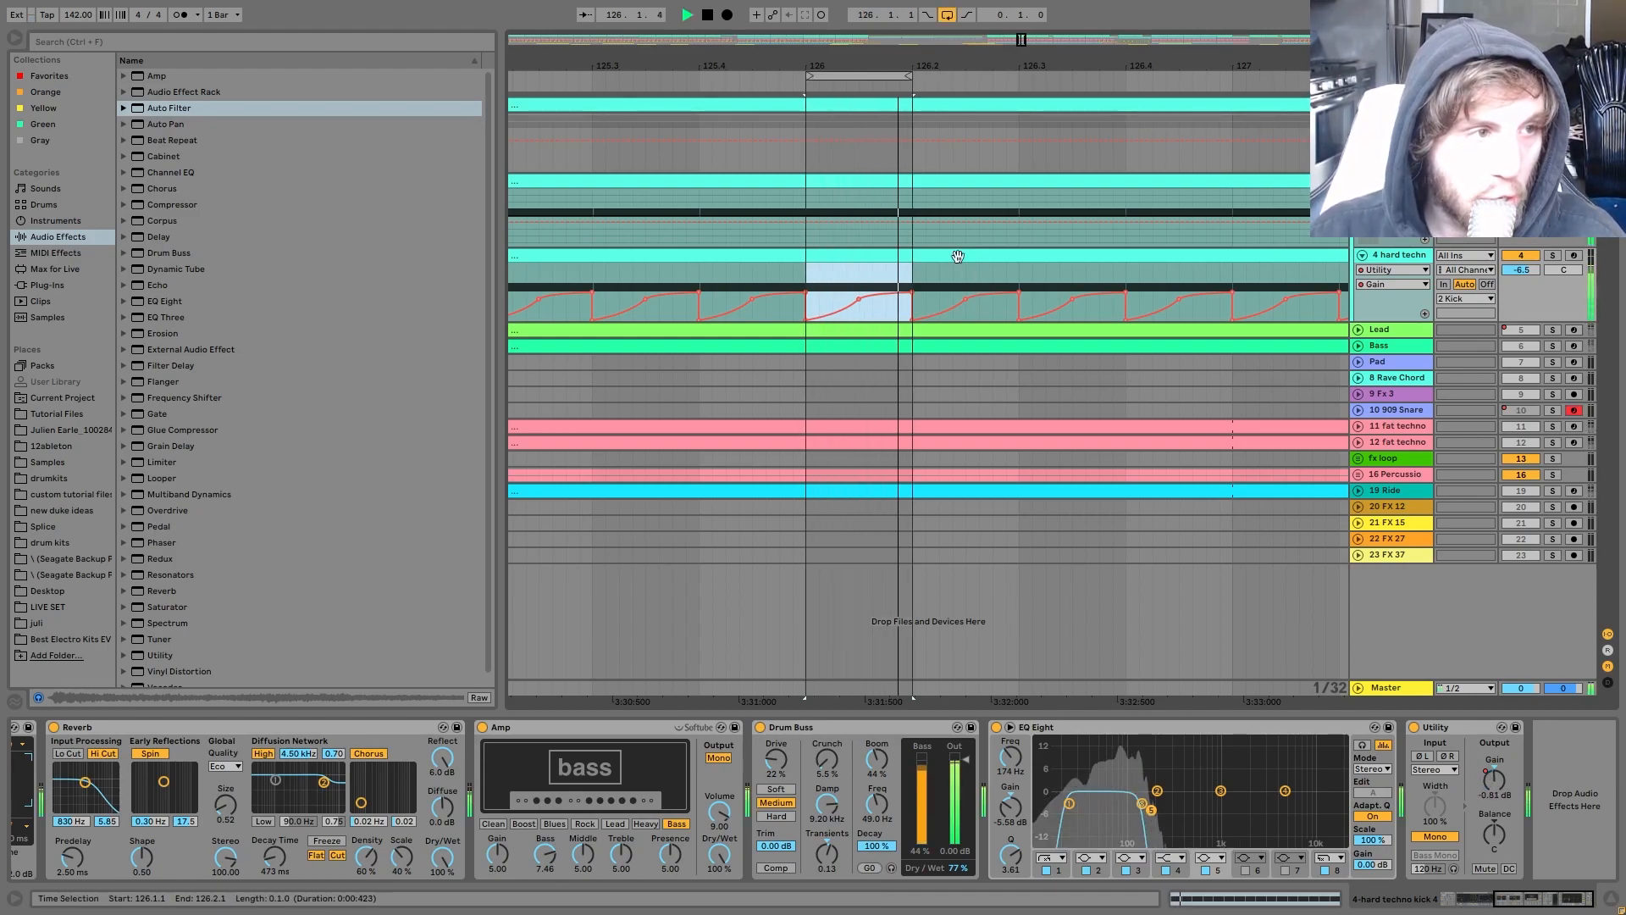
key(space)
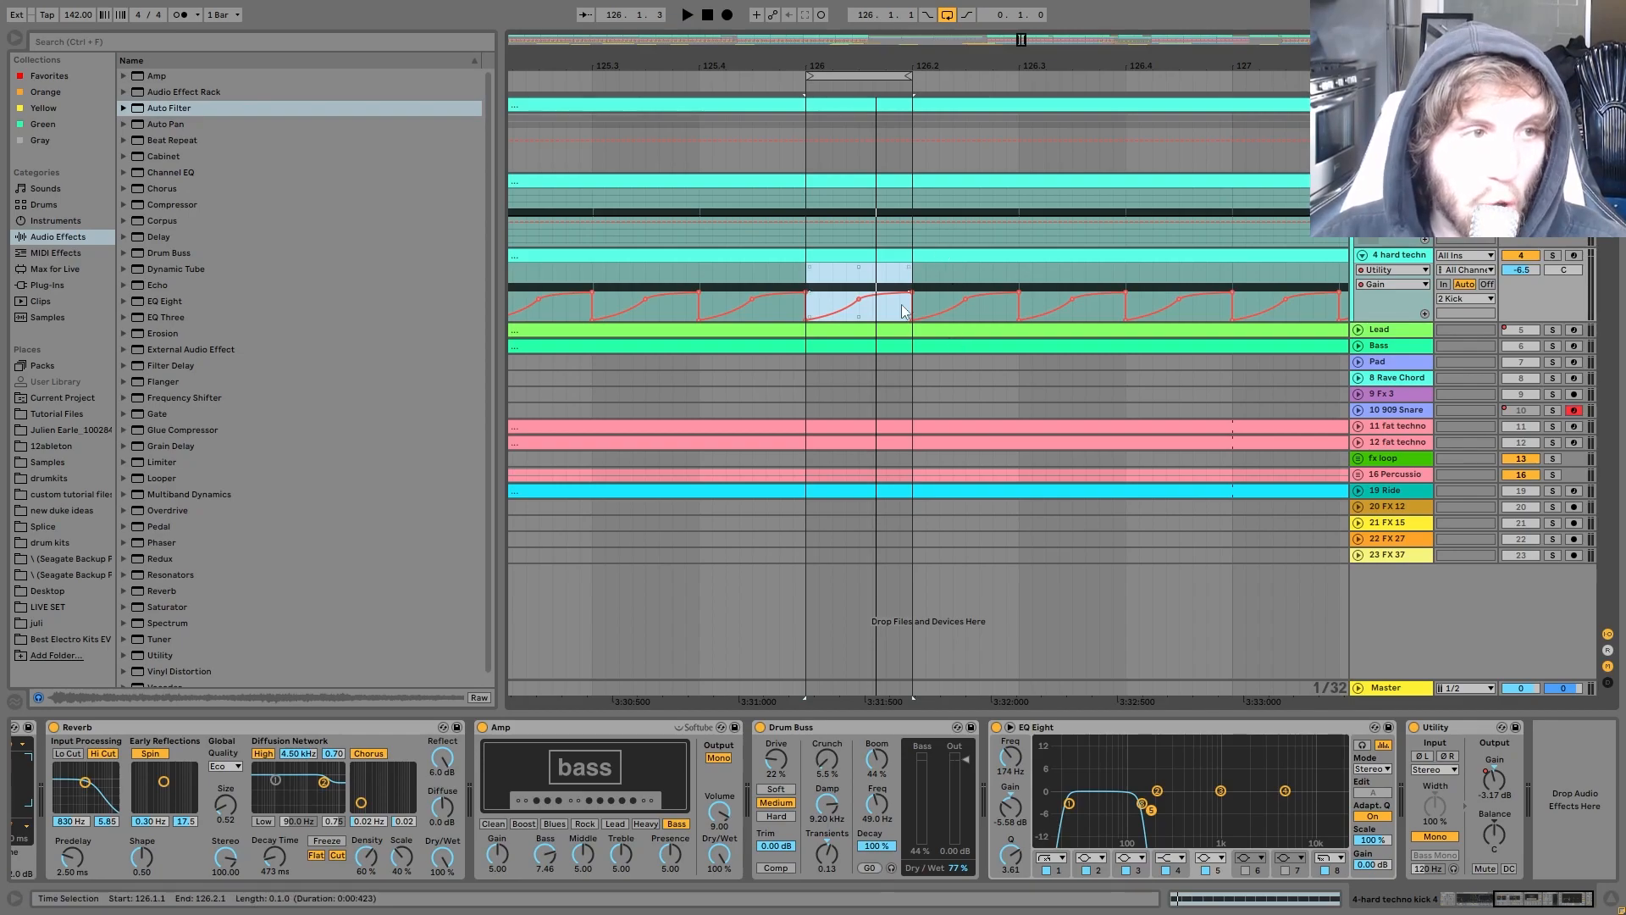
key(space)
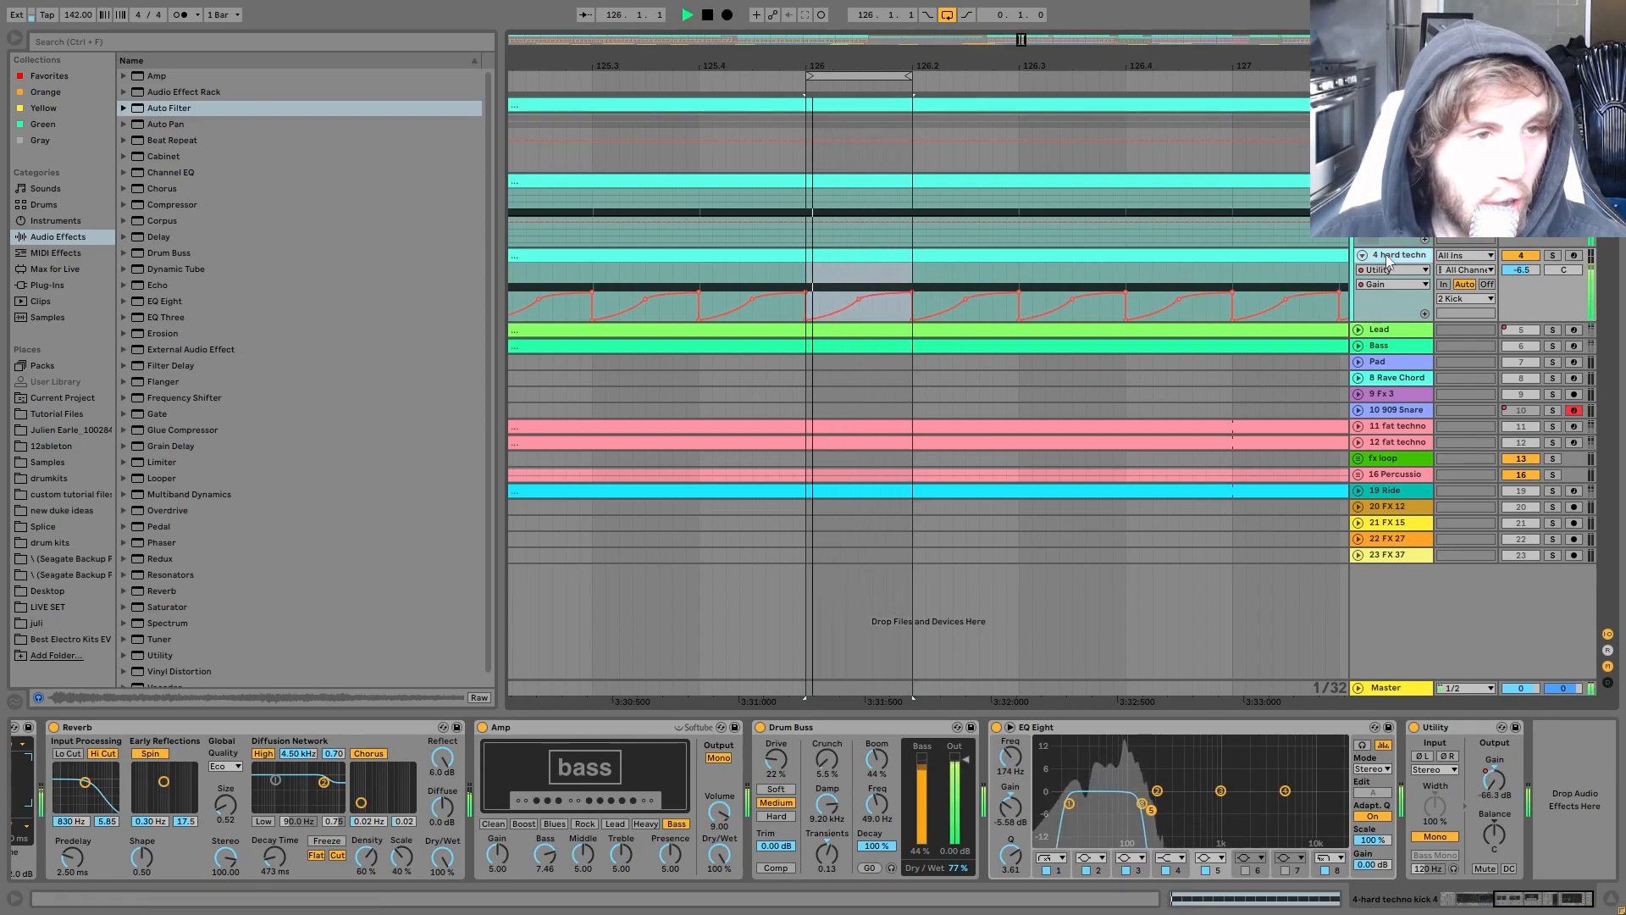
key(space)
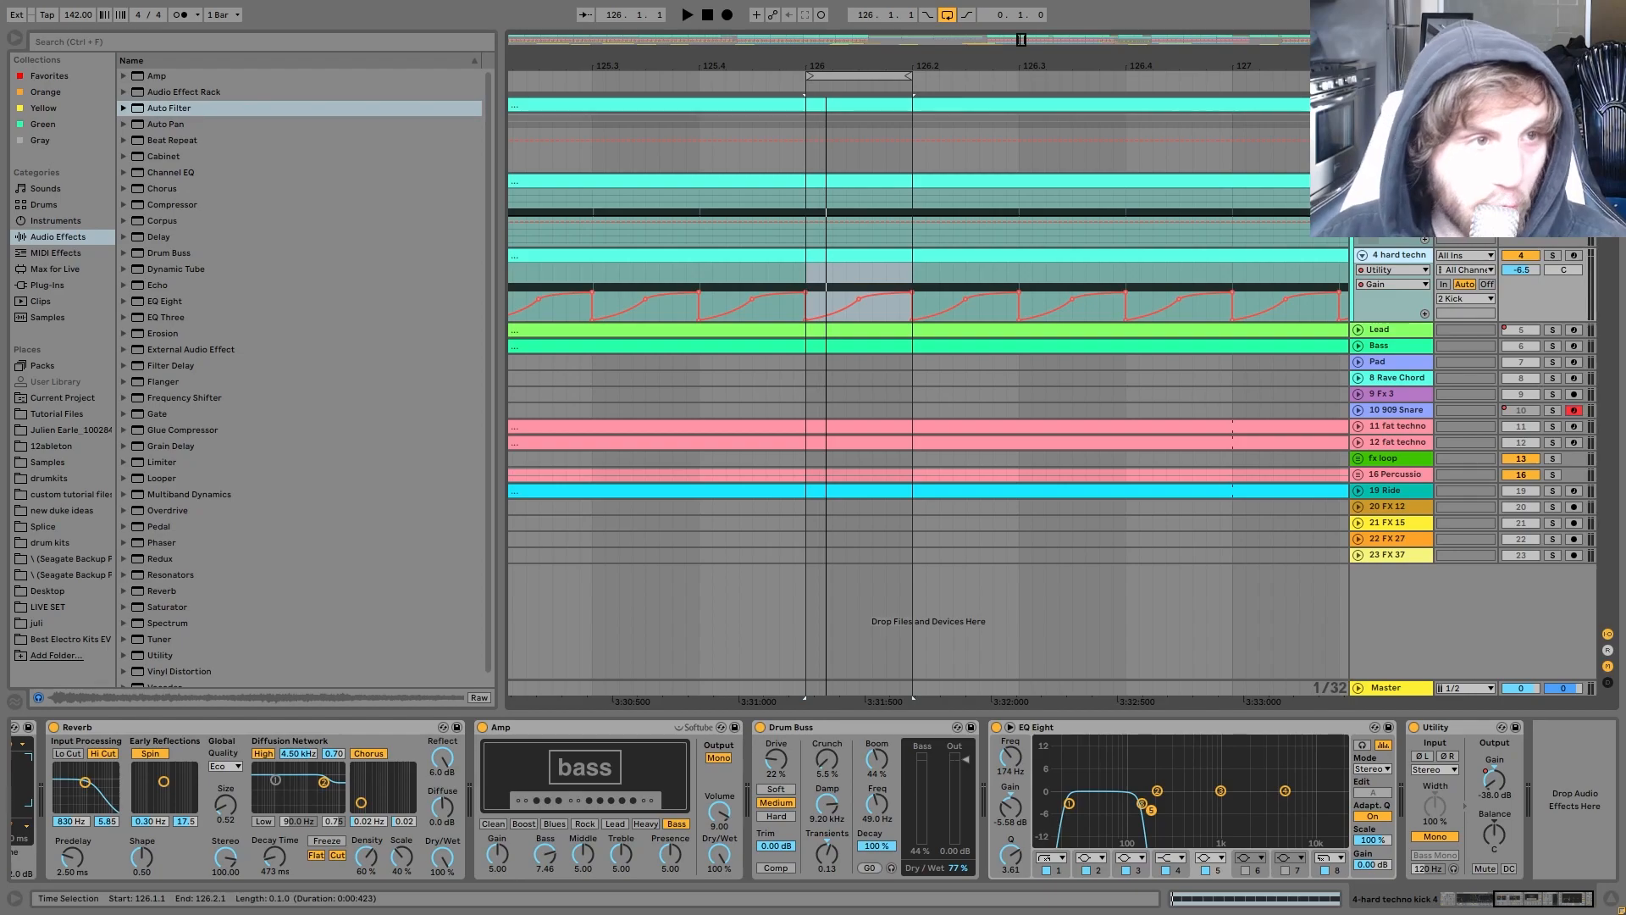
Step: Compare the device chain of the Kick track with that of track 4
click(1238, 154)
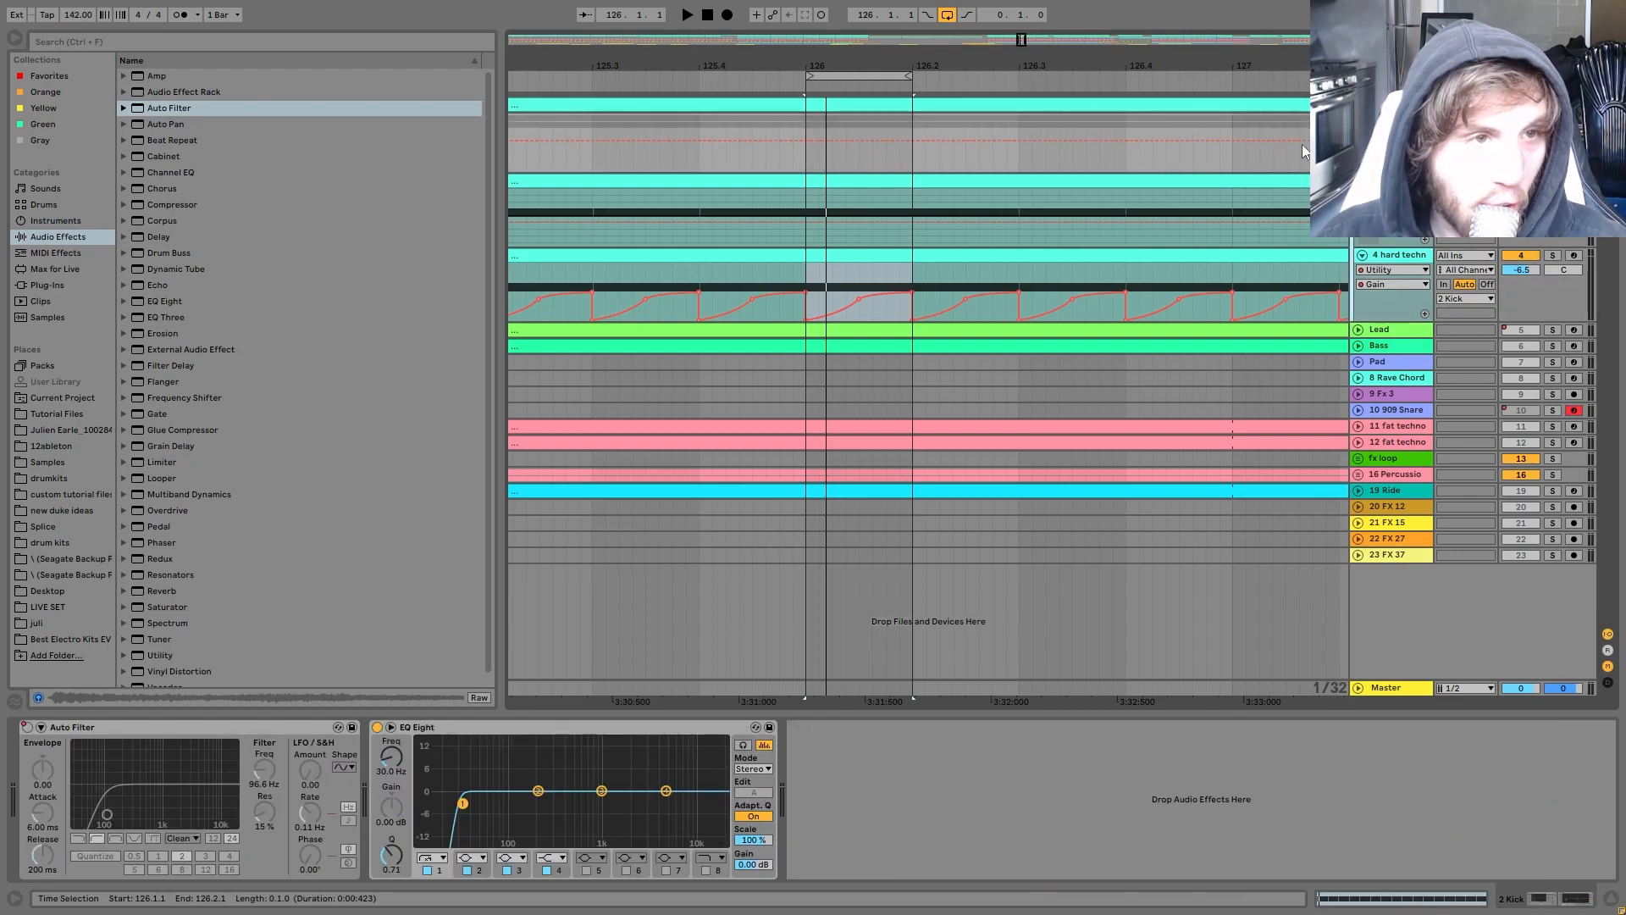
click(1394, 261)
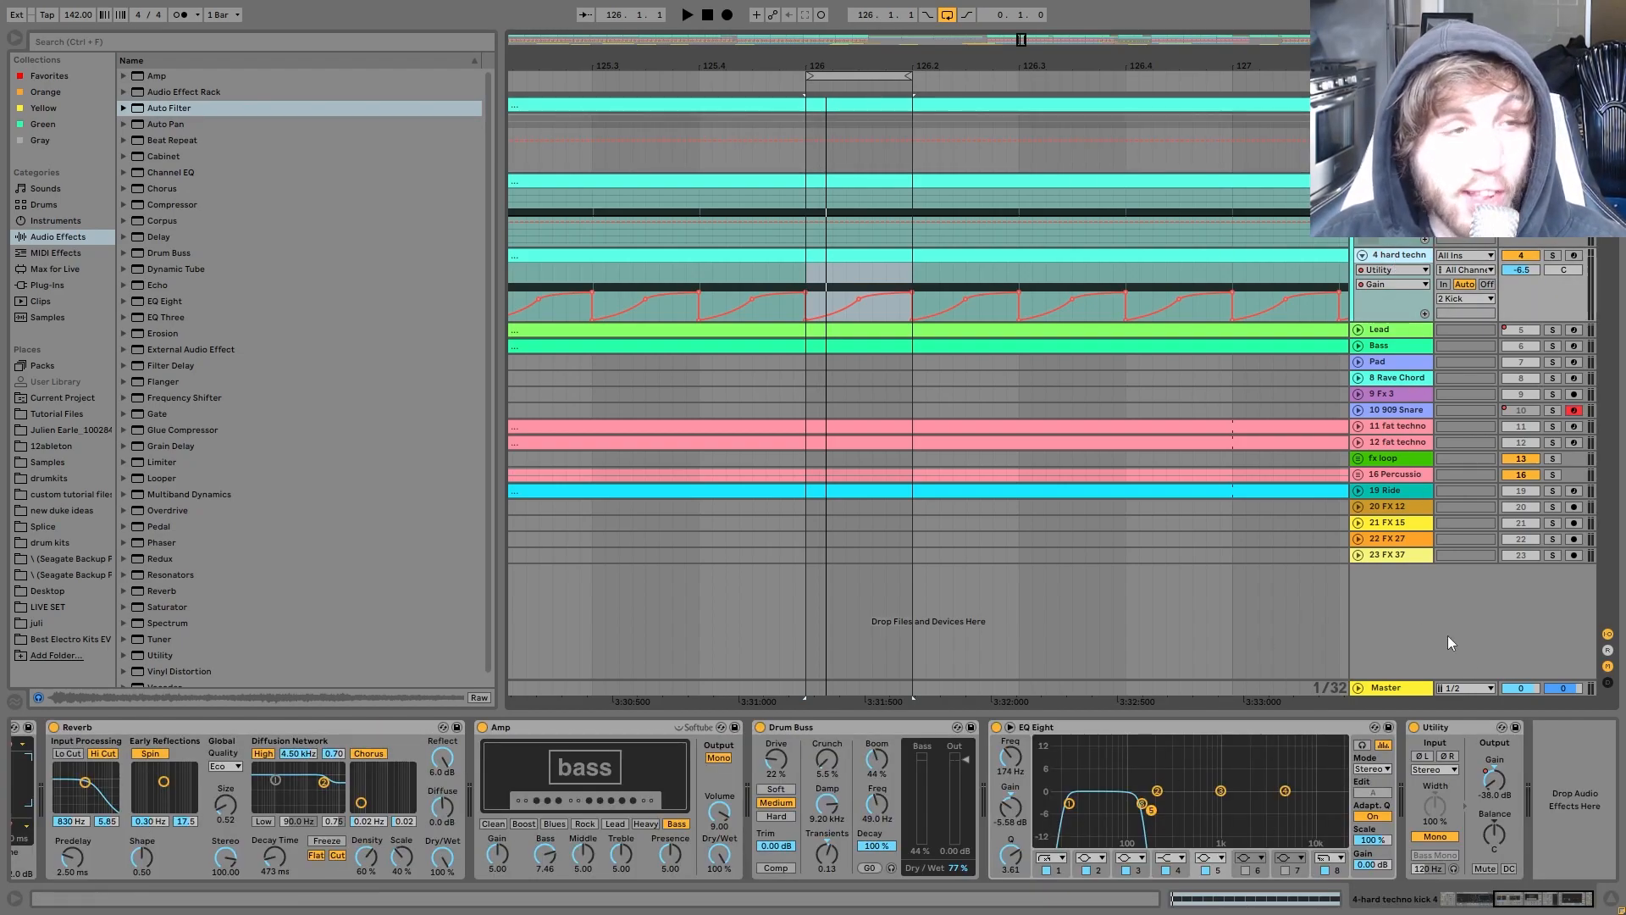
mouse_move(862, 63)
mouse_down()
mouse_move(850, 22)
mouse_move(855, 60)
mouse_up()
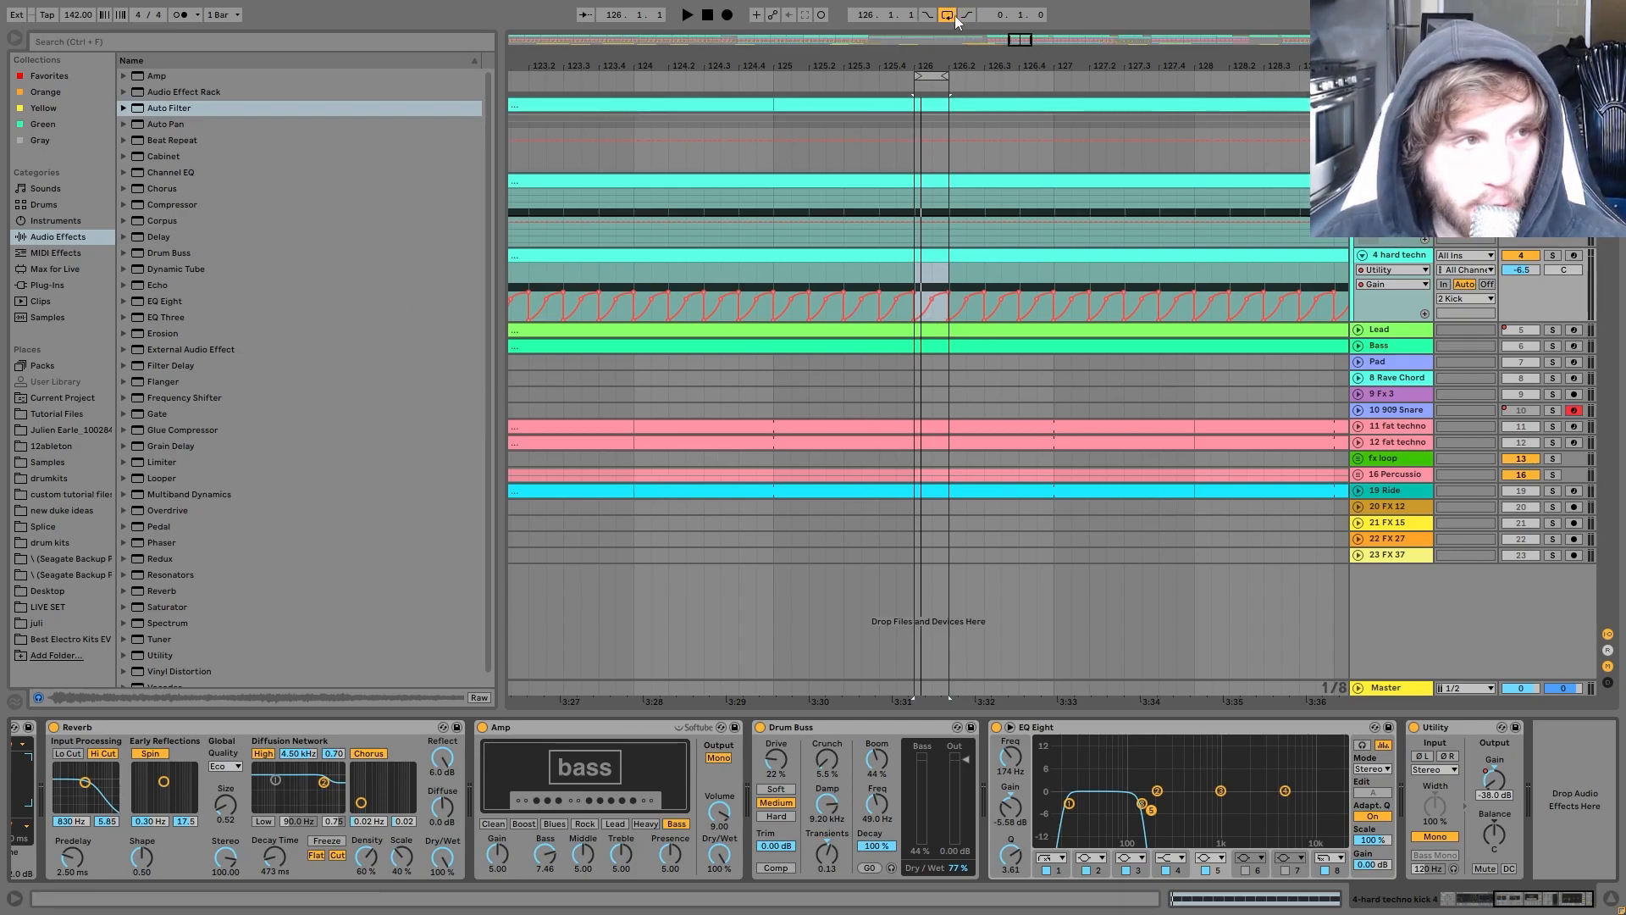
drag(948, 53, 943, 17)
Step: Show the on/off automation of the Kick track's Auto Filter and play from the automation change near bar 230
click(1228, 148)
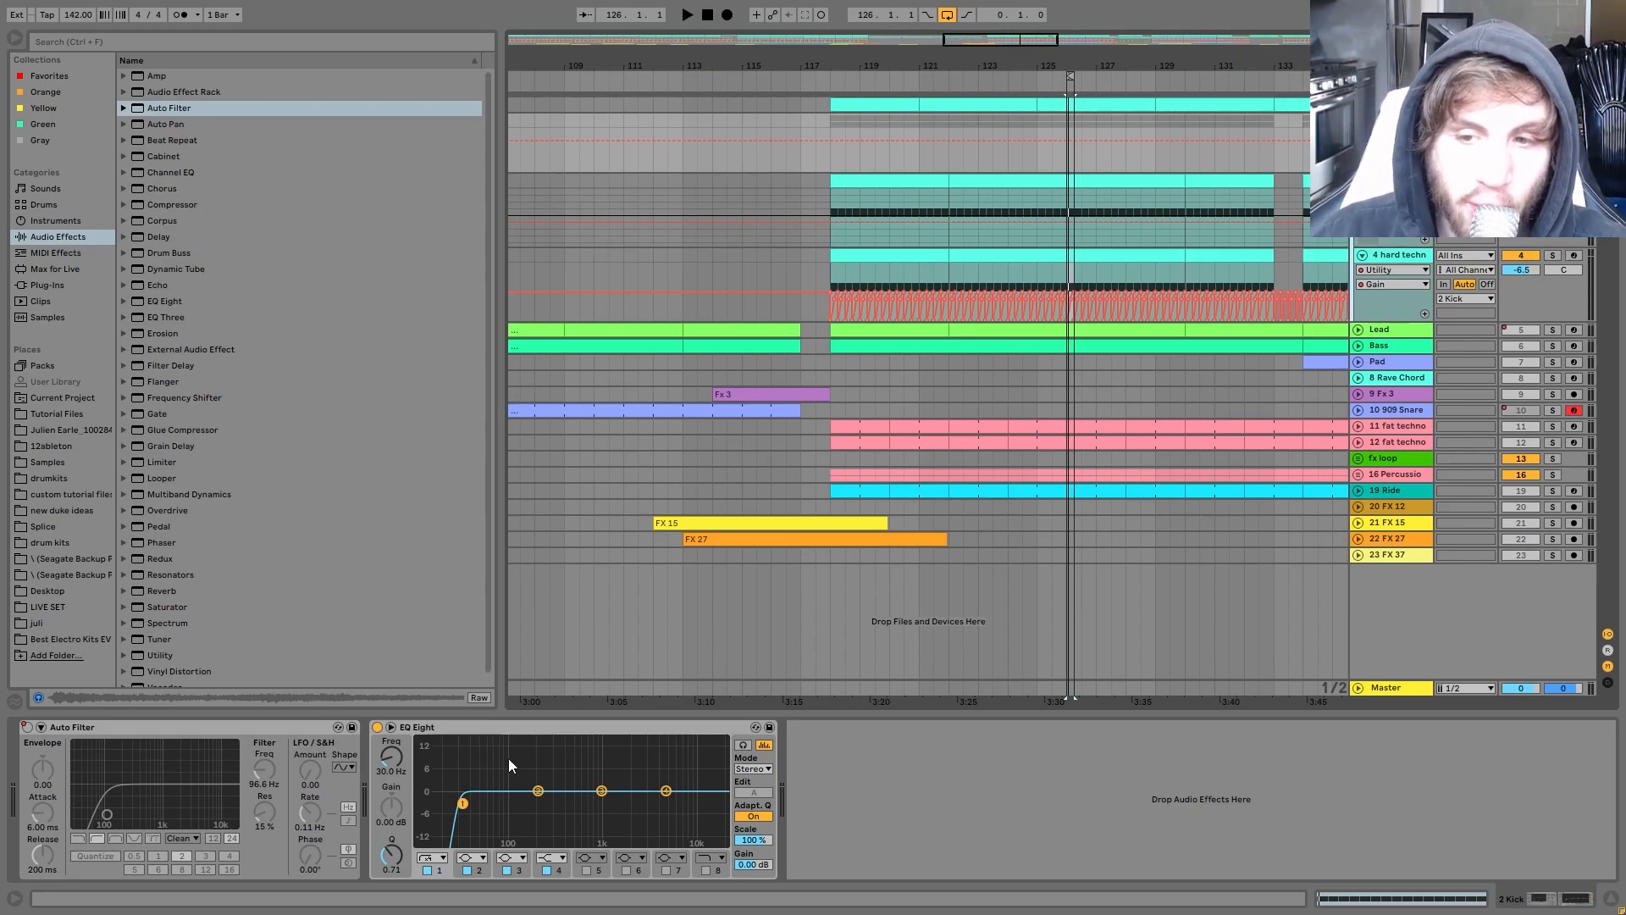
right_click(26, 730)
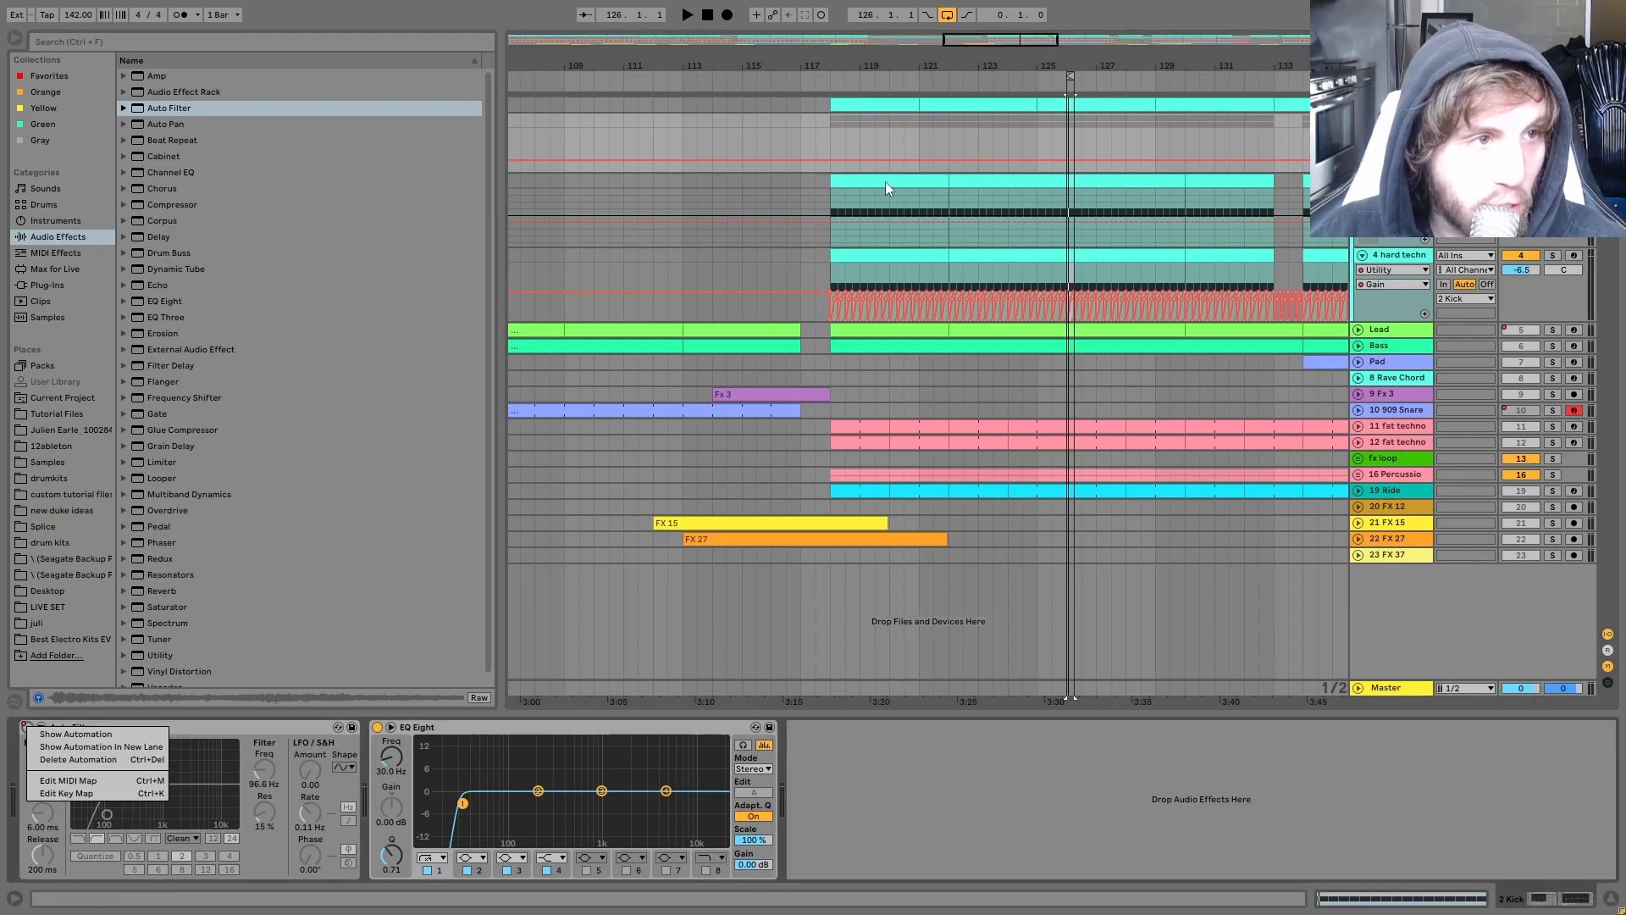
click(999, 58)
double_click(999, 57)
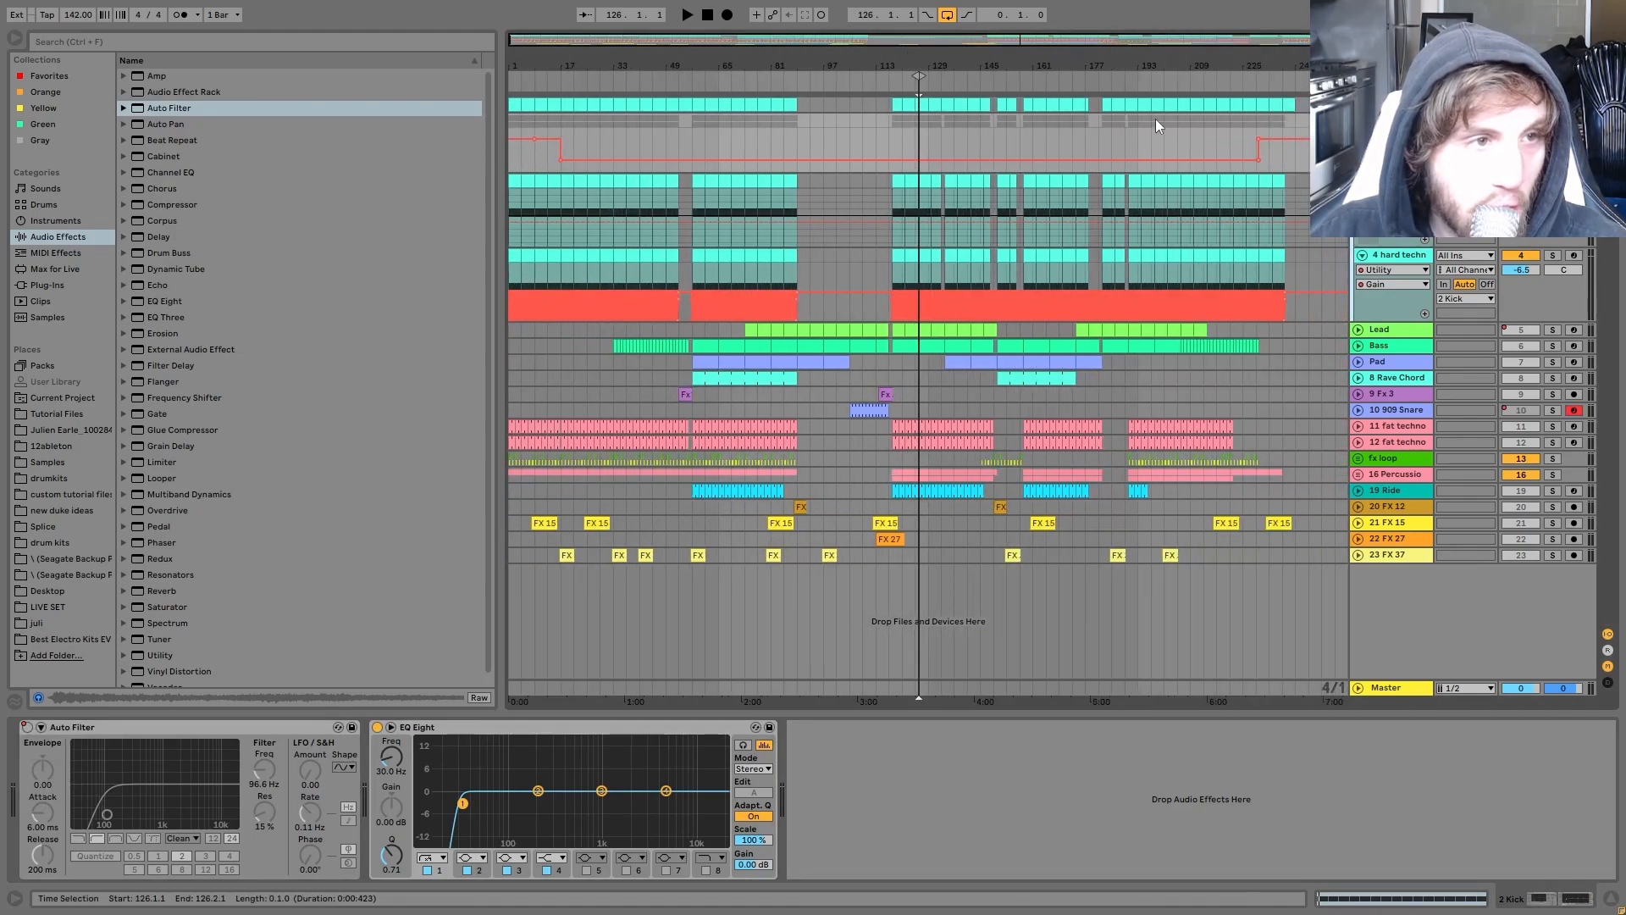
click(1258, 122)
key(space)
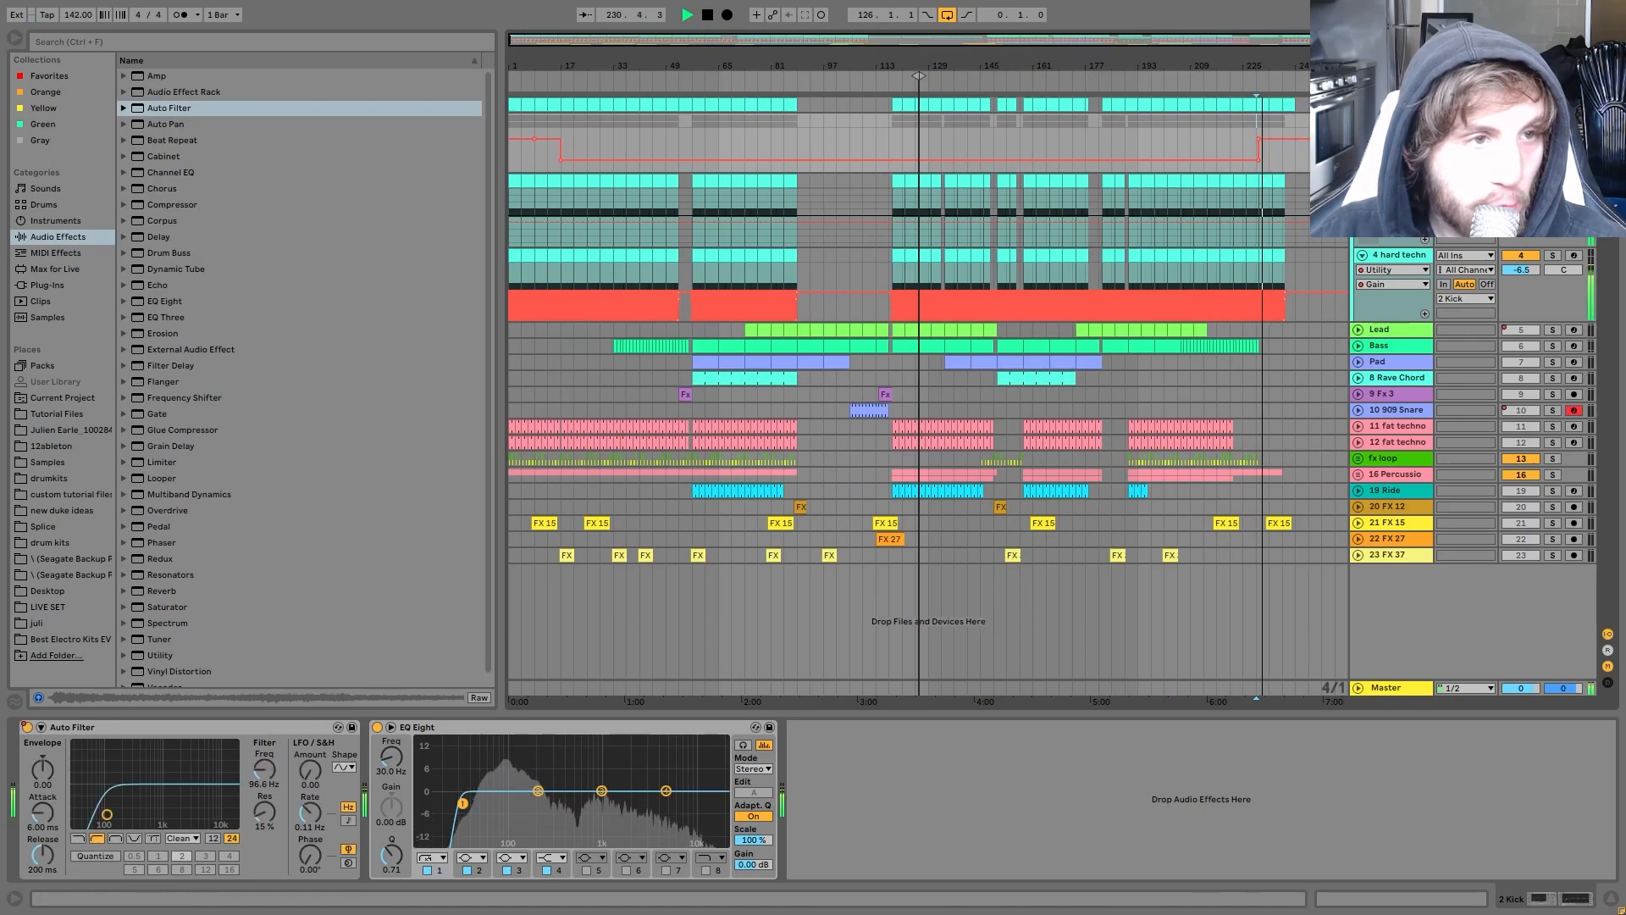
scroll(927, 339, down, 5)
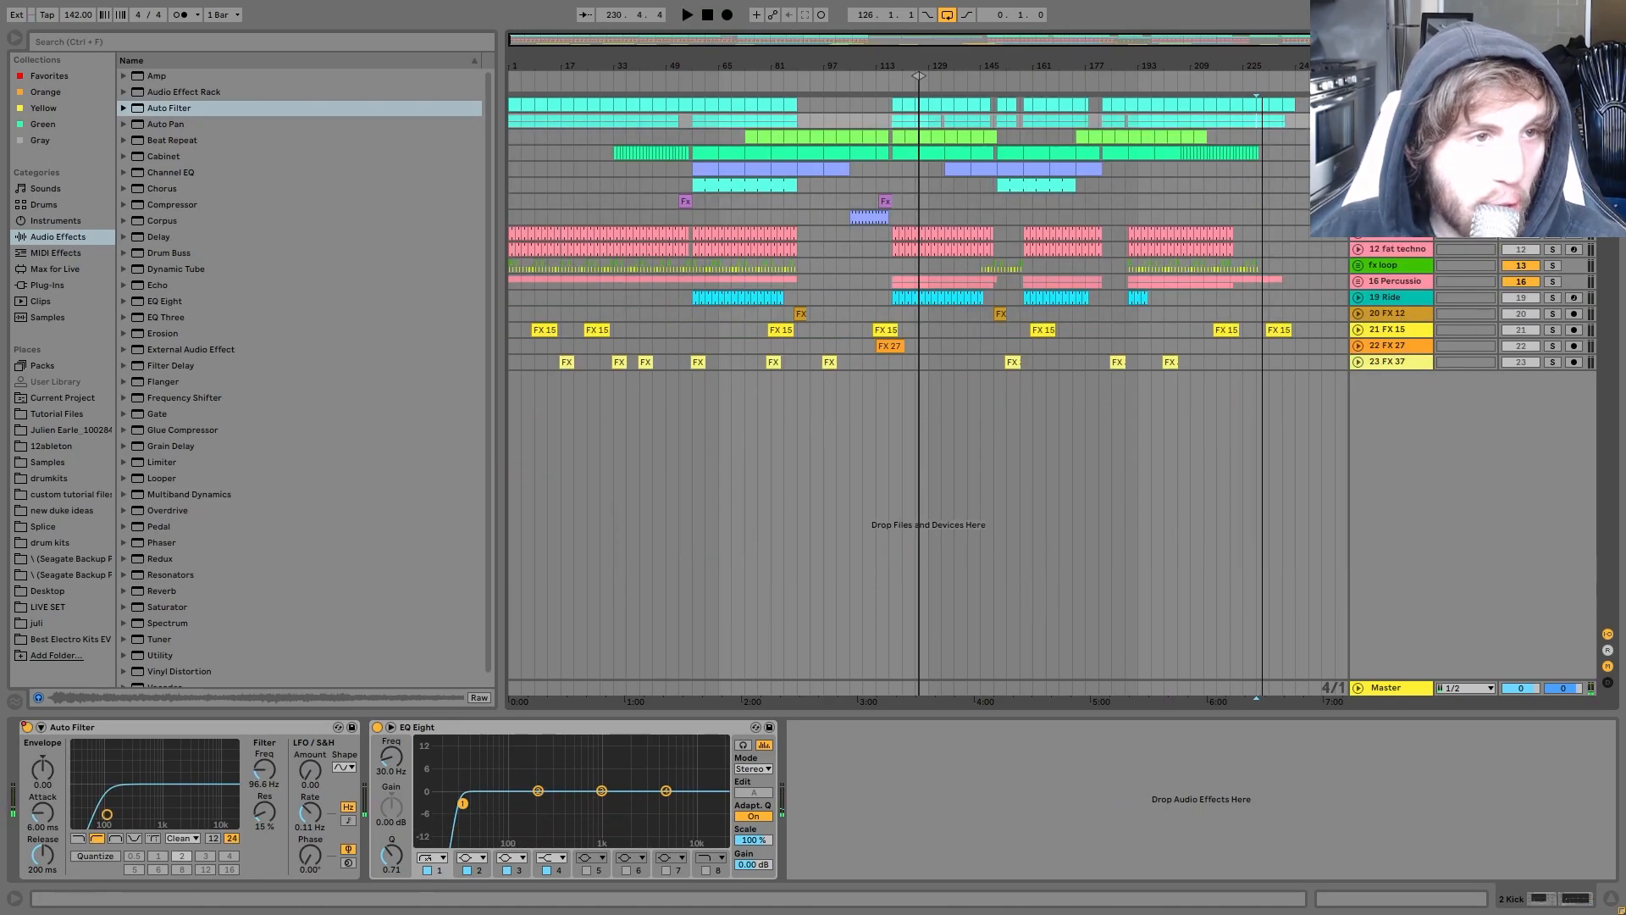
key(space)
Step: Play the Lead track from bar 97 and open the notes of its MIDI clip
click(830, 134)
key(space)
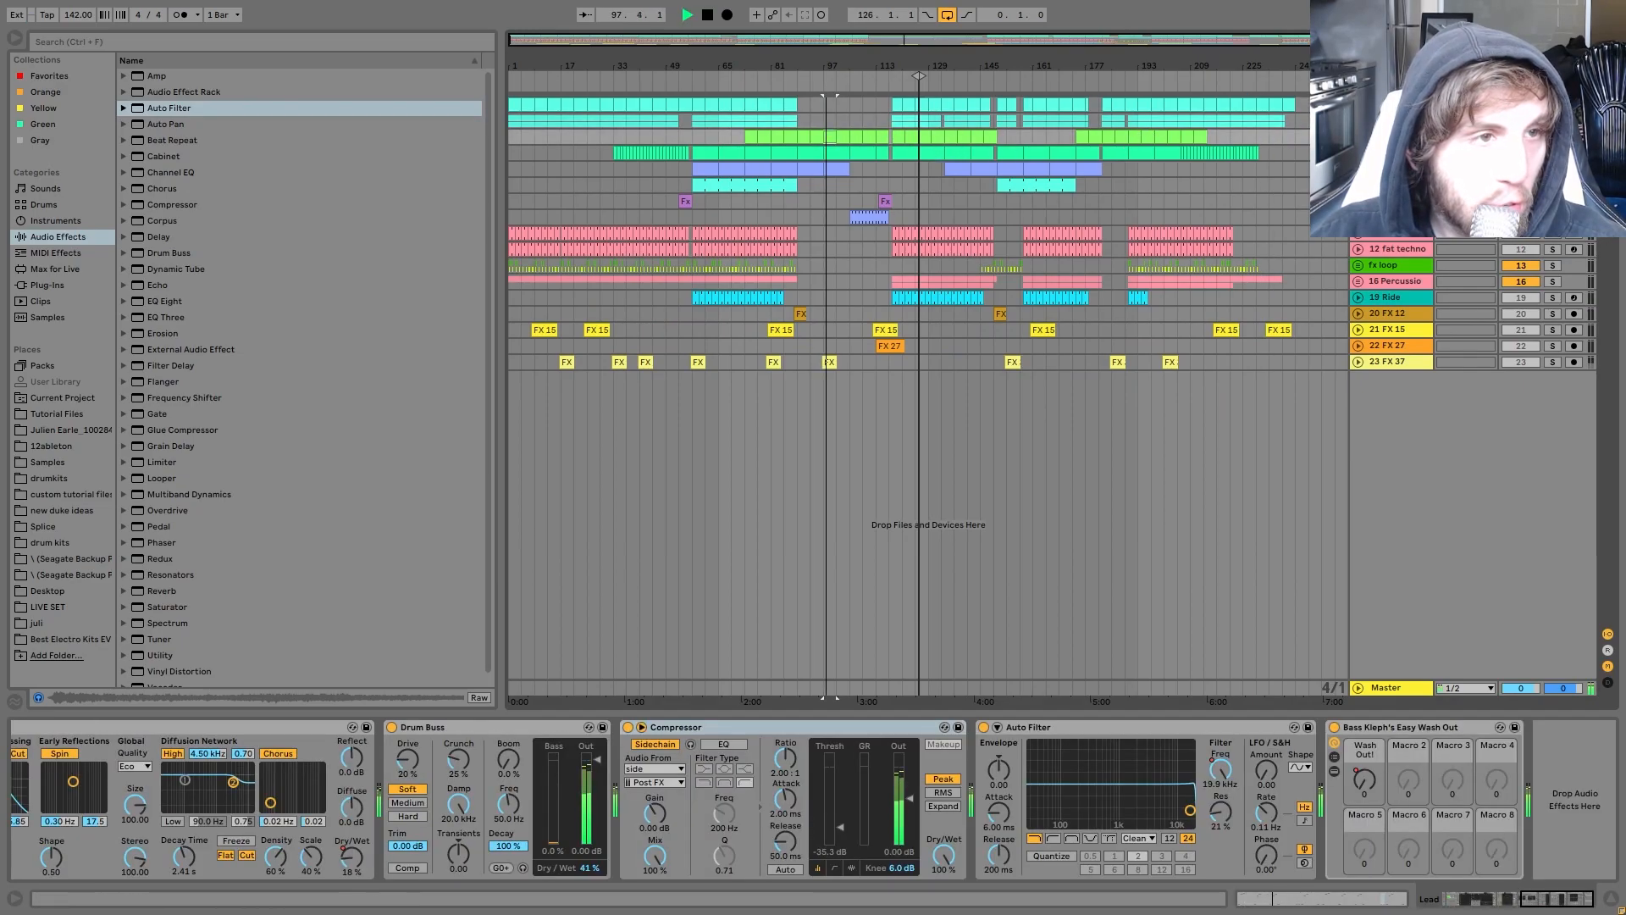
key(shift+Tab)
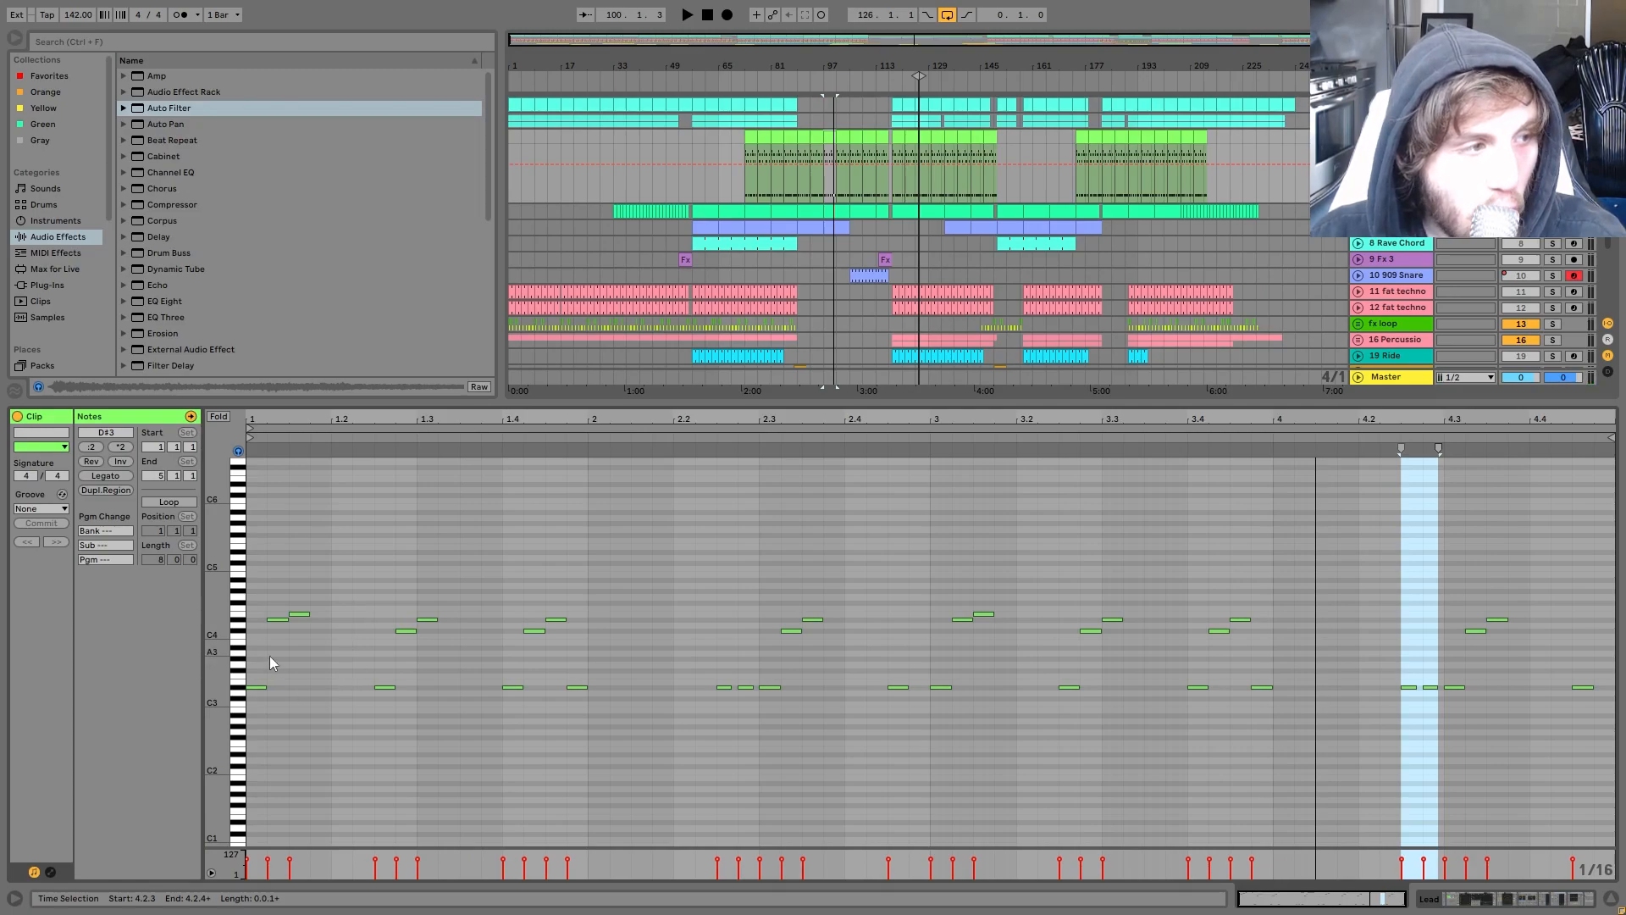
Step: Examine the Lead clip's melody during playback, selecting its E4 note at 1.1.3 and all of its D#3 notes
click(260, 686)
drag(382, 666, 429, 633)
drag(312, 592, 312, 651)
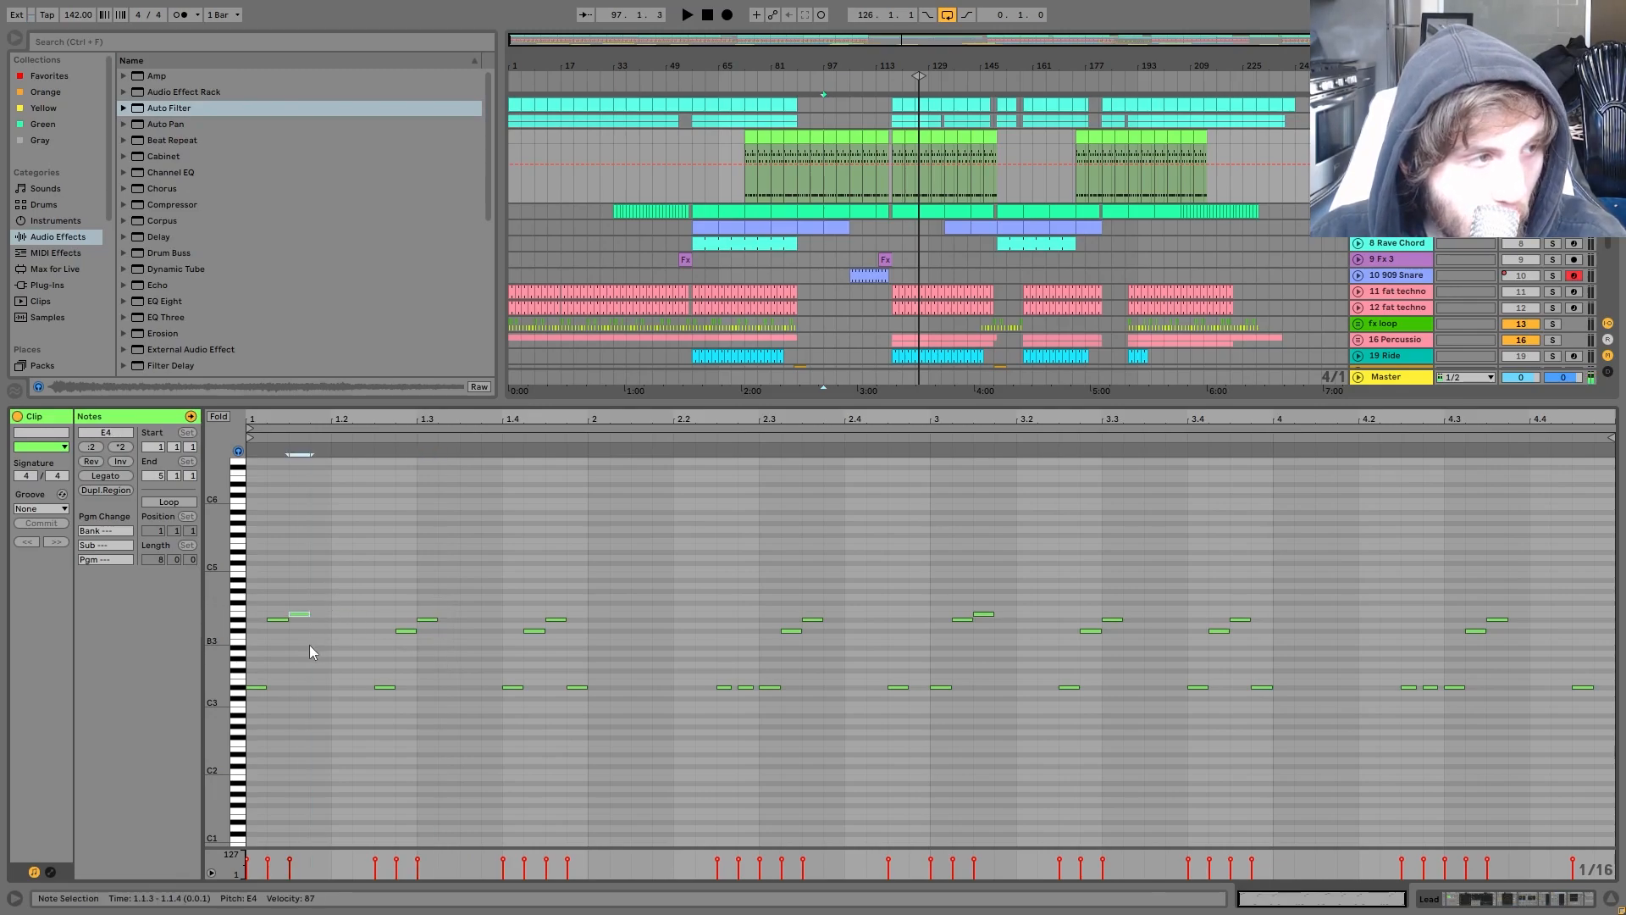
key(space)
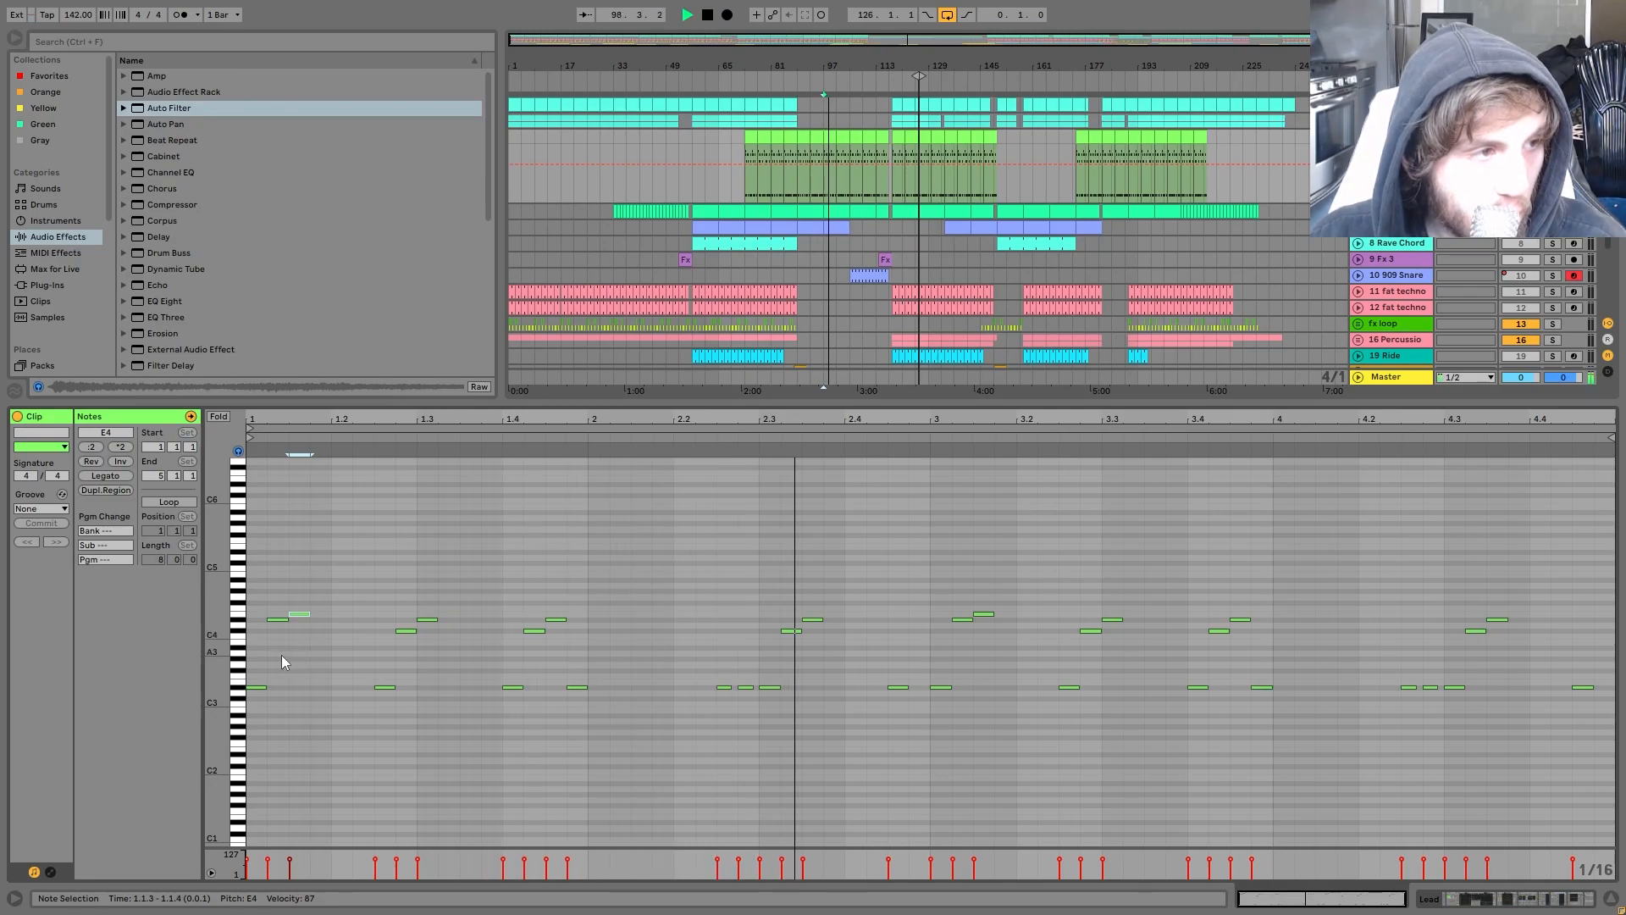
key(space)
click(256, 674)
click(256, 675)
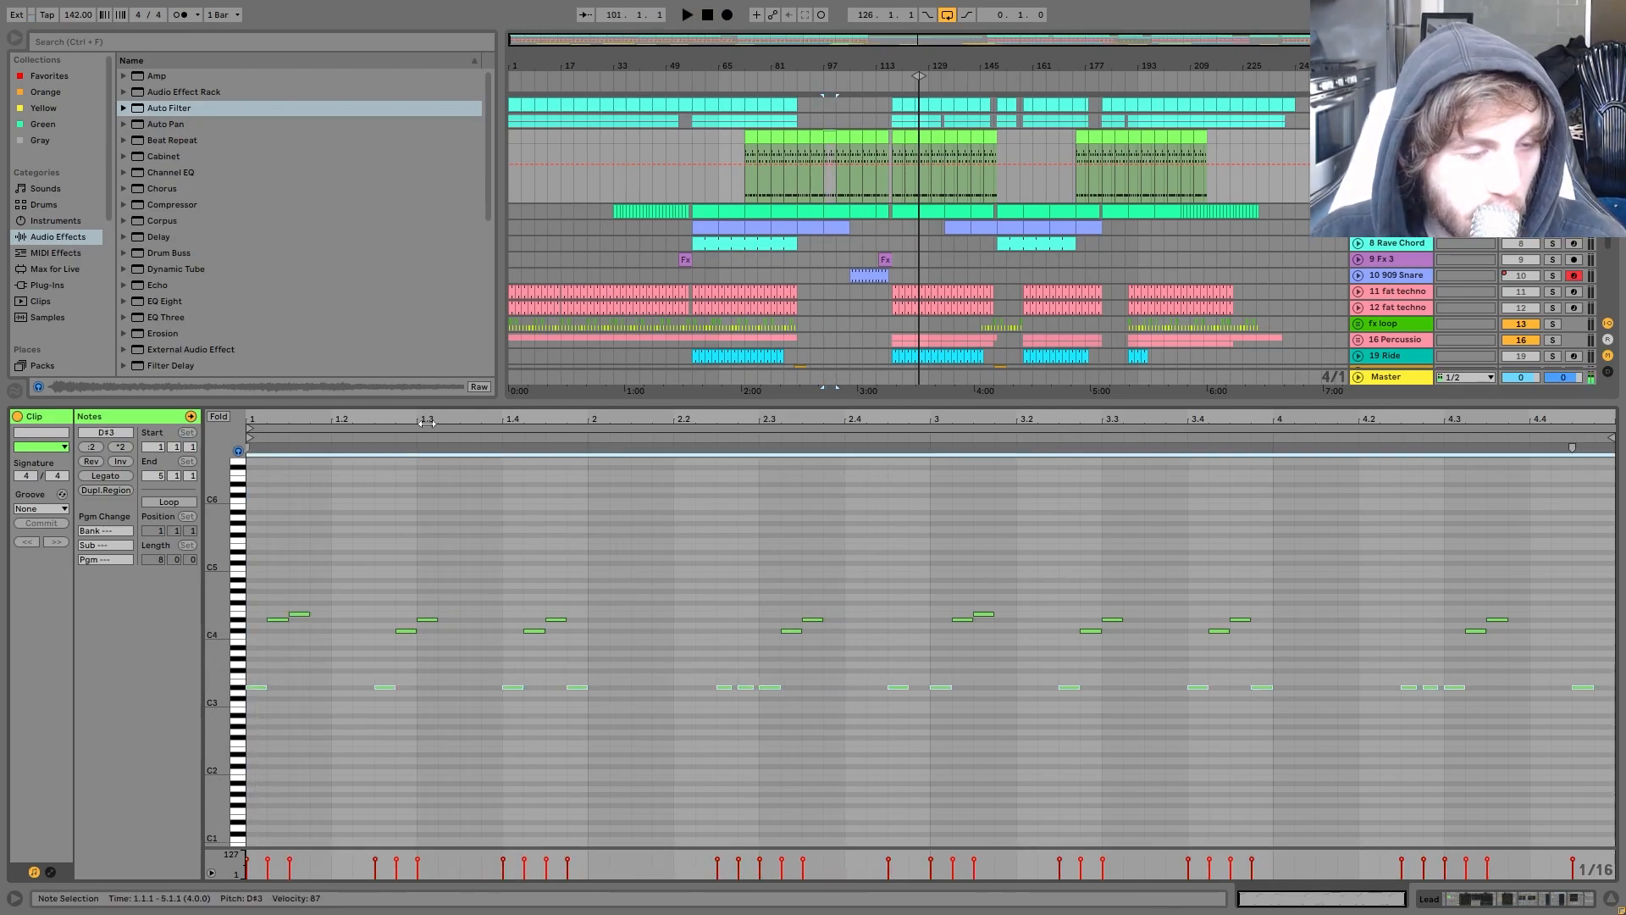
key(space)
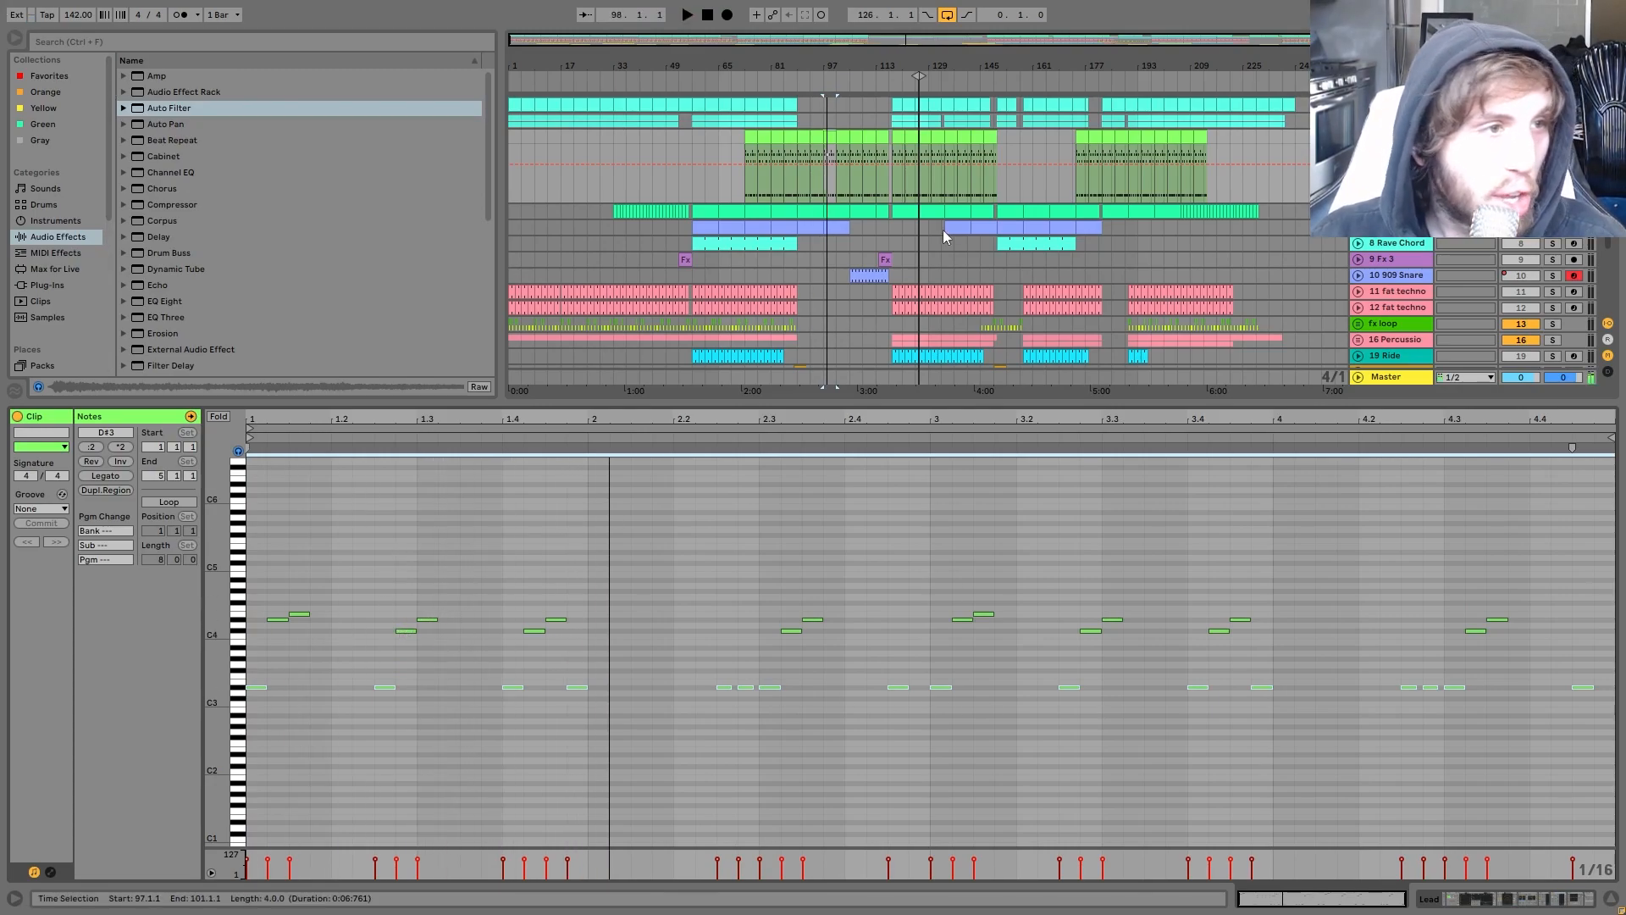
Step: Compare the notes of the Bass clip at bar 126 with the E4 and C#4 notes of the Lead clip
click(932, 212)
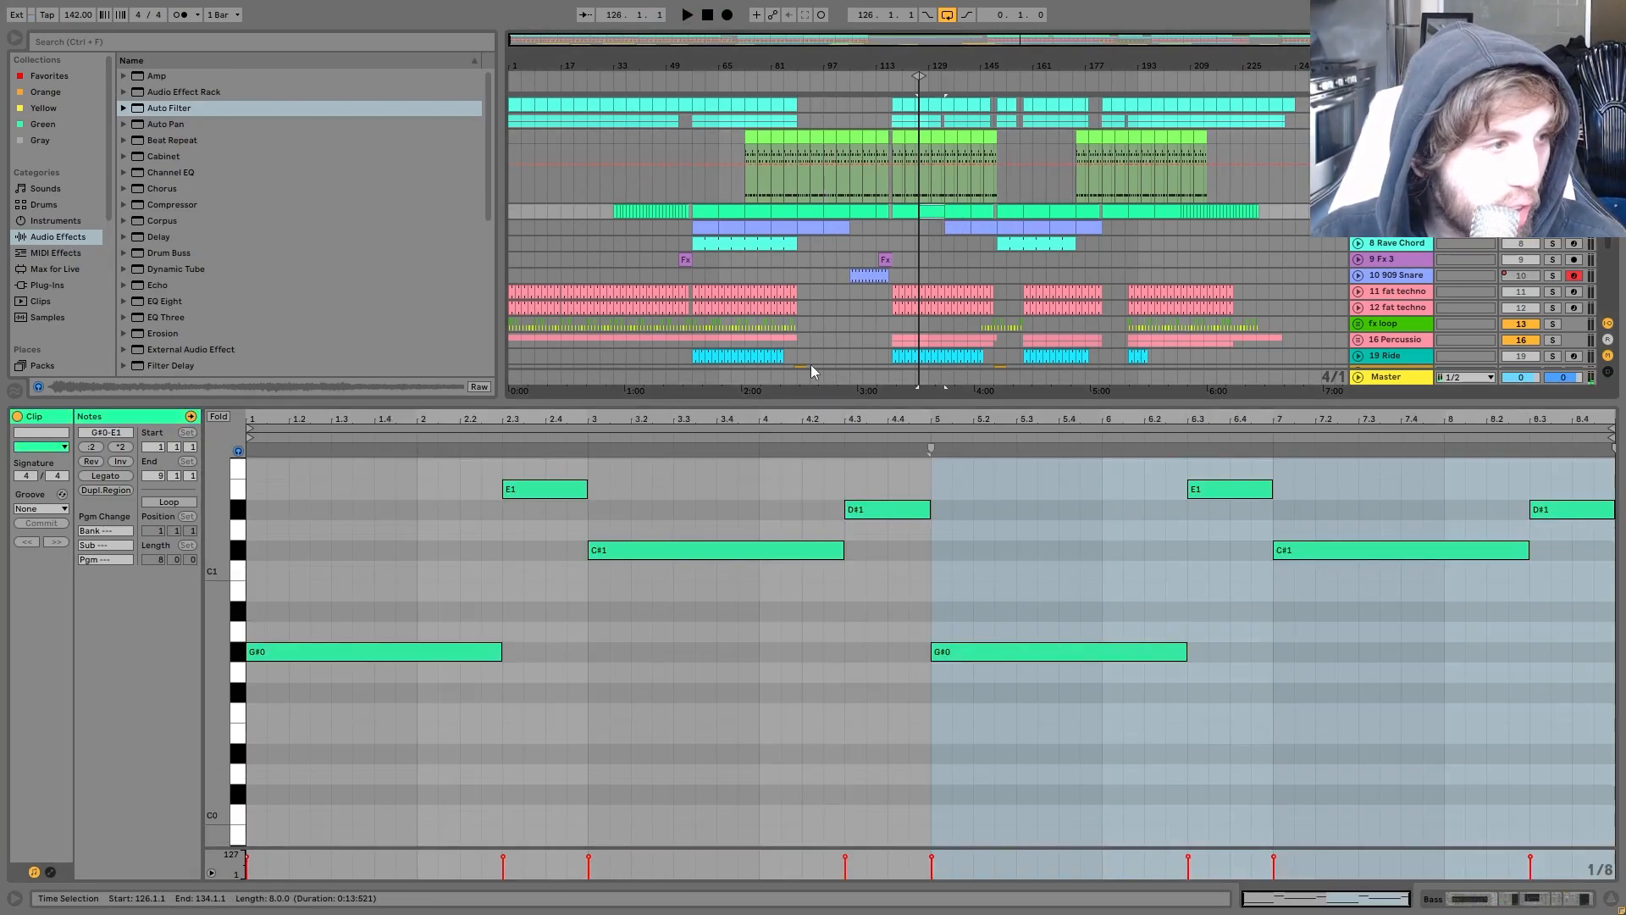
click(936, 151)
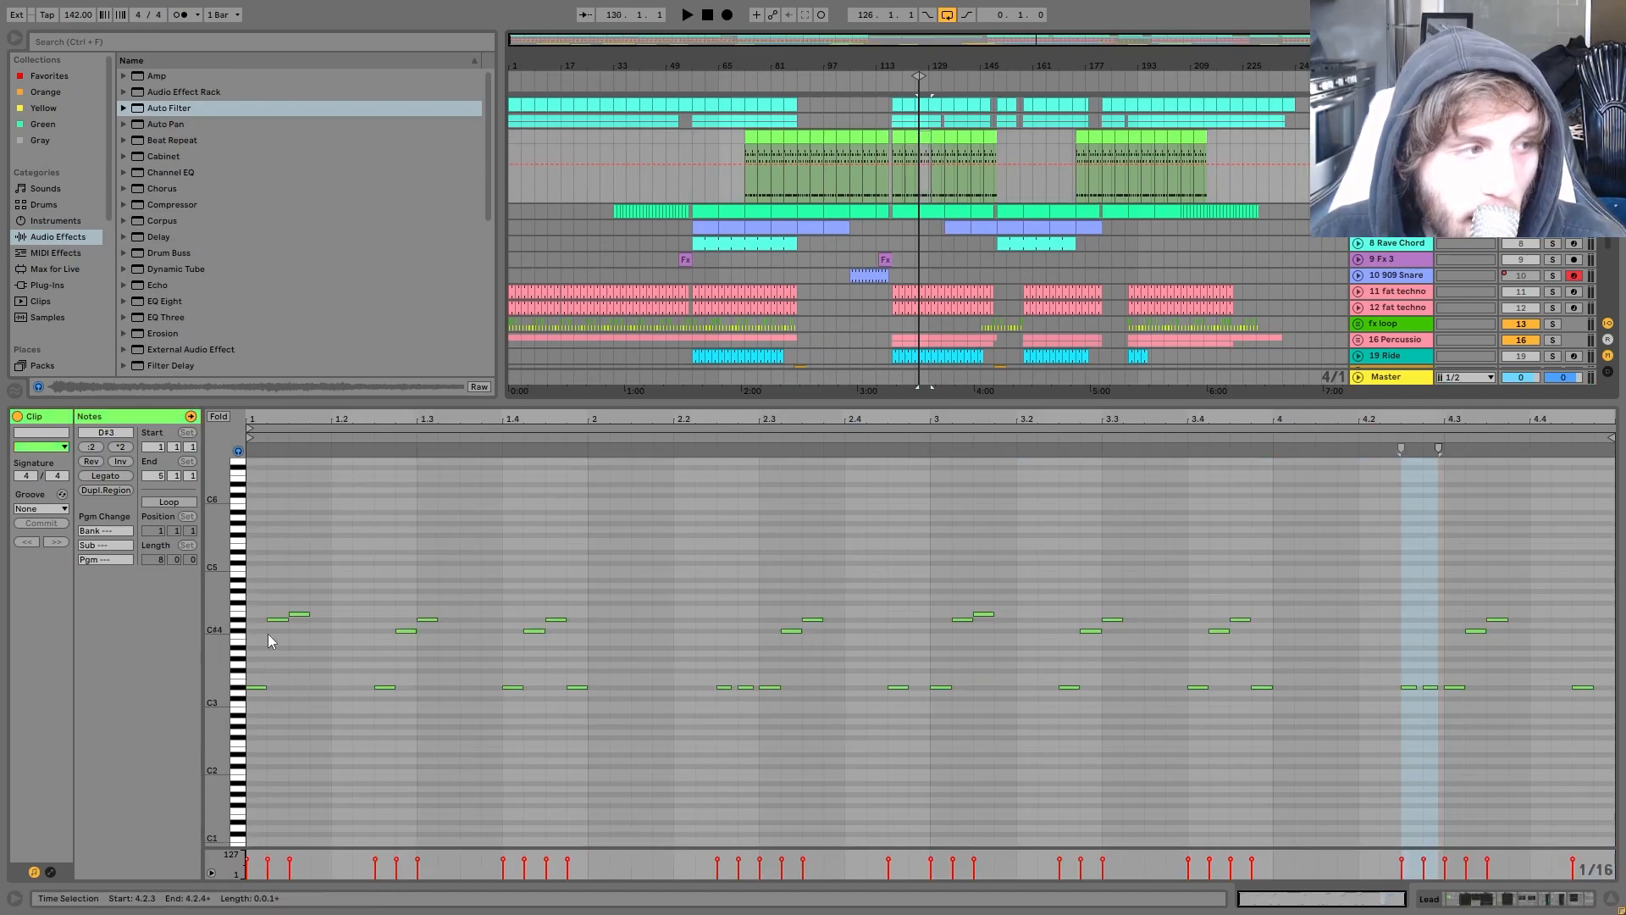
drag(272, 644, 281, 607)
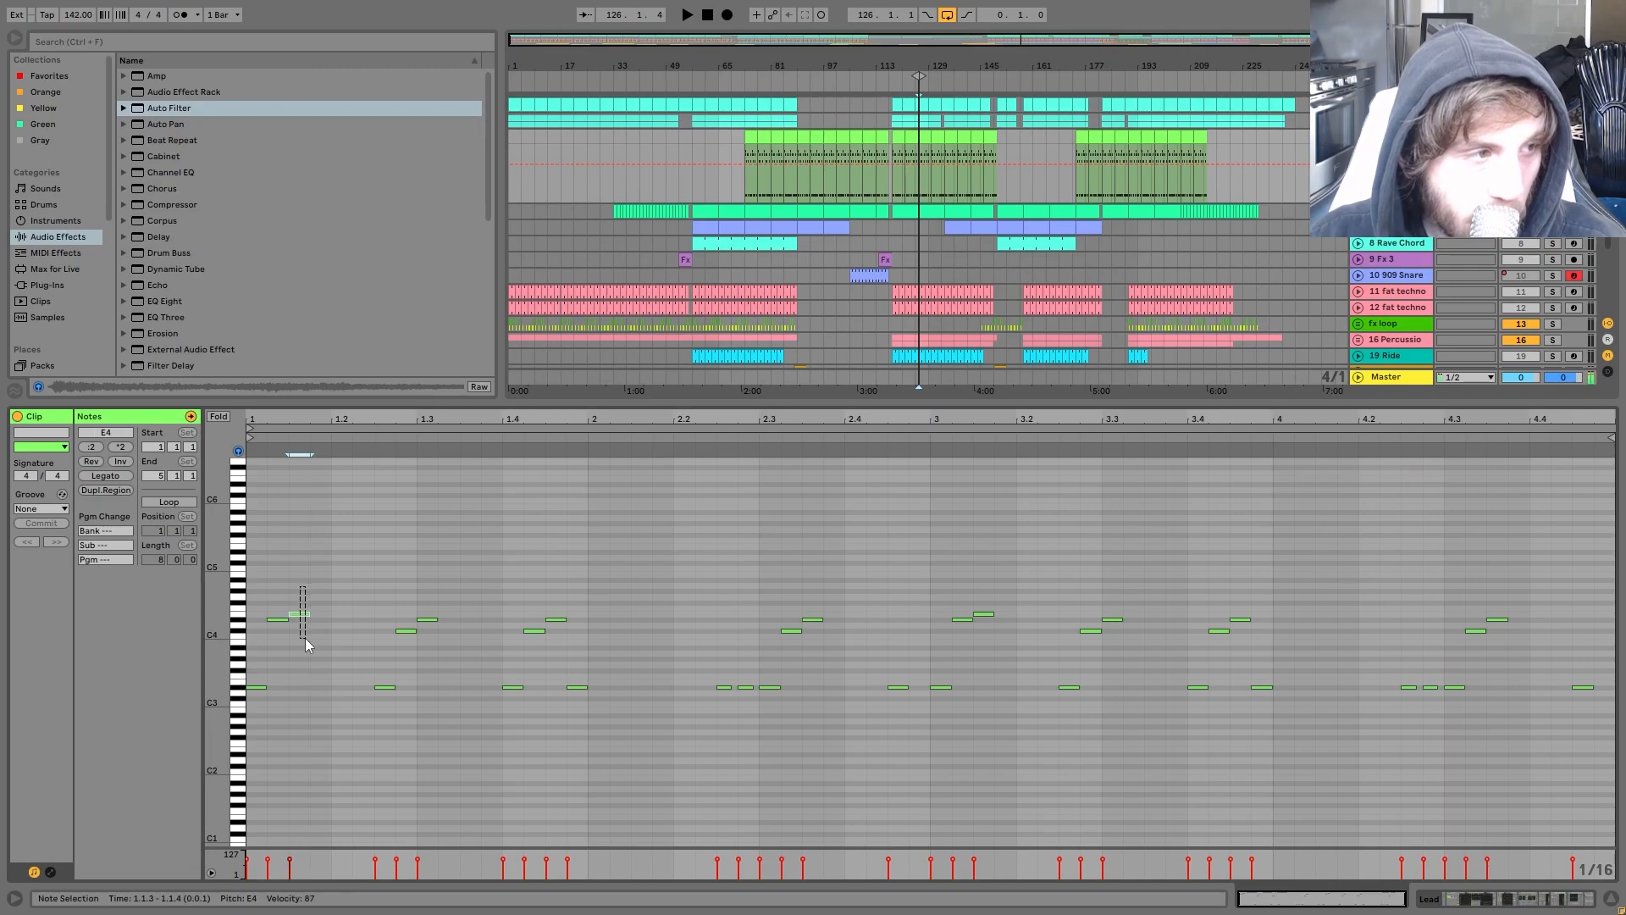
drag(409, 658, 404, 633)
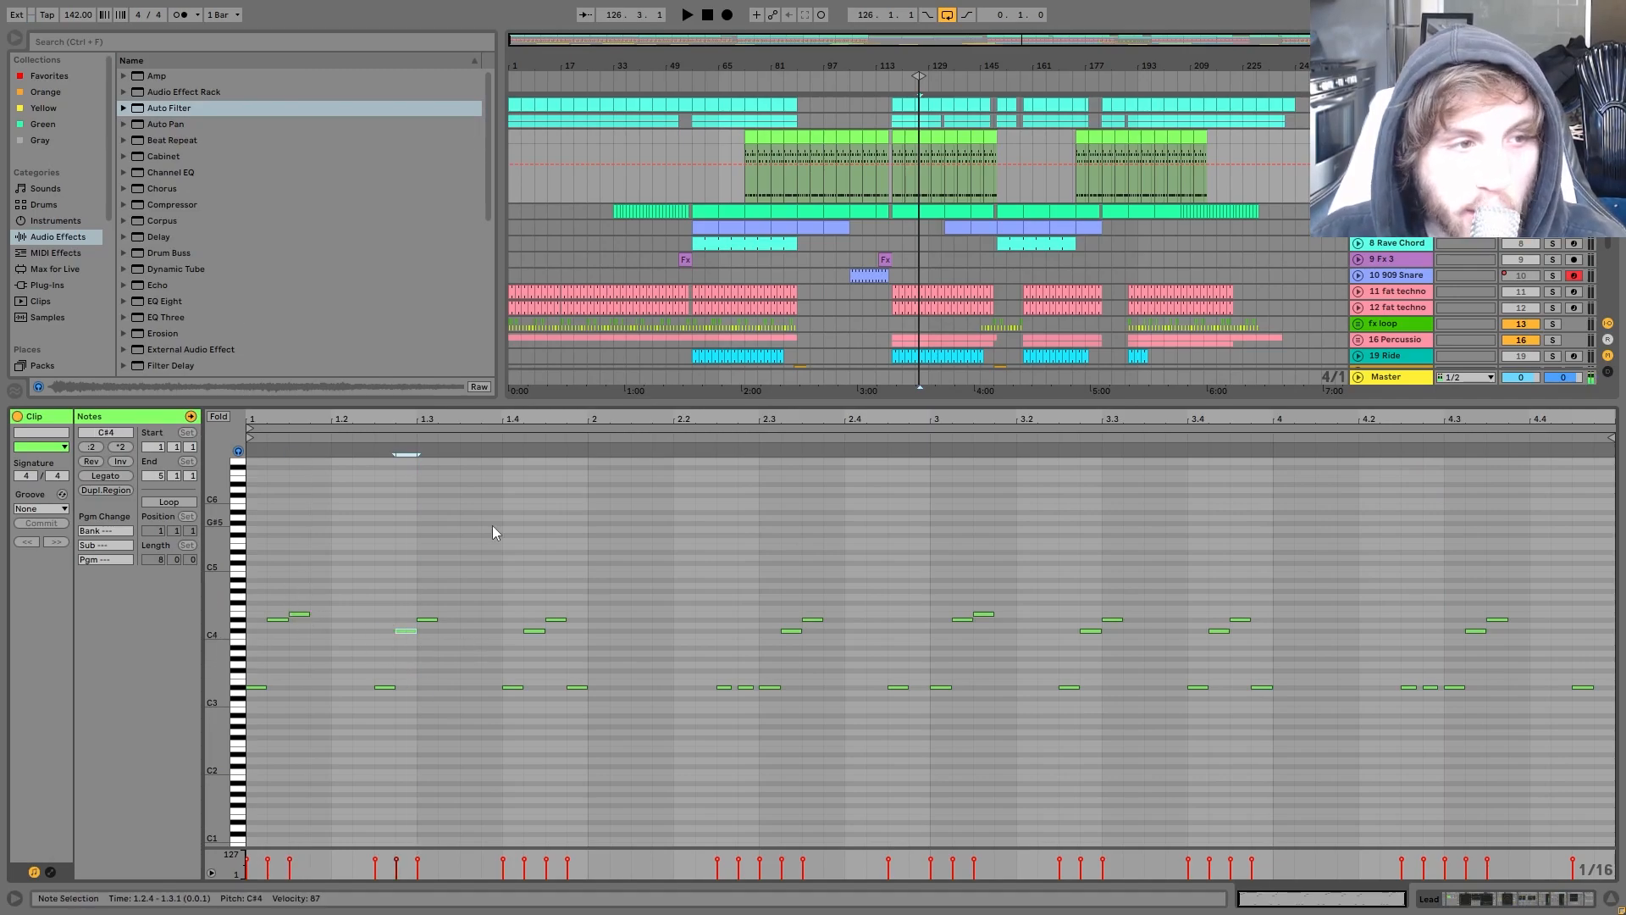
Step: Turn off the arrangement loop and play the Lead clip from bar 126 while following its notes
key(space)
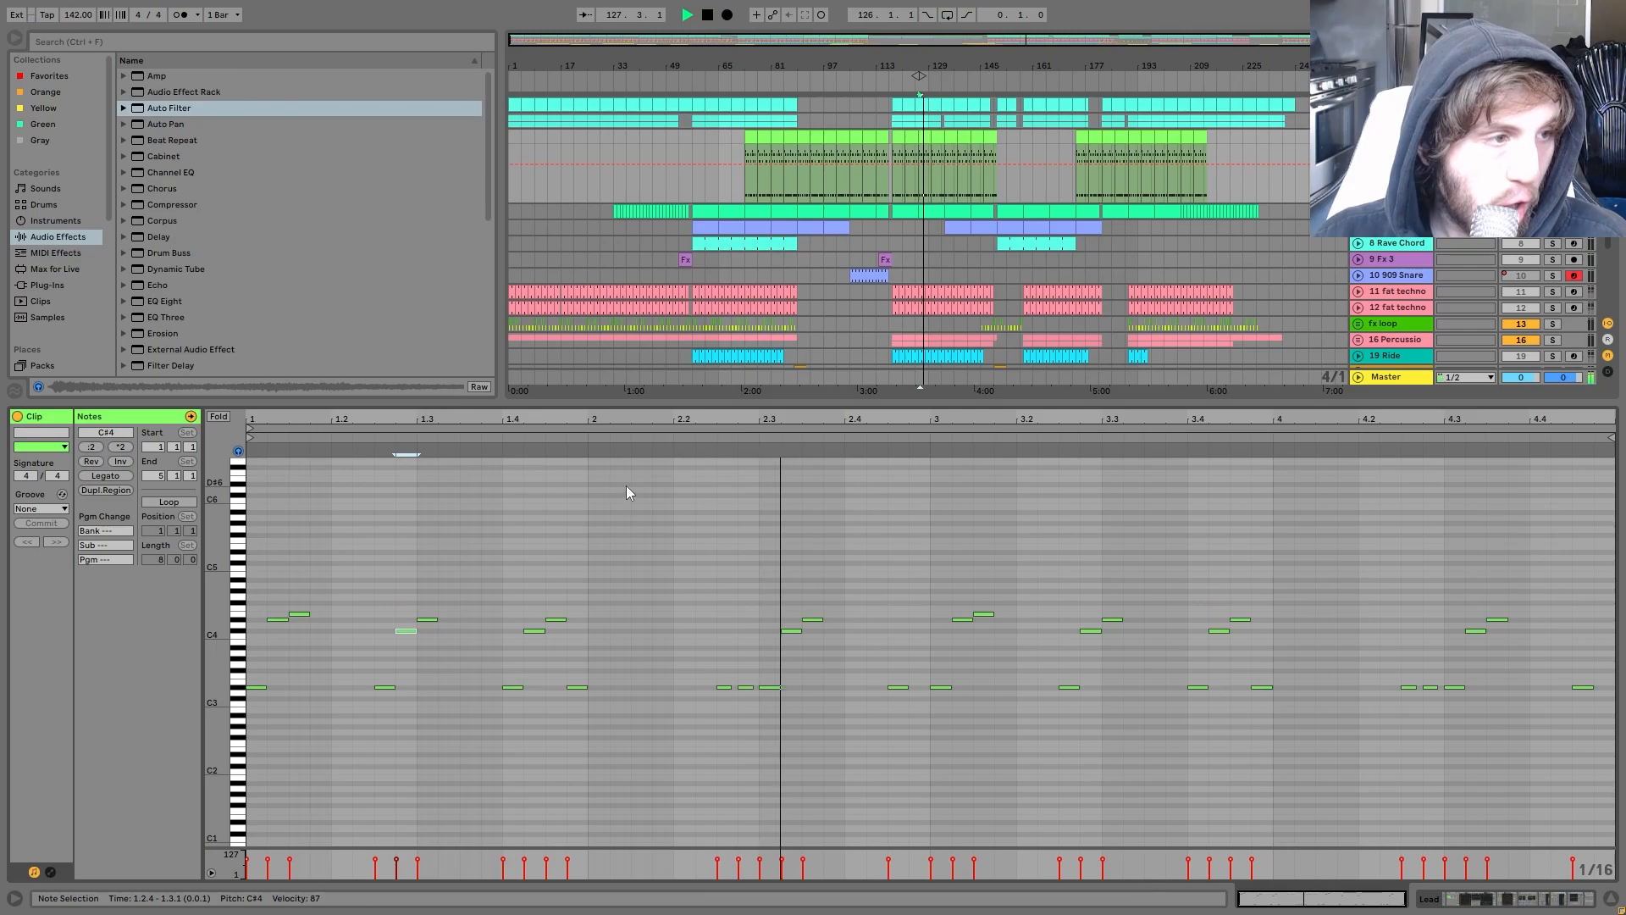
key(space)
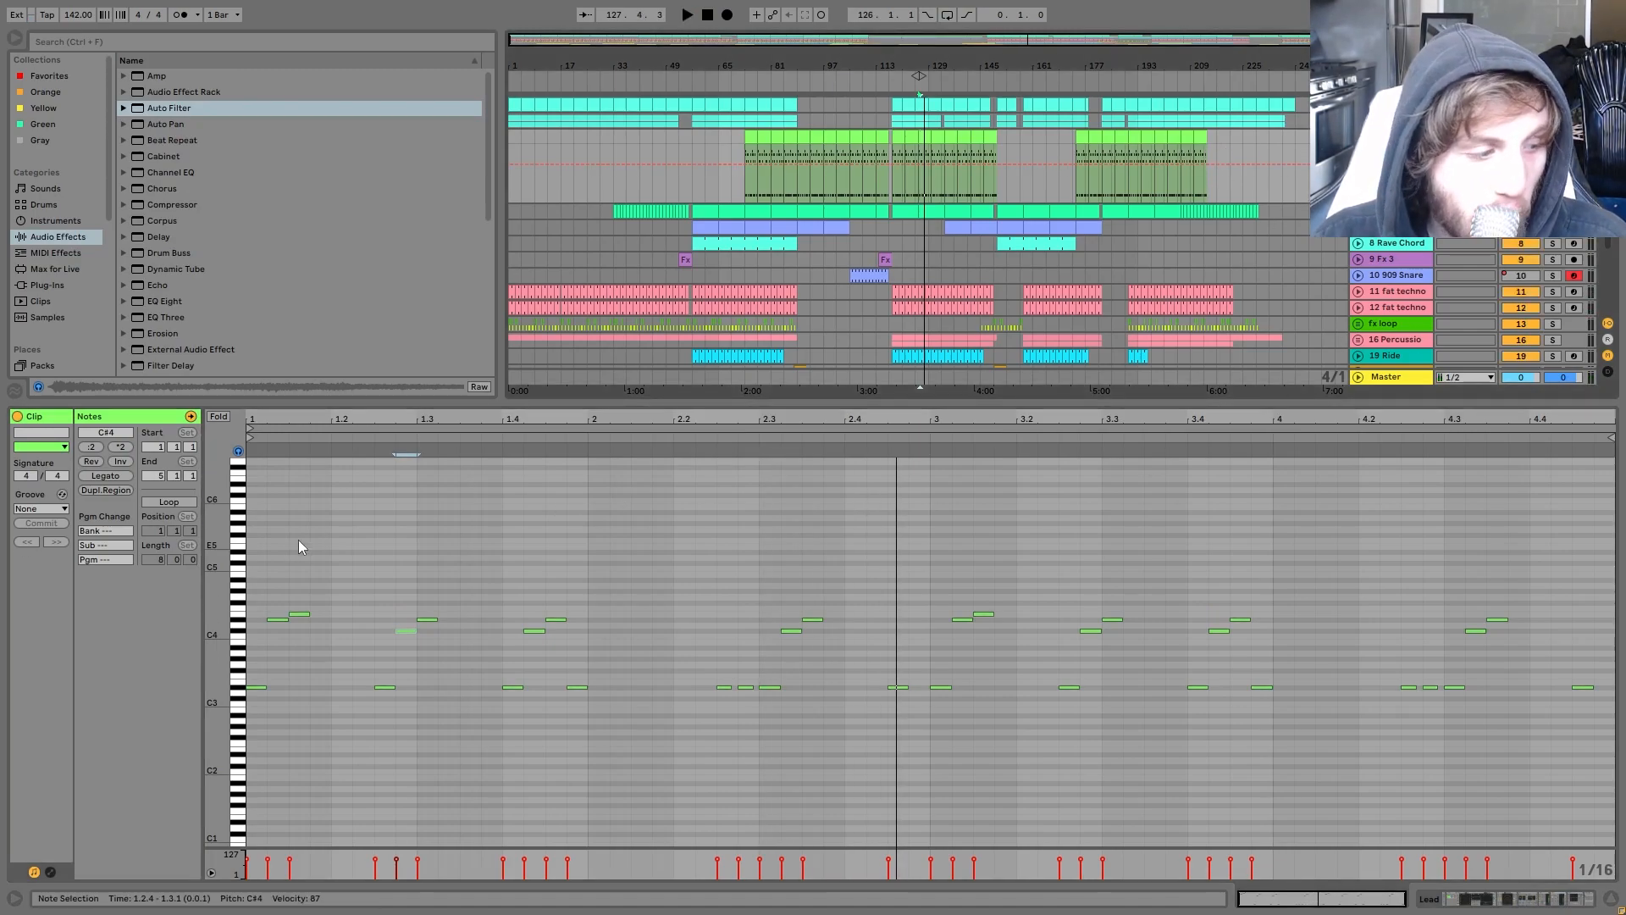
key(space)
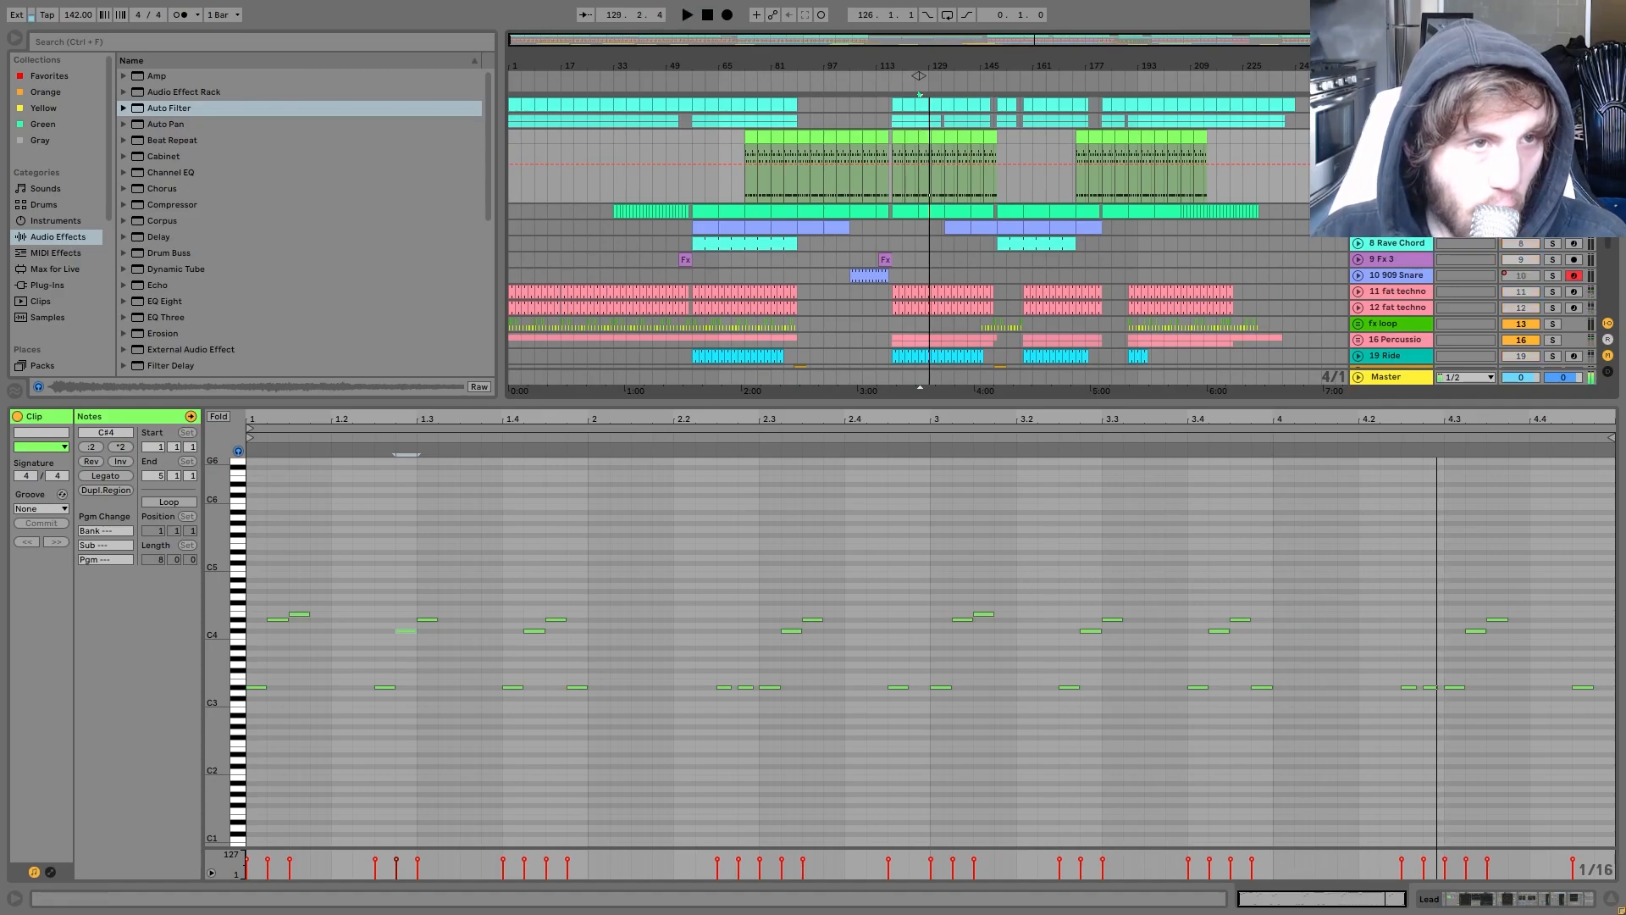
key(space)
drag(995, 676, 239, 741)
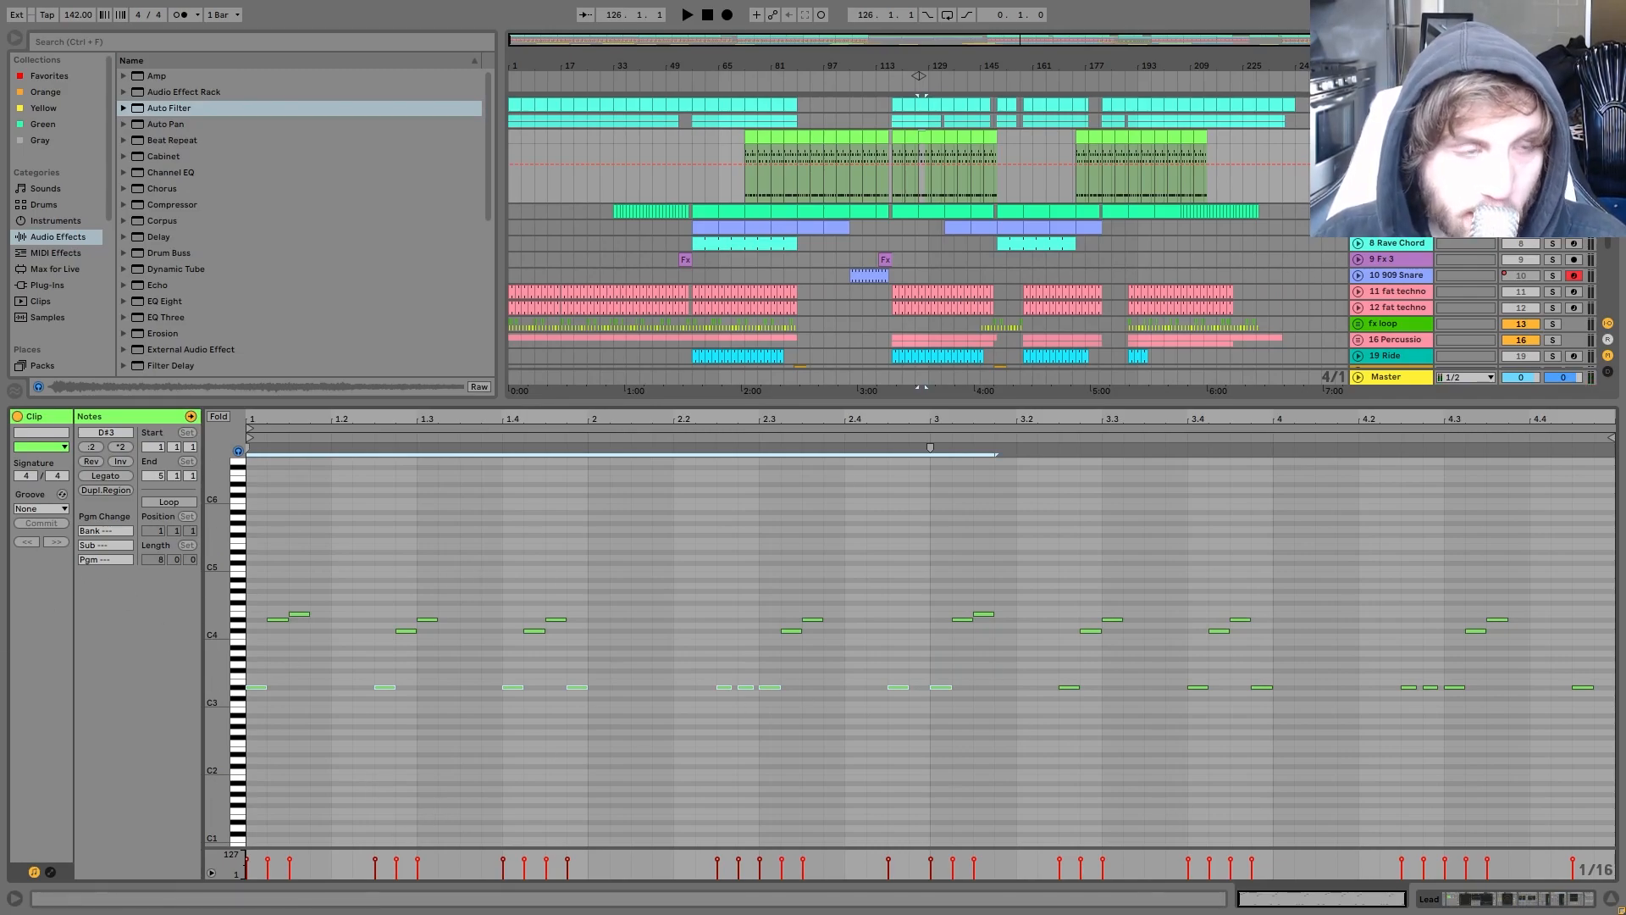
key(space)
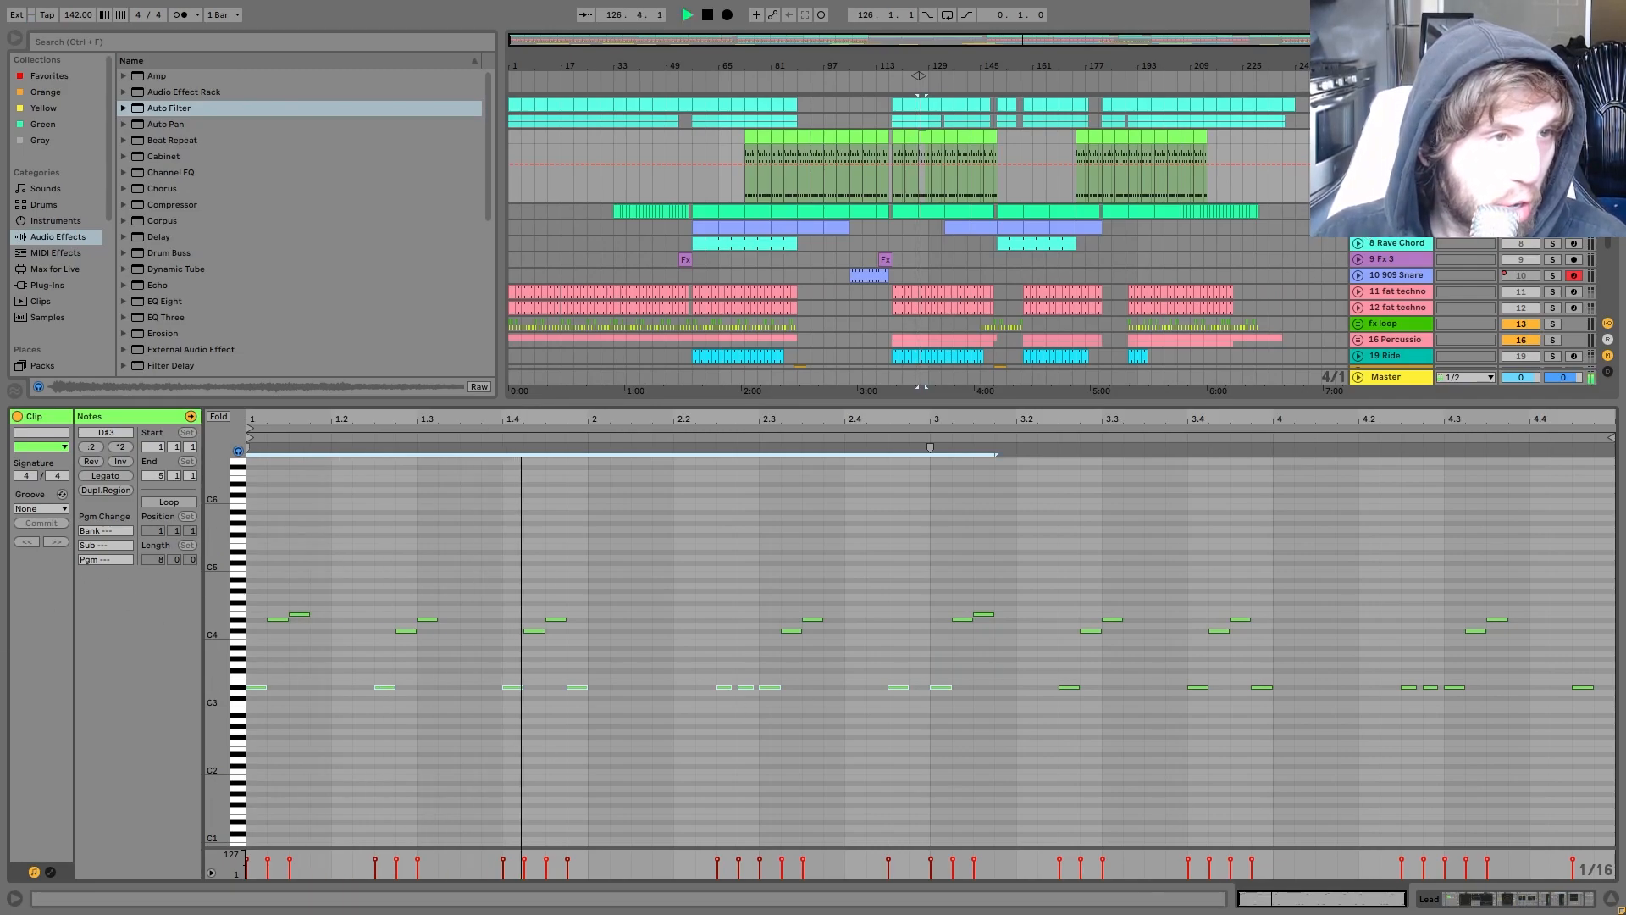
key(shift+Tab)
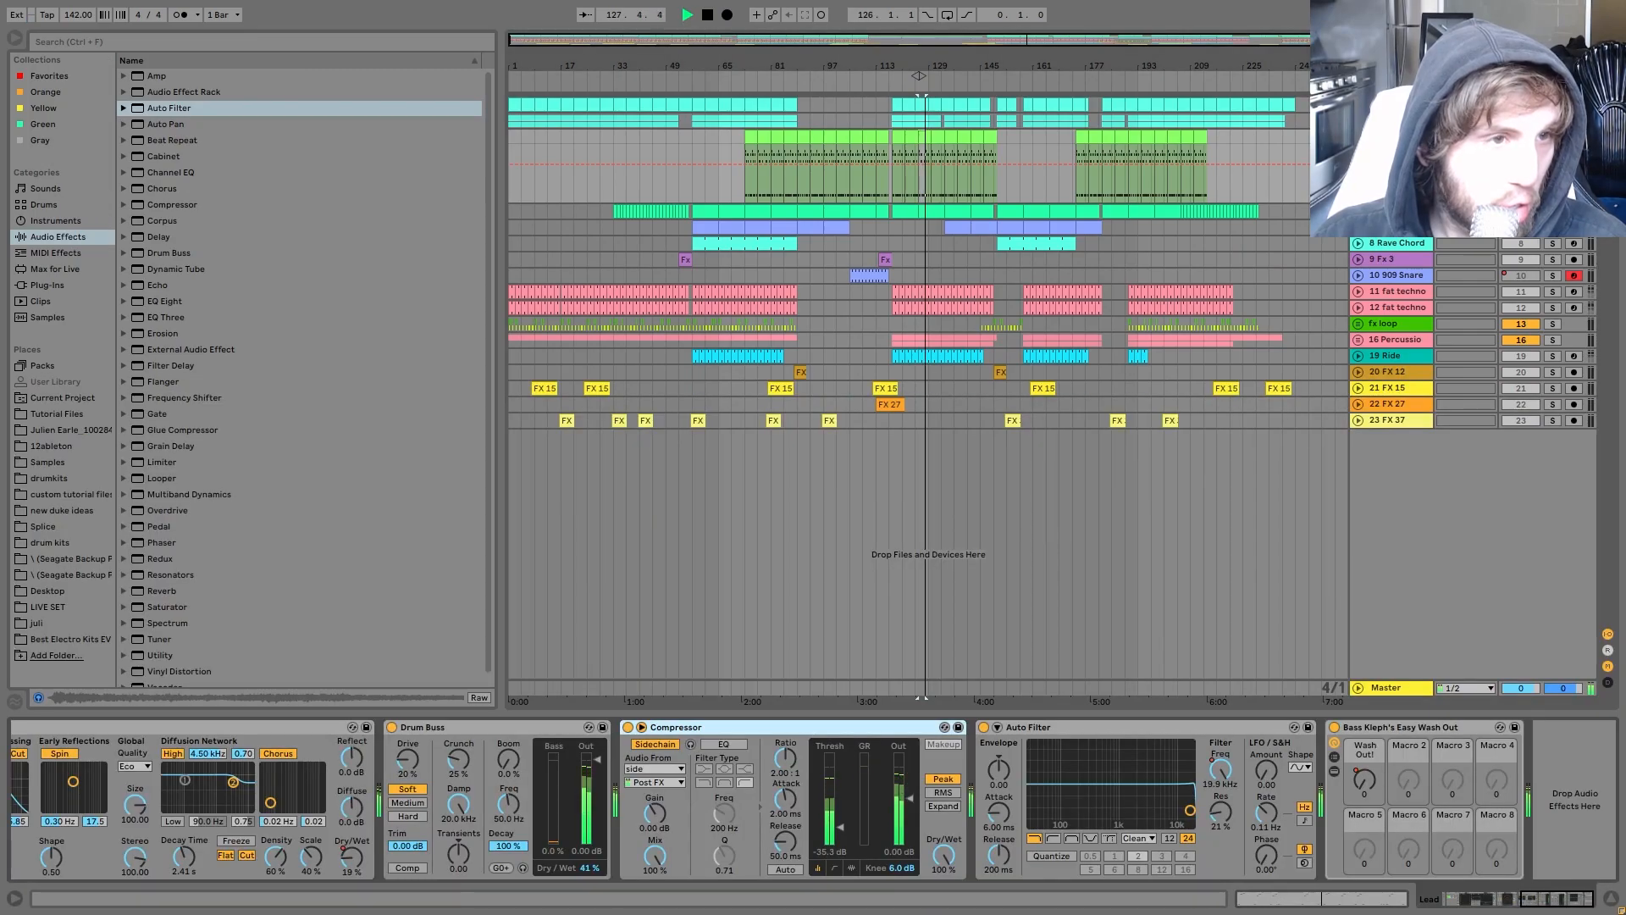
key(space)
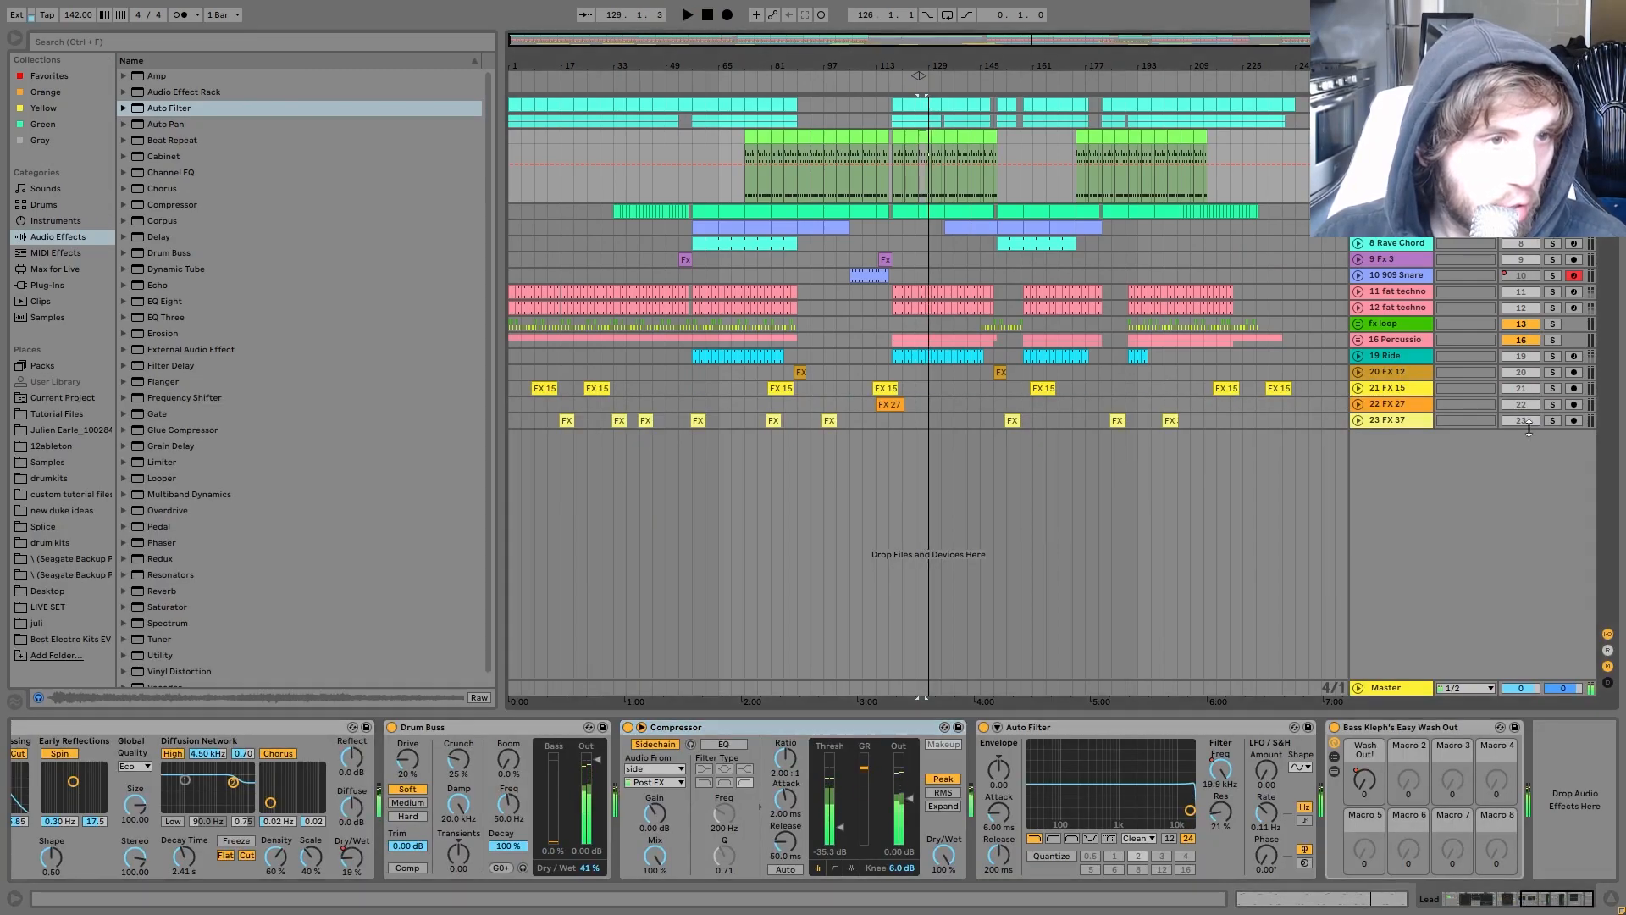
Step: Examine the first Wavetable chain of the Lead's Instrument Rack, checking its modulation matrix, second oscillator and Env 2 envelope
drag(1539, 899, 1342, 865)
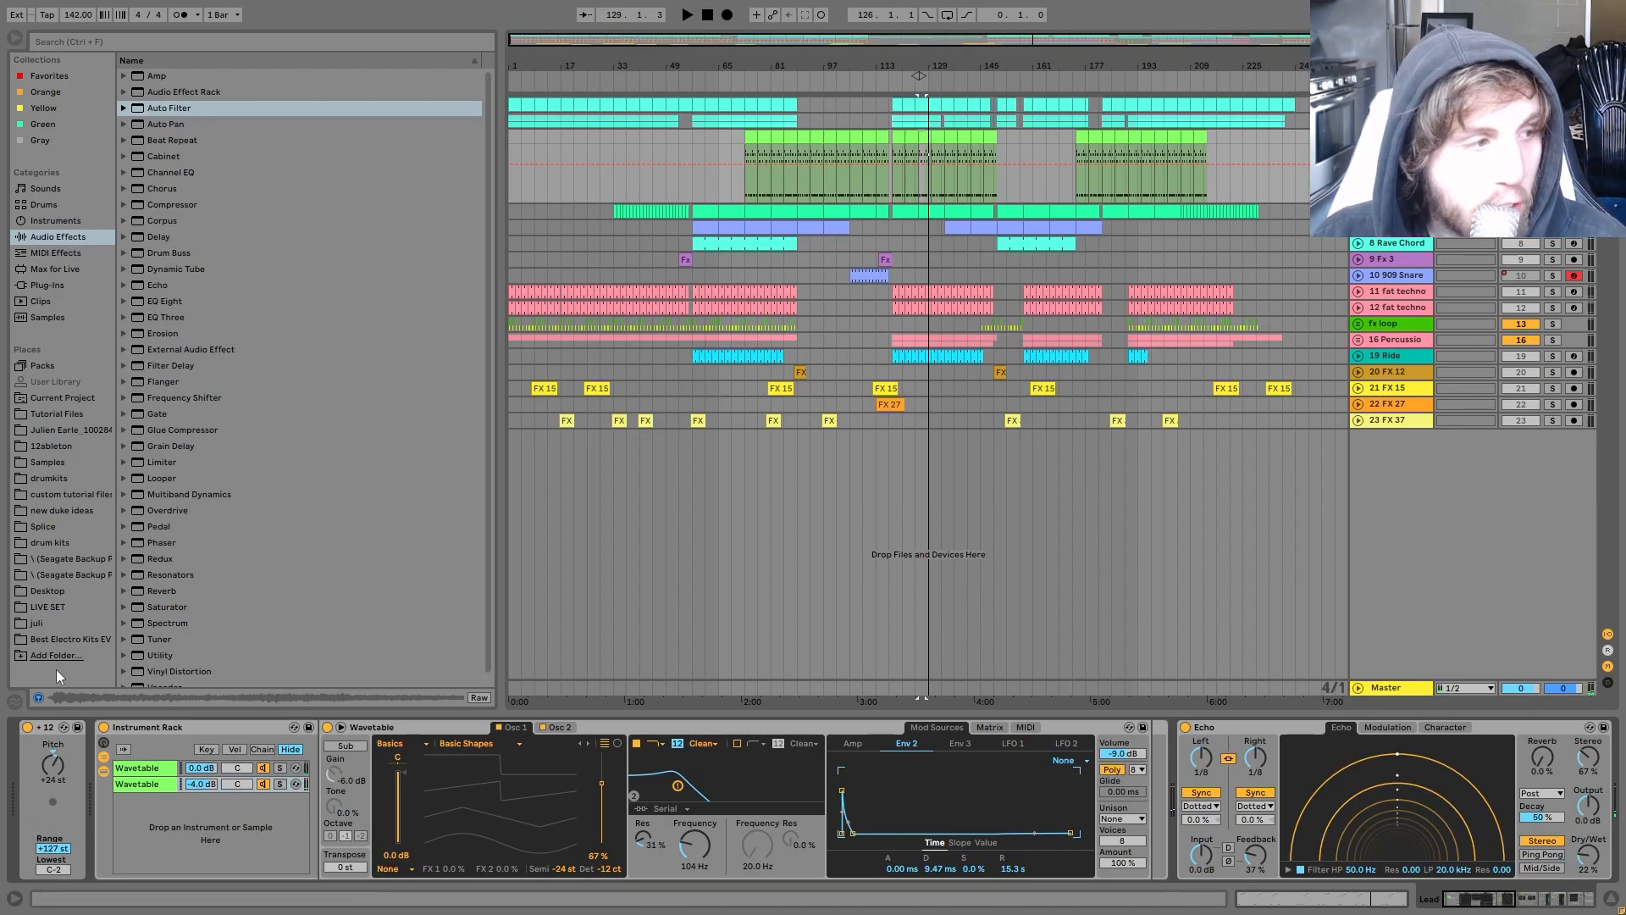
click(150, 769)
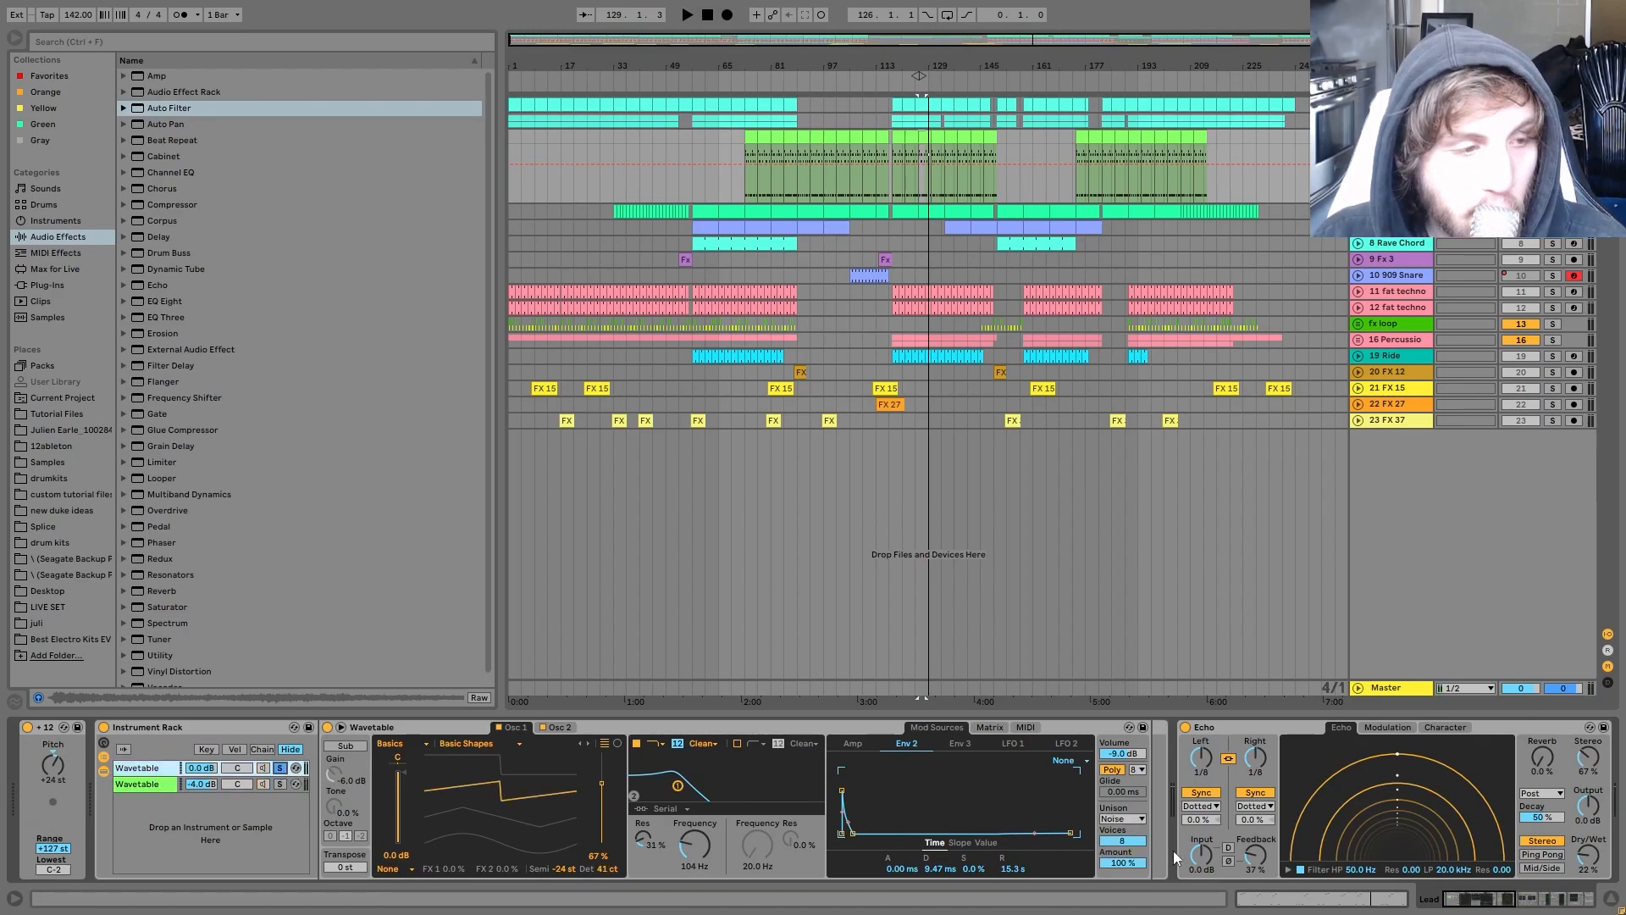
click(991, 727)
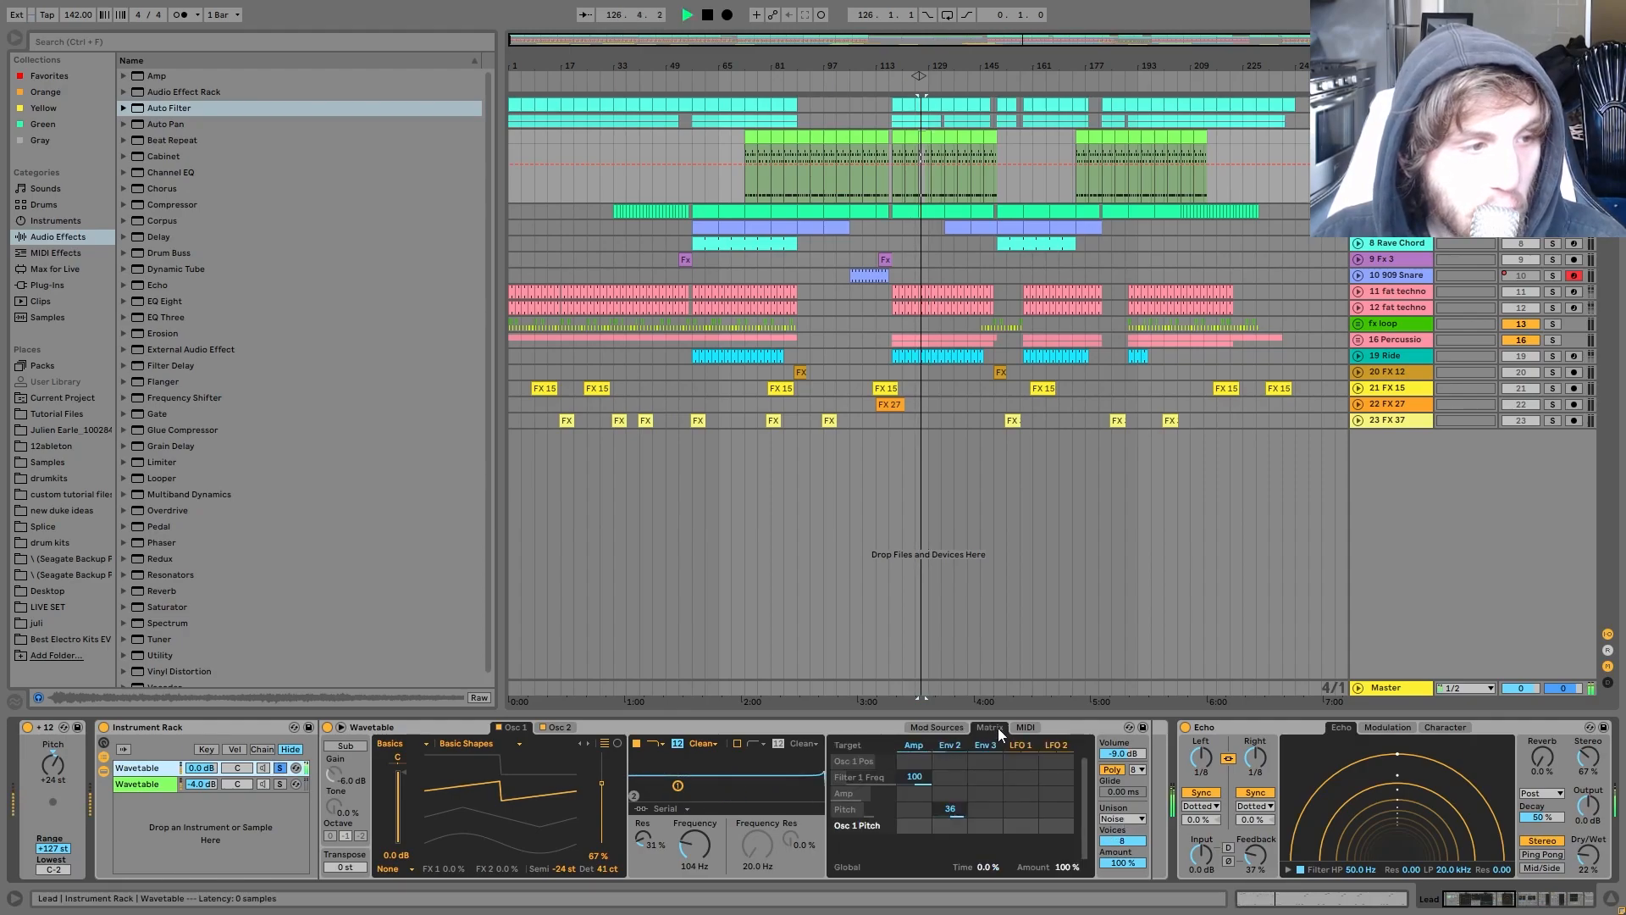
click(557, 727)
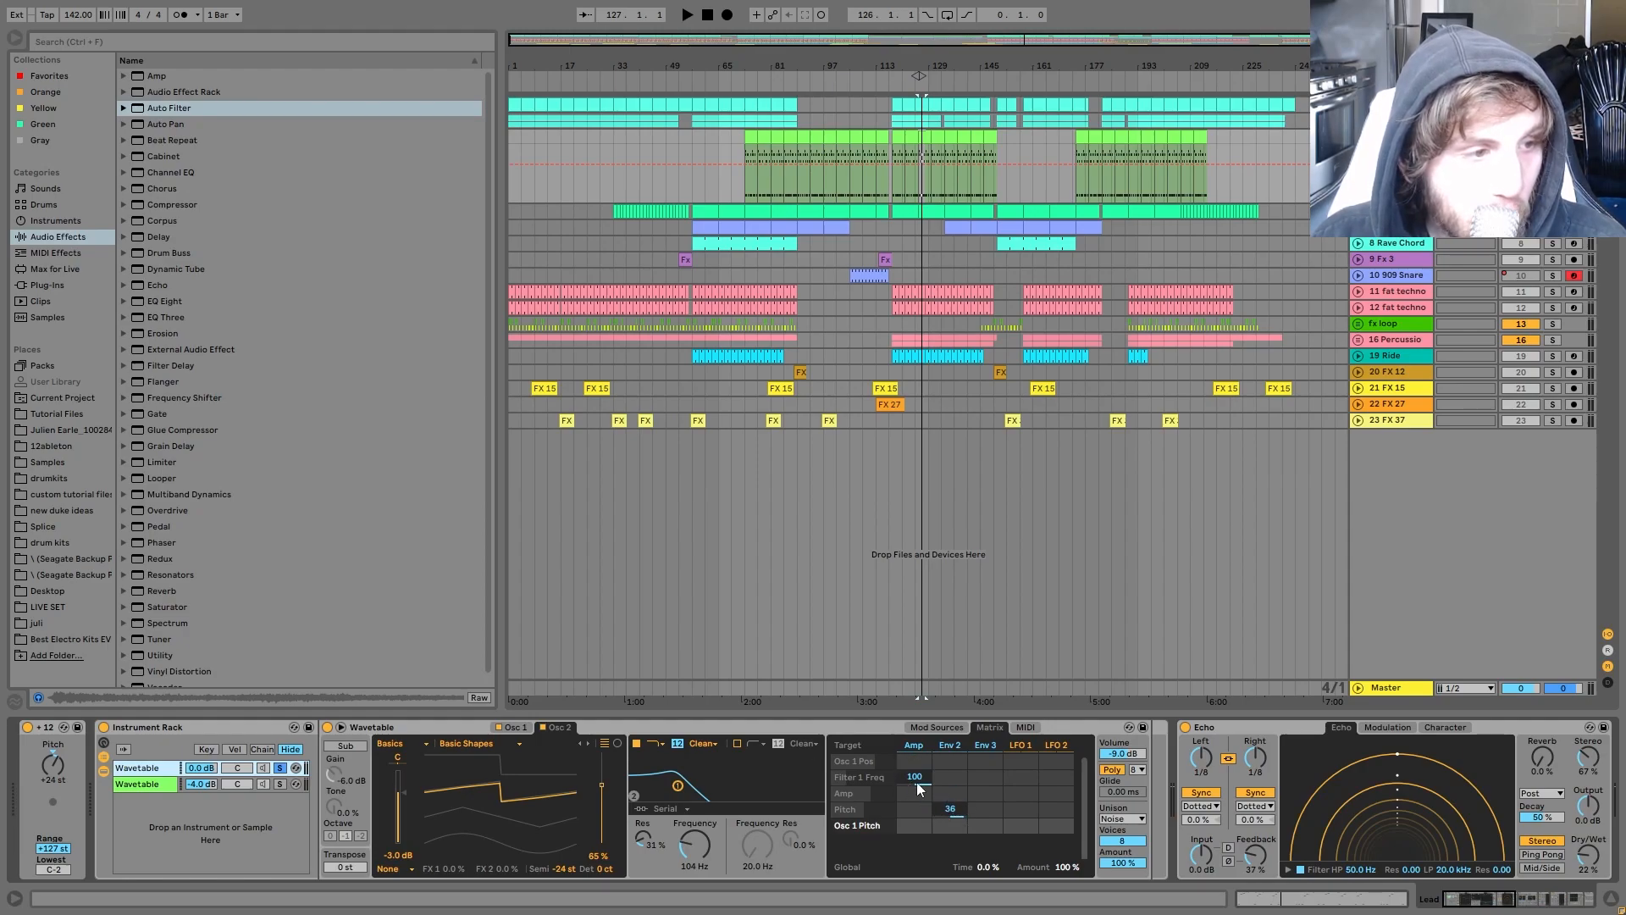
click(958, 744)
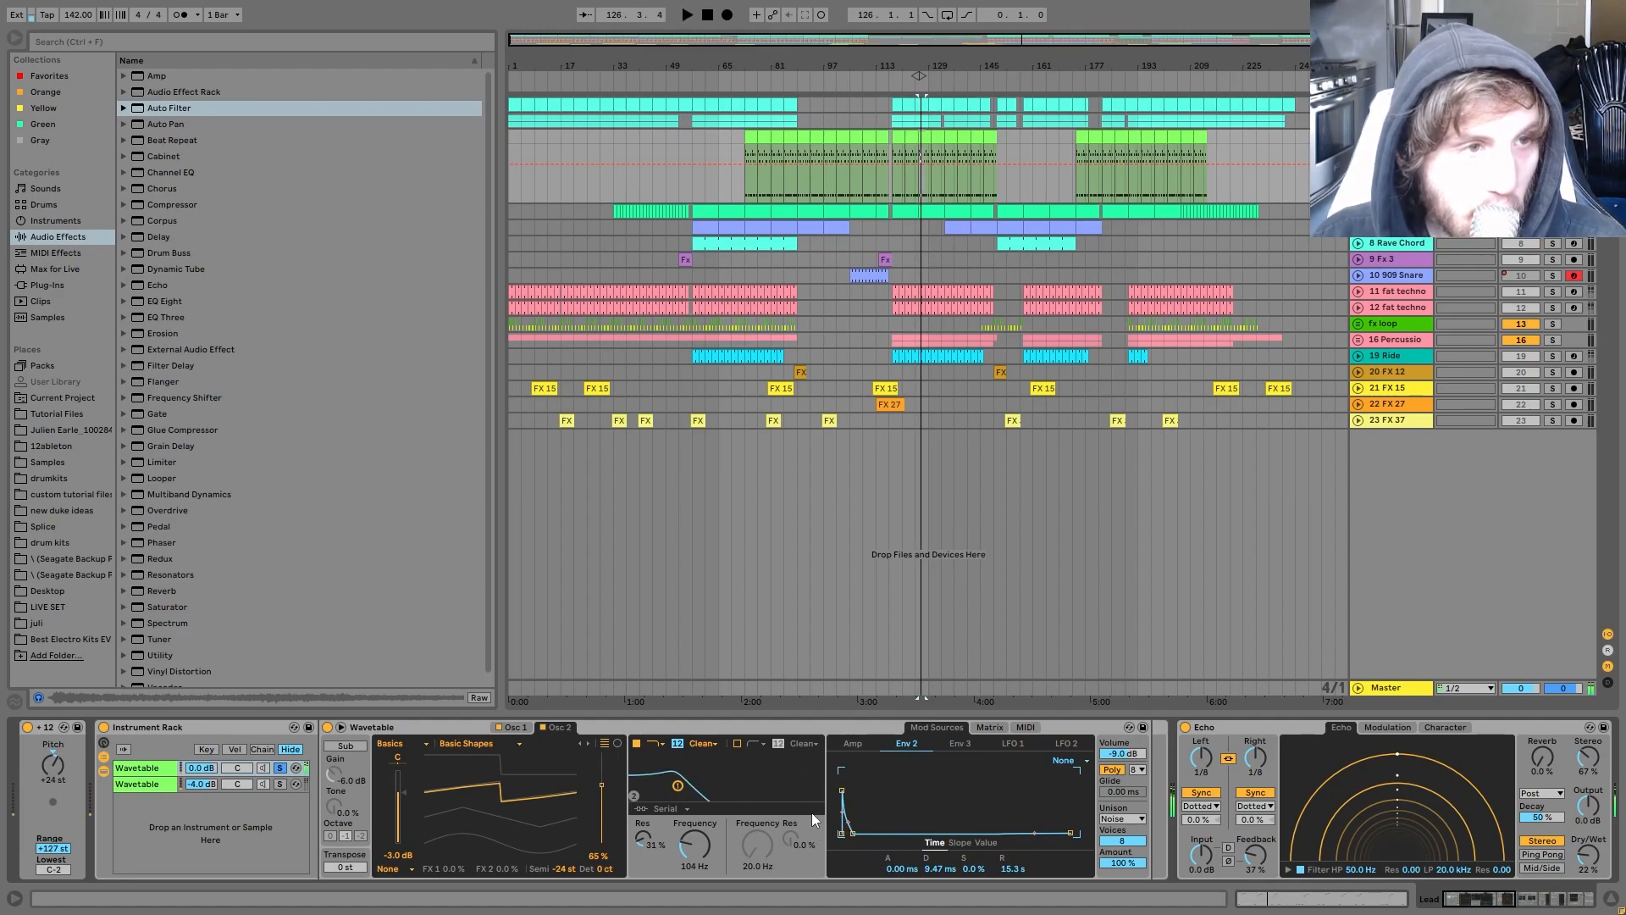
Step: Solo the second Wavetable chain in the Lead's Instrument Rack and play from bar 126 to hear it
click(280, 784)
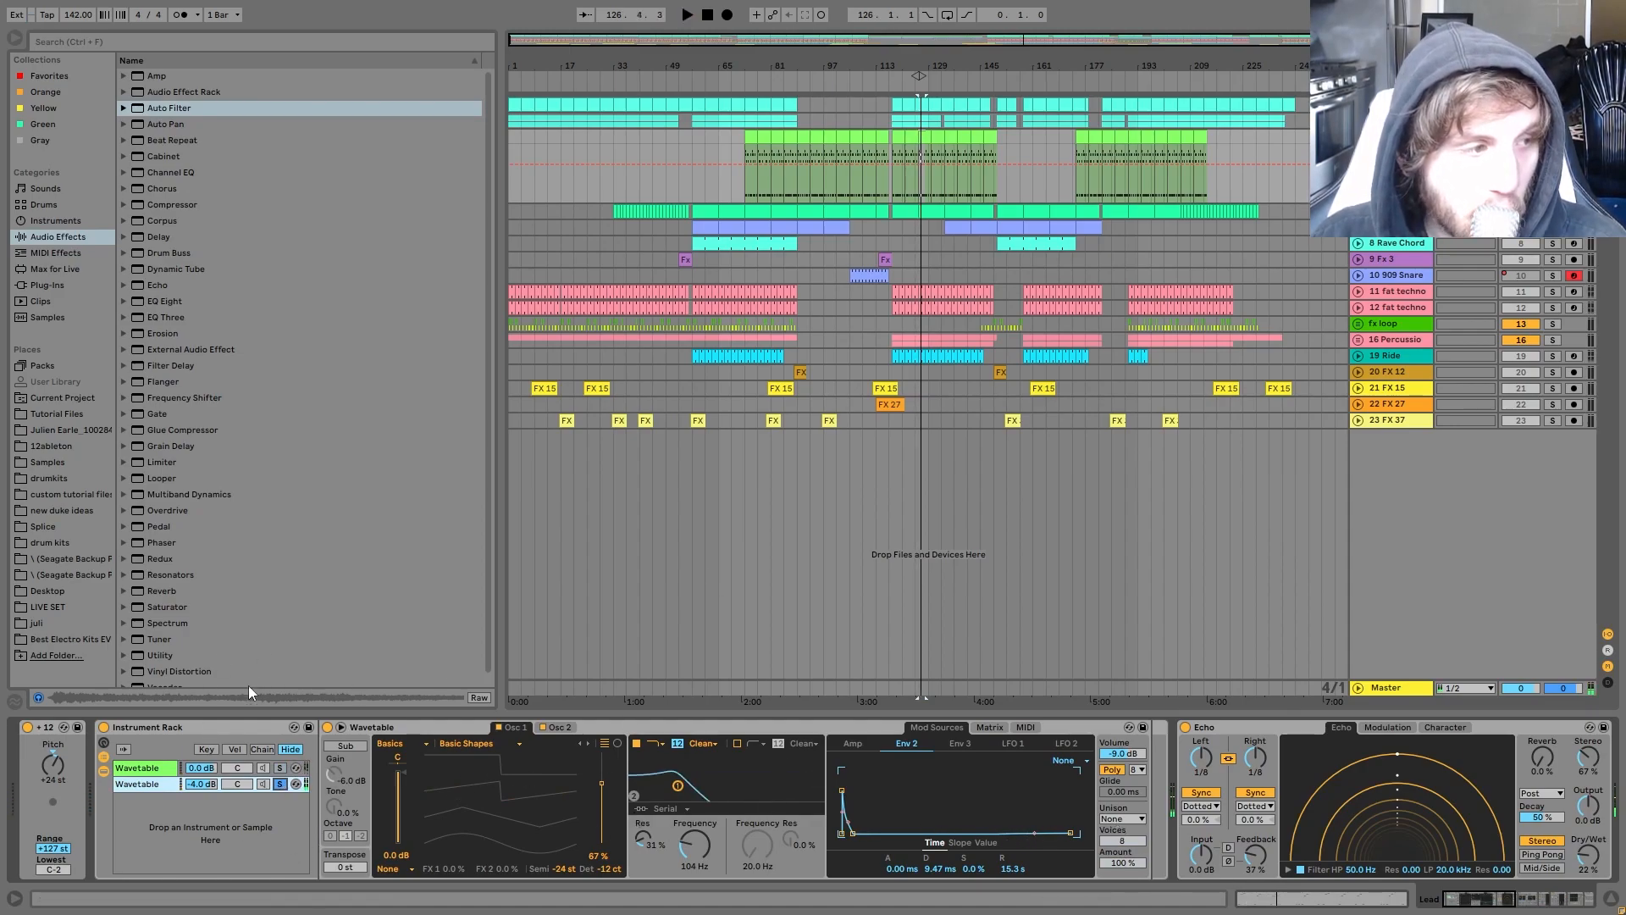
key(space)
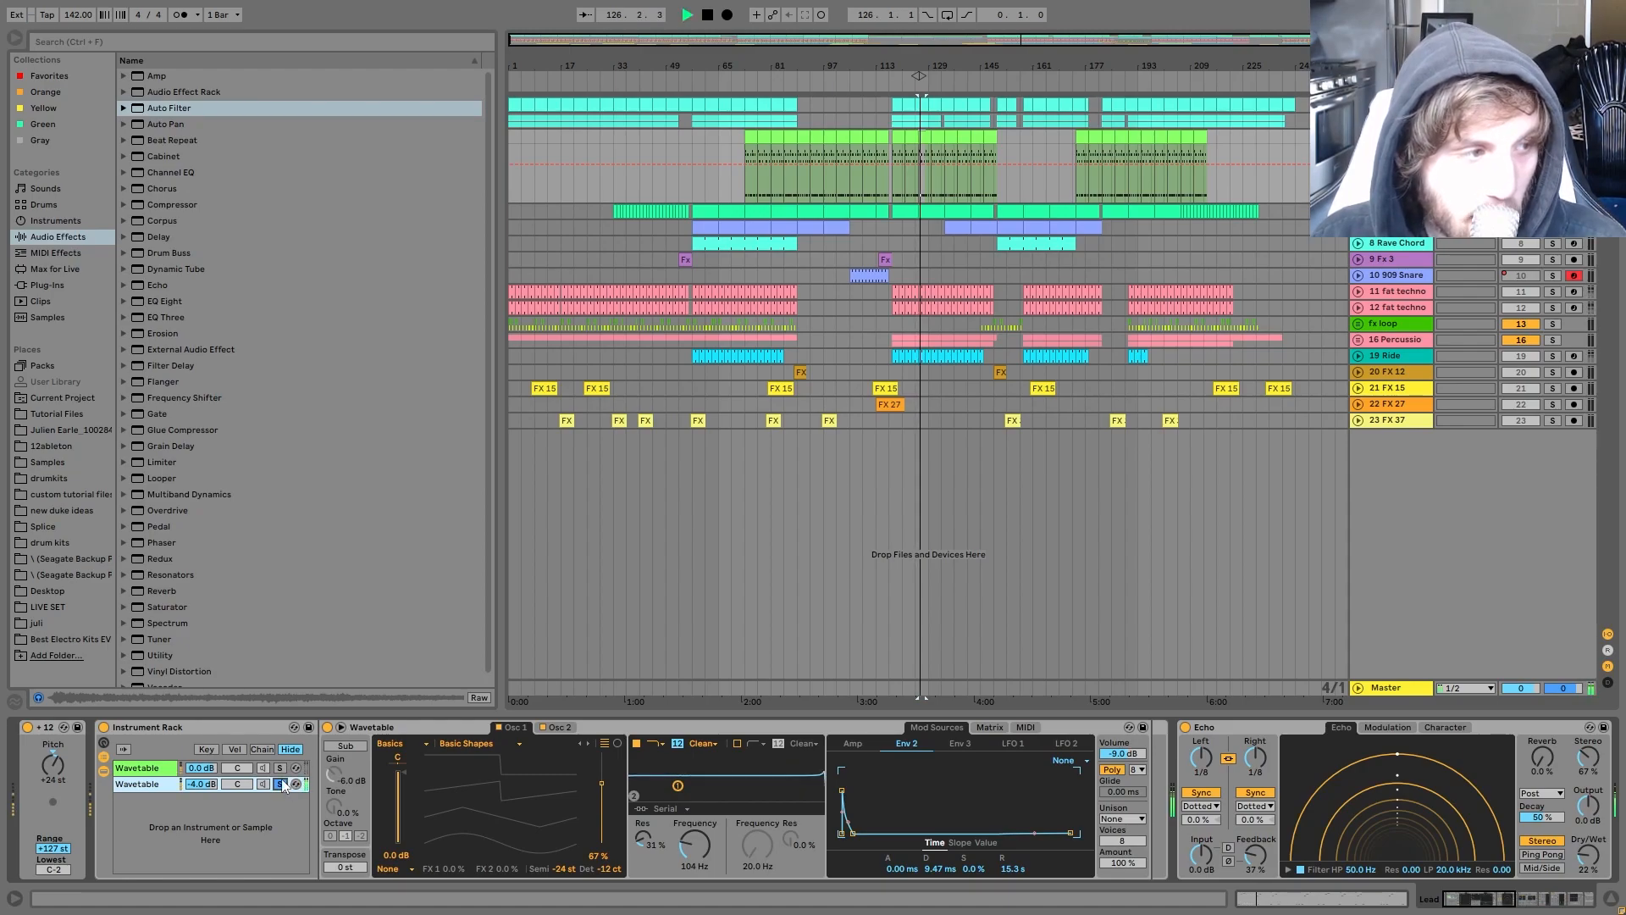
click(279, 783)
key(space)
click(279, 783)
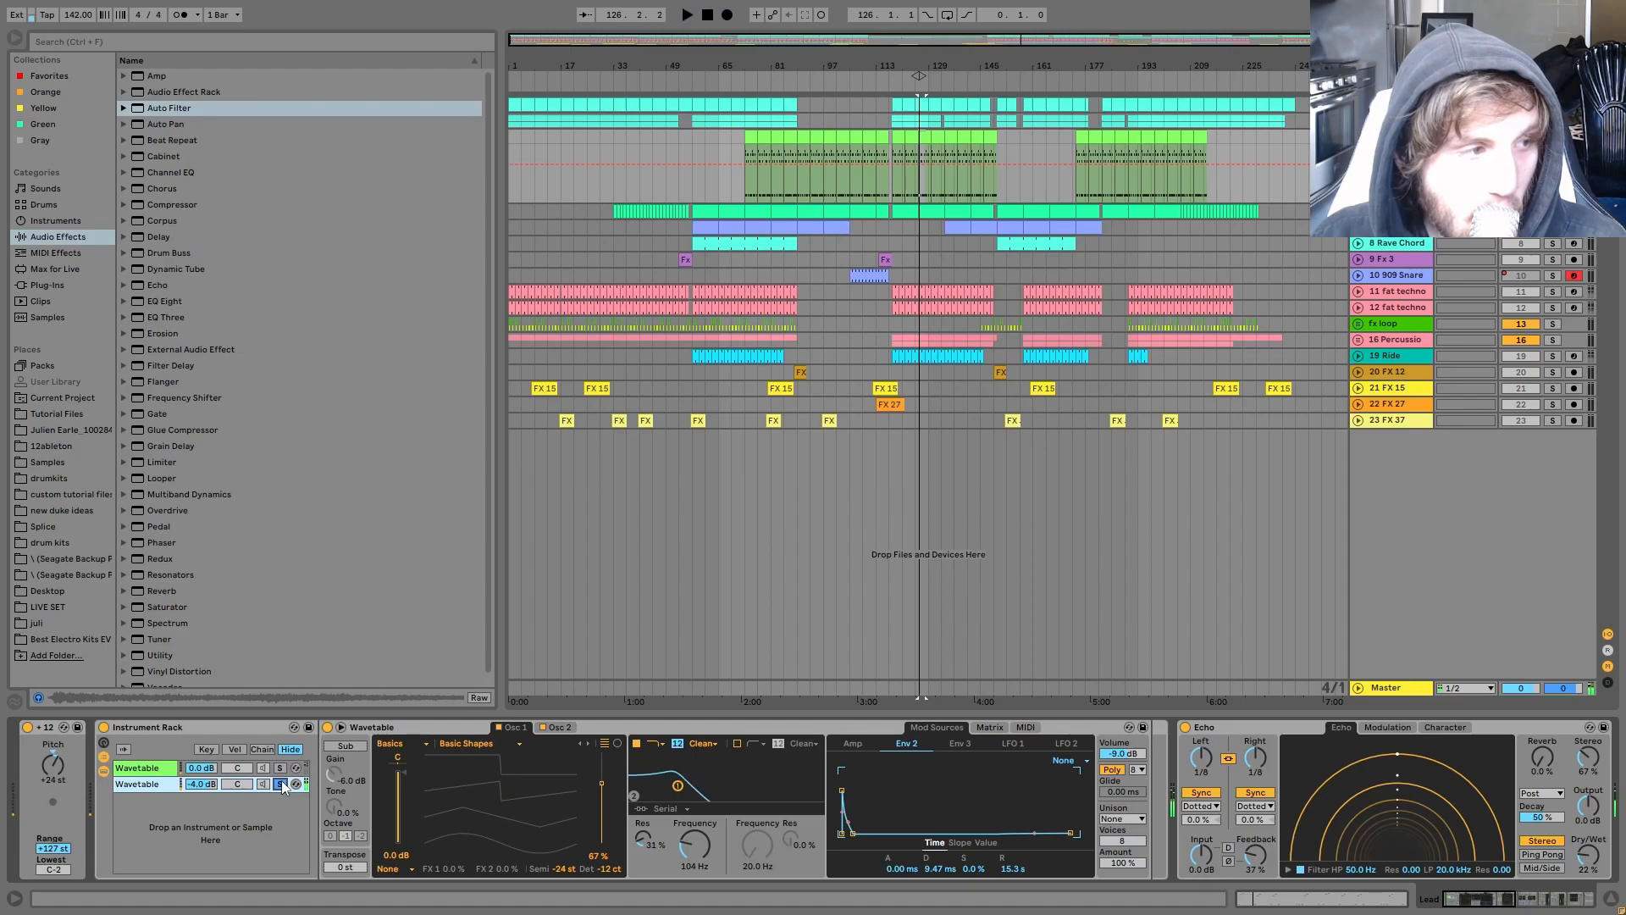
key(space)
Step: Review the Lead's Echo, Reverb, Drum Buss and sidechained Compressor settings, playing from bar 126 to hear them
scroll(971, 789, down, 5)
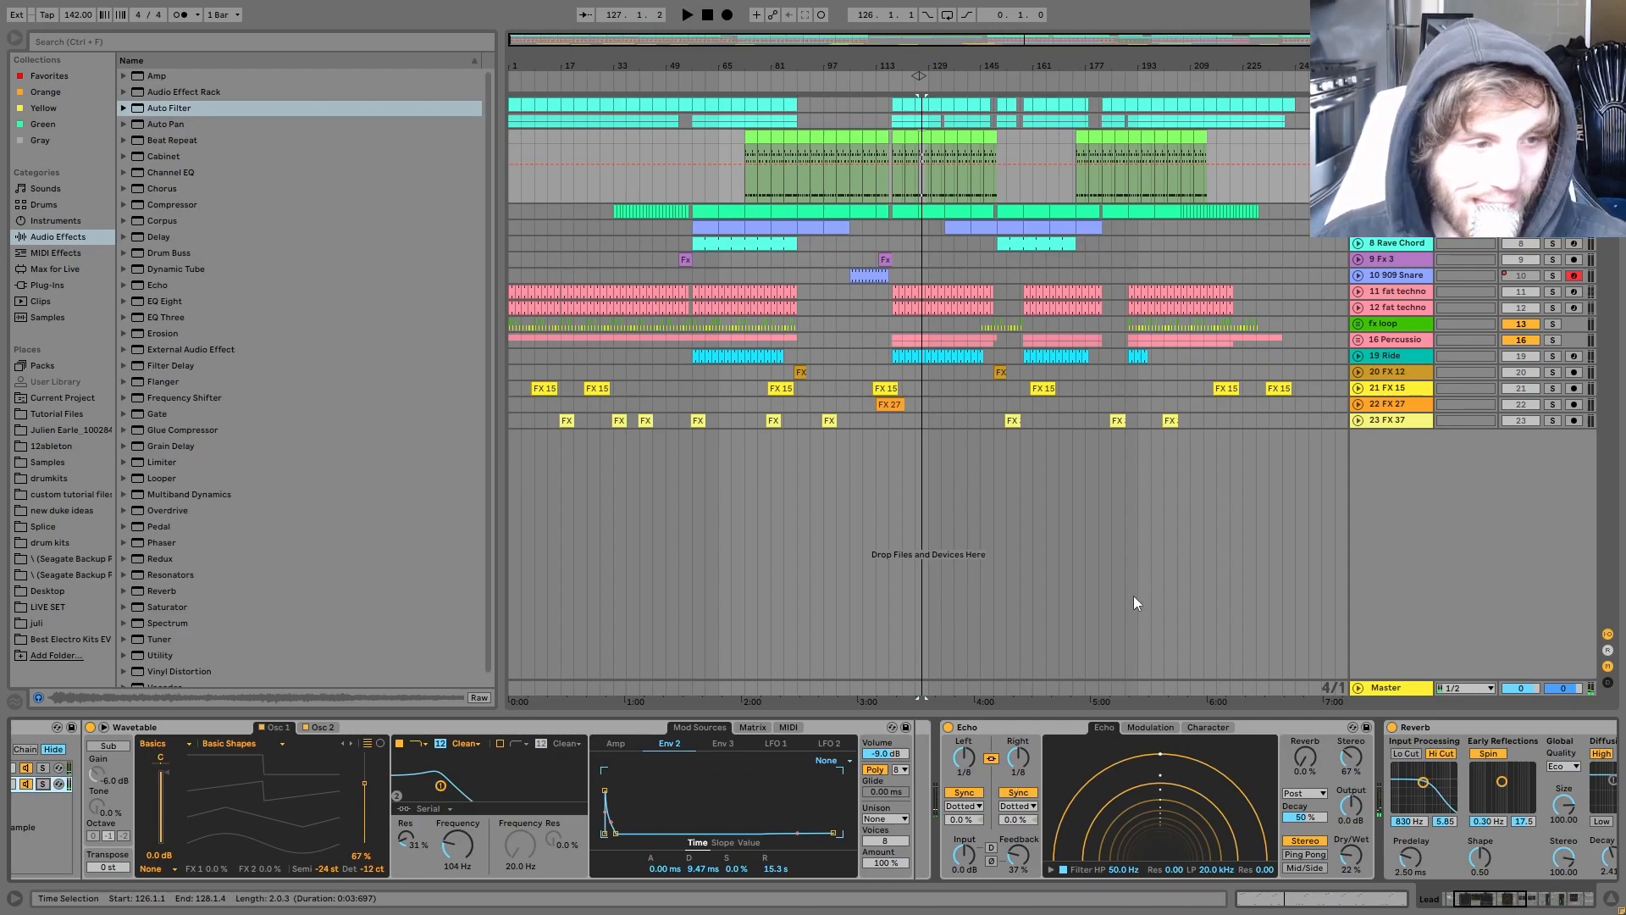
scroll(997, 826, down, 6)
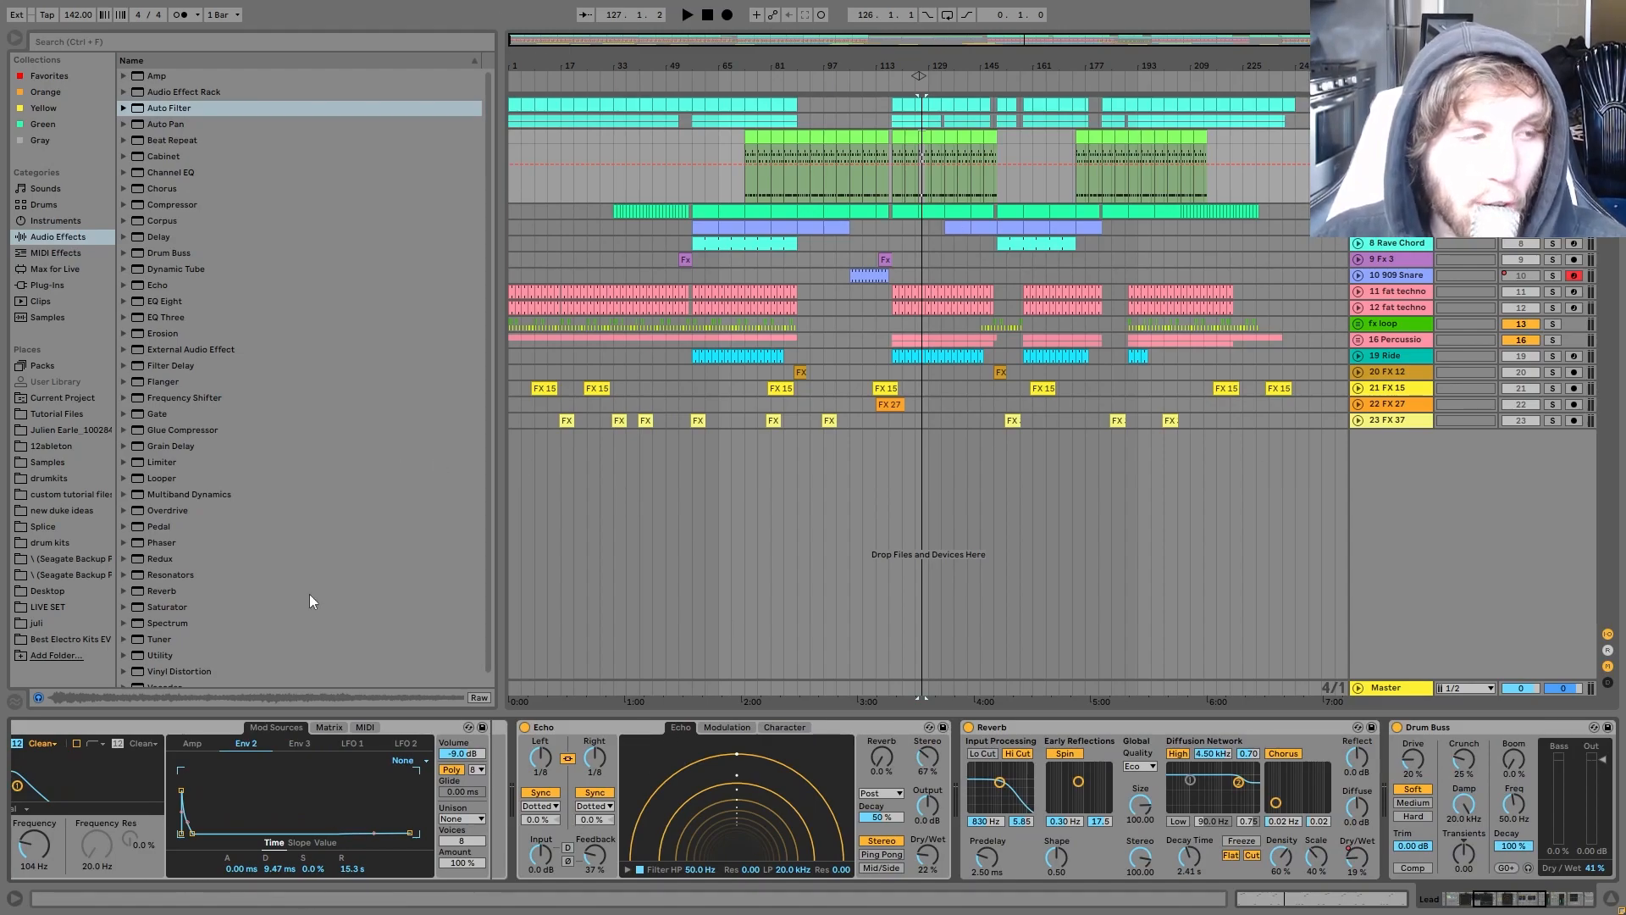
scroll(874, 835, down, 5)
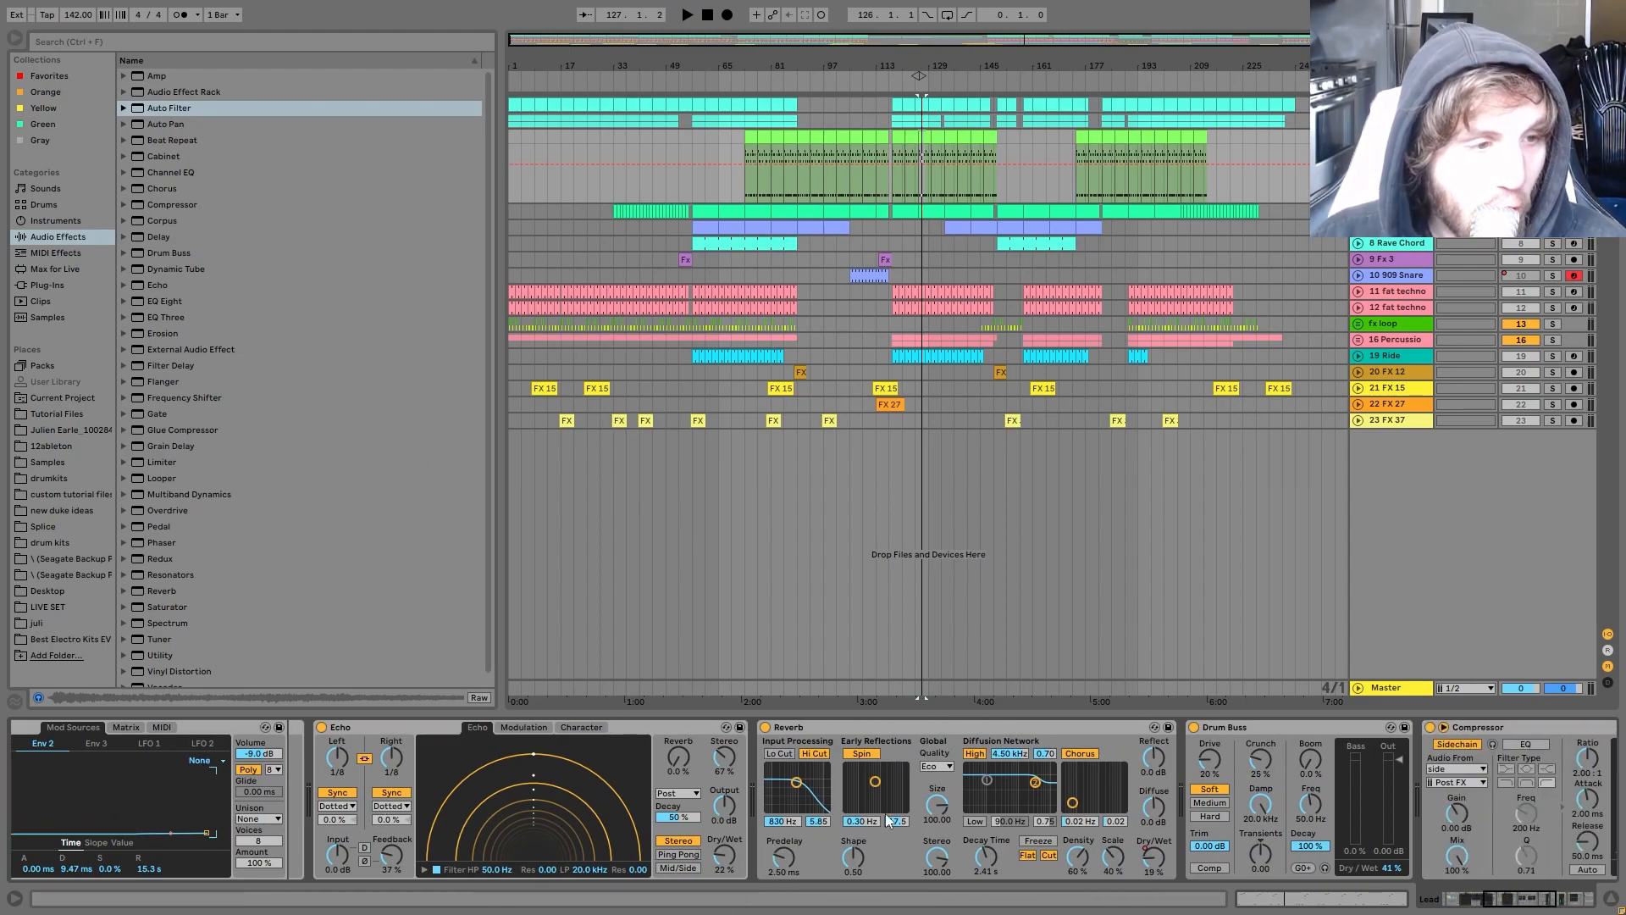
scroll(999, 805, down, 2)
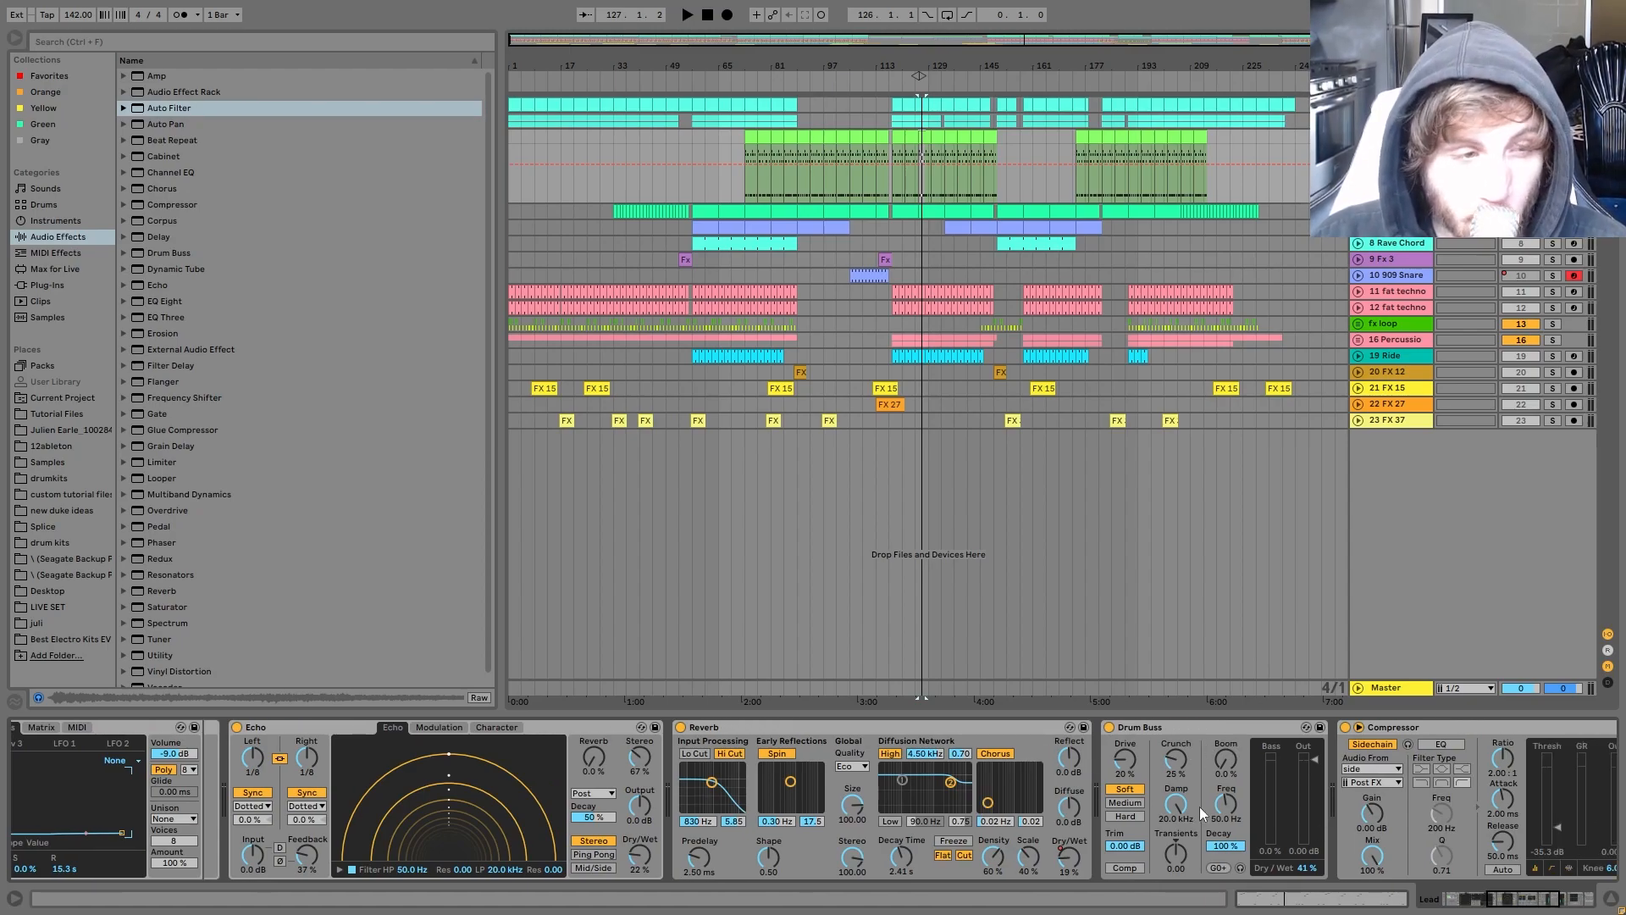
scroll(1283, 859, down, 2)
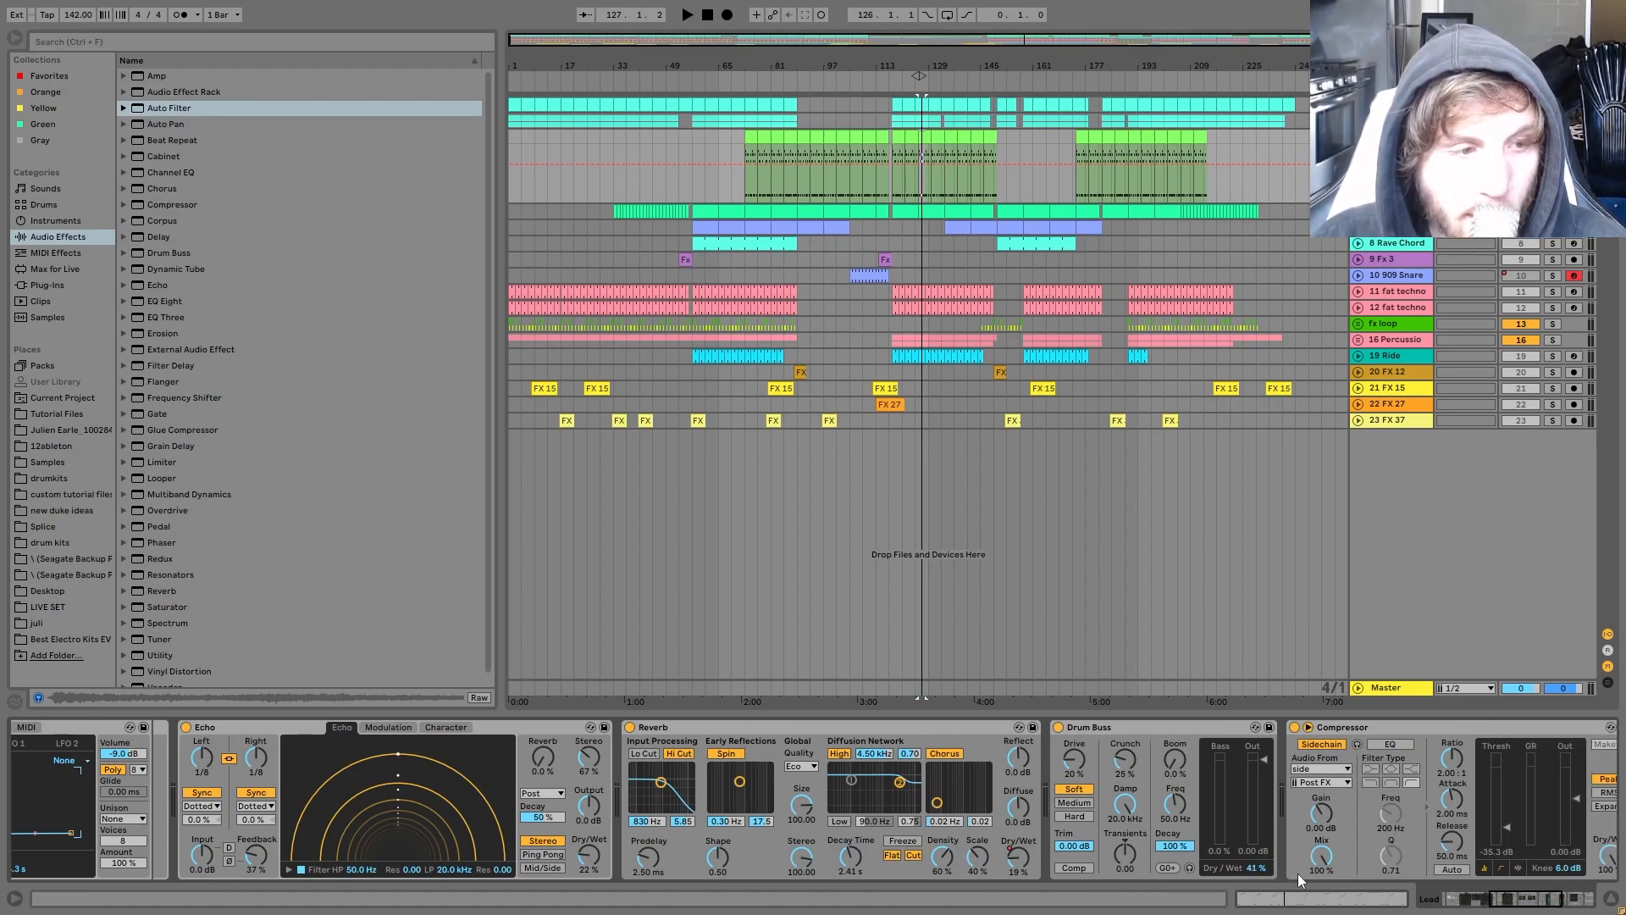
scroll(1234, 851, down, 2)
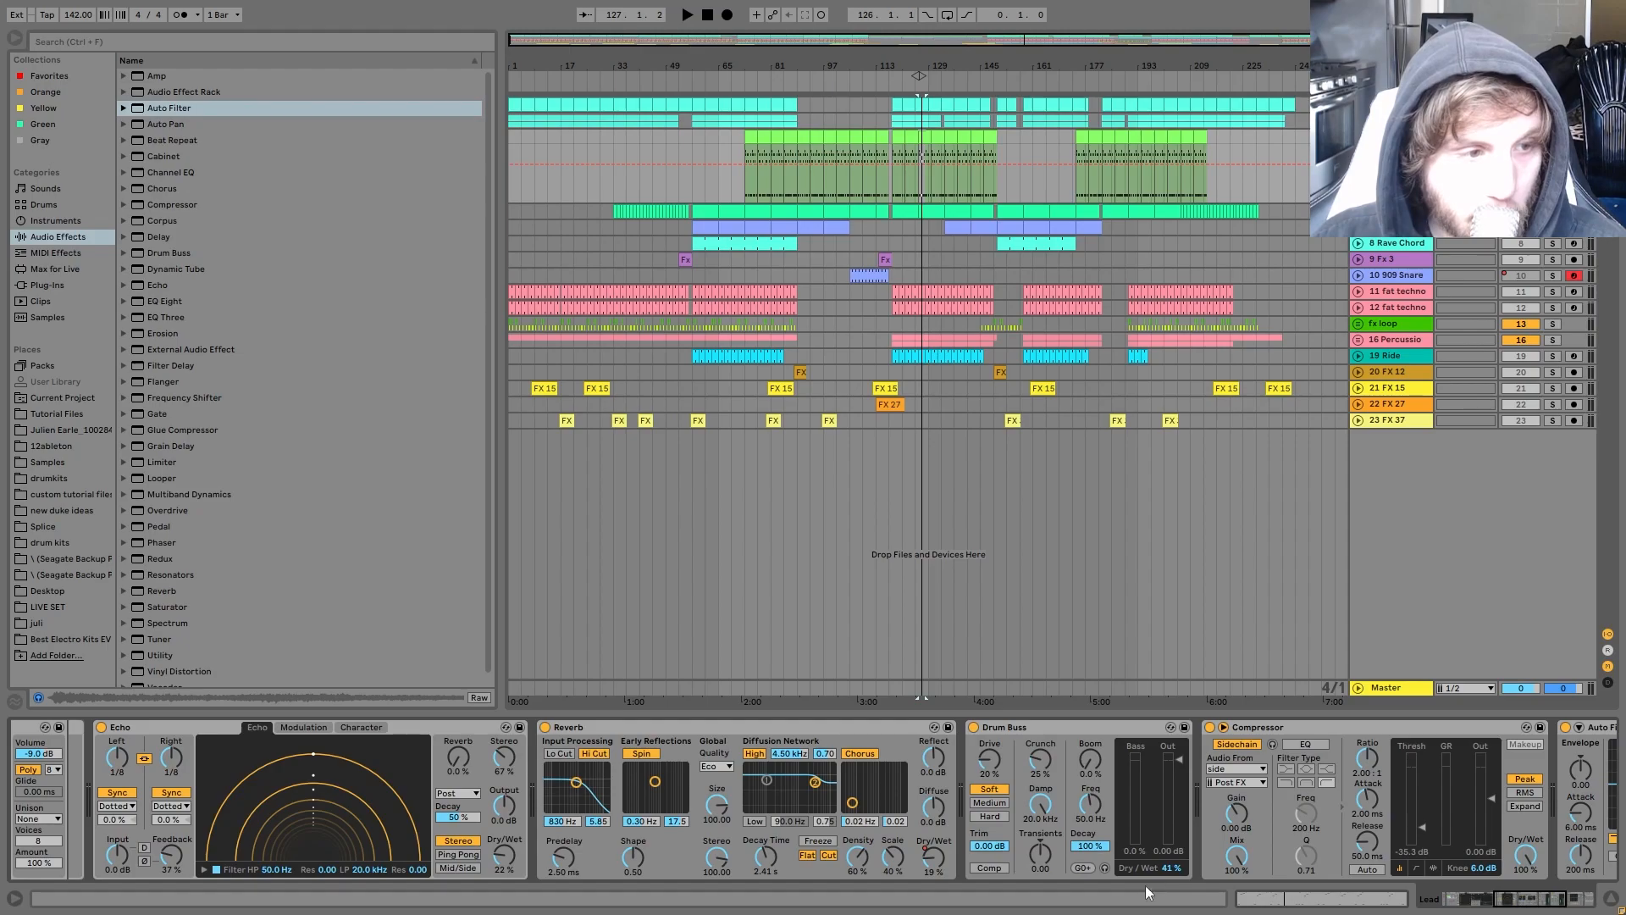
scroll(1167, 885, down, 5)
scroll(1141, 778, down, 3)
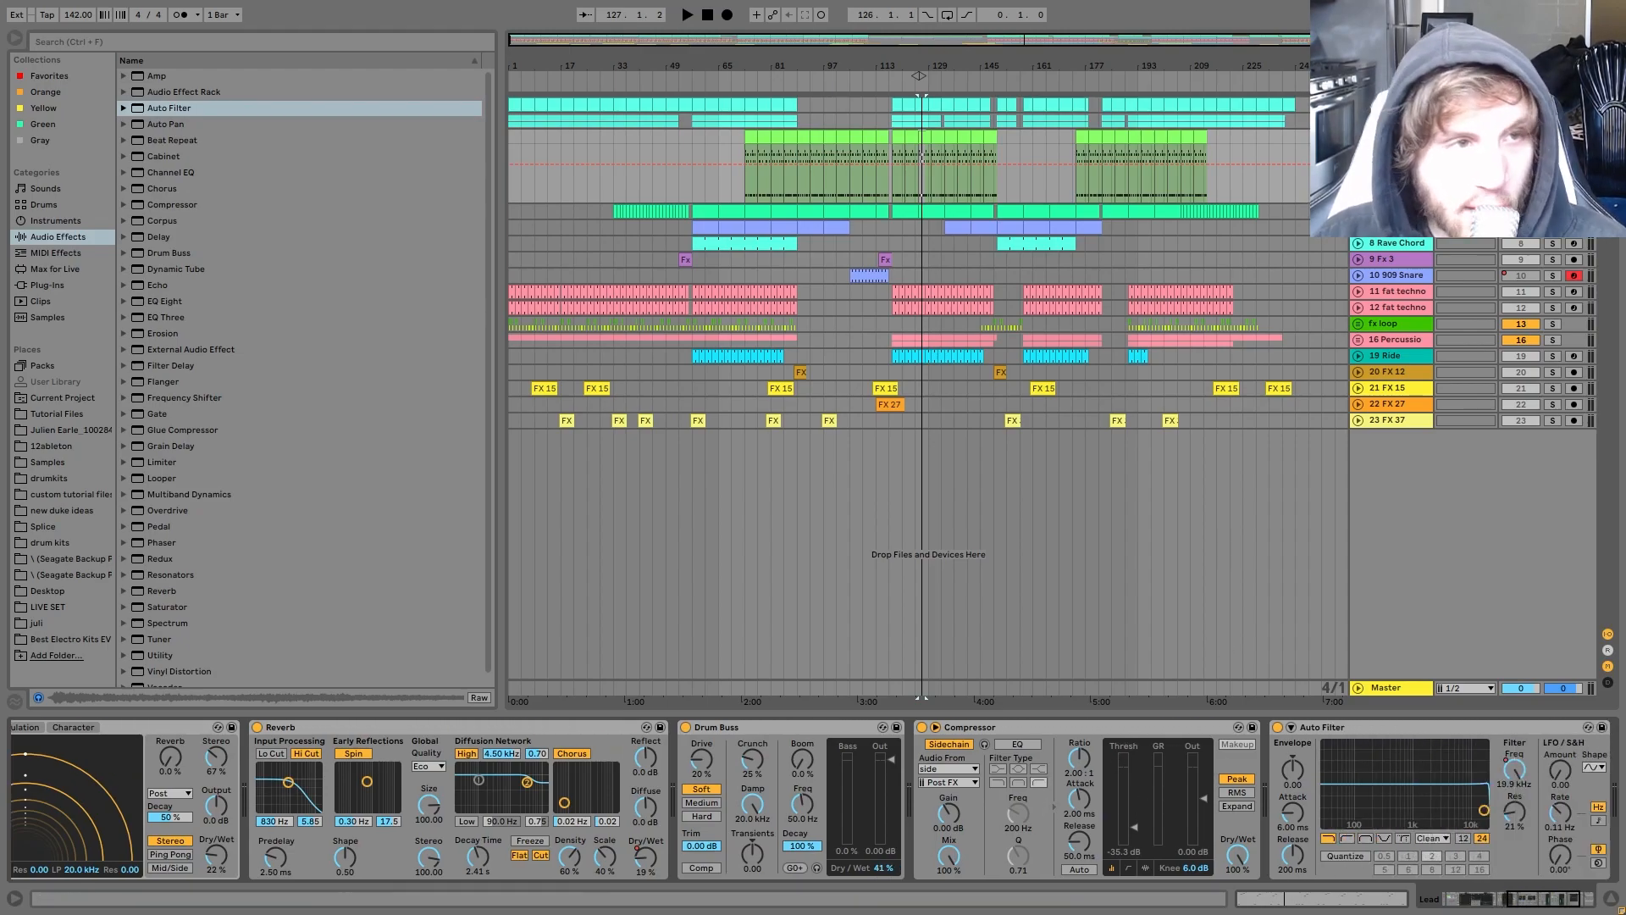
key(space)
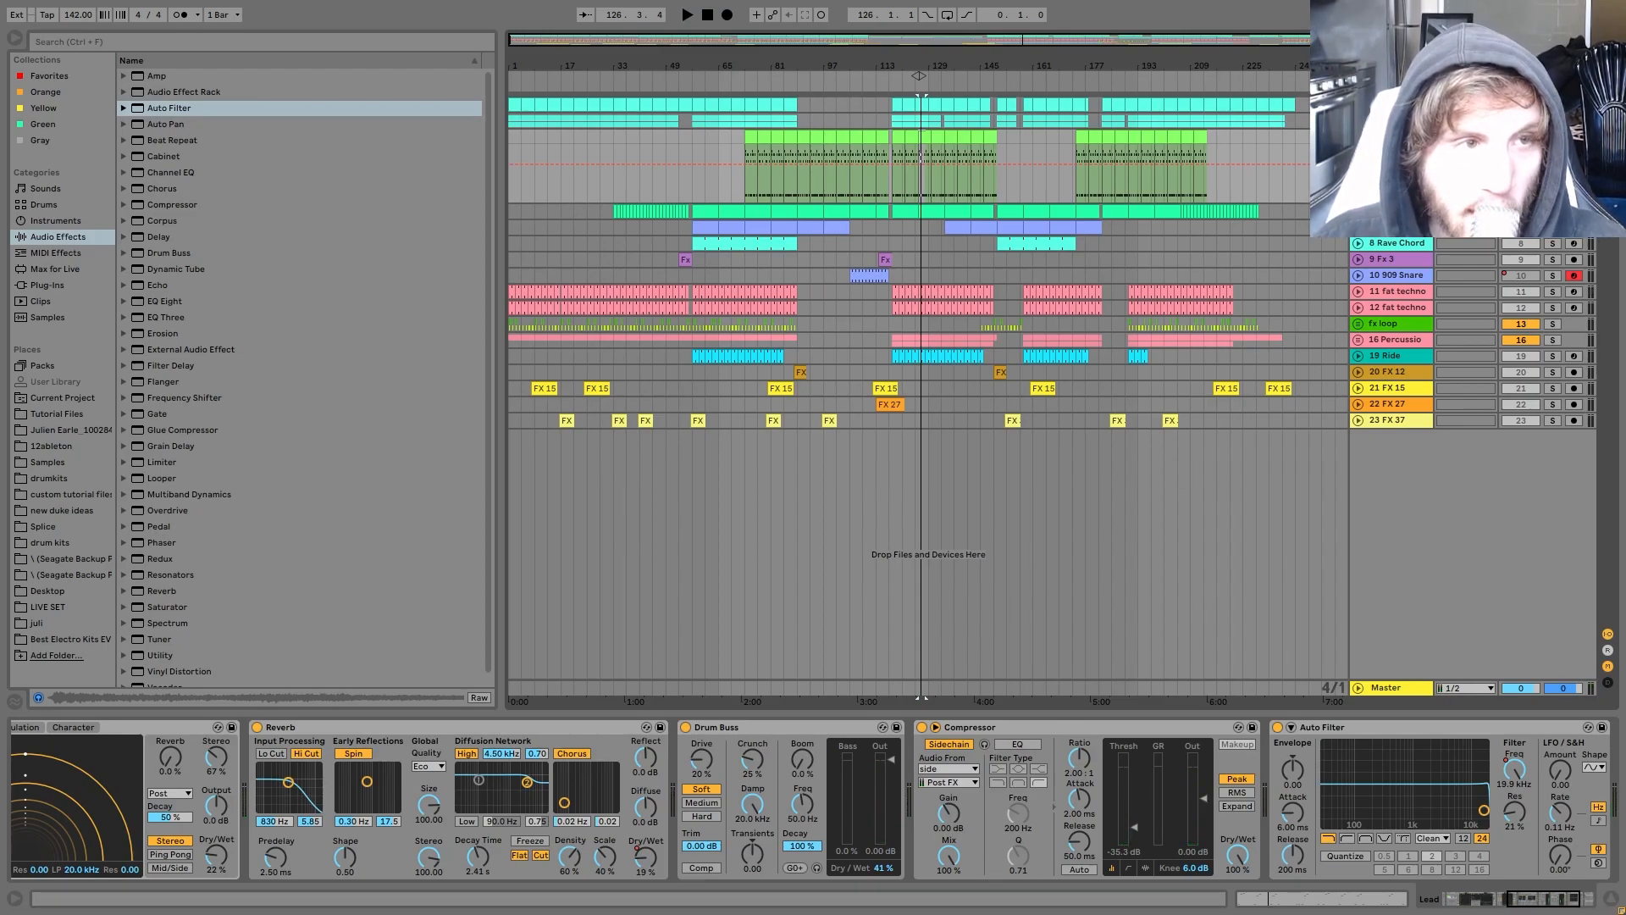
key(space)
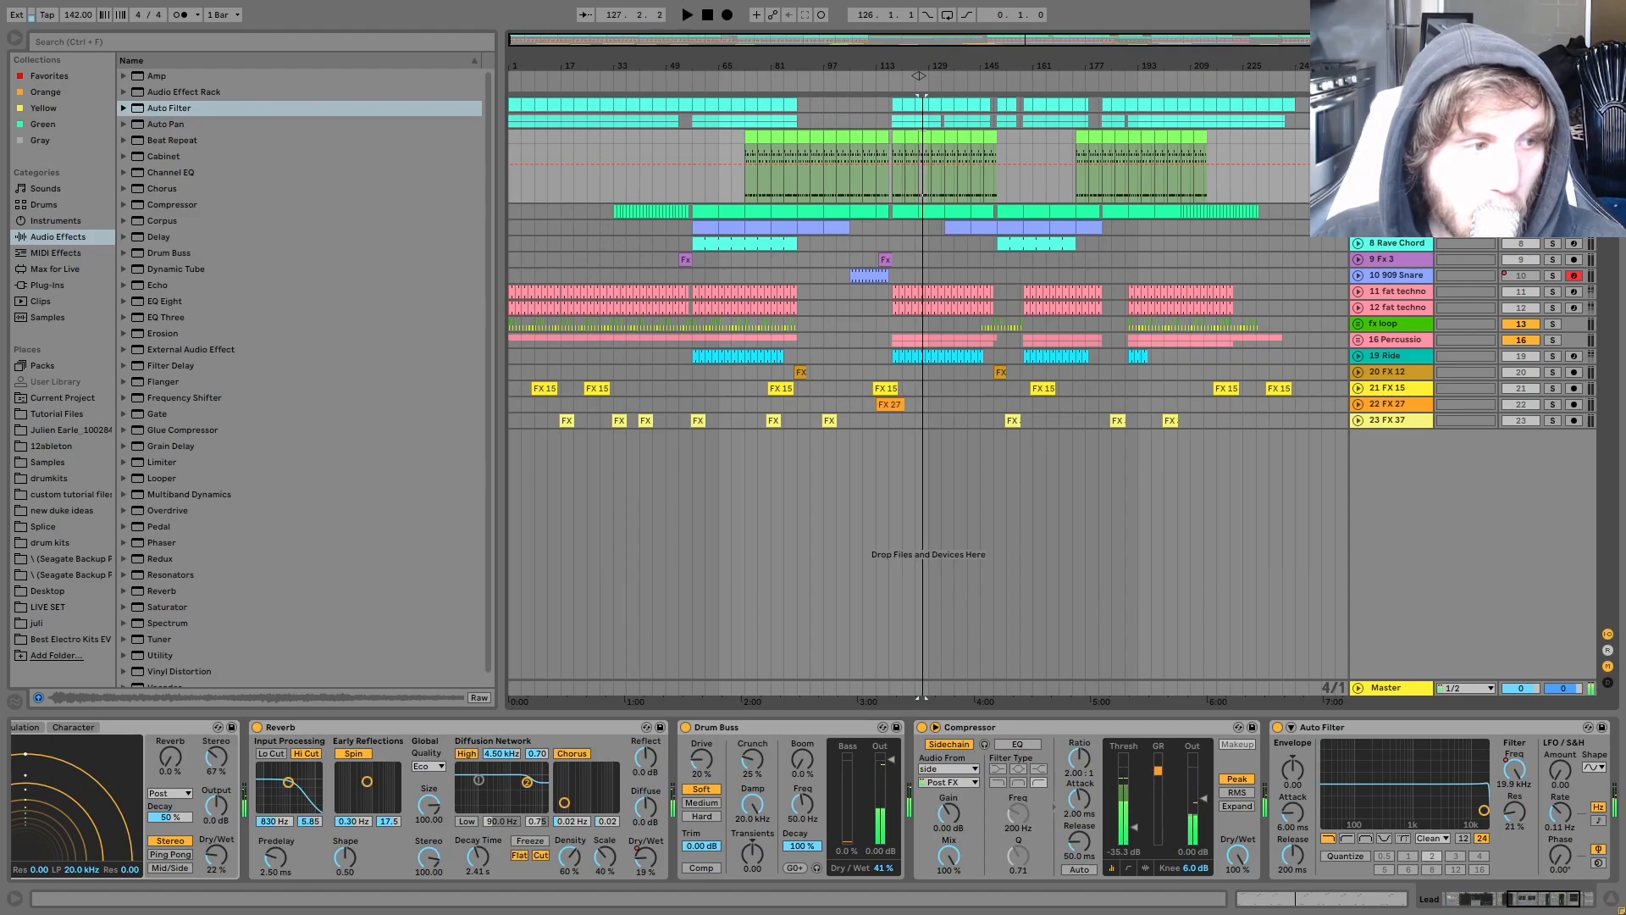
key(space)
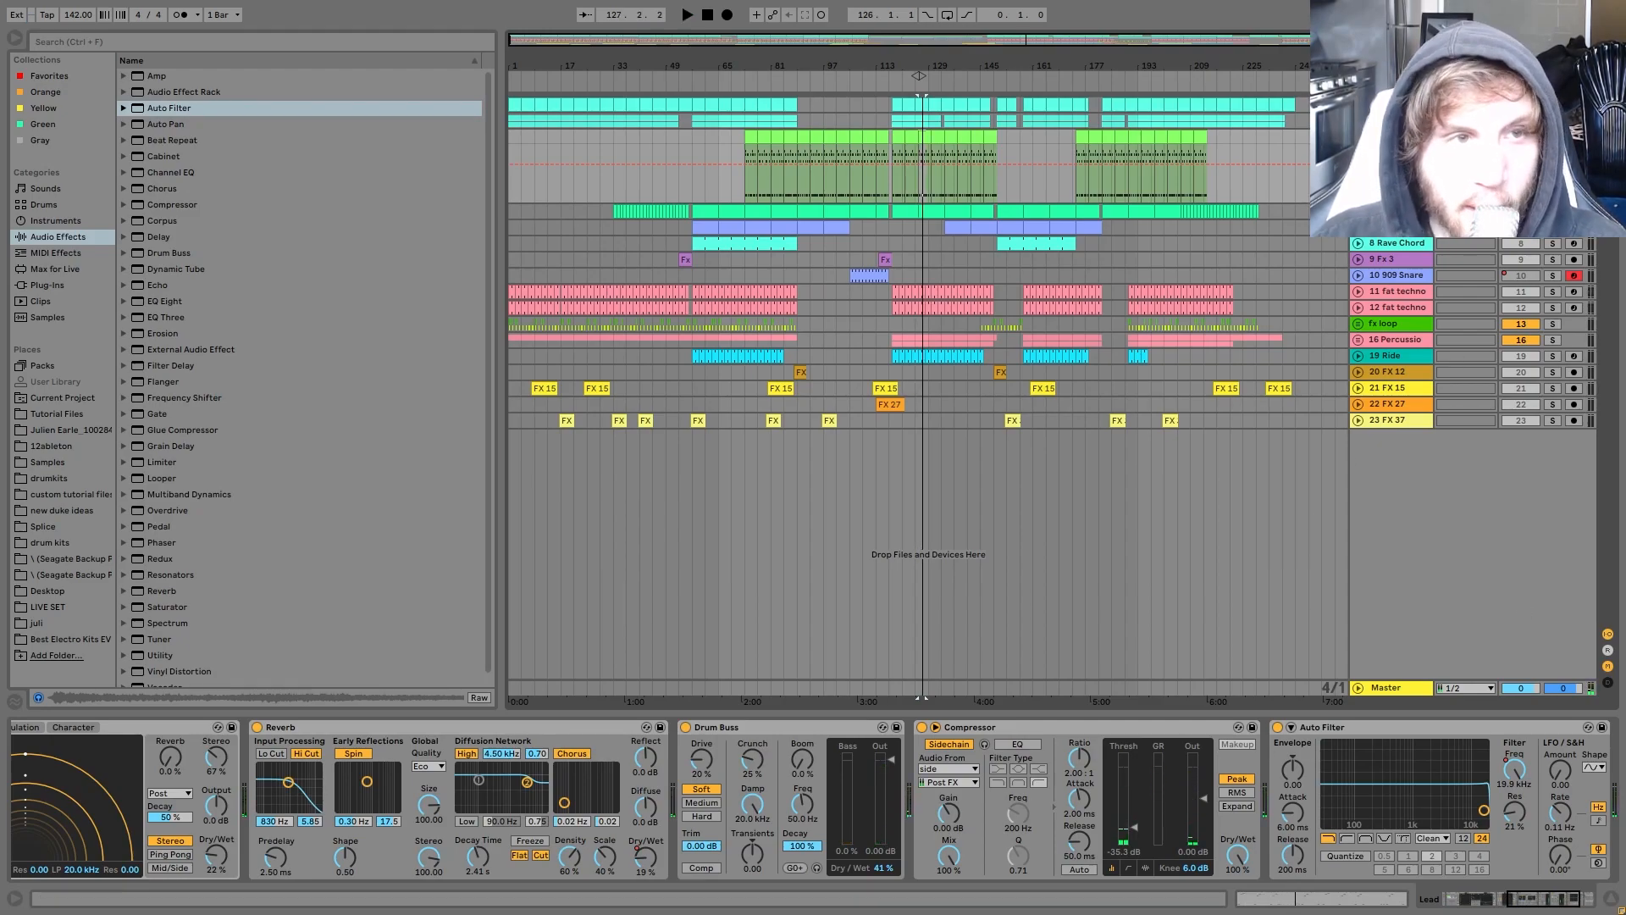
Step: Show the Lead's automation for the Auto Filter frequency and the Easy Wash Out rack's Wash Out macro
scroll(1239, 810, right, 2)
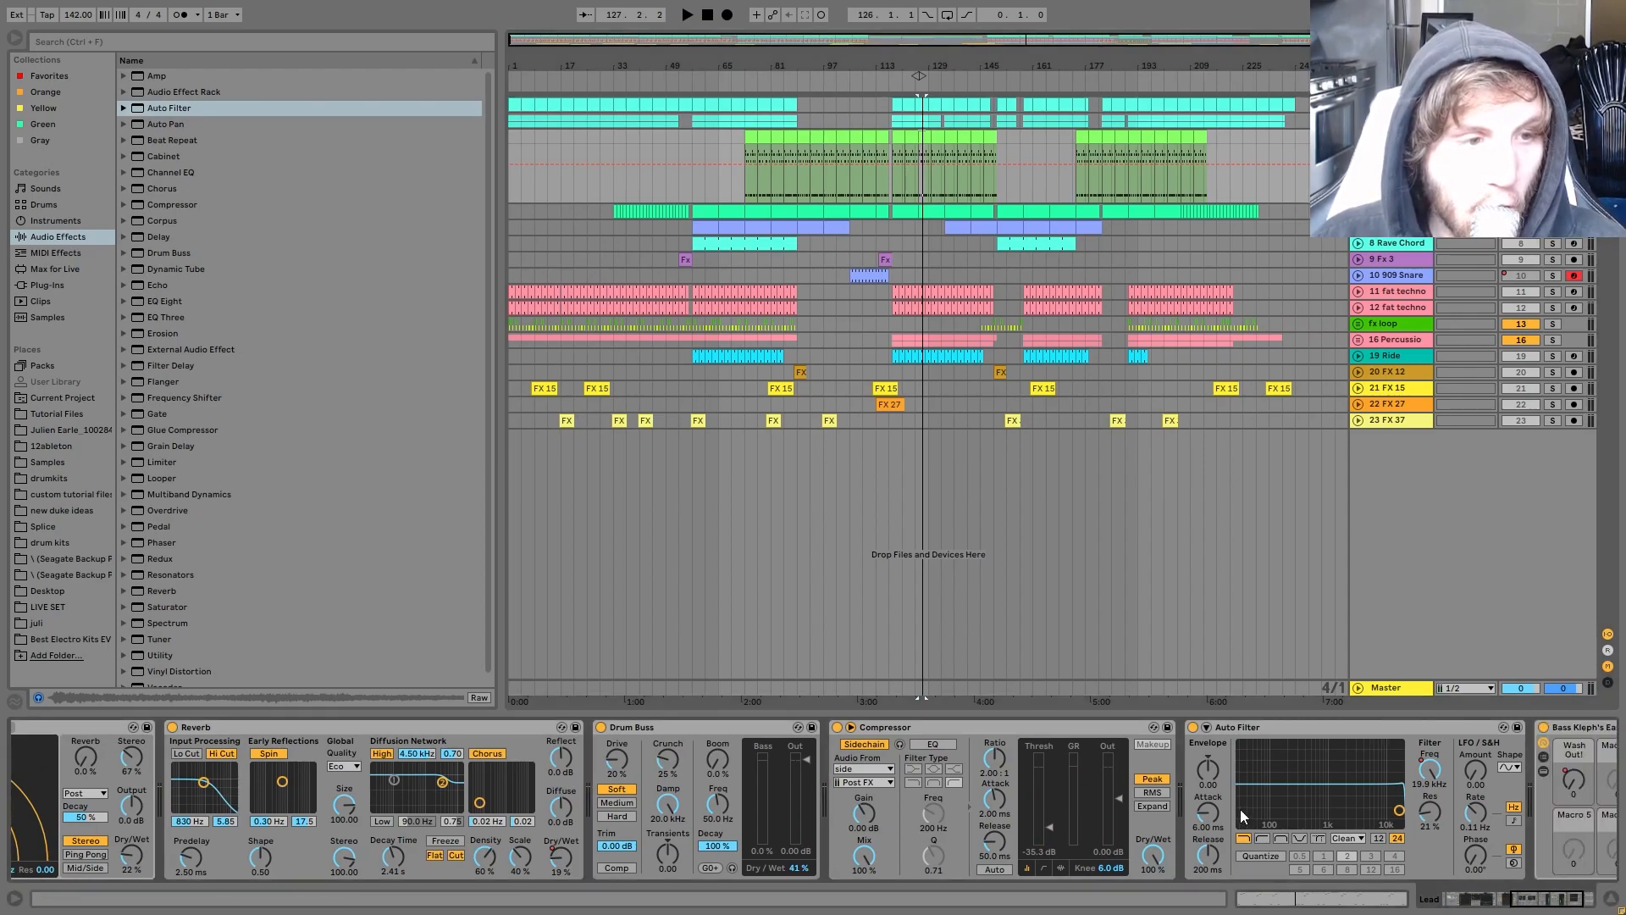
scroll(1240, 810, right, 5)
click(1212, 791)
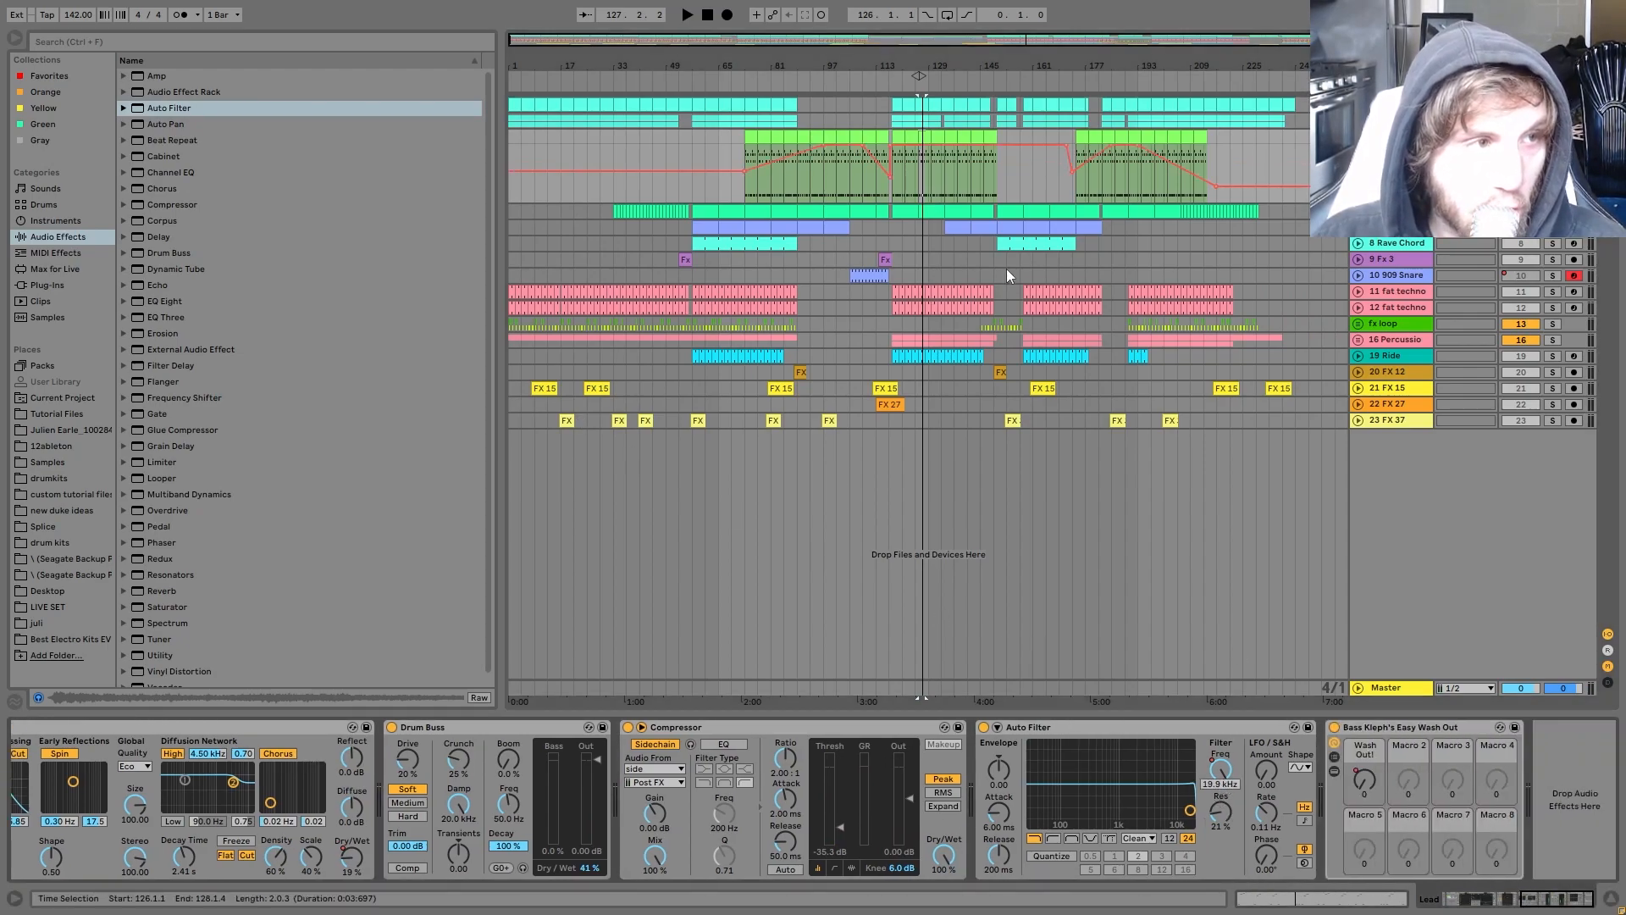
click(1359, 788)
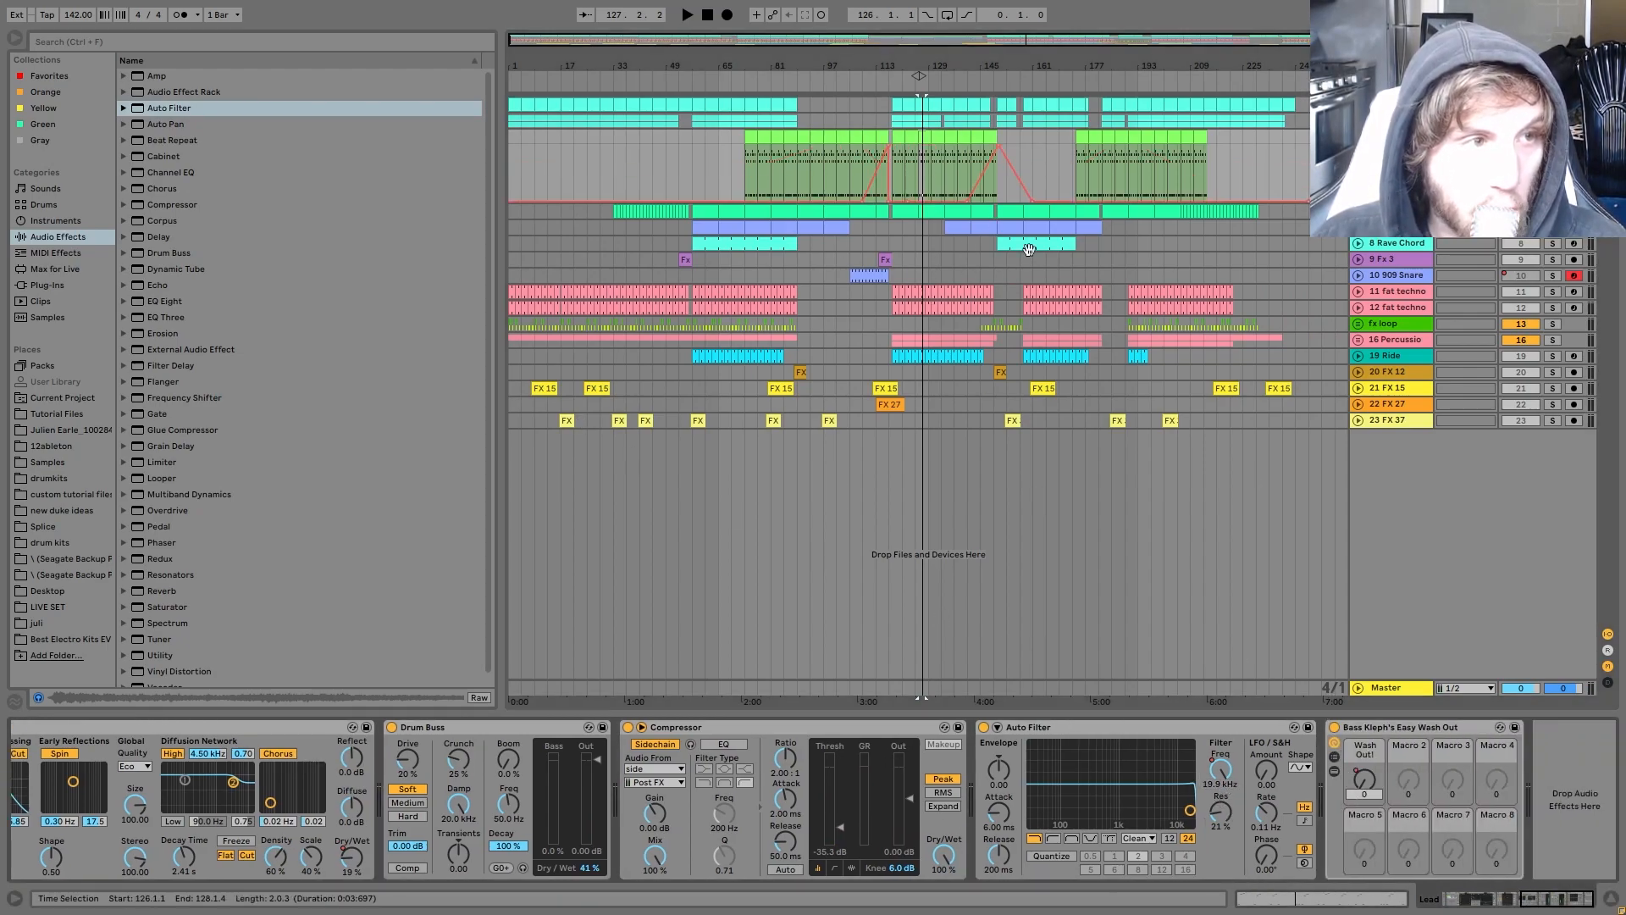
Step: Play the Bass track from bar 126, expand its automation lane and open the notes of its clip near bar 126
click(1104, 212)
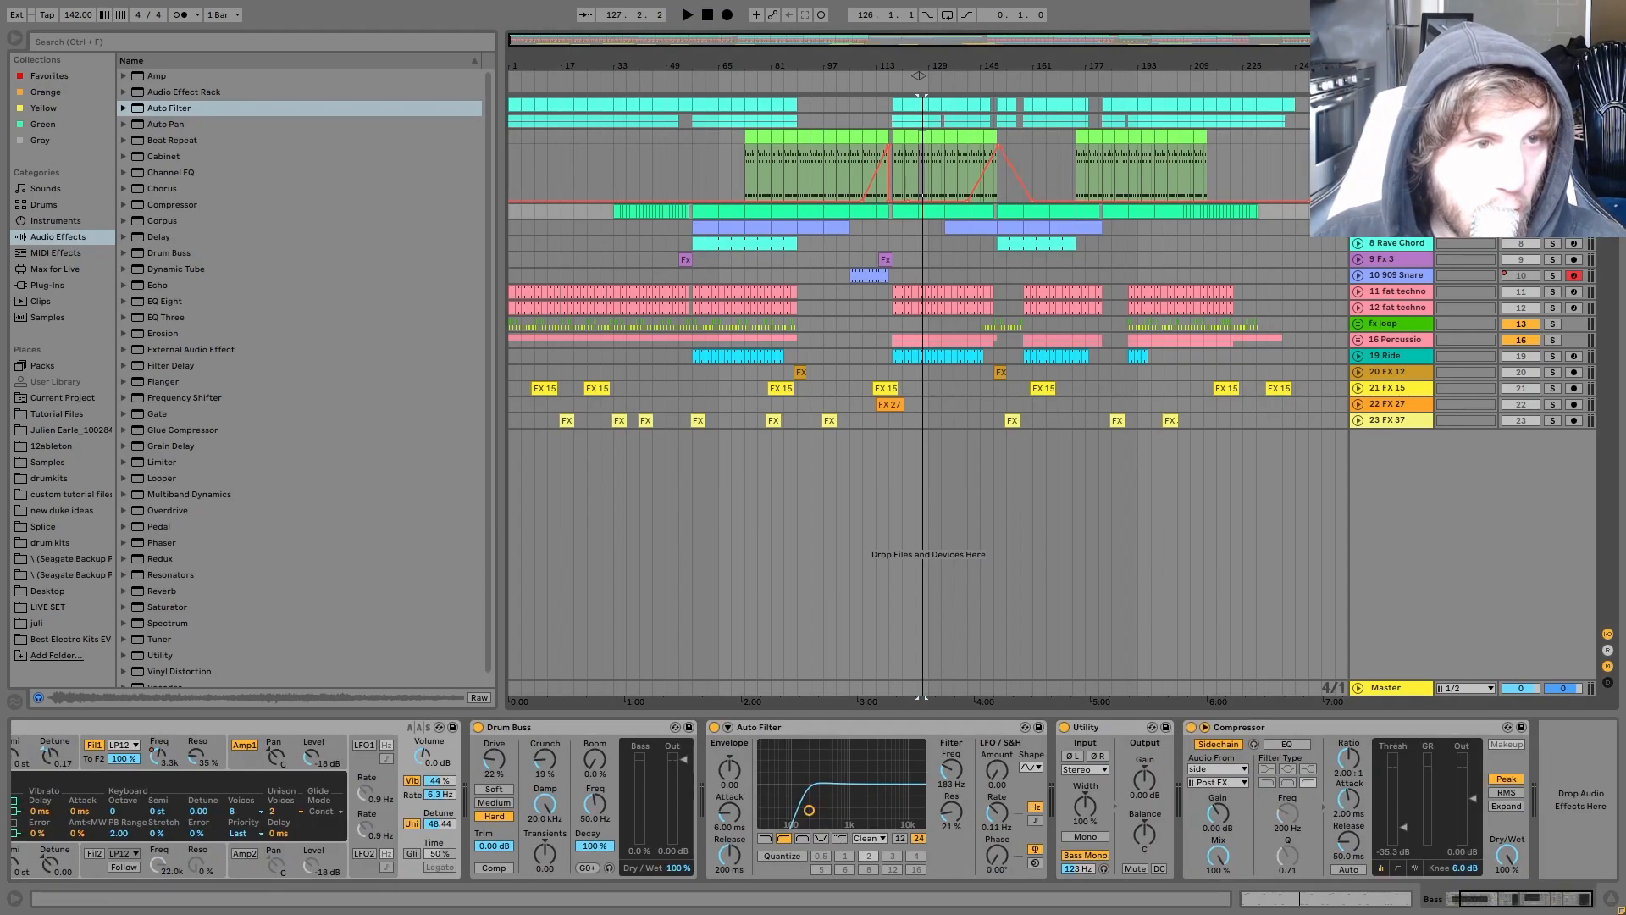
key(space)
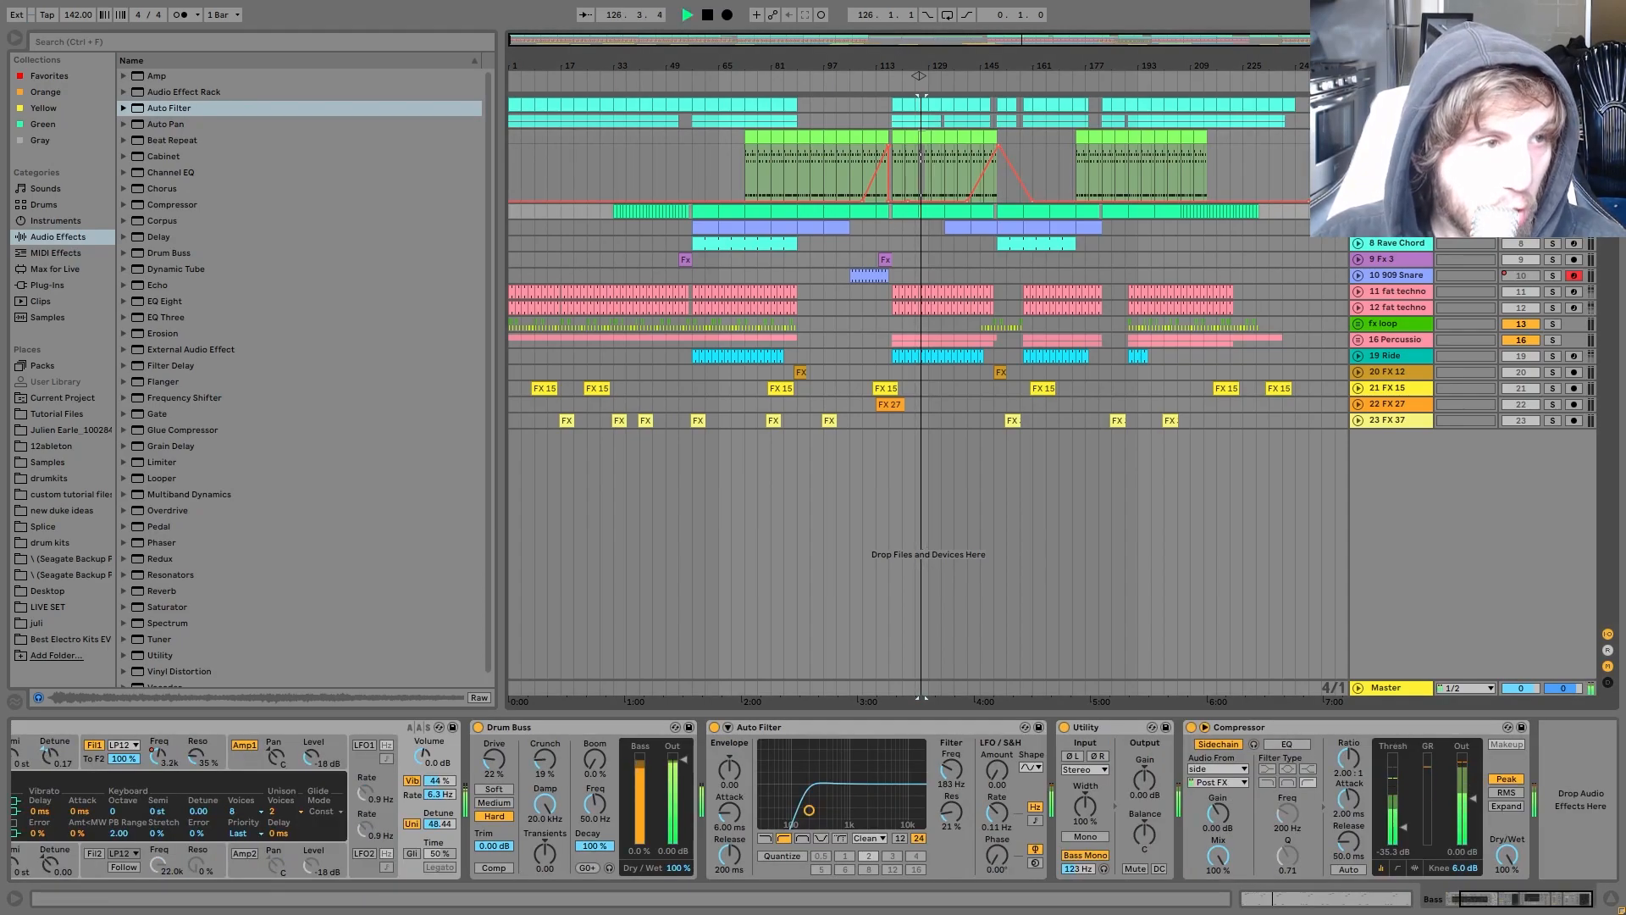
key(a)
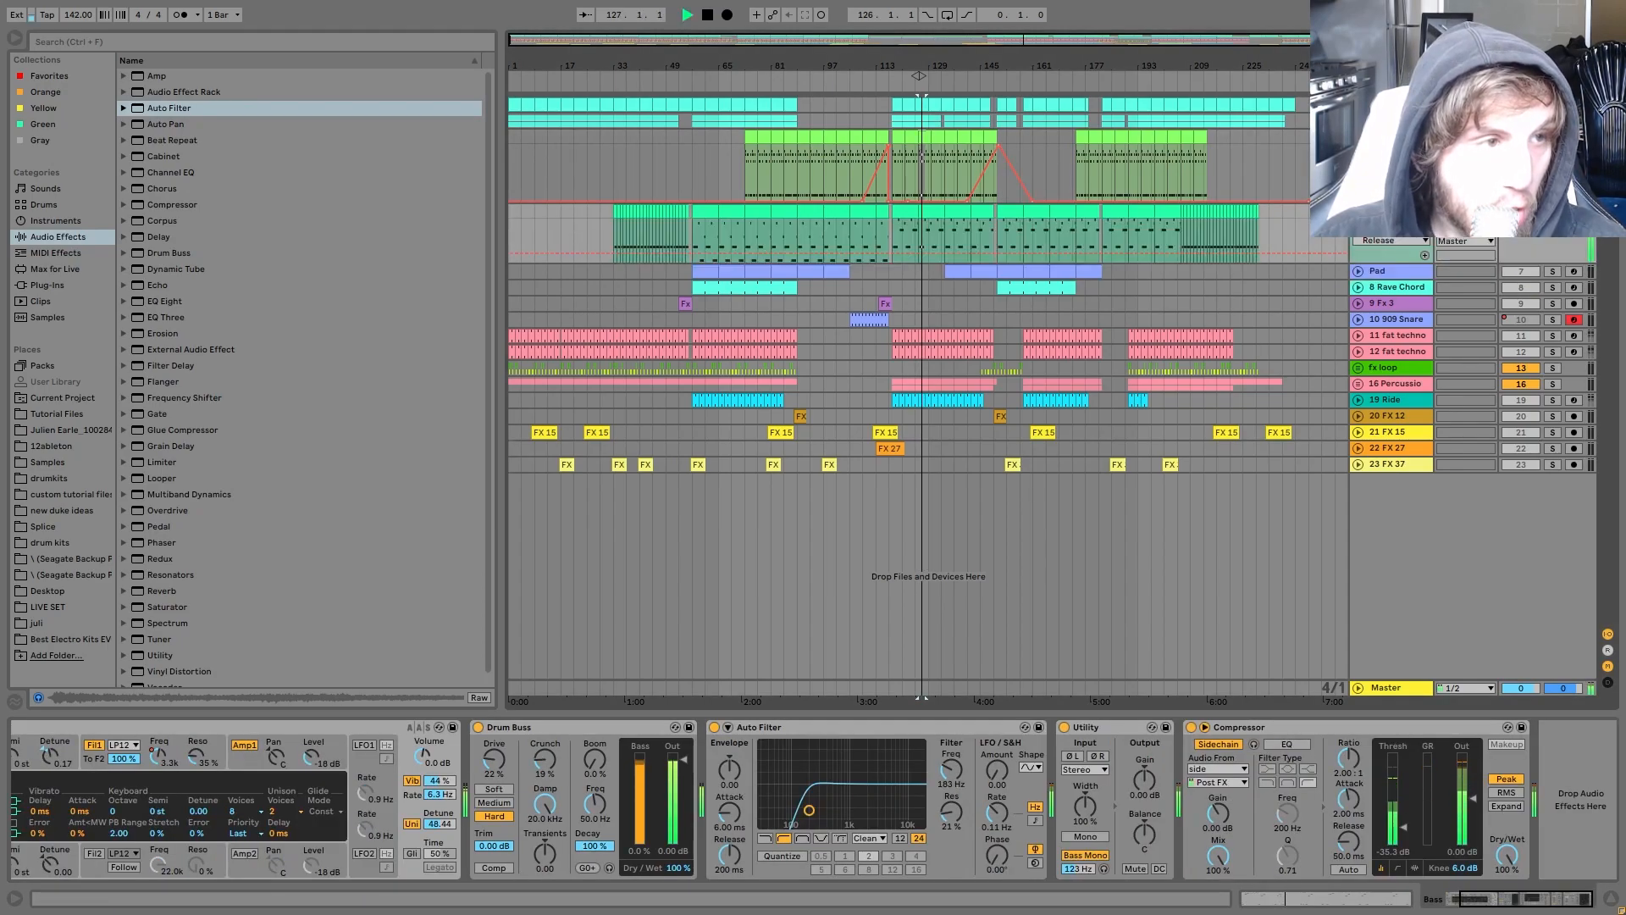
double_click(926, 210)
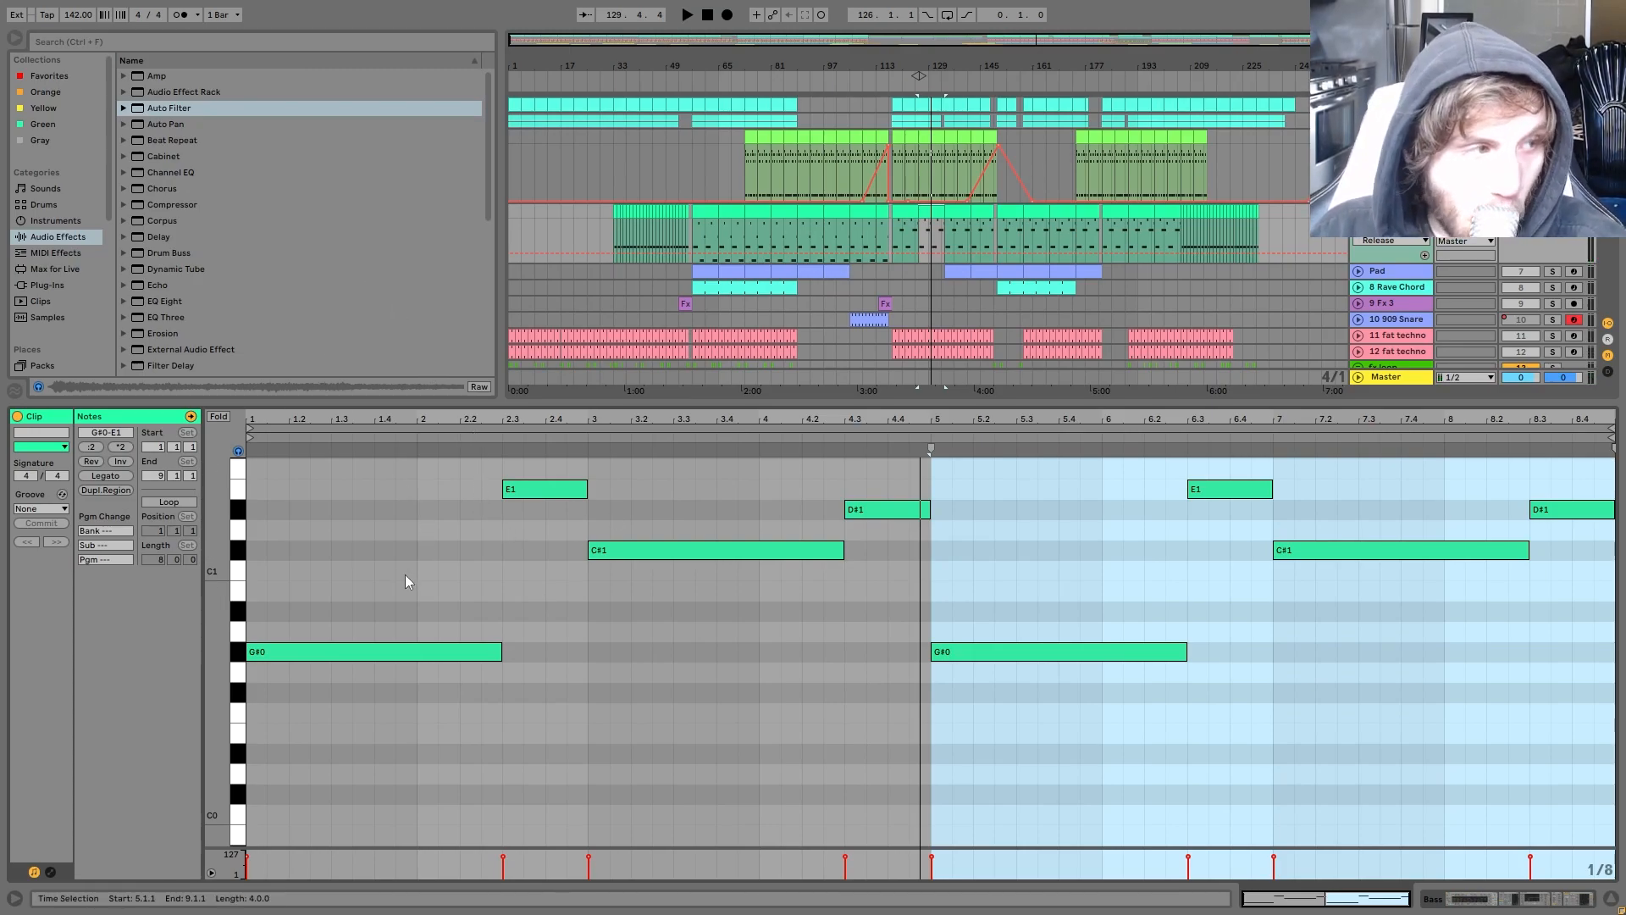
Step: Examine the Bass clip's note pattern, selecting the D#1 note at 4.3.1 and both G#0 notes
drag(405, 574, 365, 725)
drag(461, 540, 523, 457)
drag(683, 480, 684, 648)
click(880, 510)
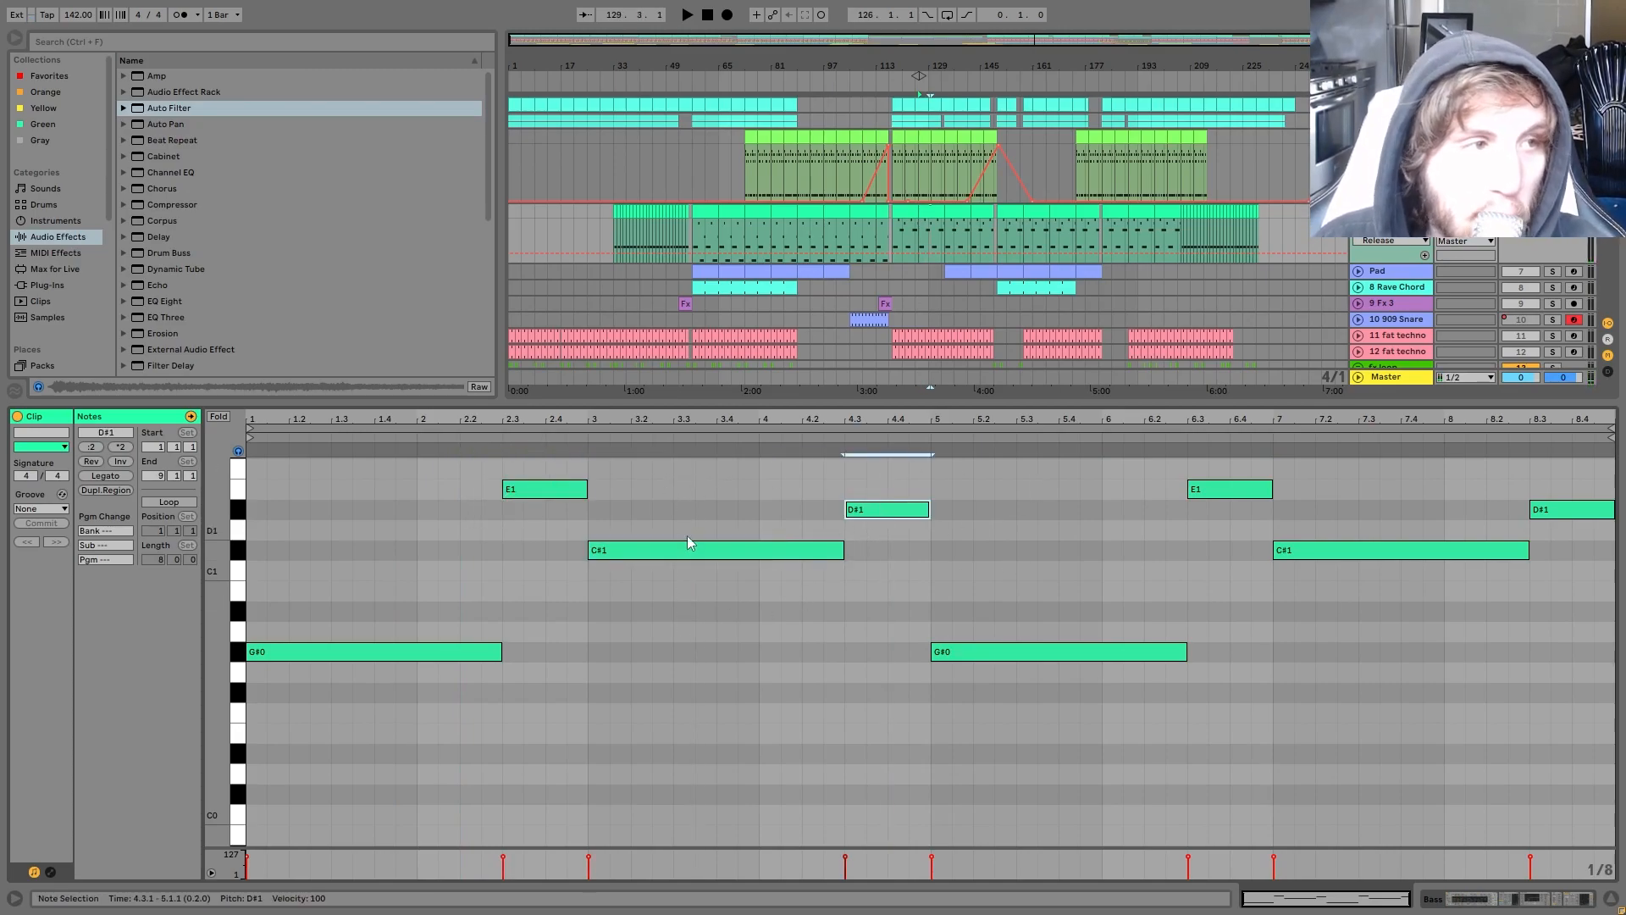
drag(392, 615, 1092, 719)
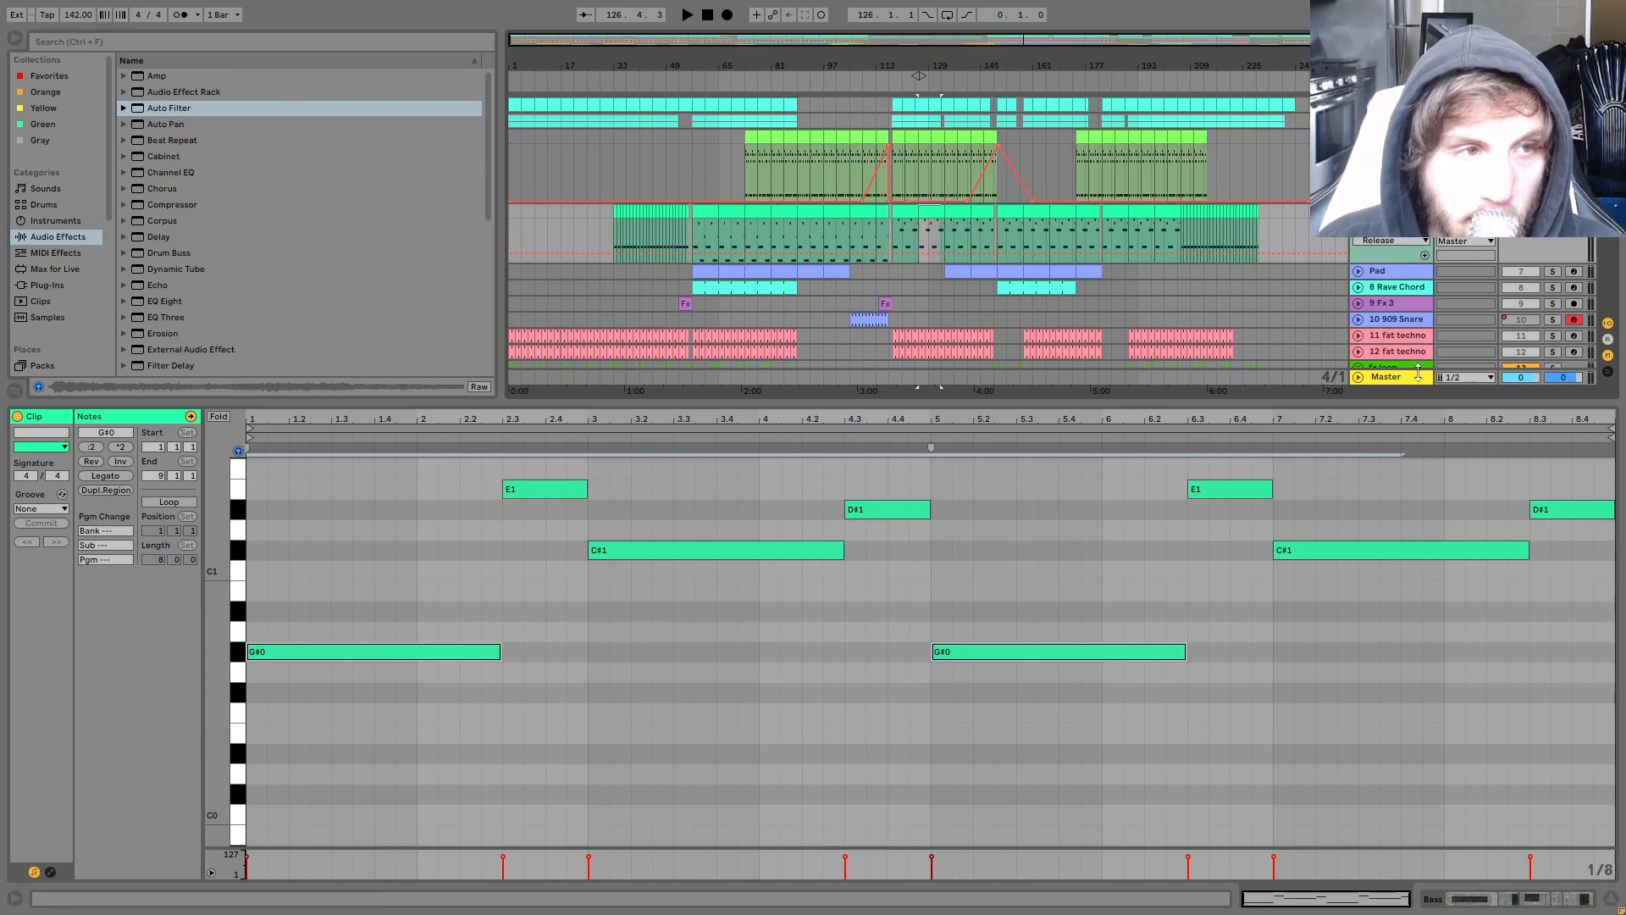
Step: Play the Bass from bar 126 and bring its Analog instrument into view in the device chain
key(space)
key(shift+Tab)
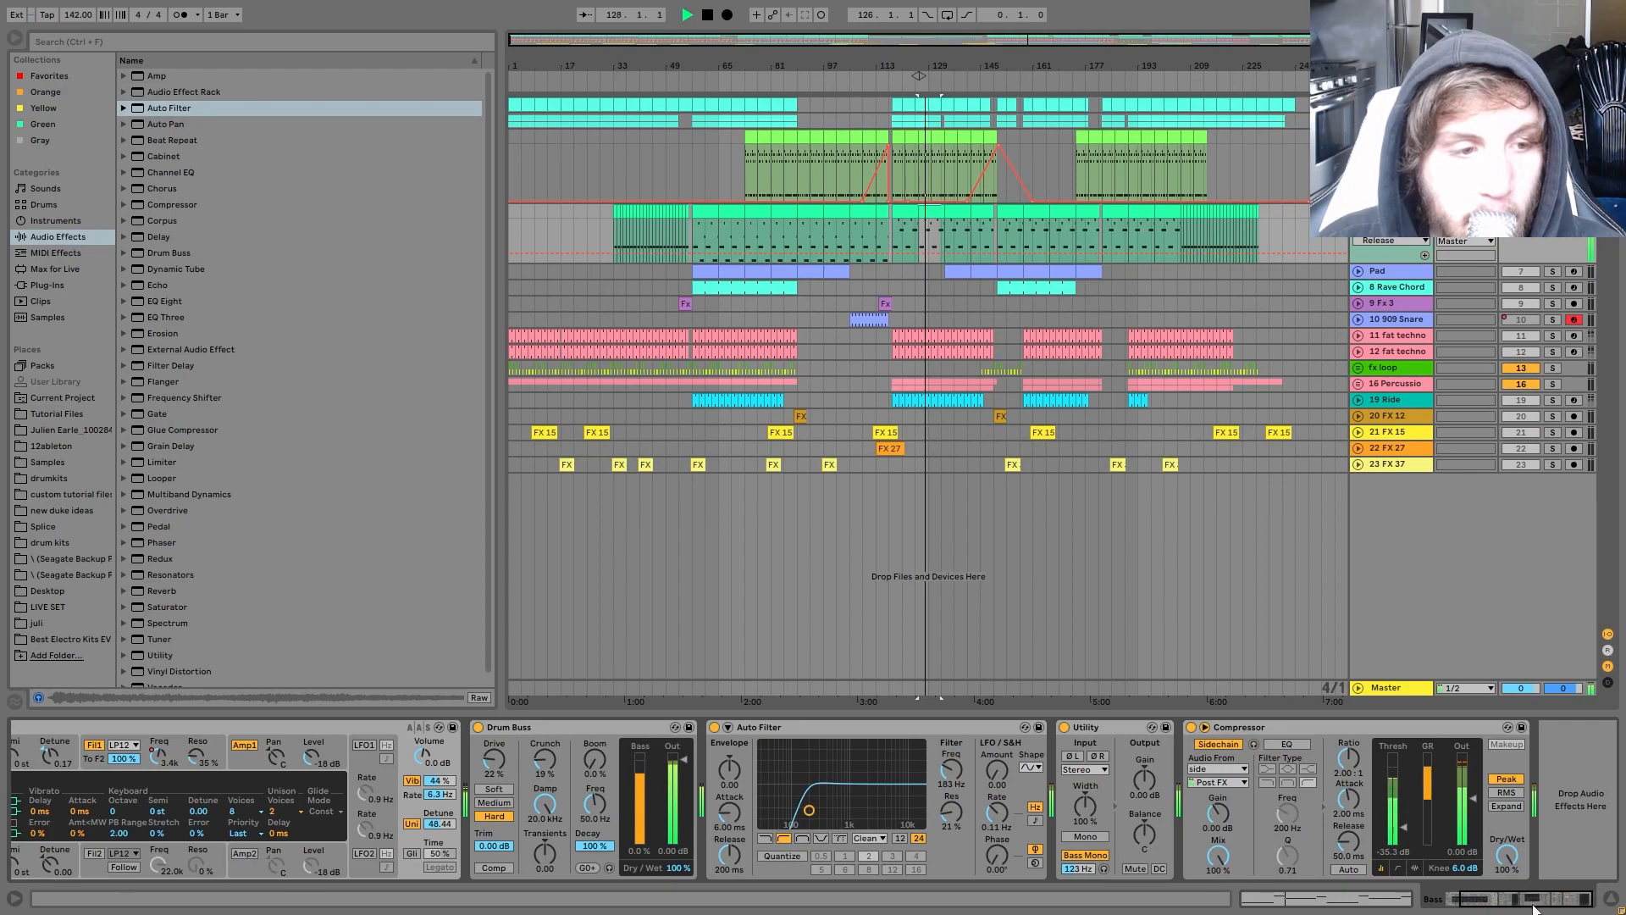
drag(1490, 899, 1429, 905)
key(space)
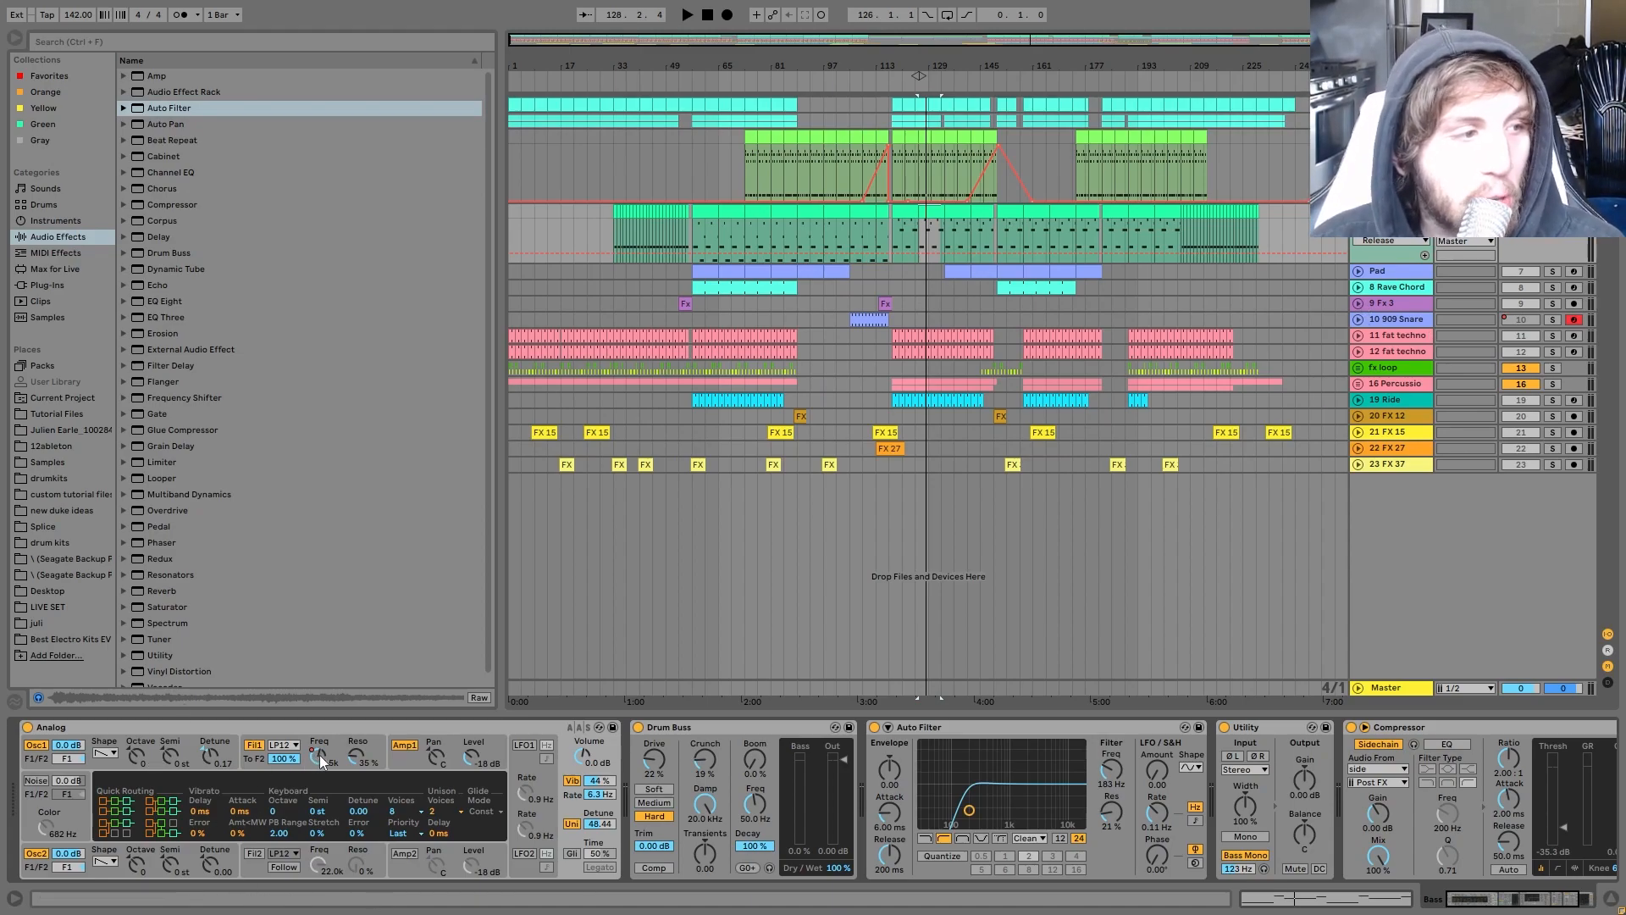
Step: Show the automation of the Bass Analog's Fil1 frequency, re-enable automation and inspect the Amp1 envelope
drag(318, 754, 319, 751)
click(789, 14)
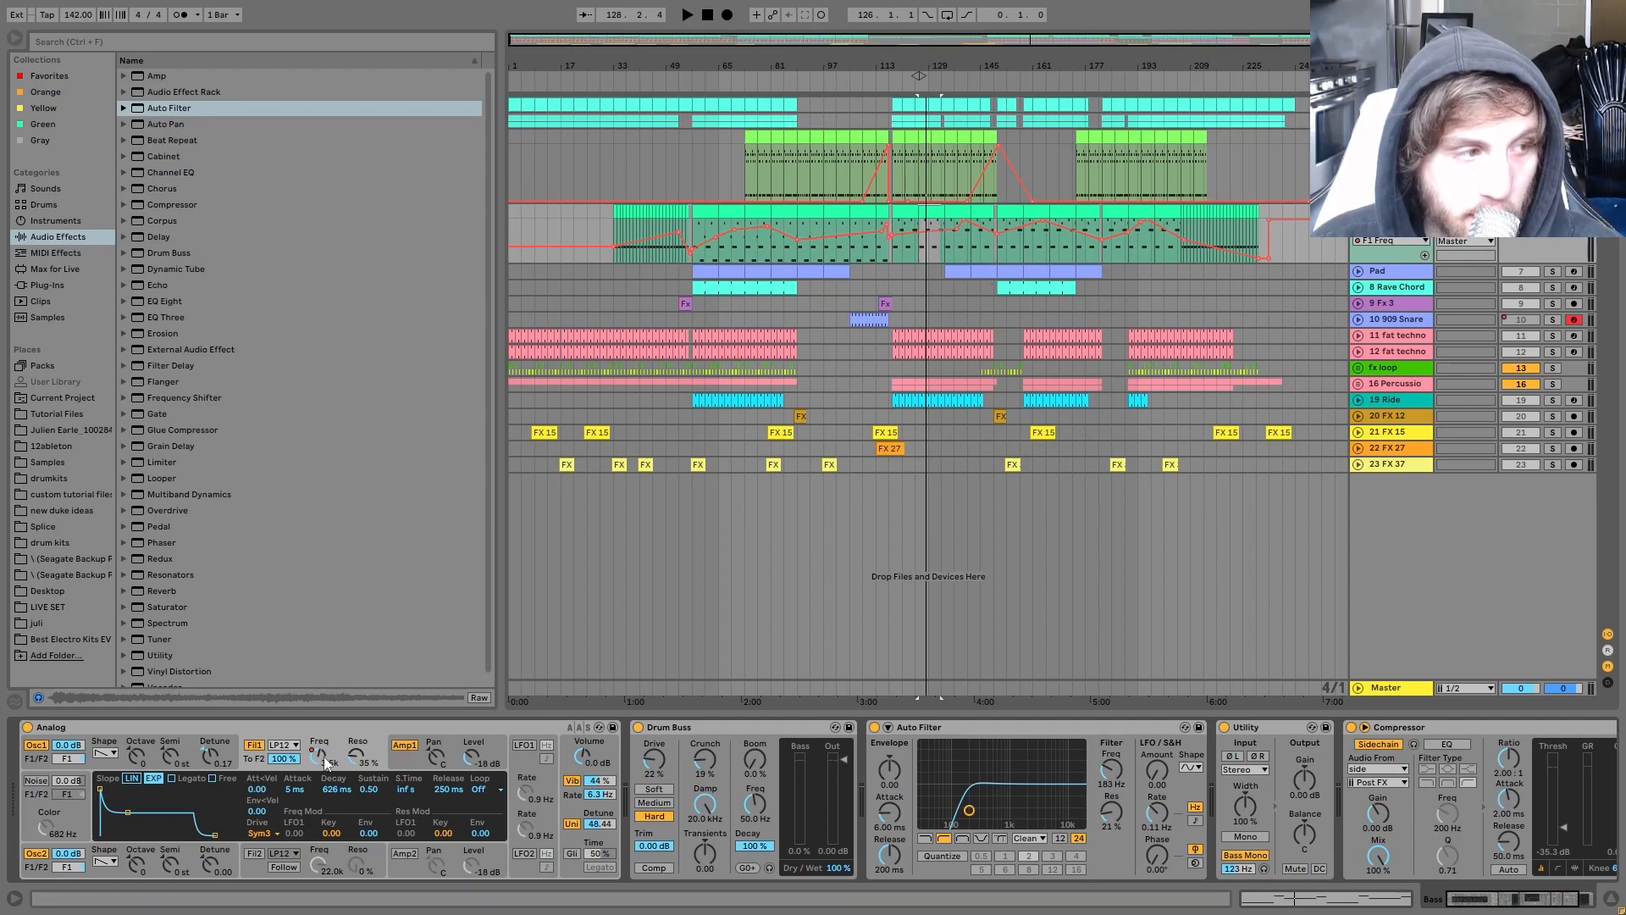
click(415, 766)
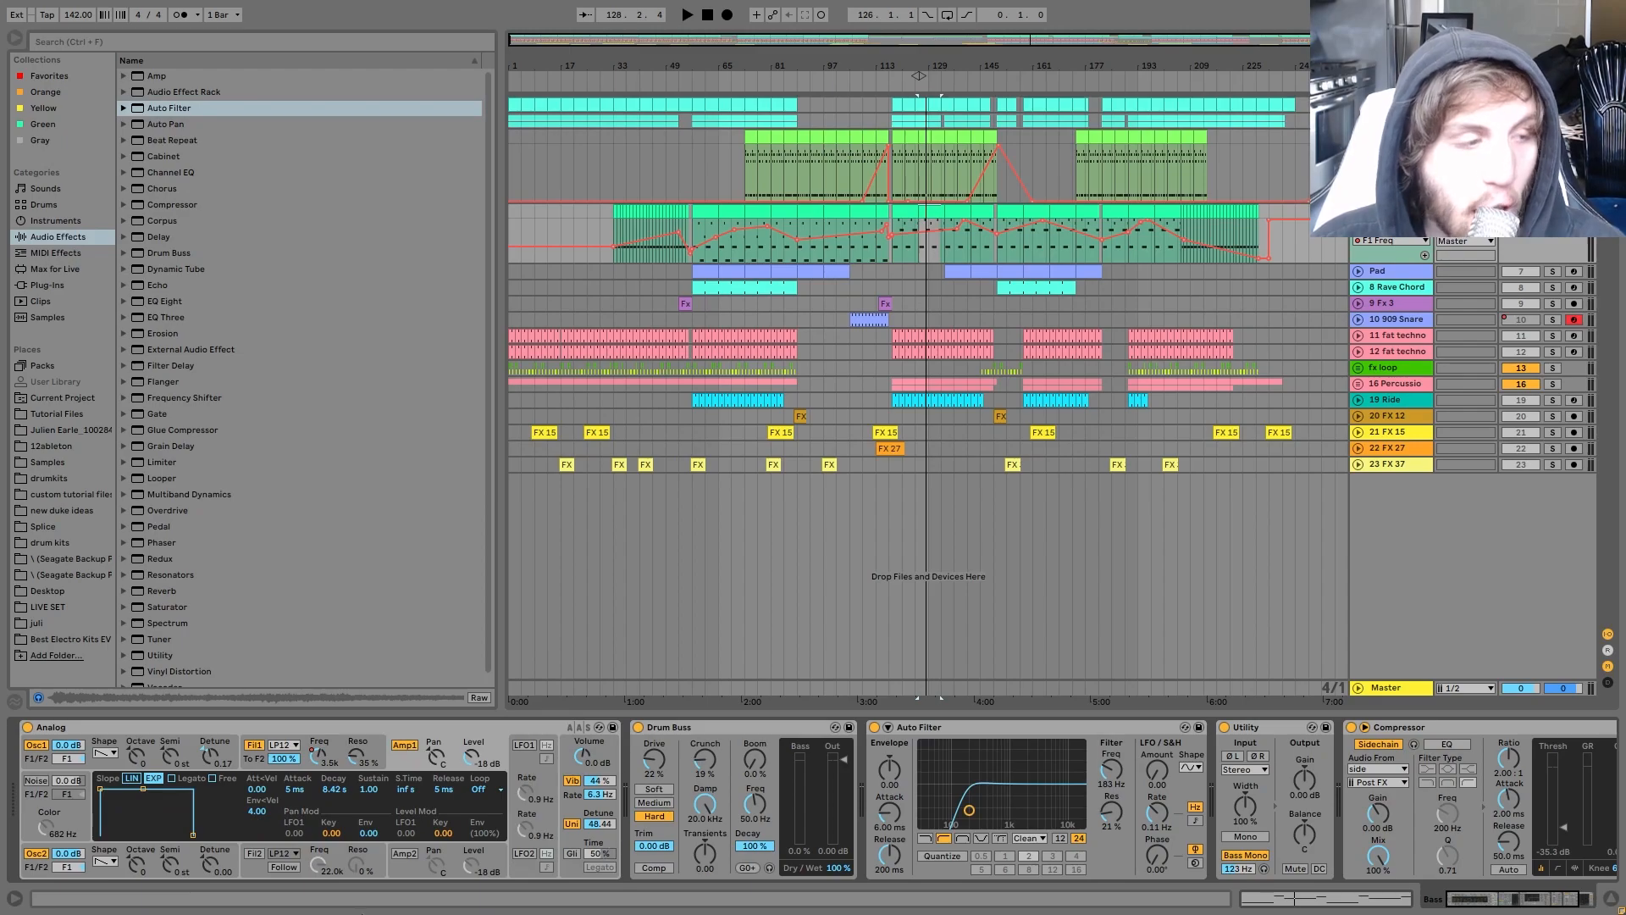
Step: Compare the Bass with its Auto Filter bypassed and active during playback from bar 126, leaving the filter on
scroll(755, 835, right, 3)
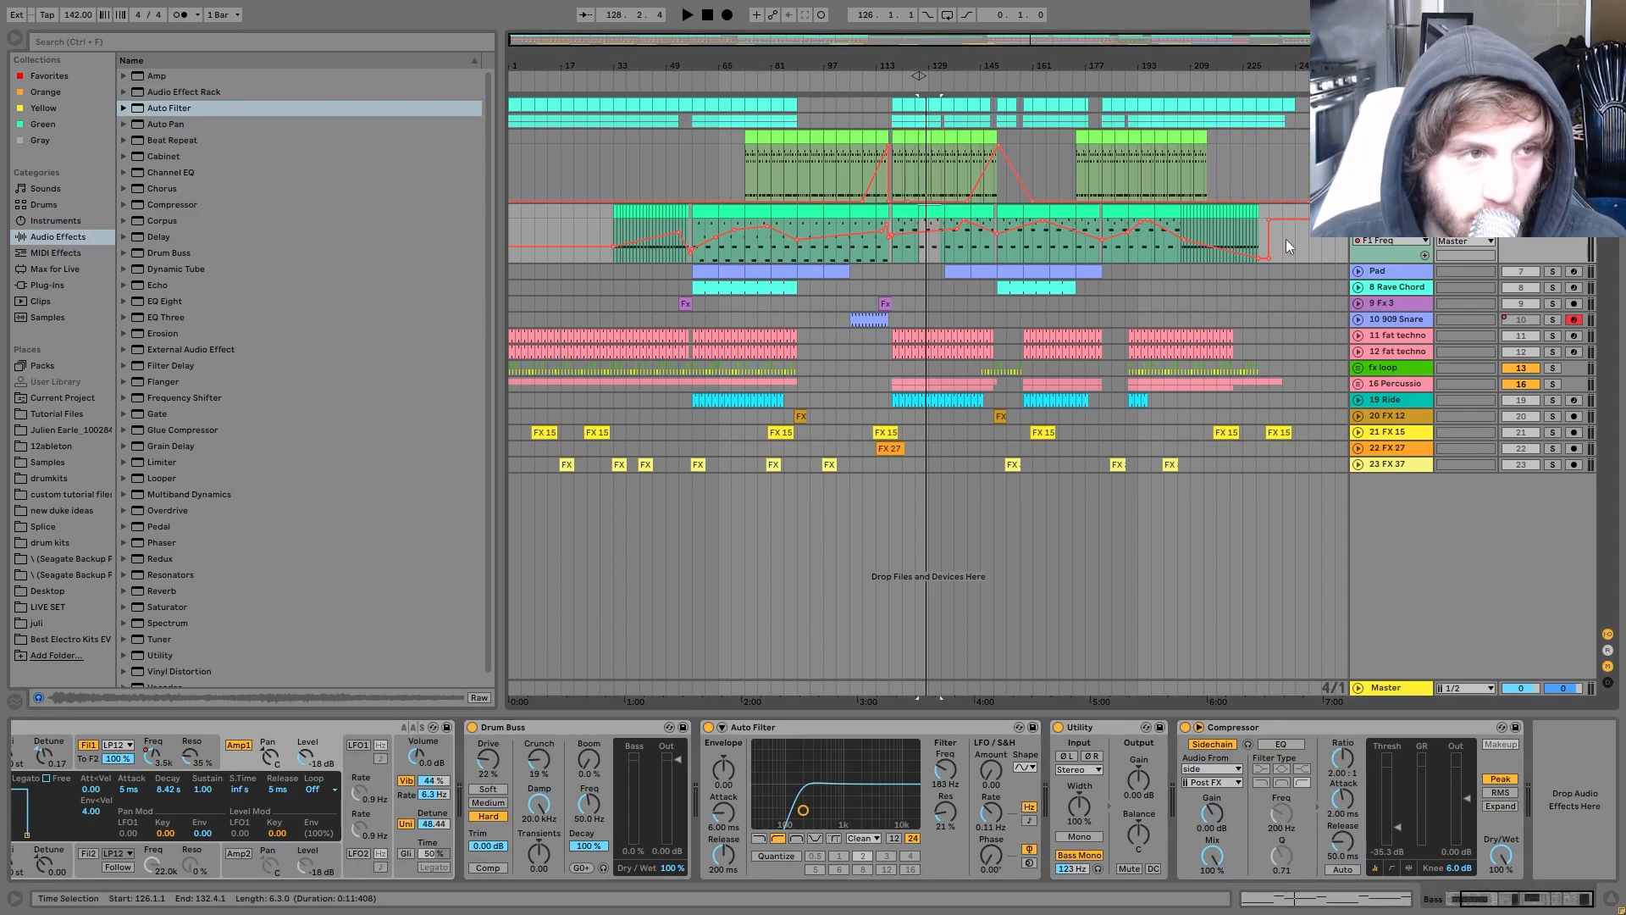
key(space)
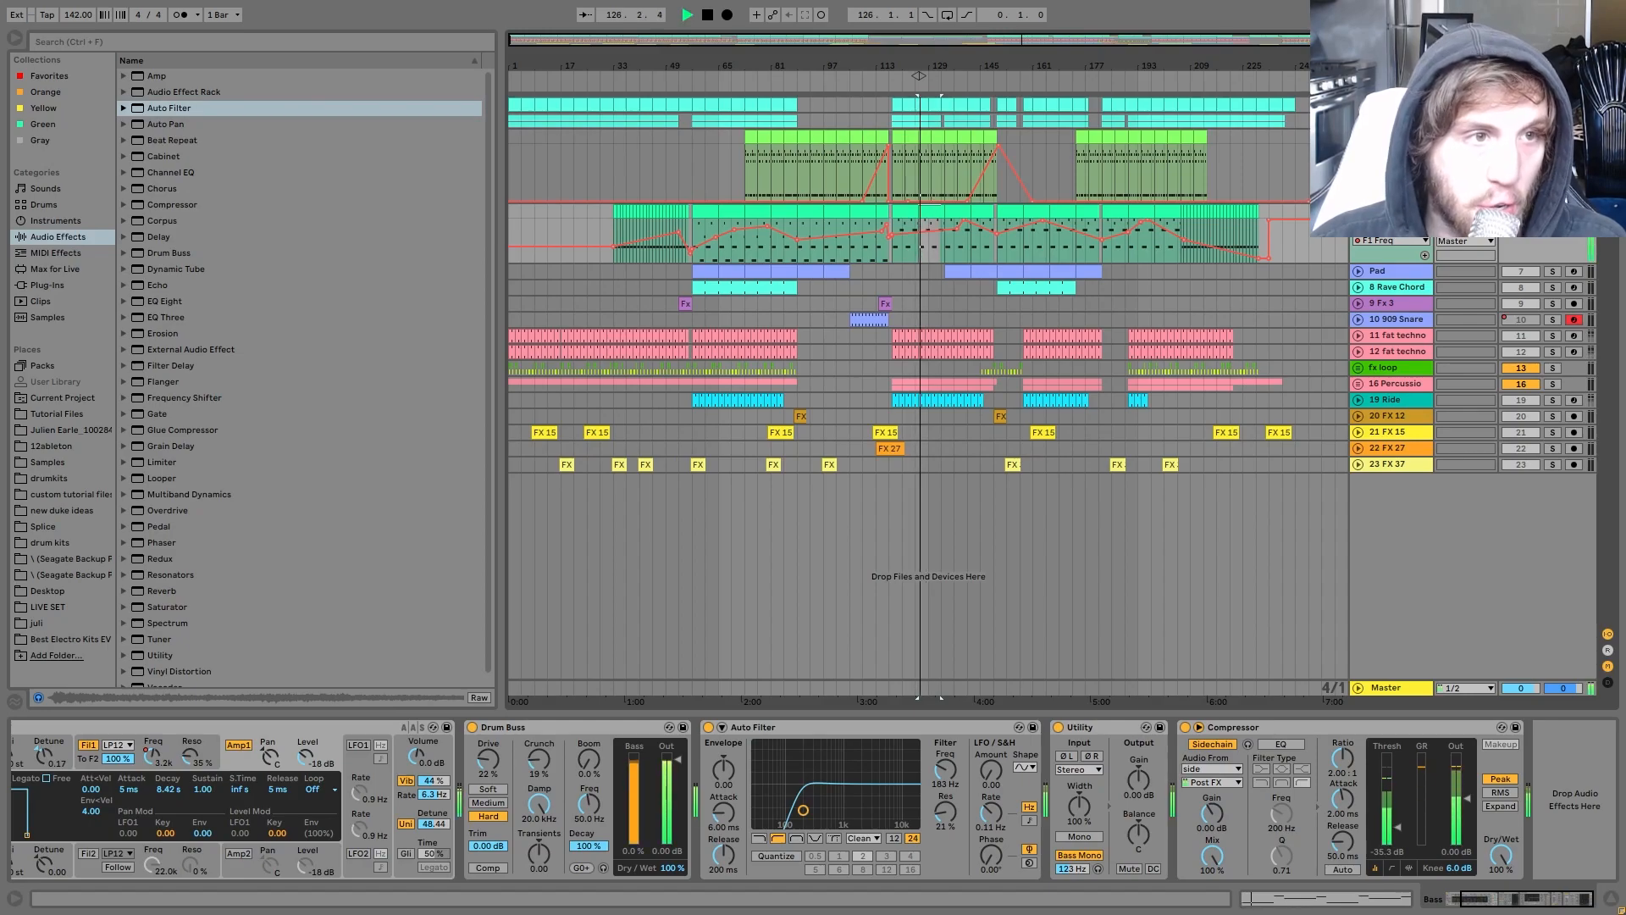
click(709, 728)
key(space)
click(708, 726)
click(708, 727)
key(space)
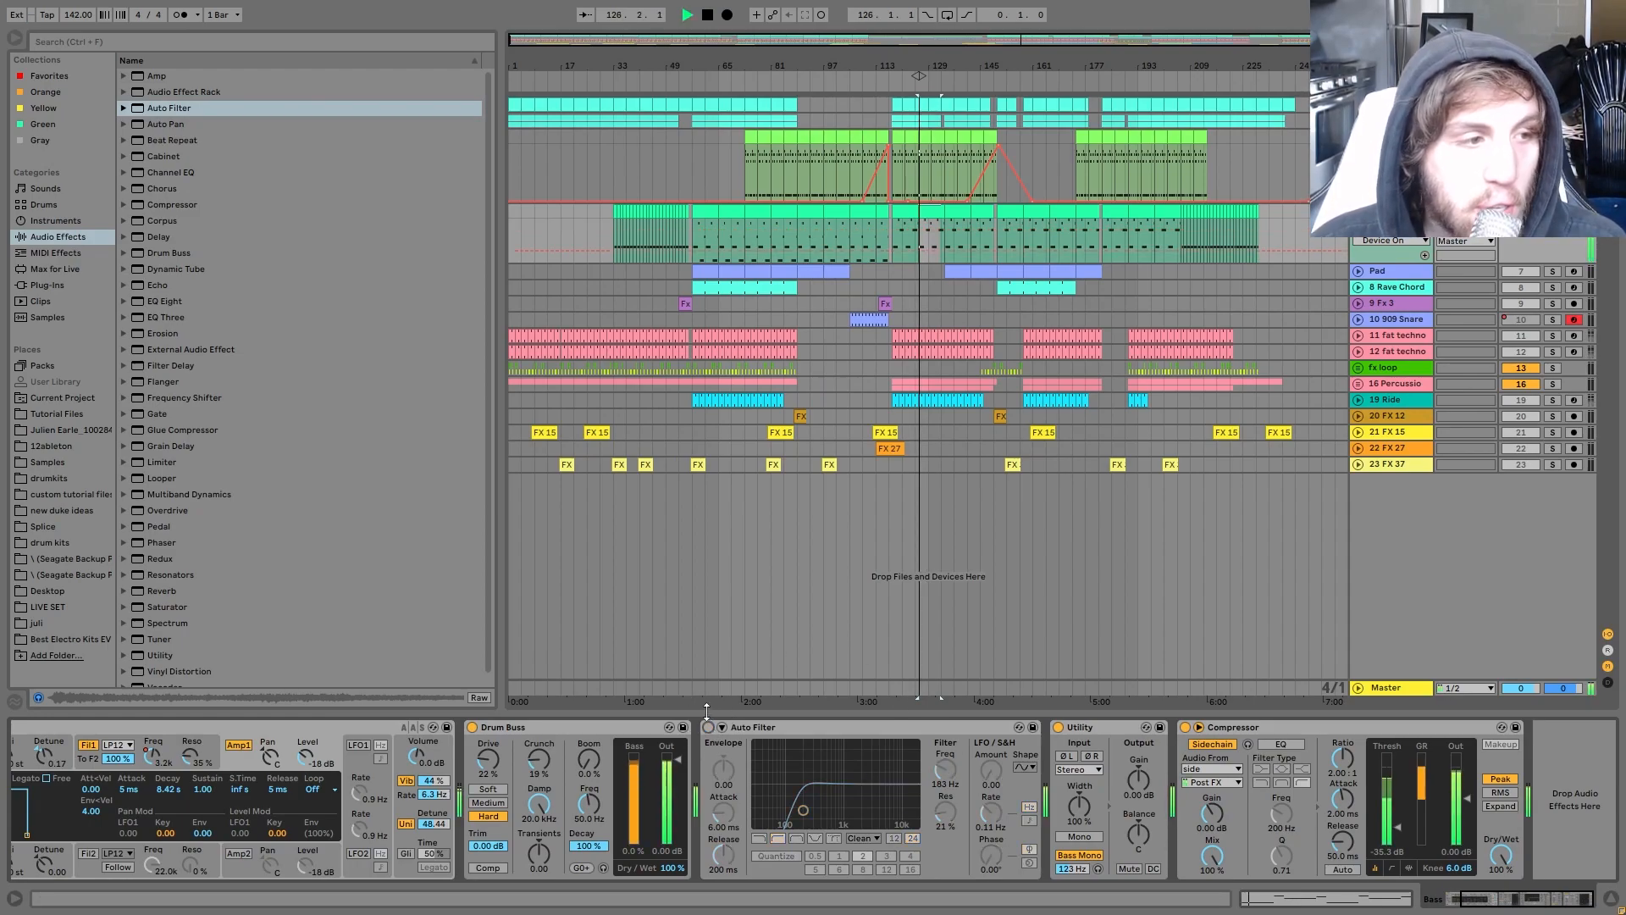
click(708, 727)
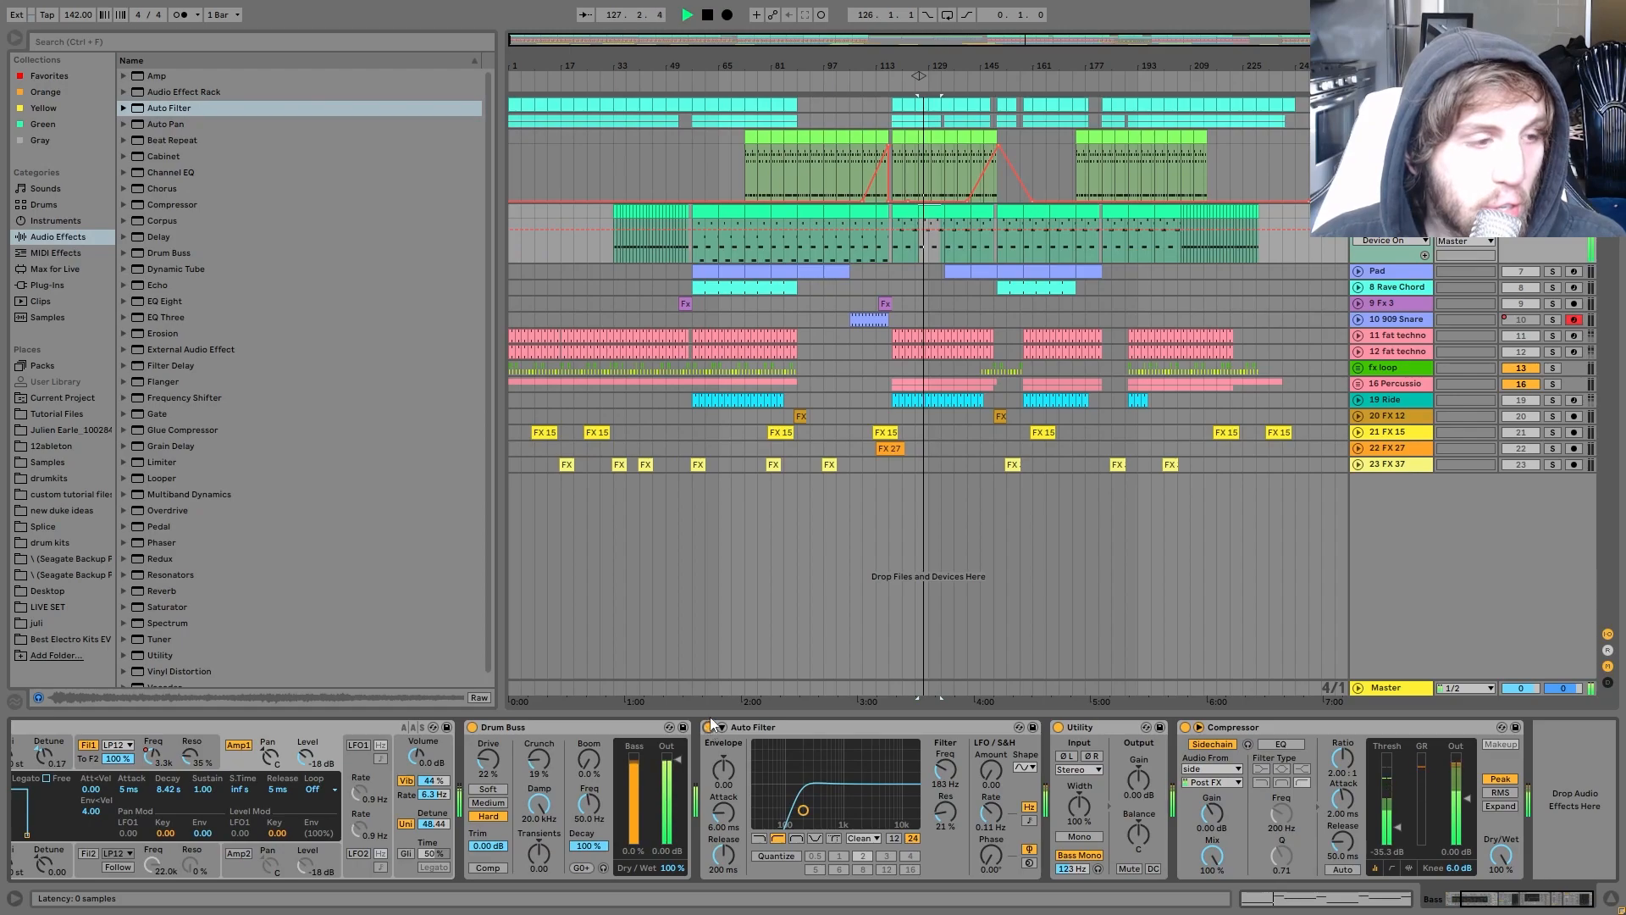
Step: Audition the Bass from bar 126 through its Auto Filter and sidechained Compressor, selecting the Compressor for inspection
key(space)
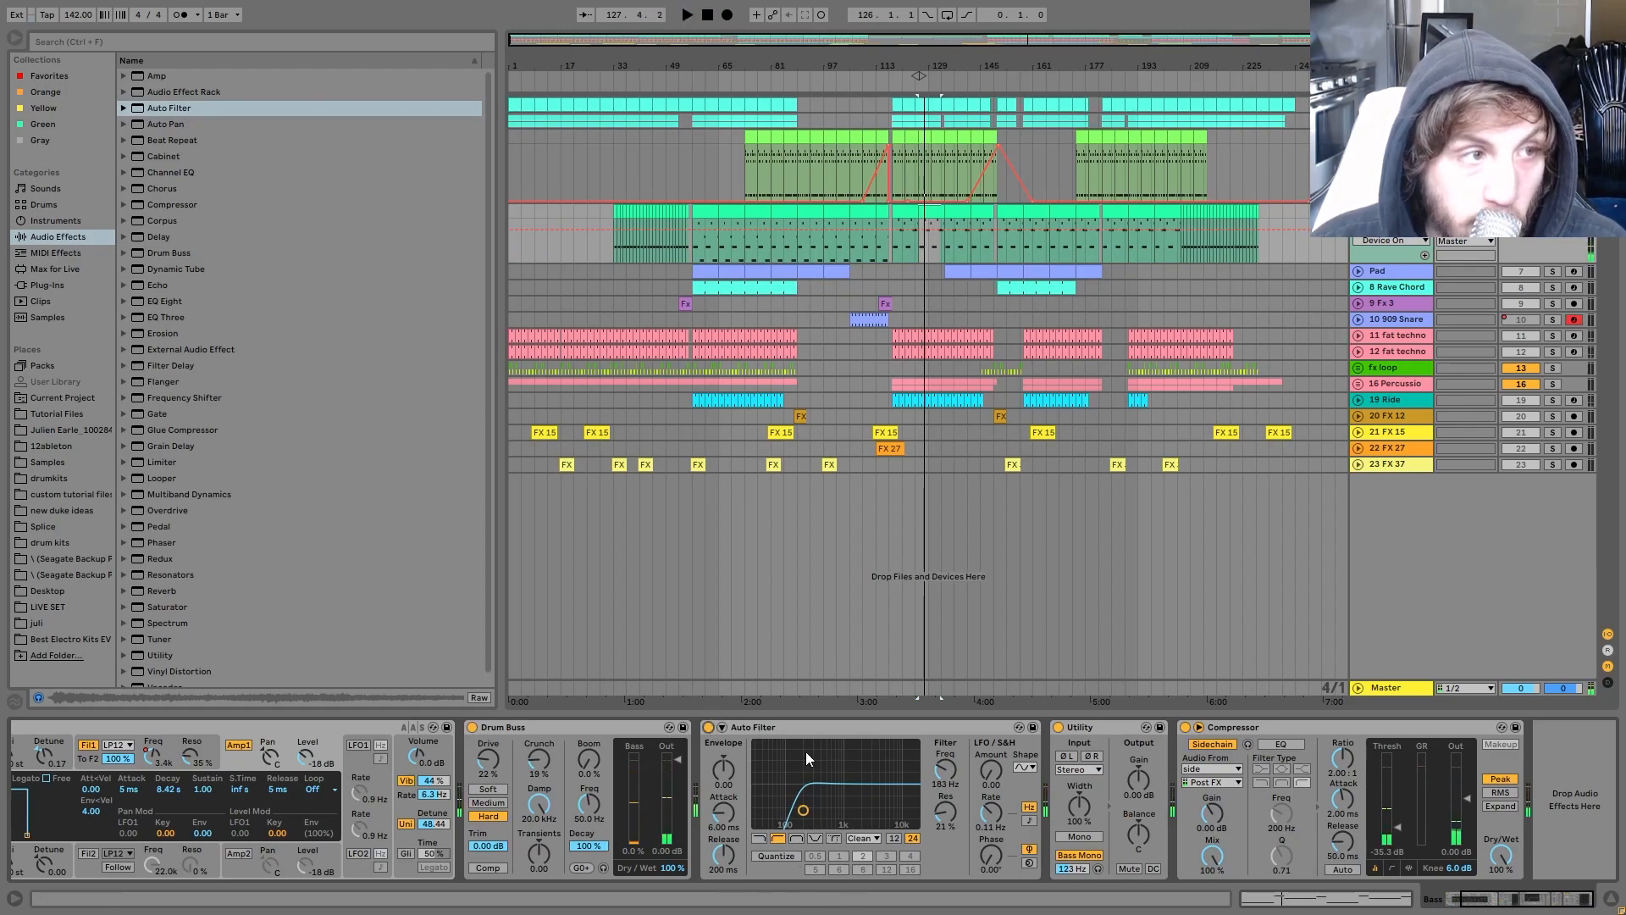
key(space)
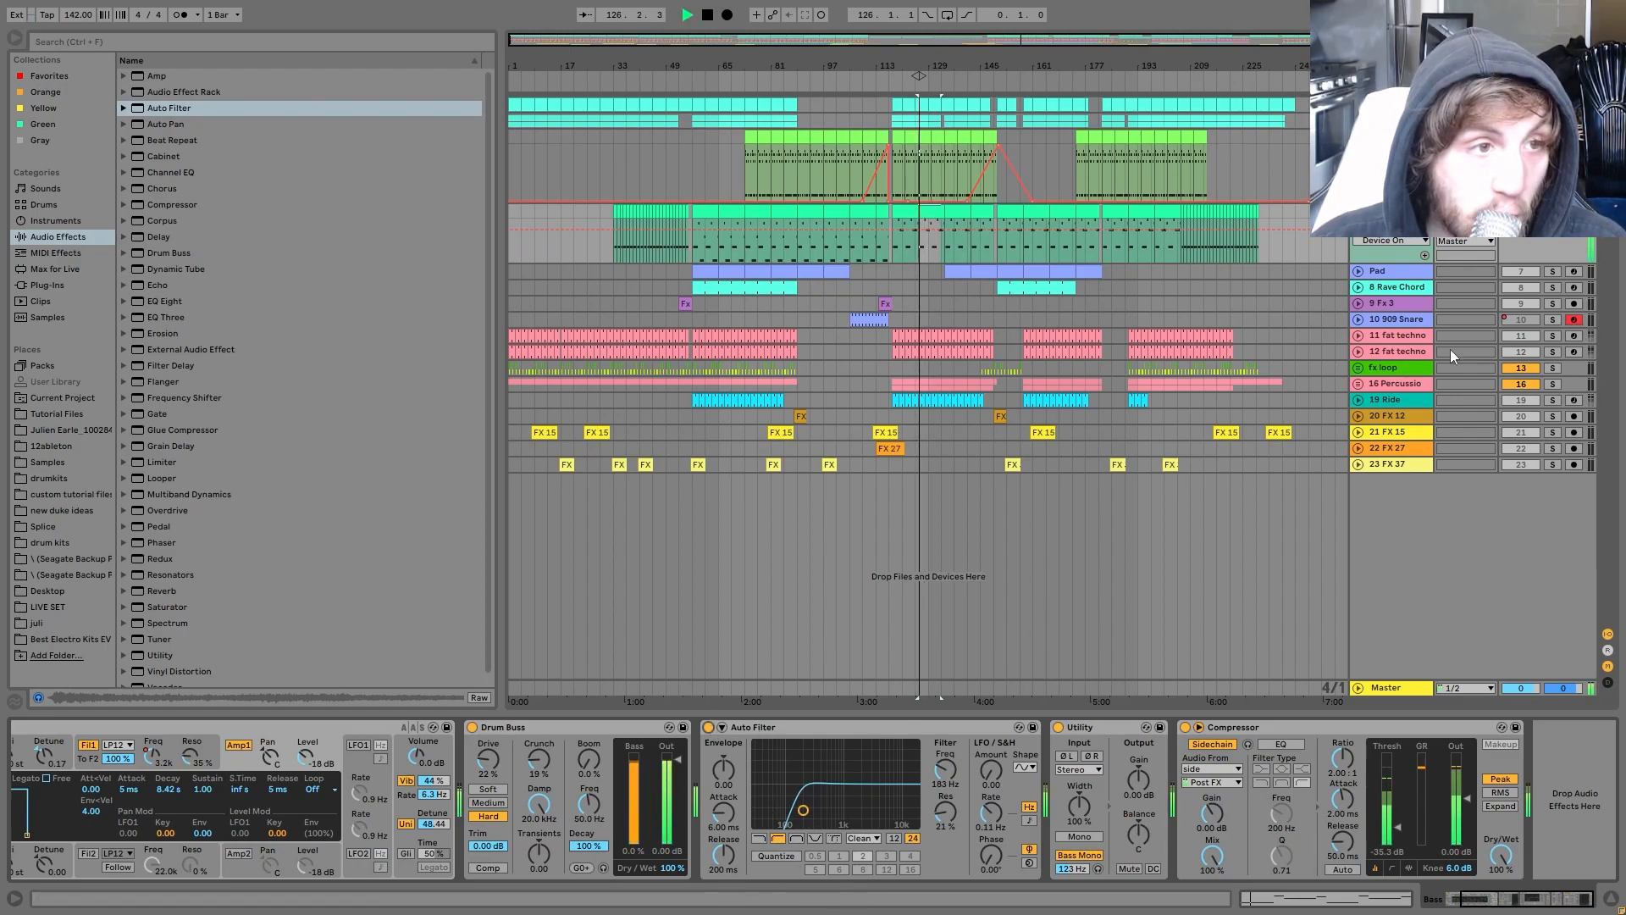
key(space)
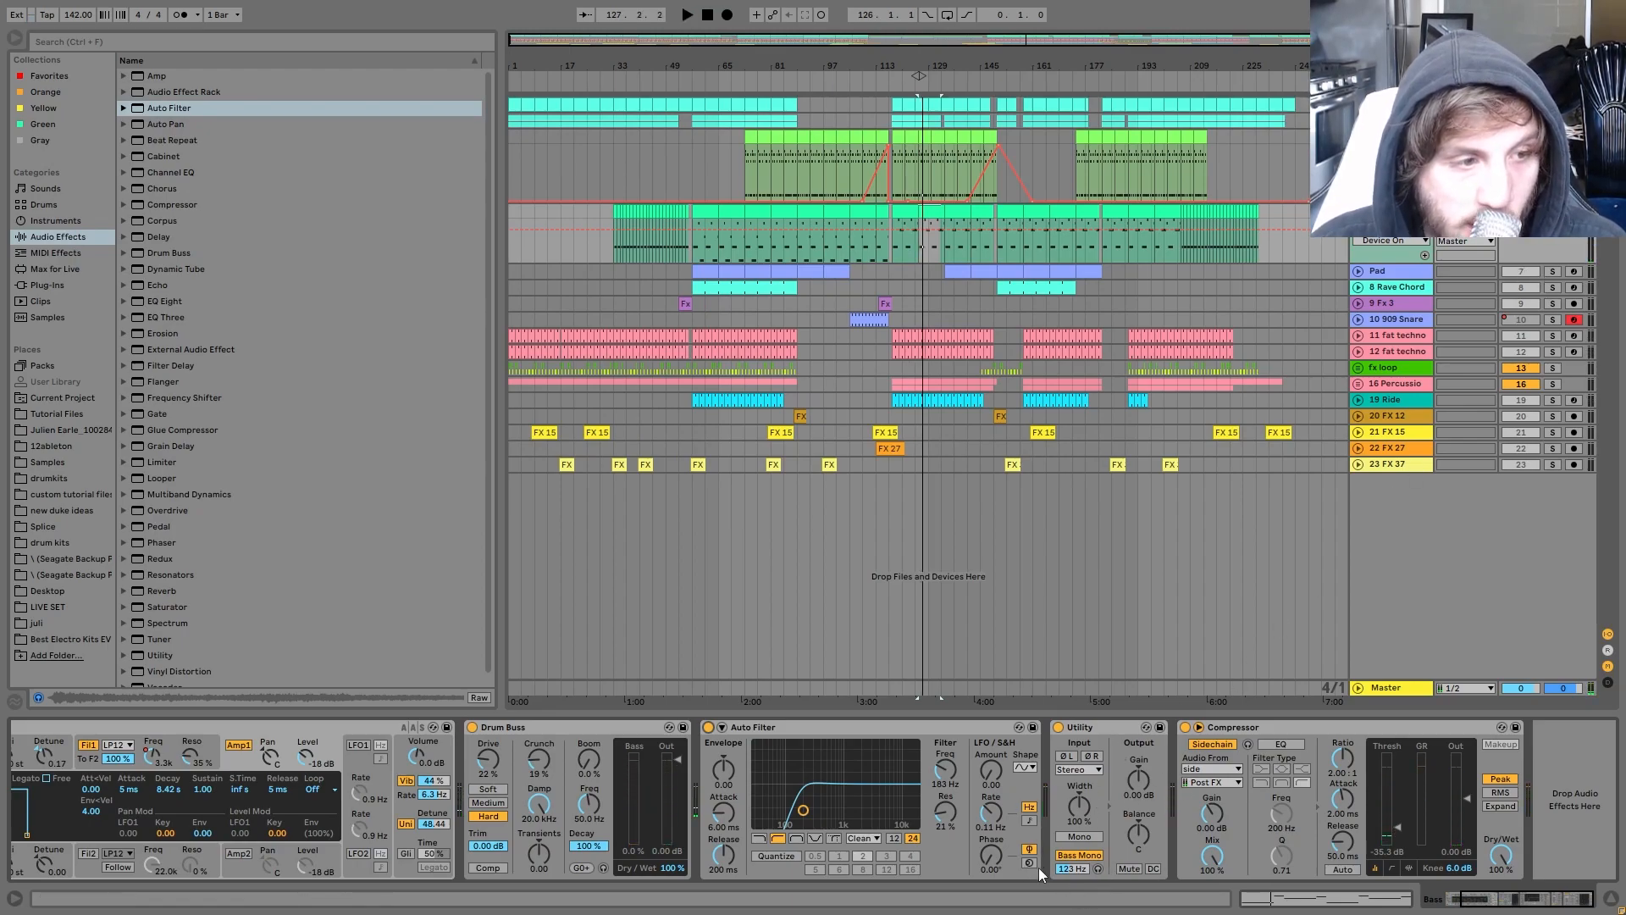
click(1260, 730)
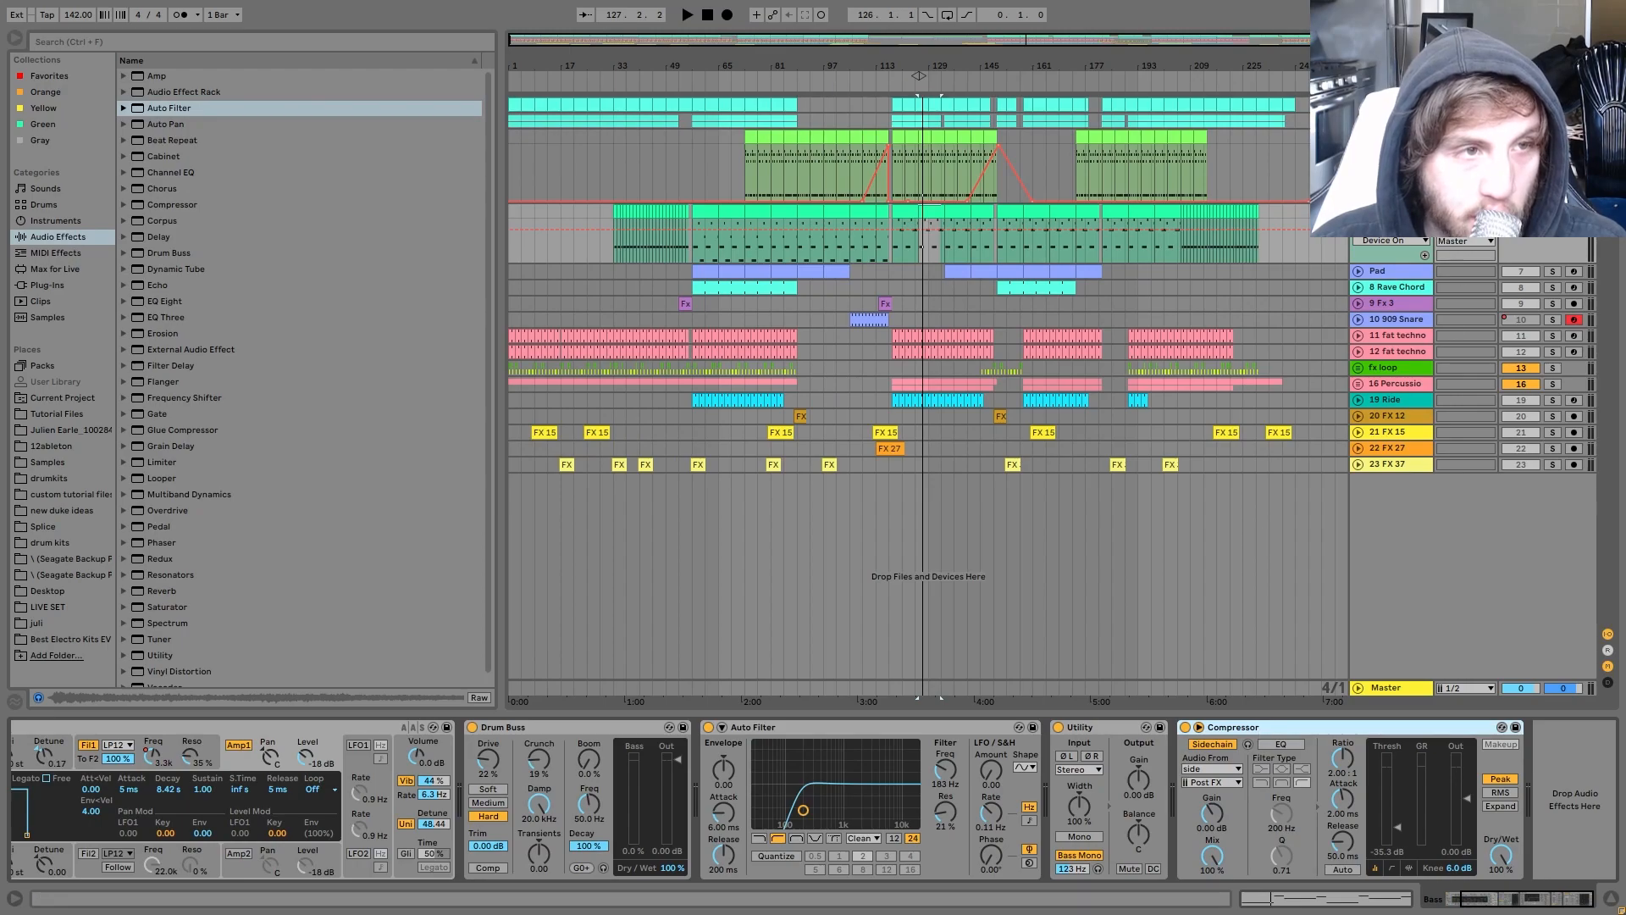
key(space)
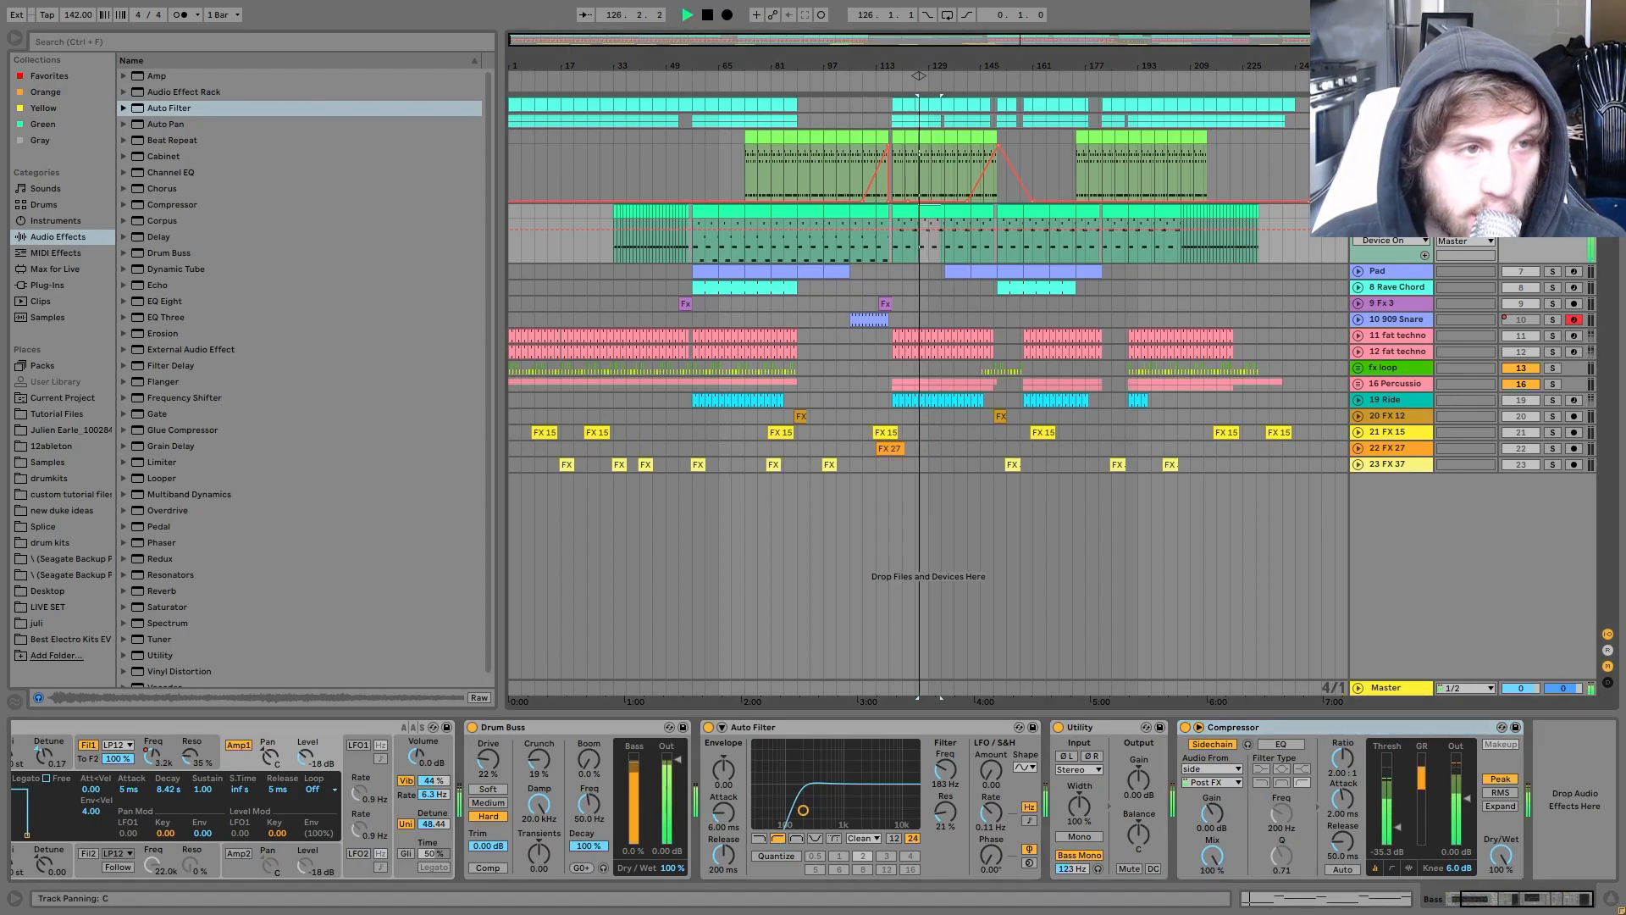
key(space)
Step: Solo and unfold the Pad track, play it from bar 158 and open that clip's notes
click(1552, 271)
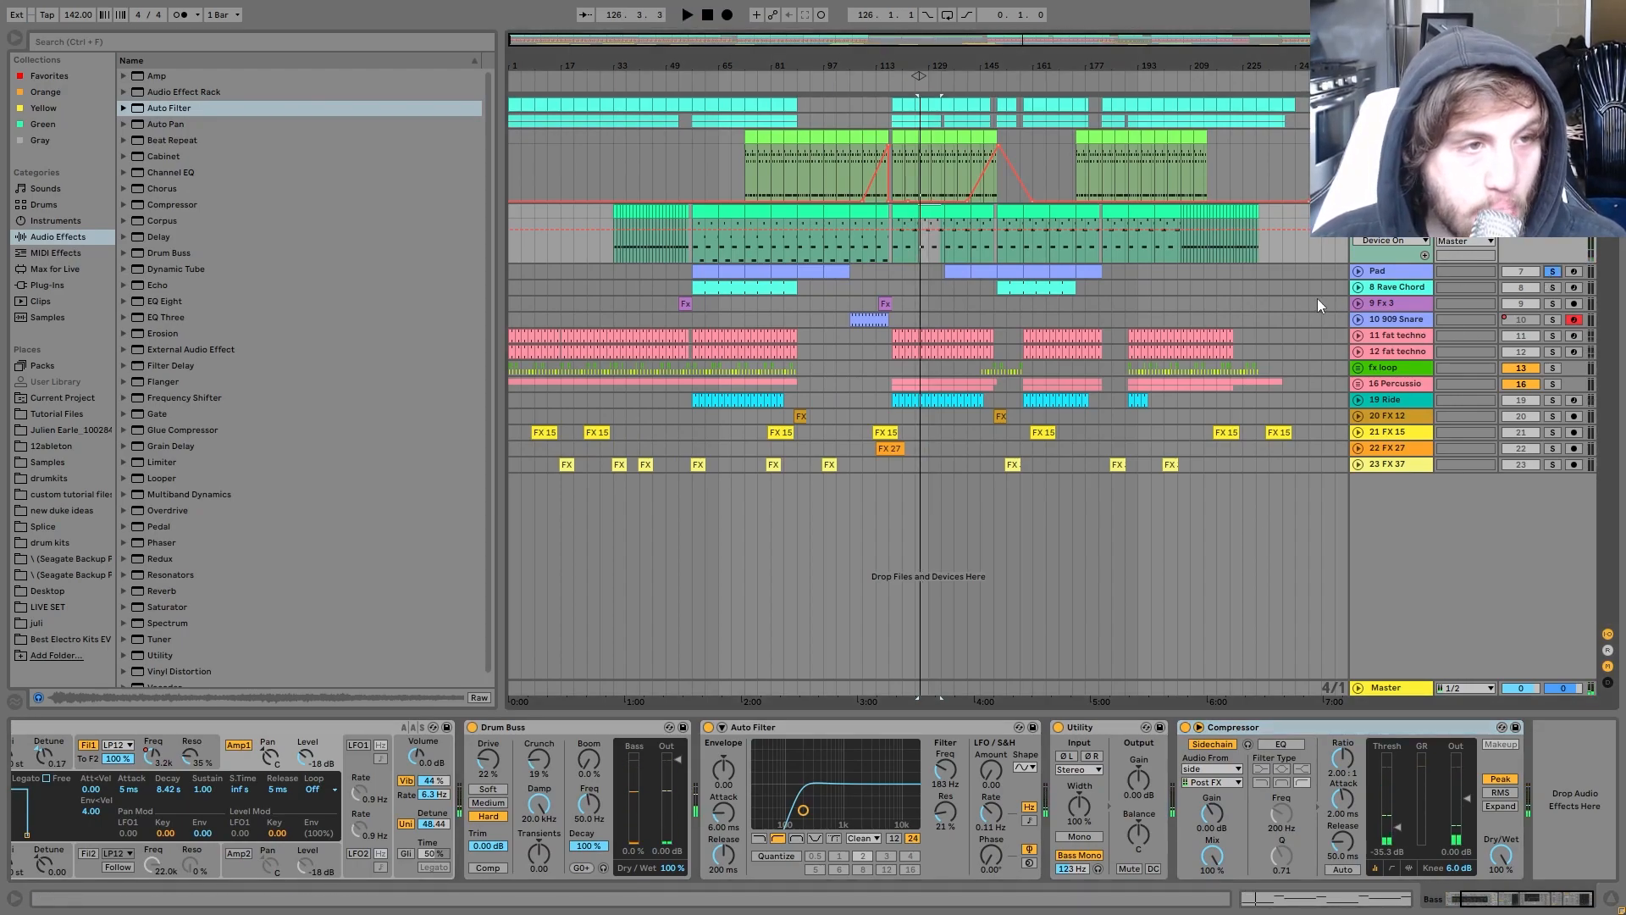
click(1357, 271)
drag(1025, 288, 1050, 288)
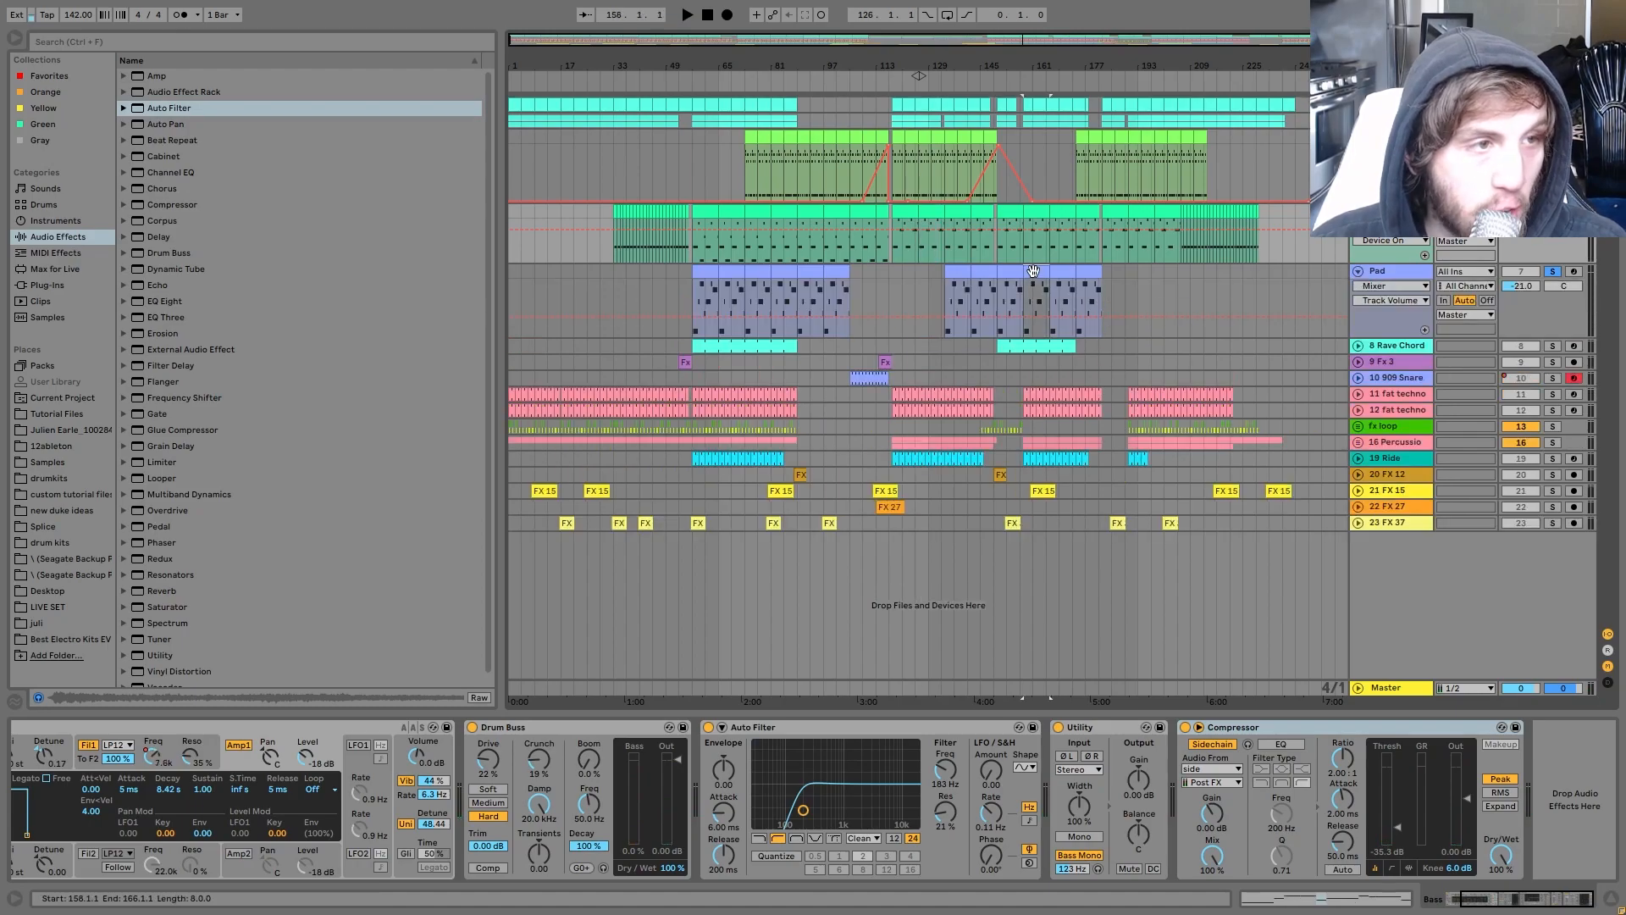
key(space)
click(1041, 272)
double_click(1039, 307)
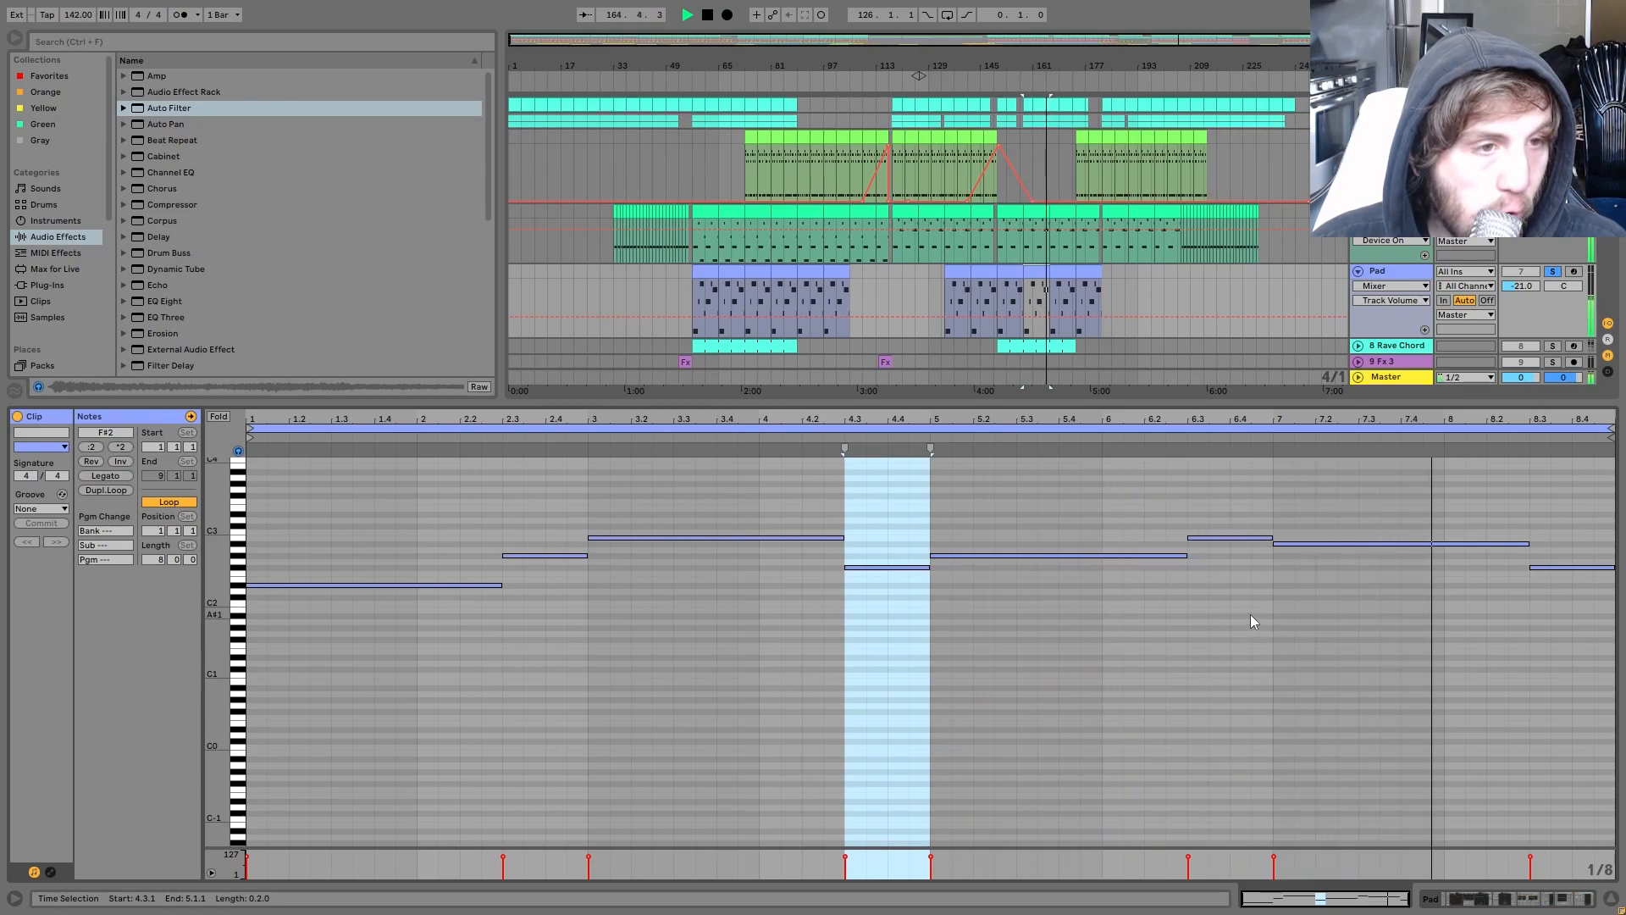
Step: Stop playback and compare the Bass clip's notes at bar 158 with the Pad clip's notes
key(space)
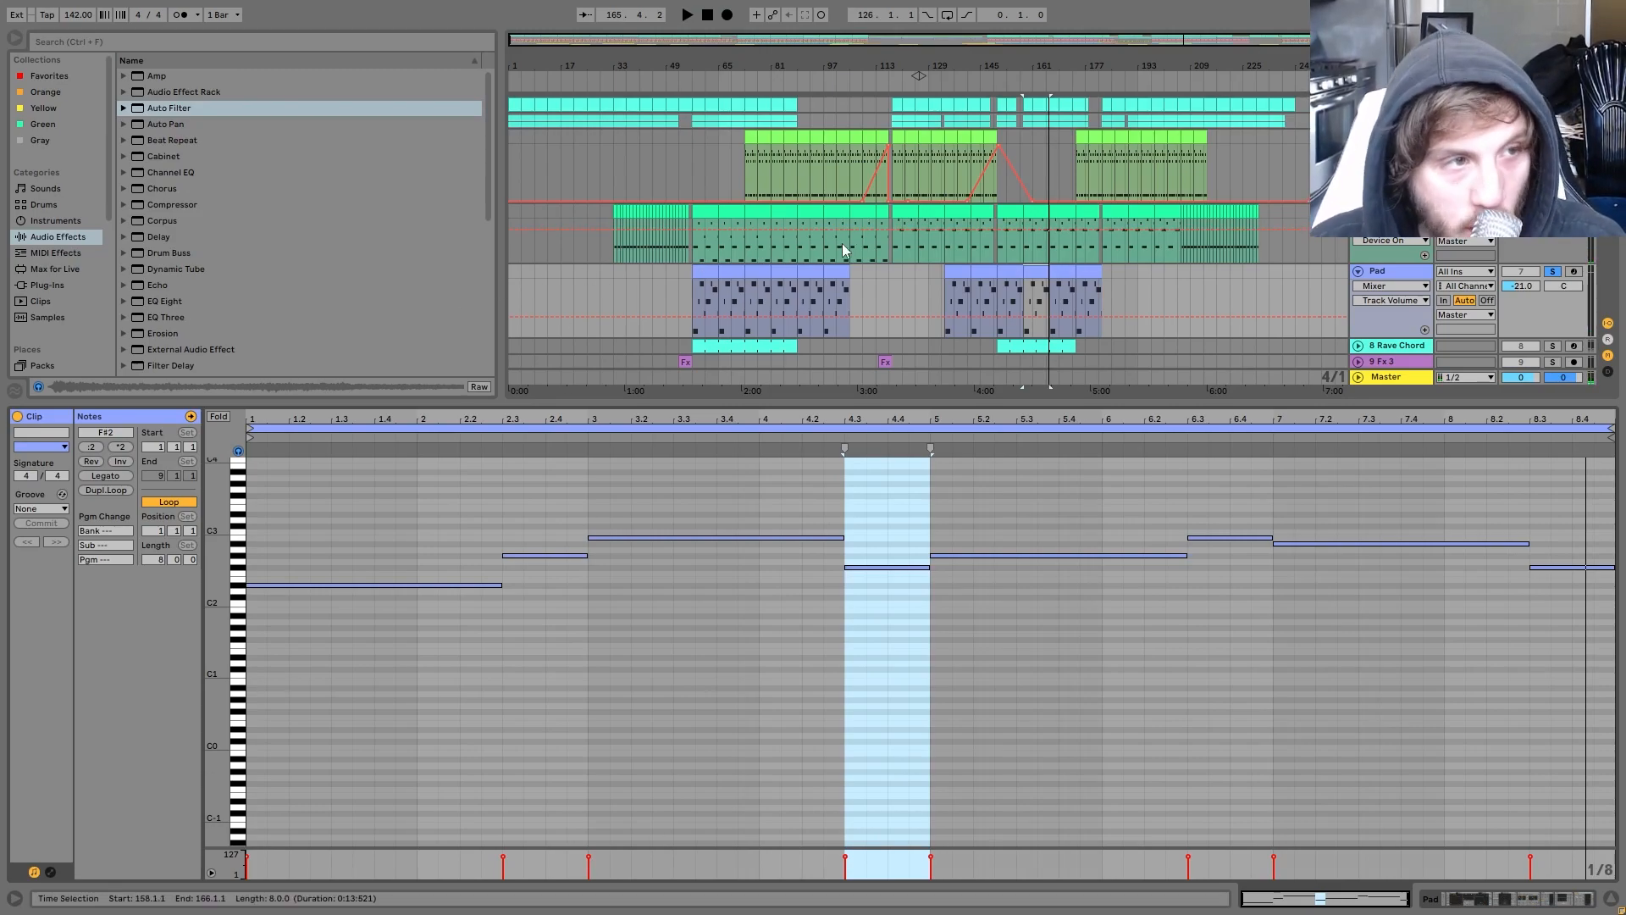
click(1056, 205)
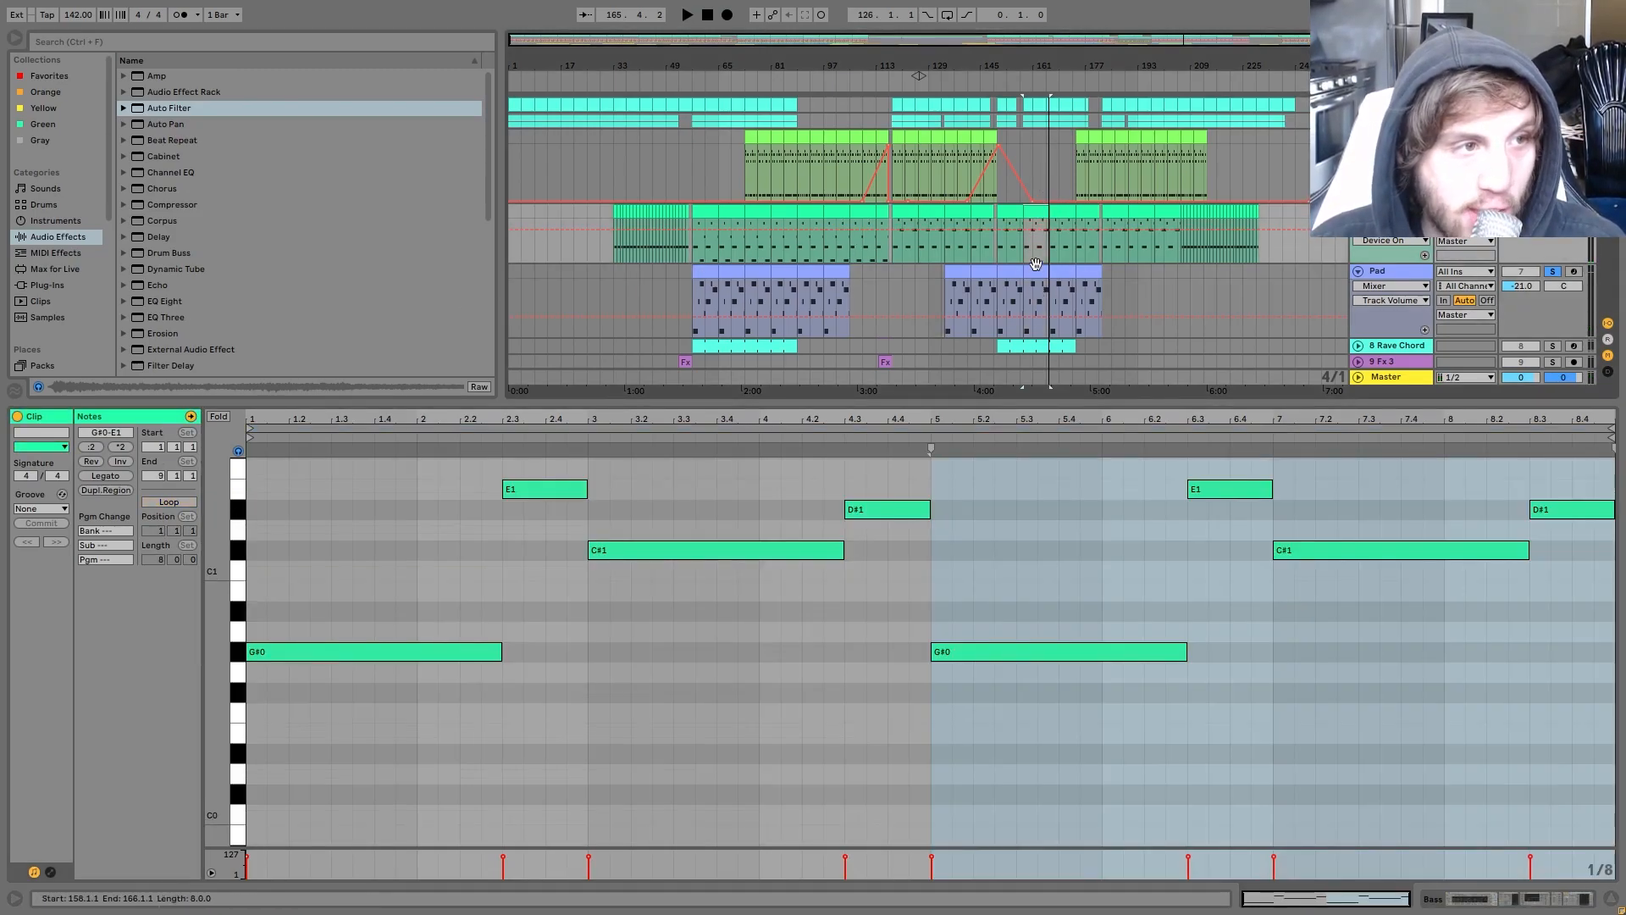
click(1035, 264)
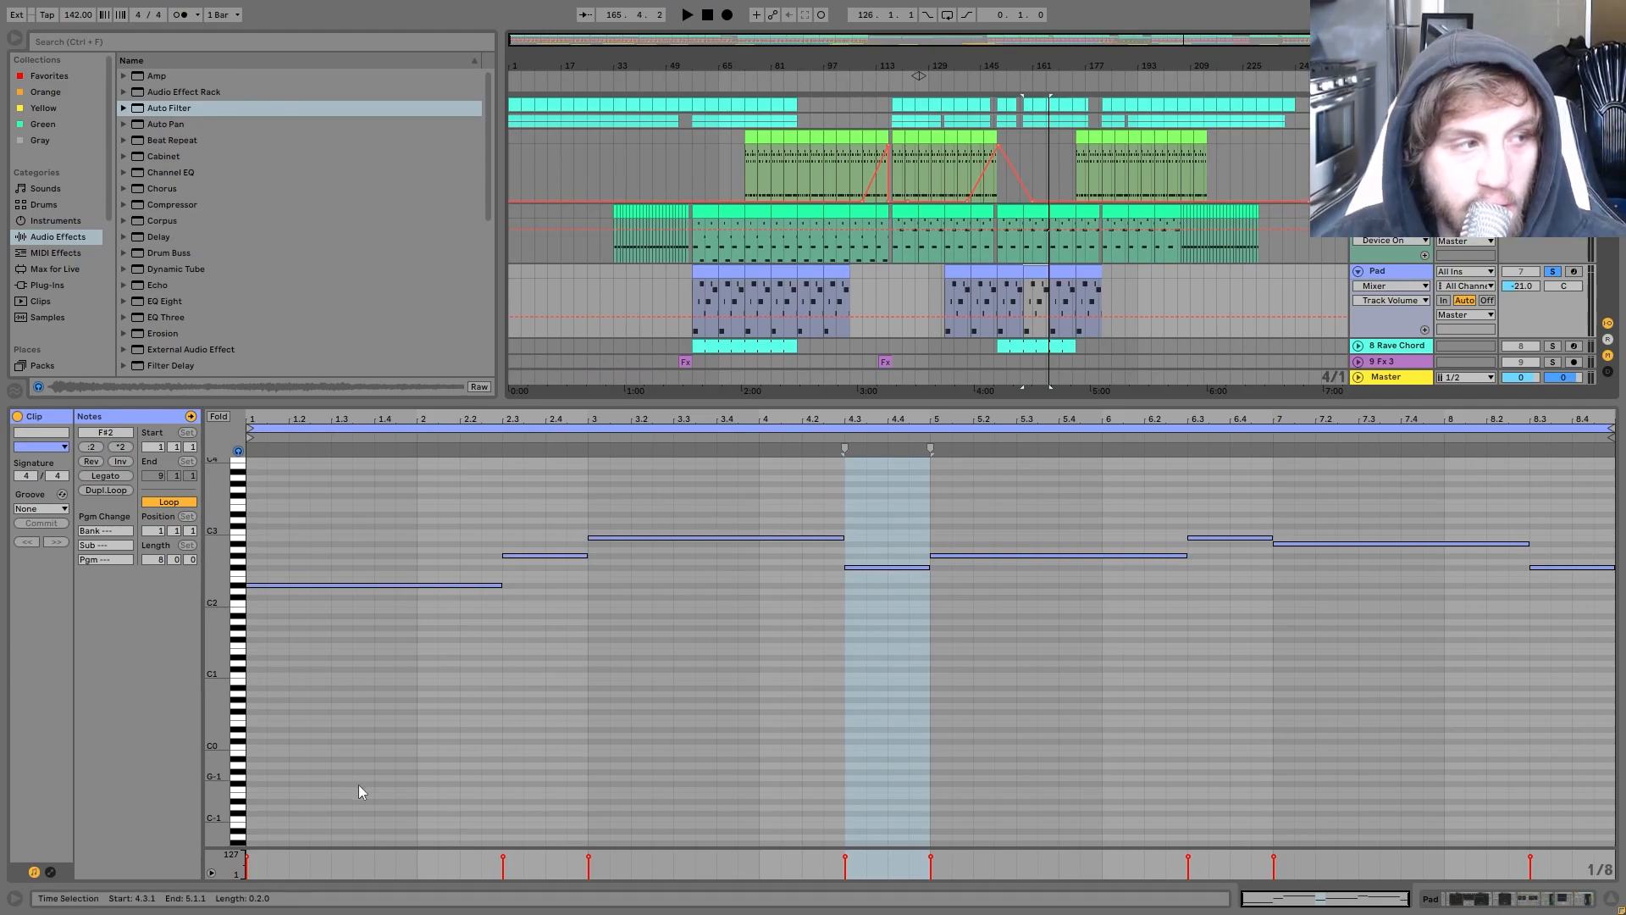
Step: Select each note of the Pad clip in turn, from D#2 at 1.1.1 to F#2 at 8.3.1, to examine the melody
drag(374, 537, 365, 652)
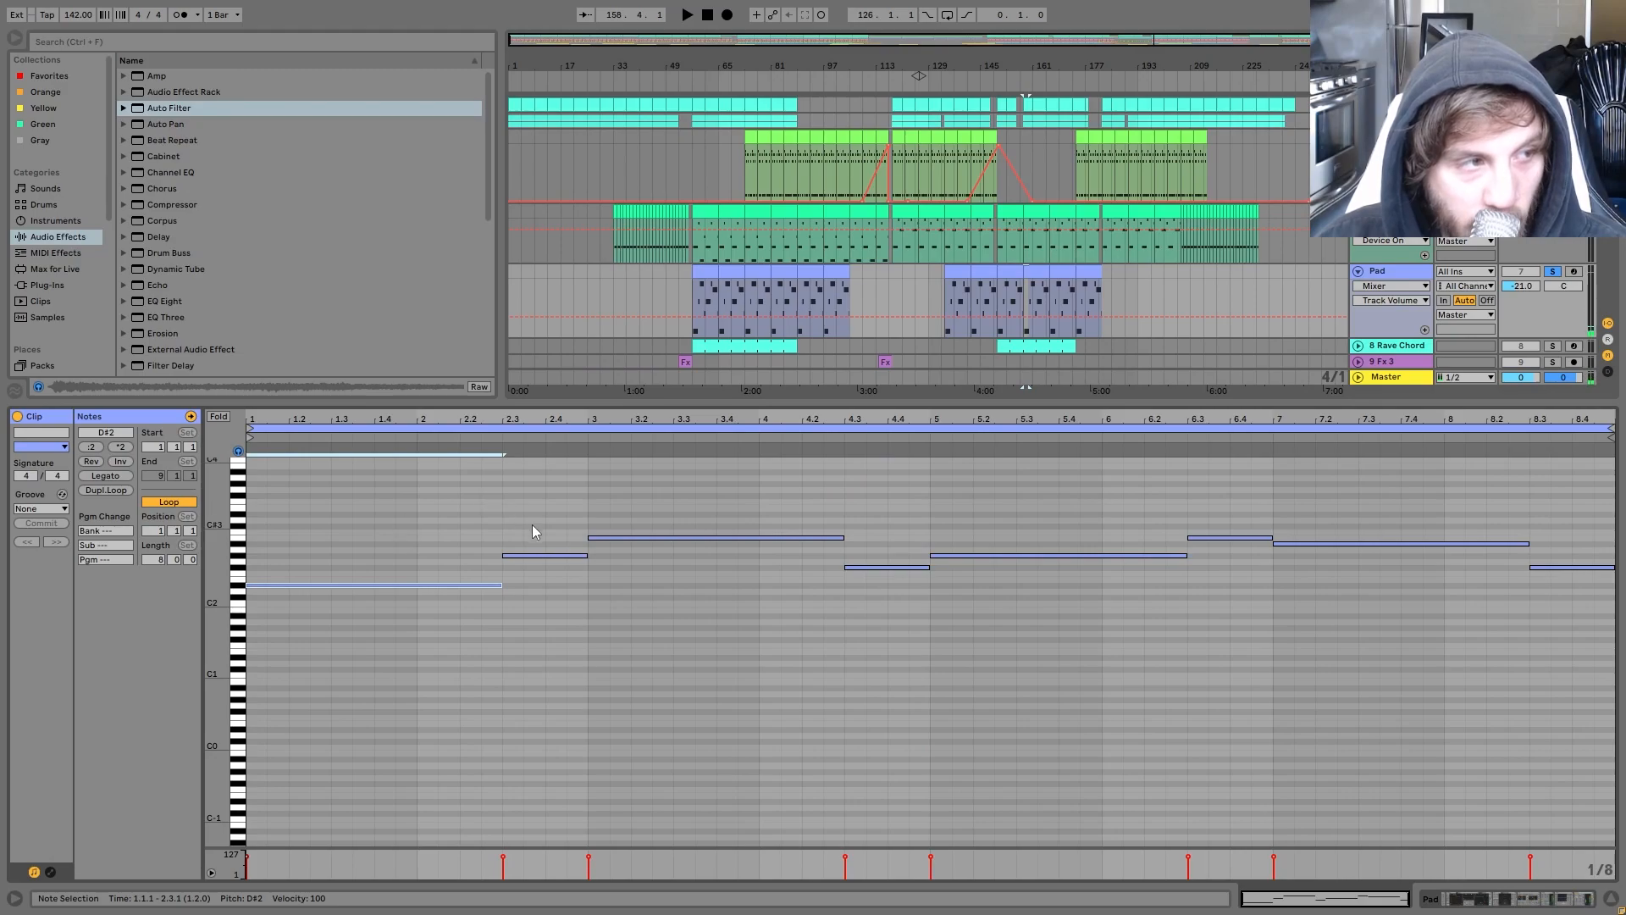
drag(533, 512, 545, 627)
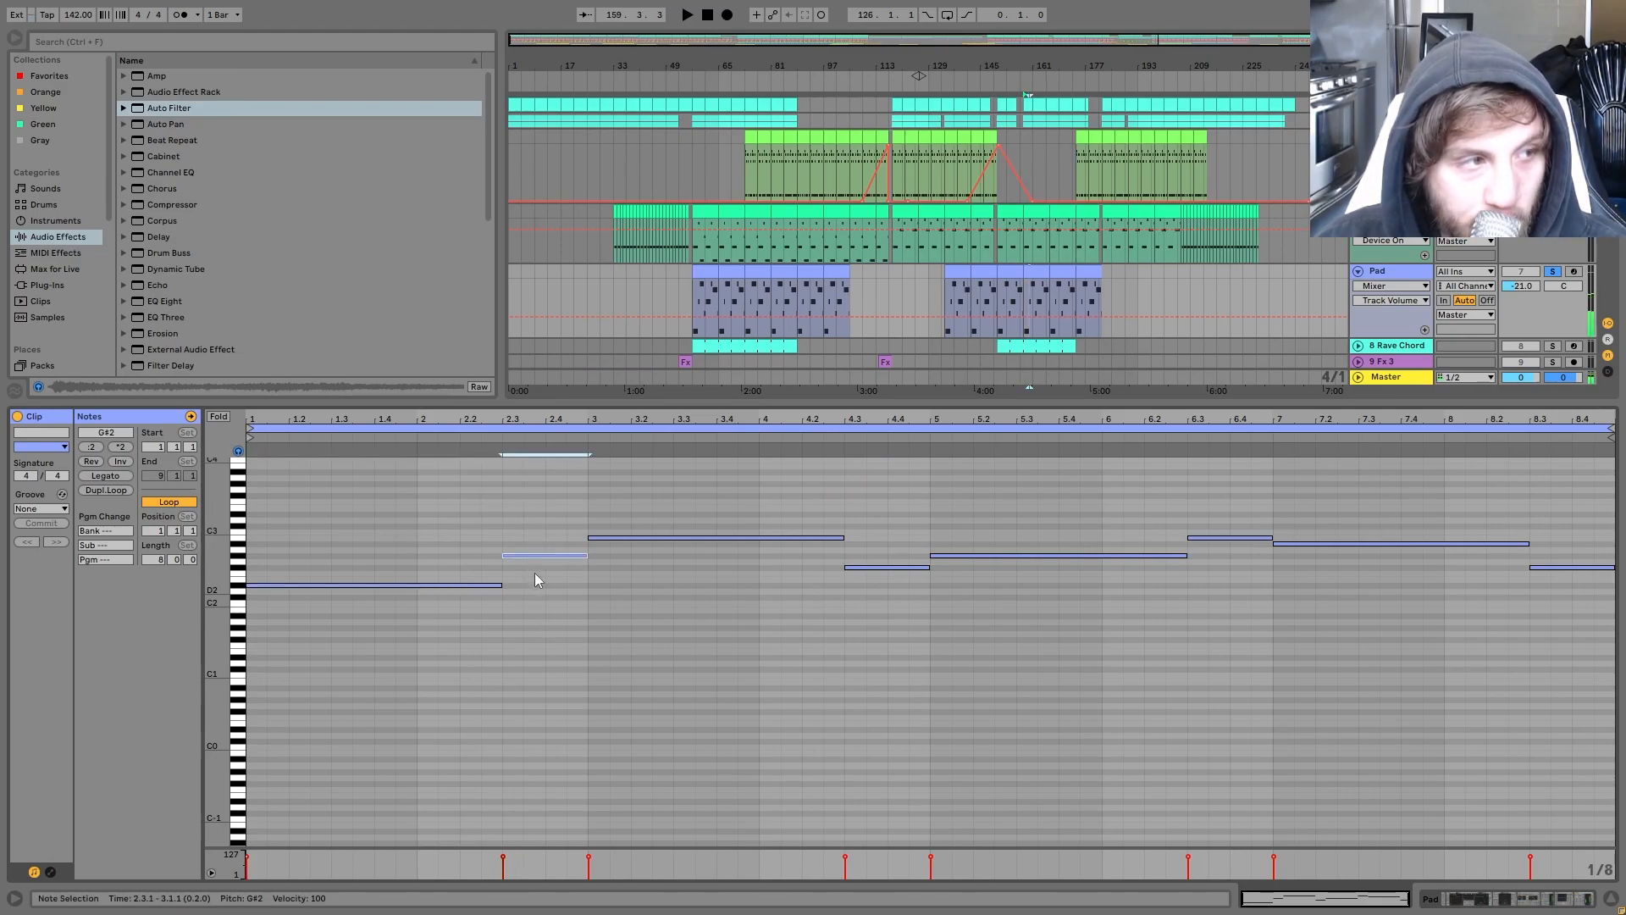
drag(653, 516, 657, 622)
drag(878, 552, 872, 656)
drag(995, 499, 984, 670)
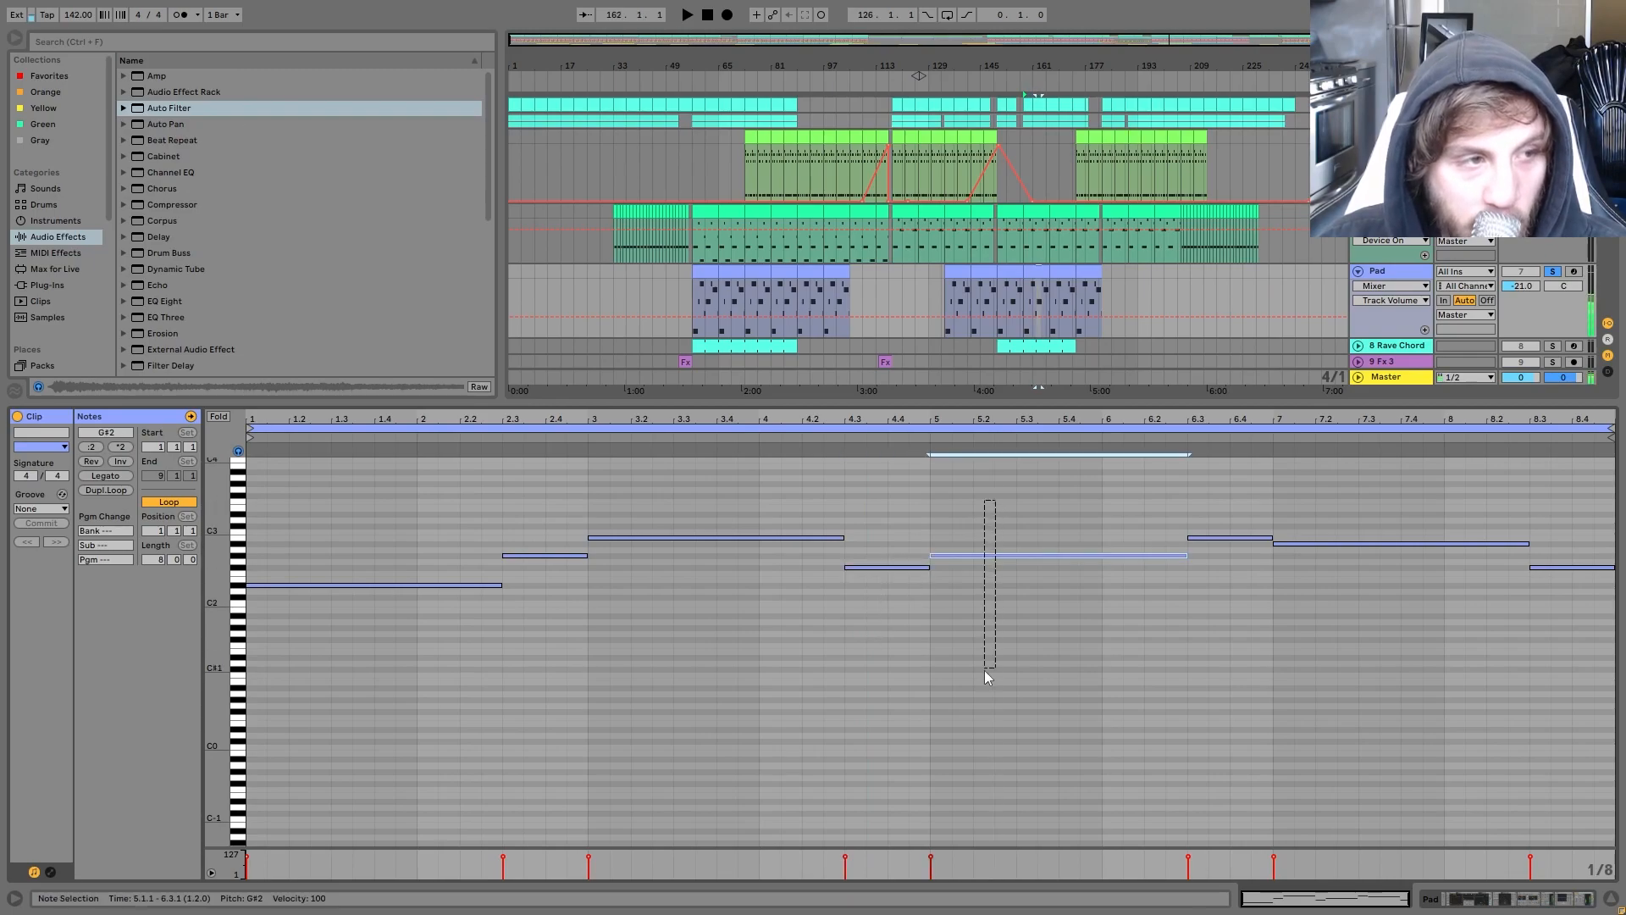
drag(1242, 486, 1233, 613)
drag(1324, 474, 1336, 637)
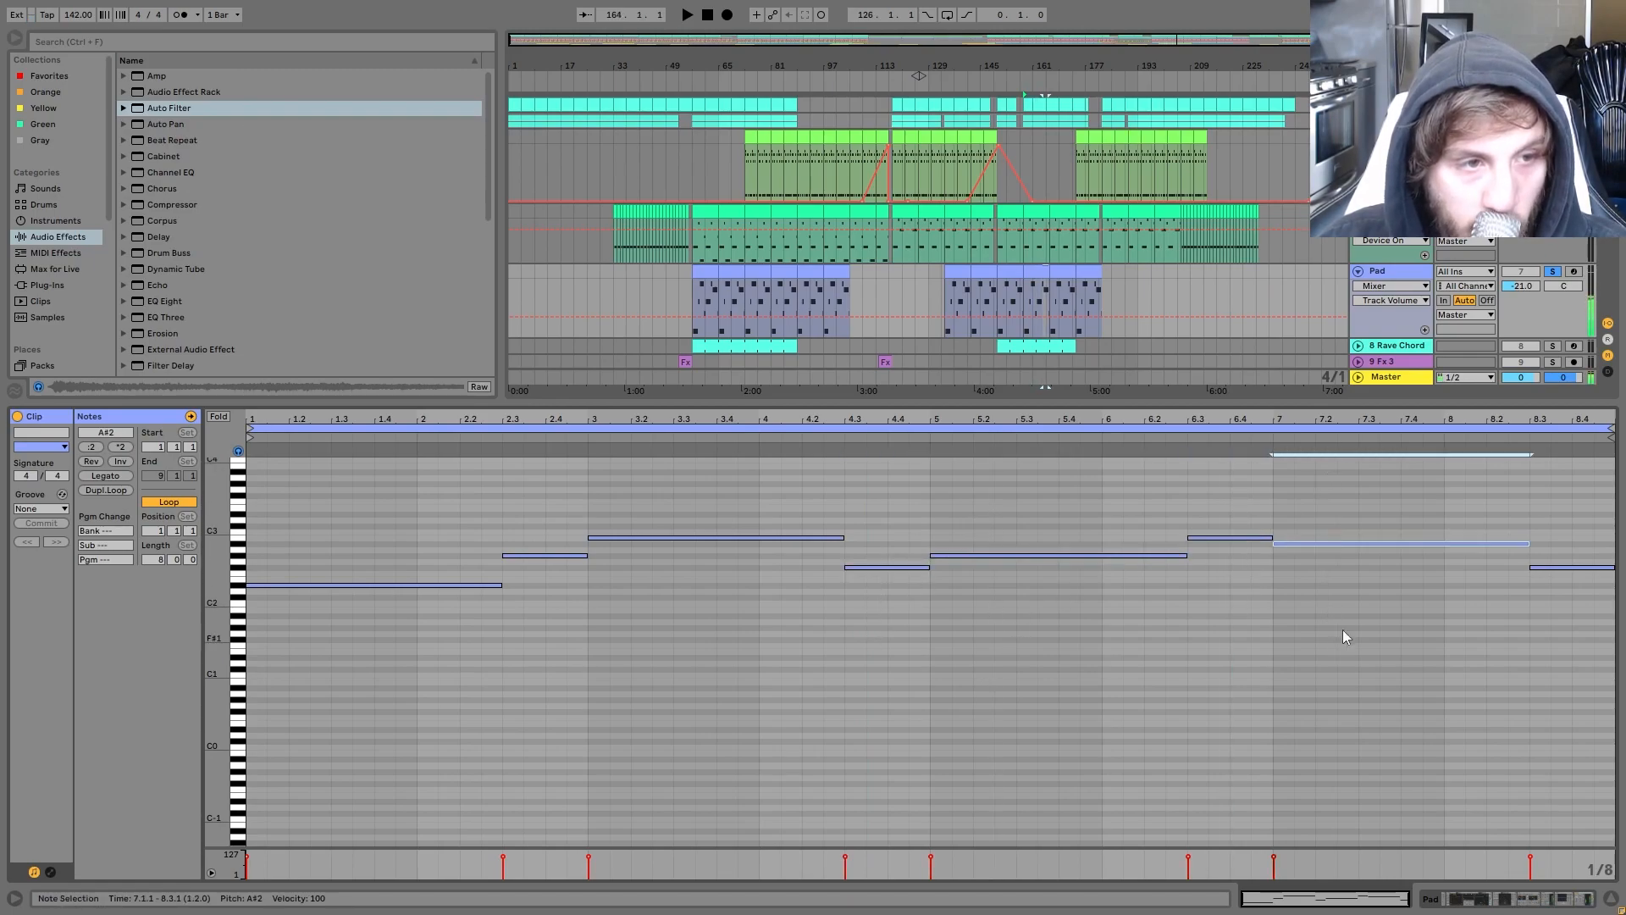
drag(1583, 528, 1571, 689)
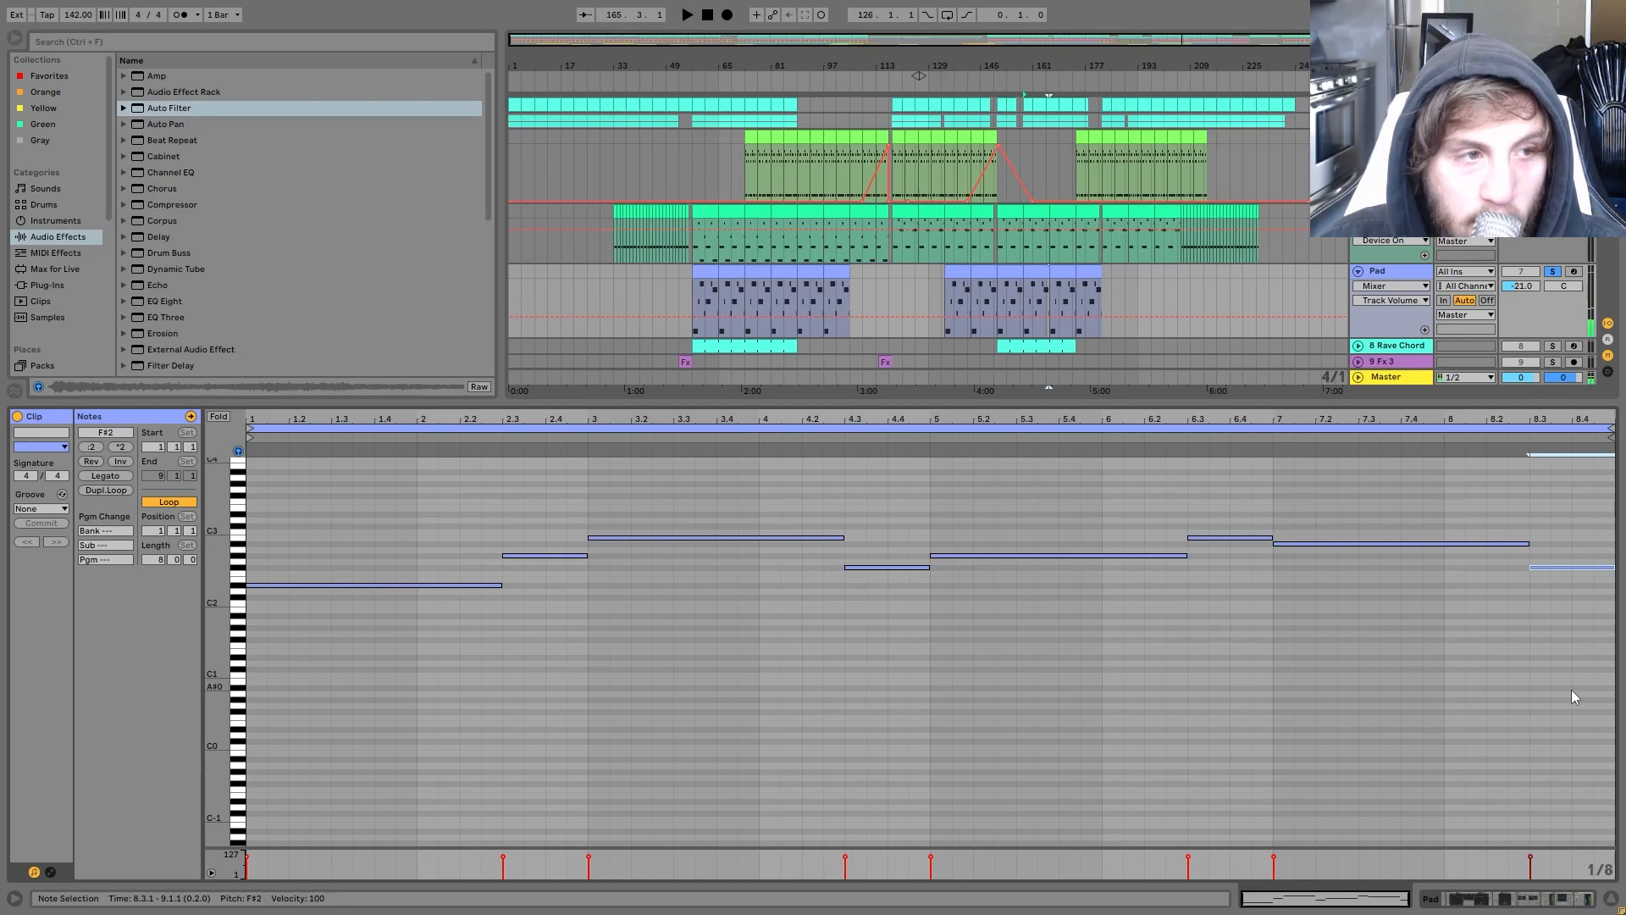
drag(1592, 697, 1601, 732)
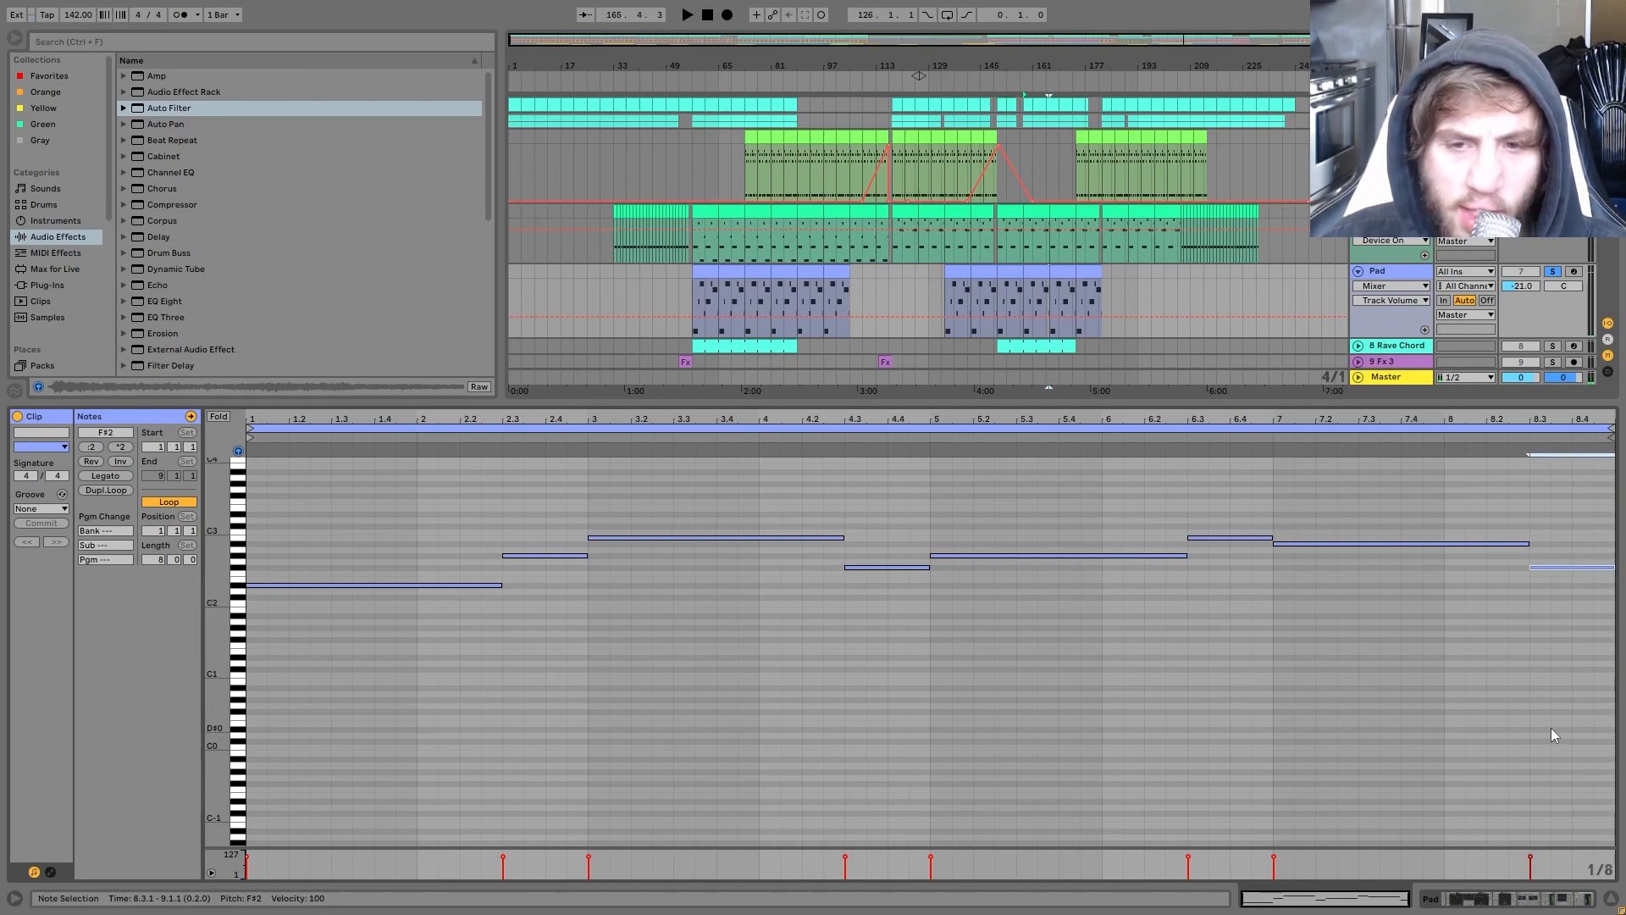
Step: Audition the Pad clip from bar 158 and switch from its notes to its device chain
key(space)
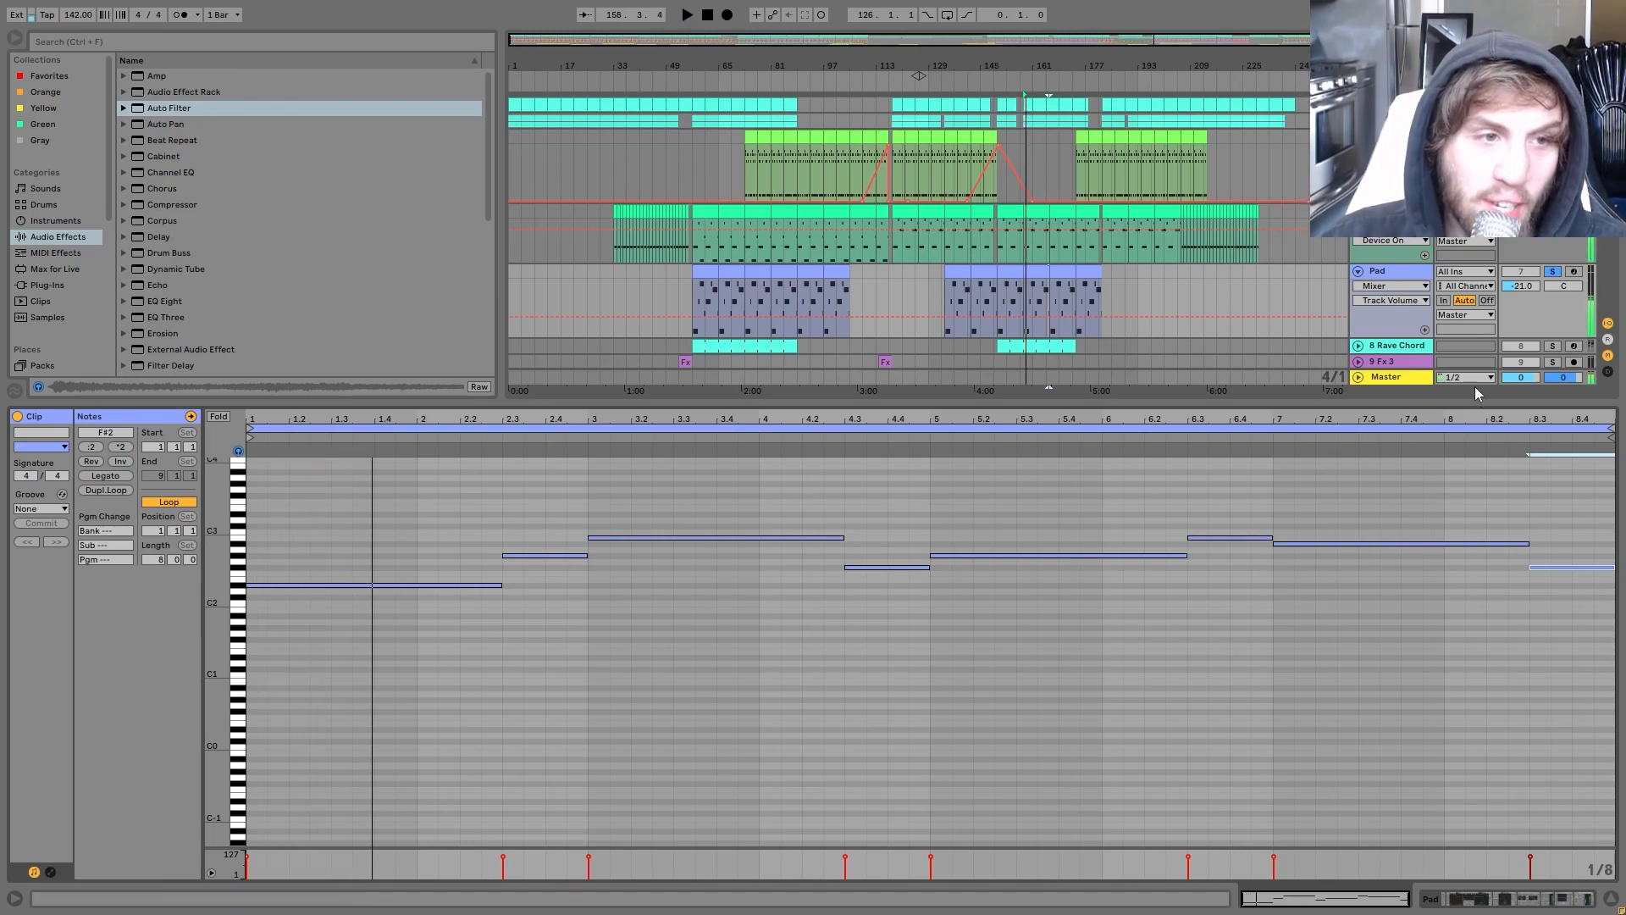
click(1424, 485)
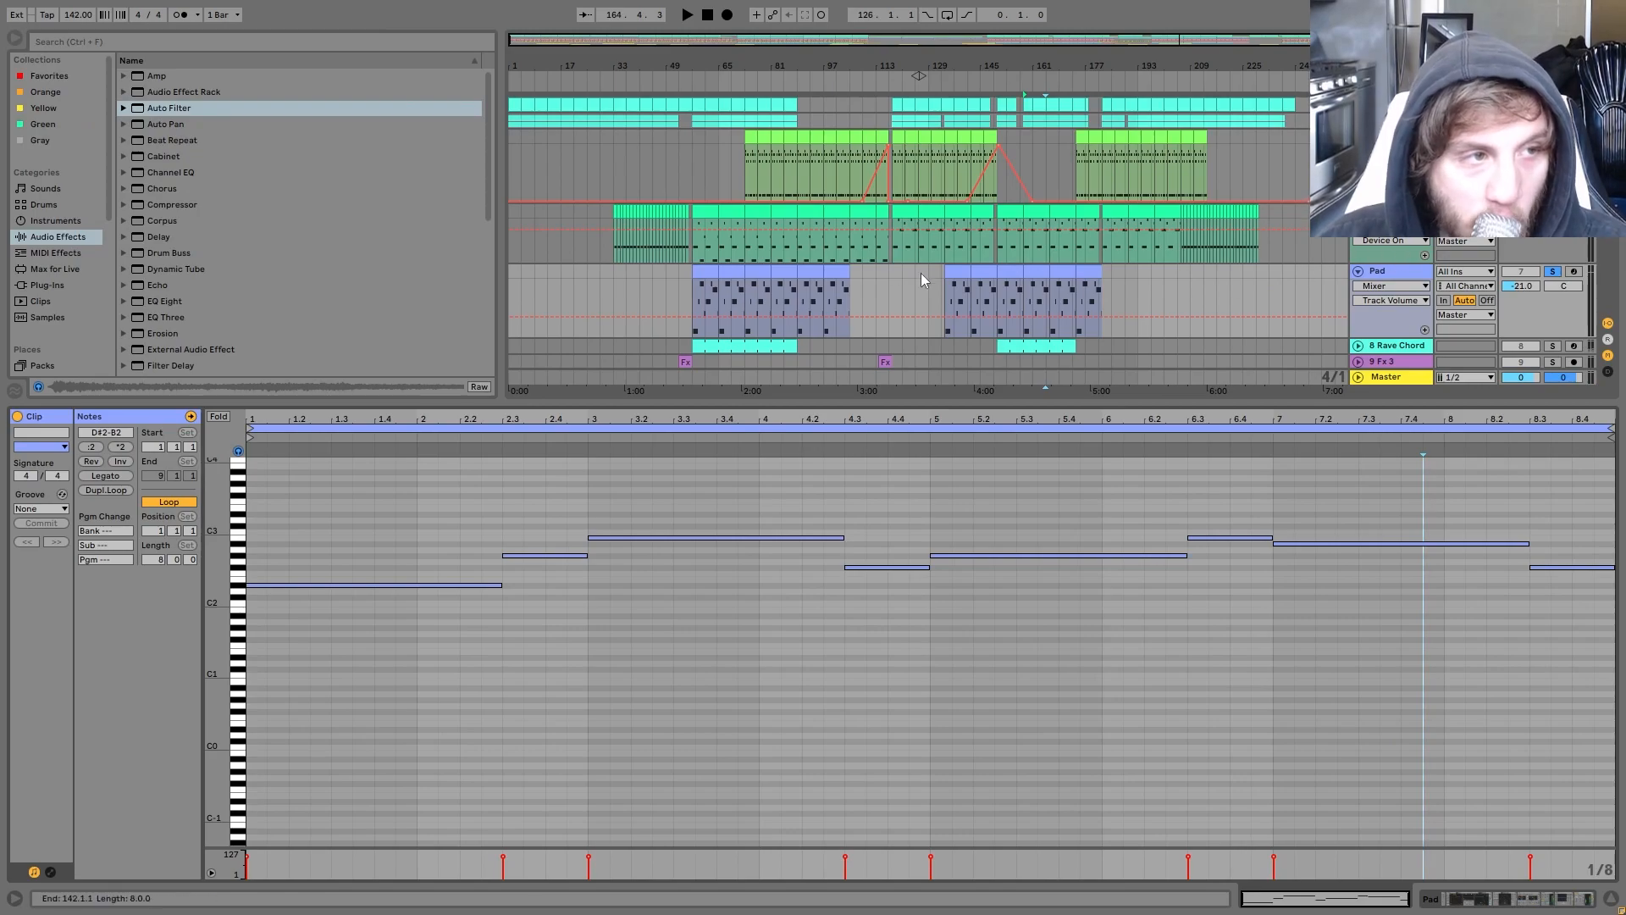
key(space)
key(shift+Tab)
key(space)
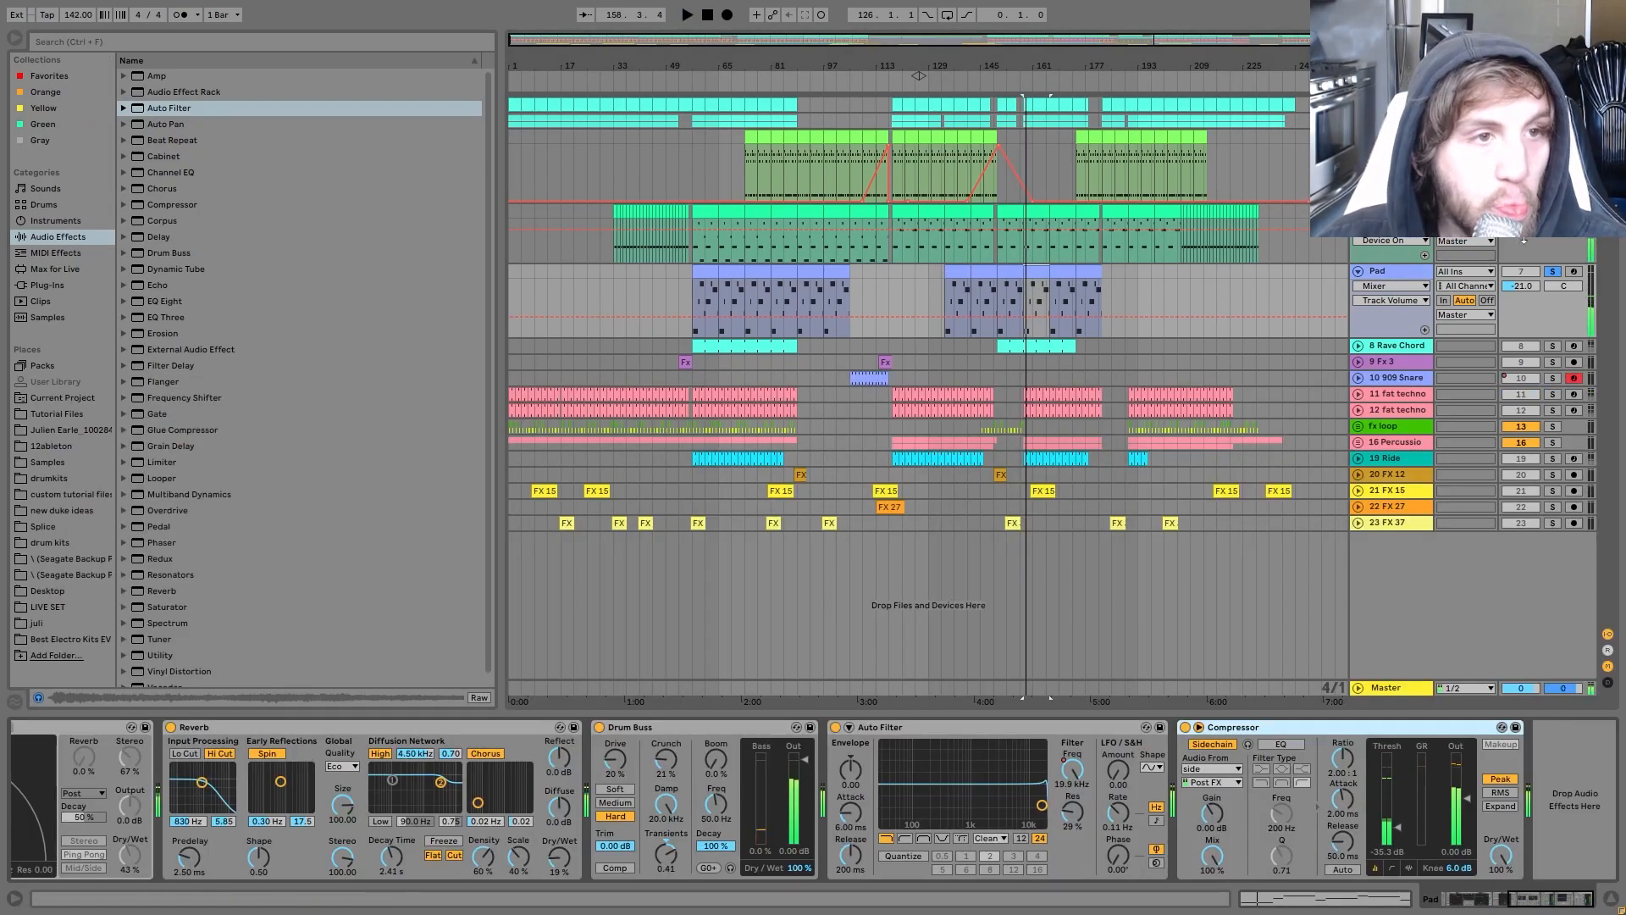
Step: Check the Bass device chain, return to the Pad's chain and show Osc 2 of its Wavetable
click(1392, 212)
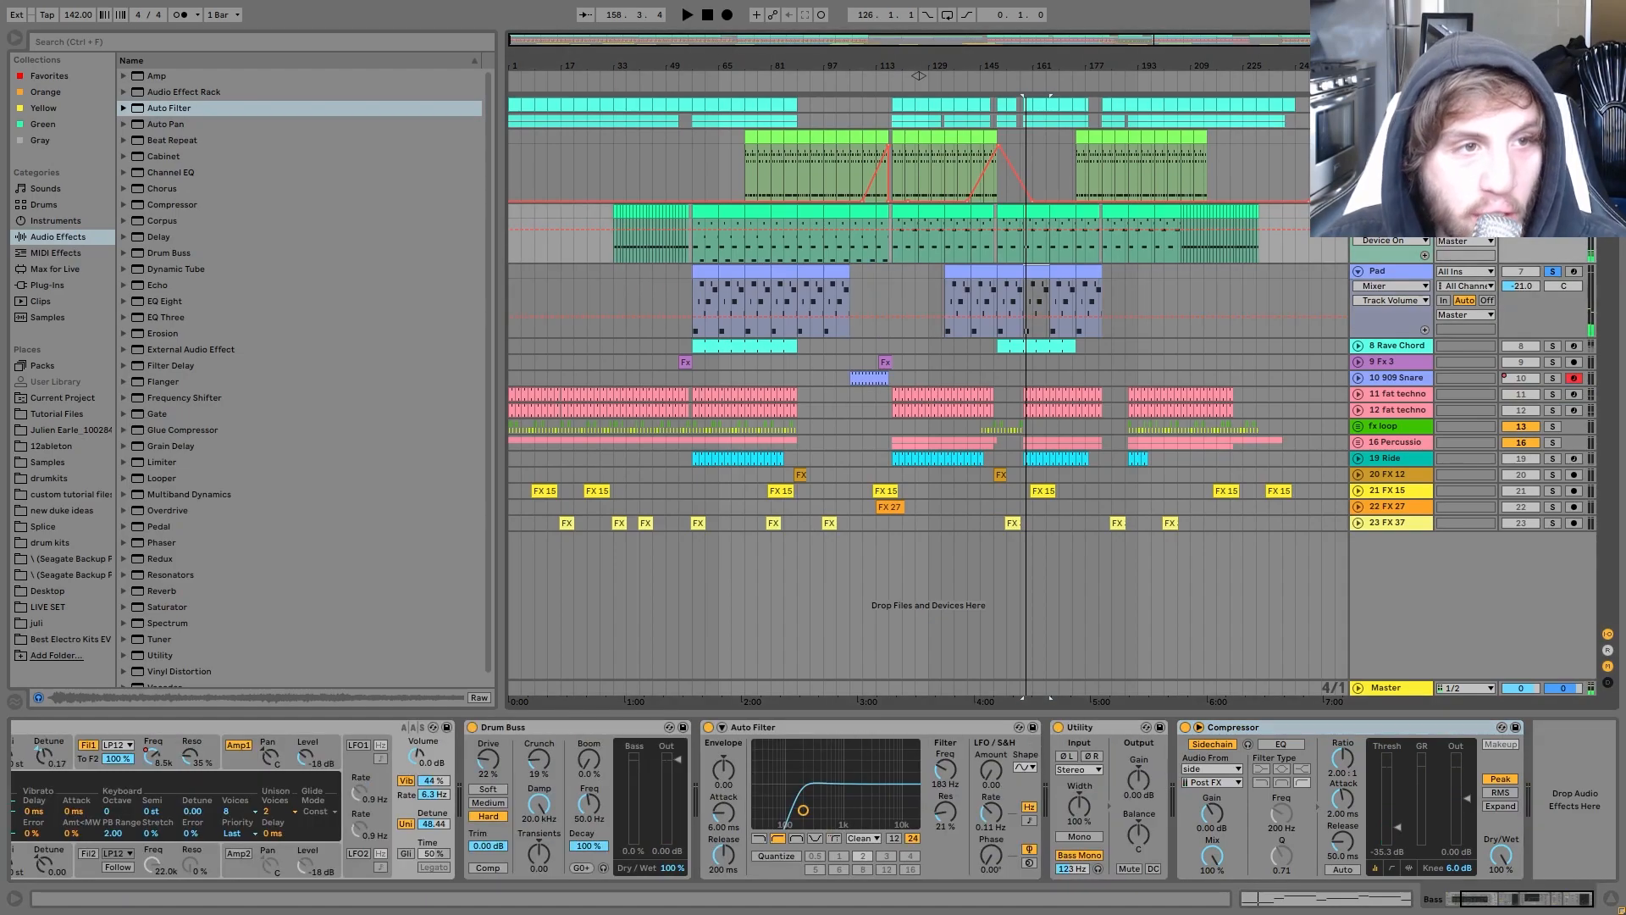
click(1379, 276)
drag(1539, 898, 1067, 910)
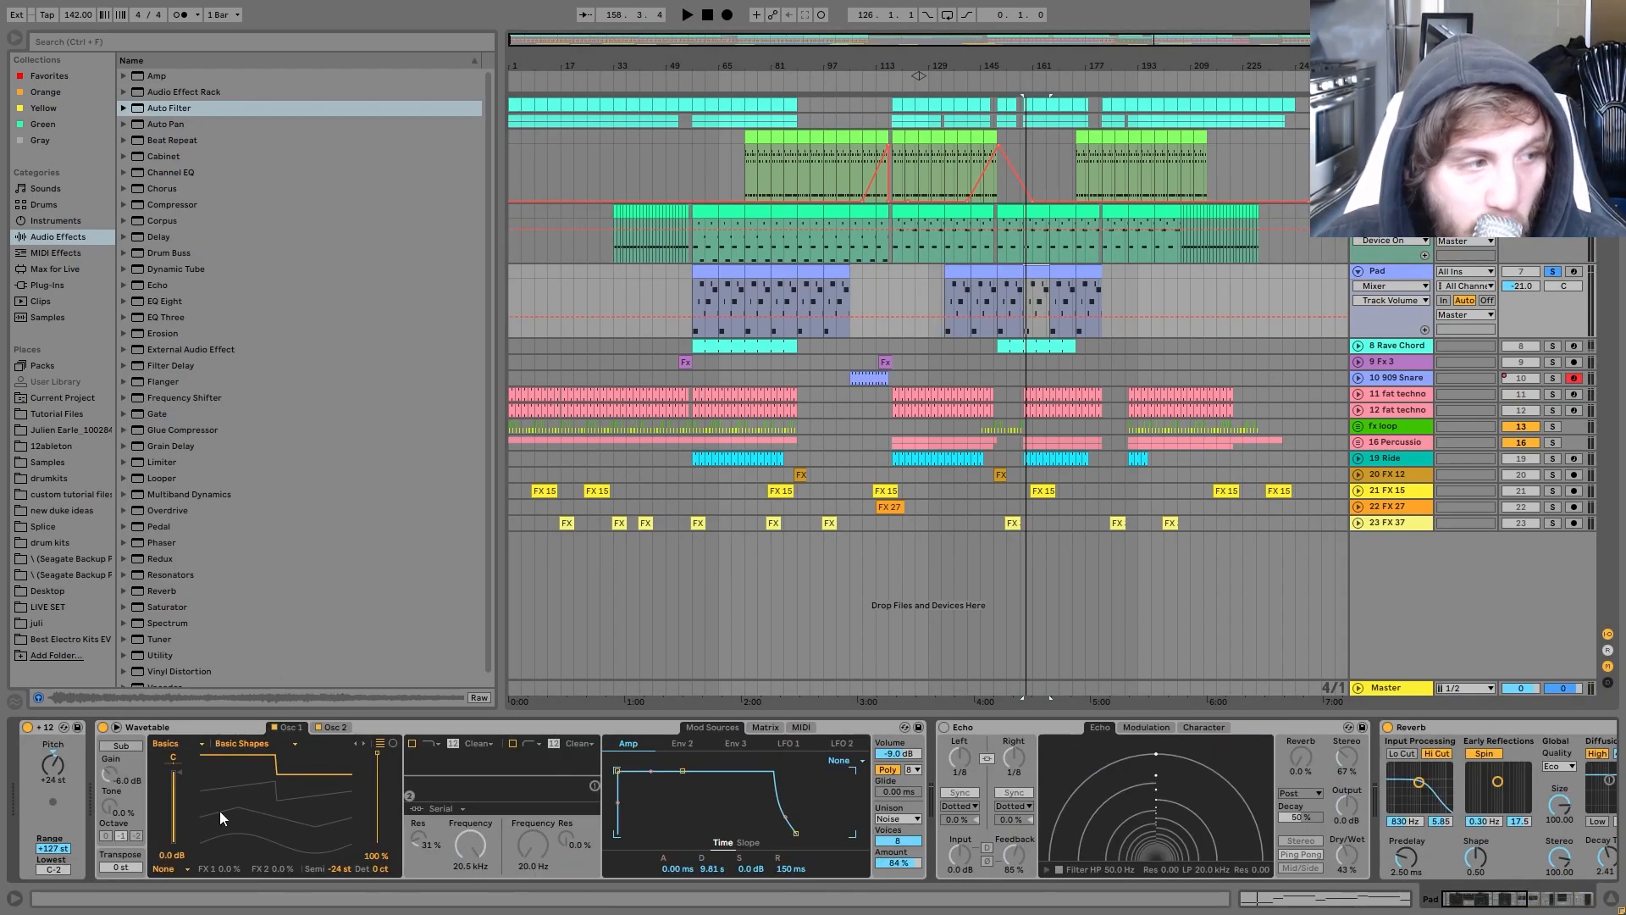
click(337, 728)
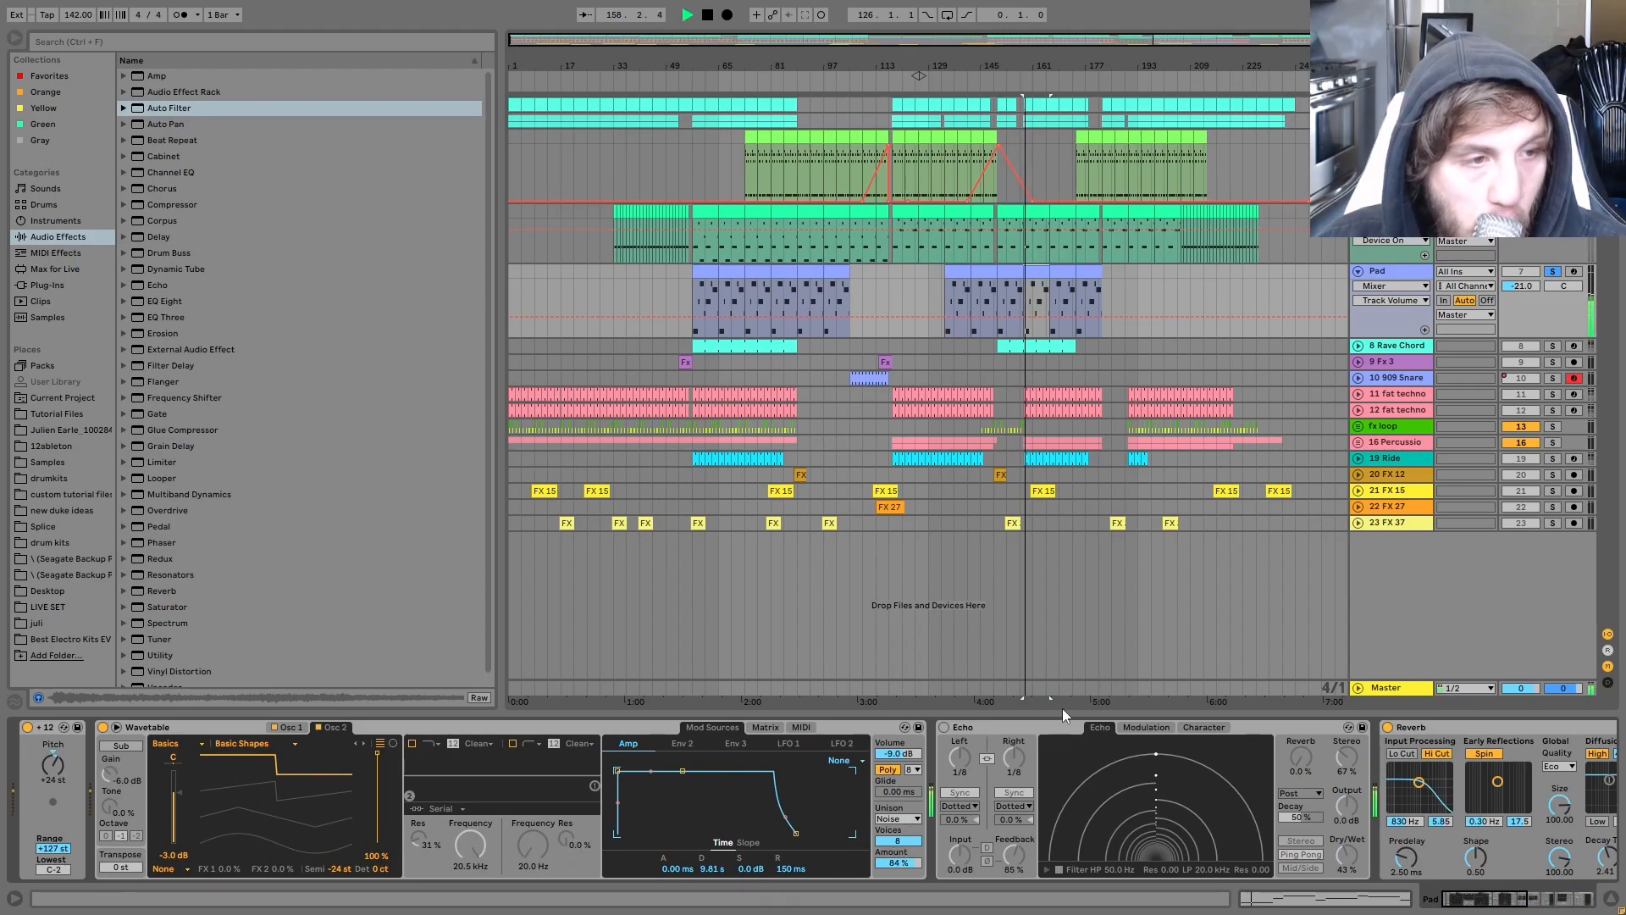
click(1050, 729)
key(space)
key(Delete)
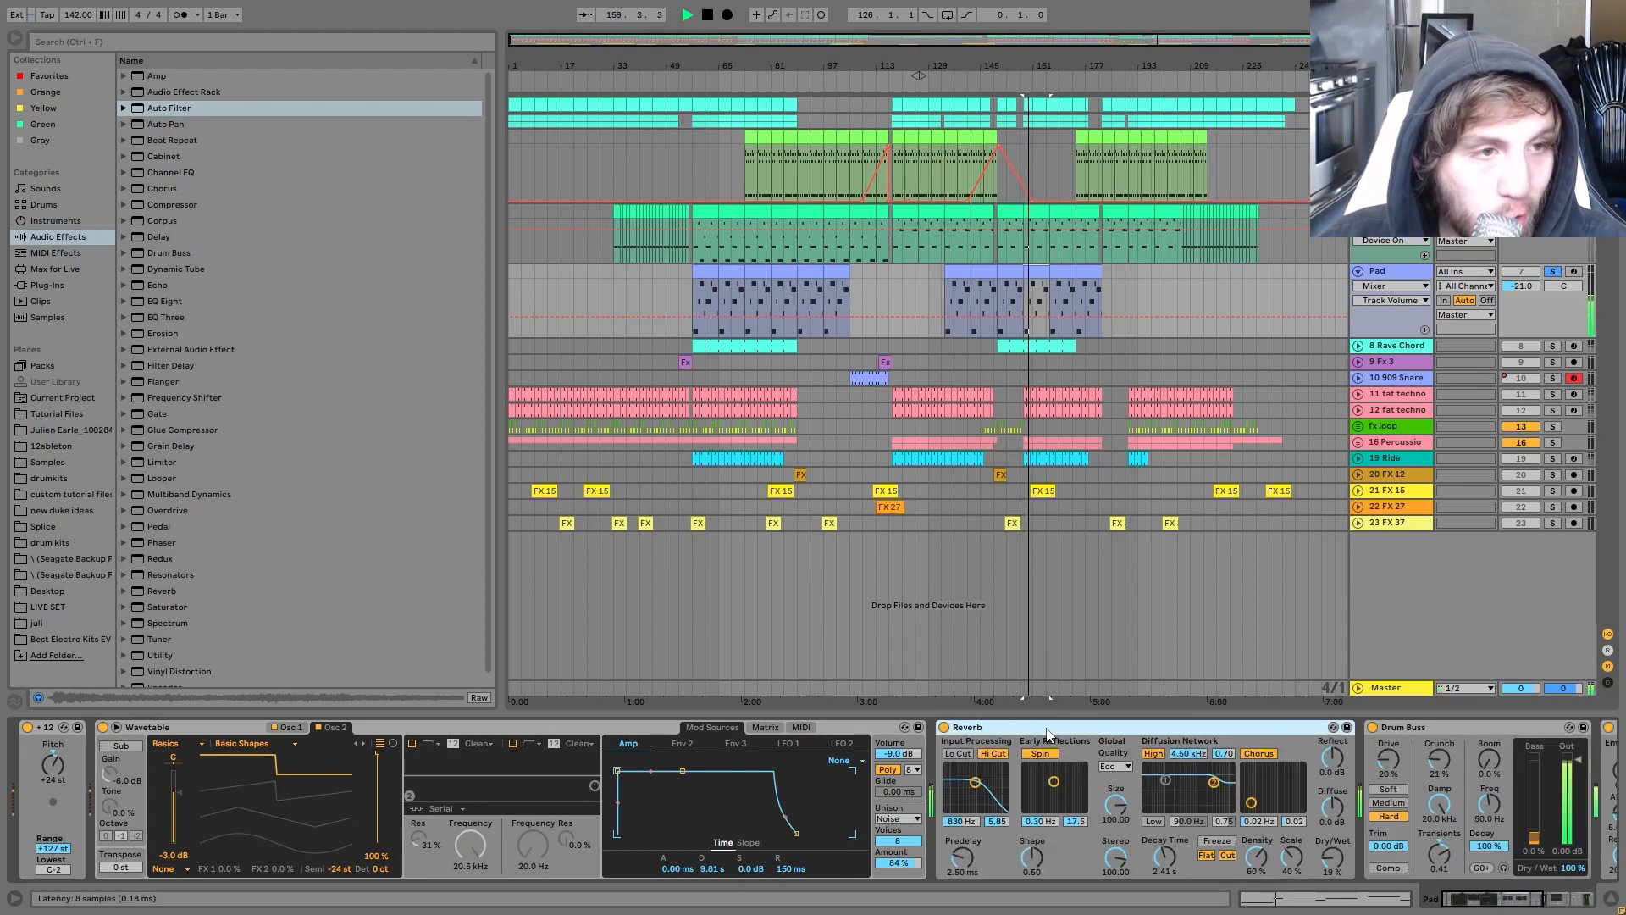
scroll(1095, 774, down, 2)
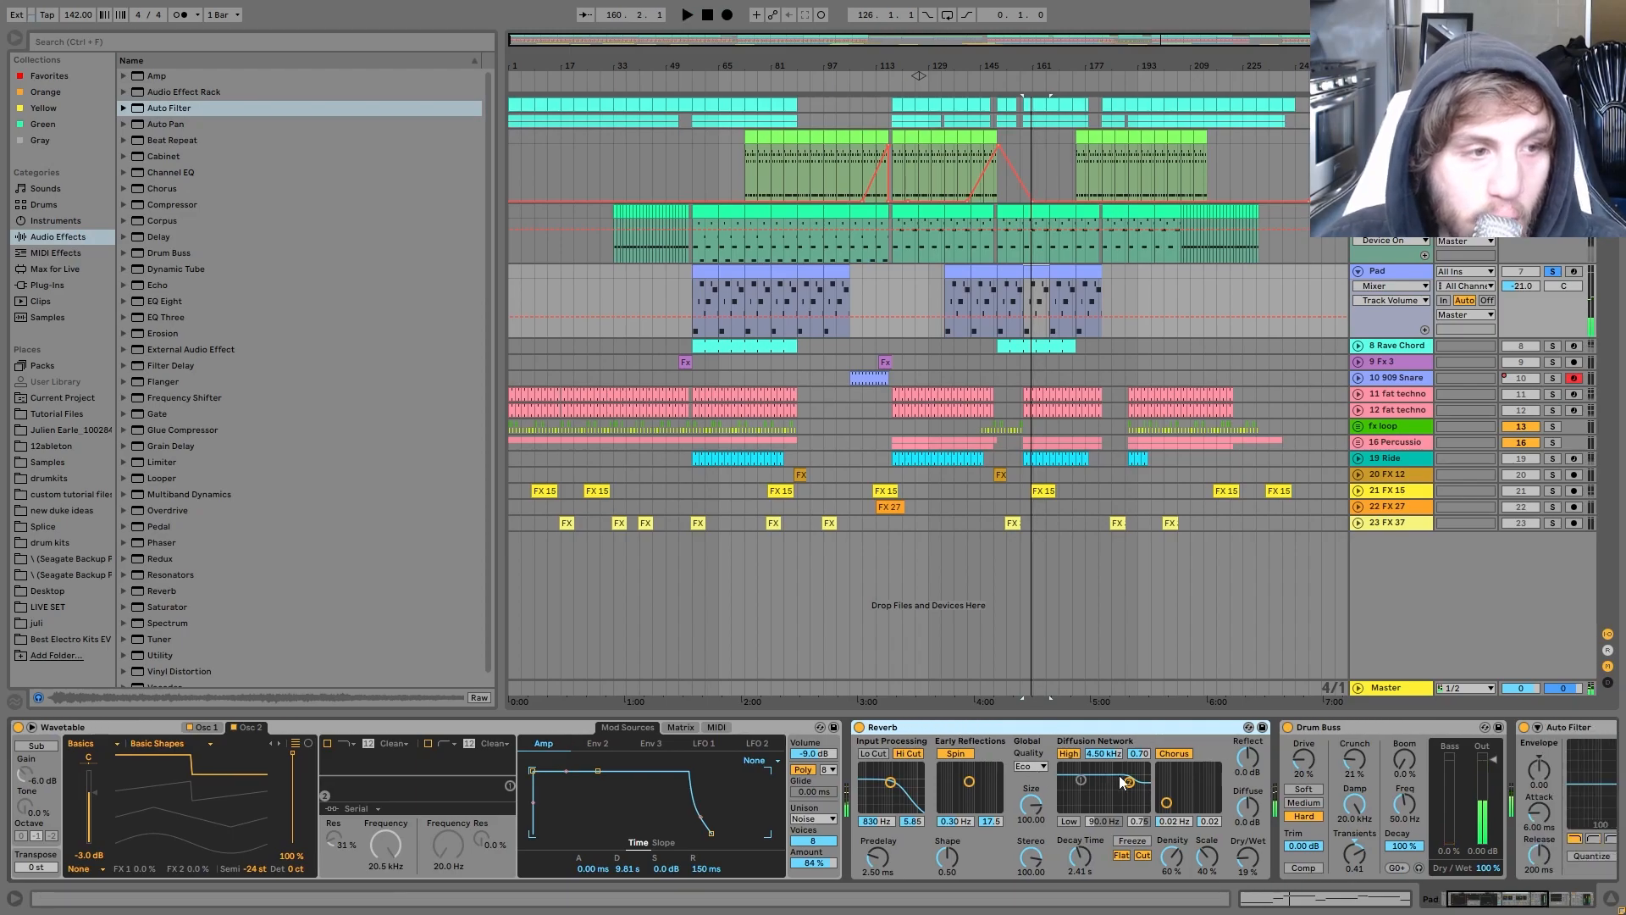
key(space)
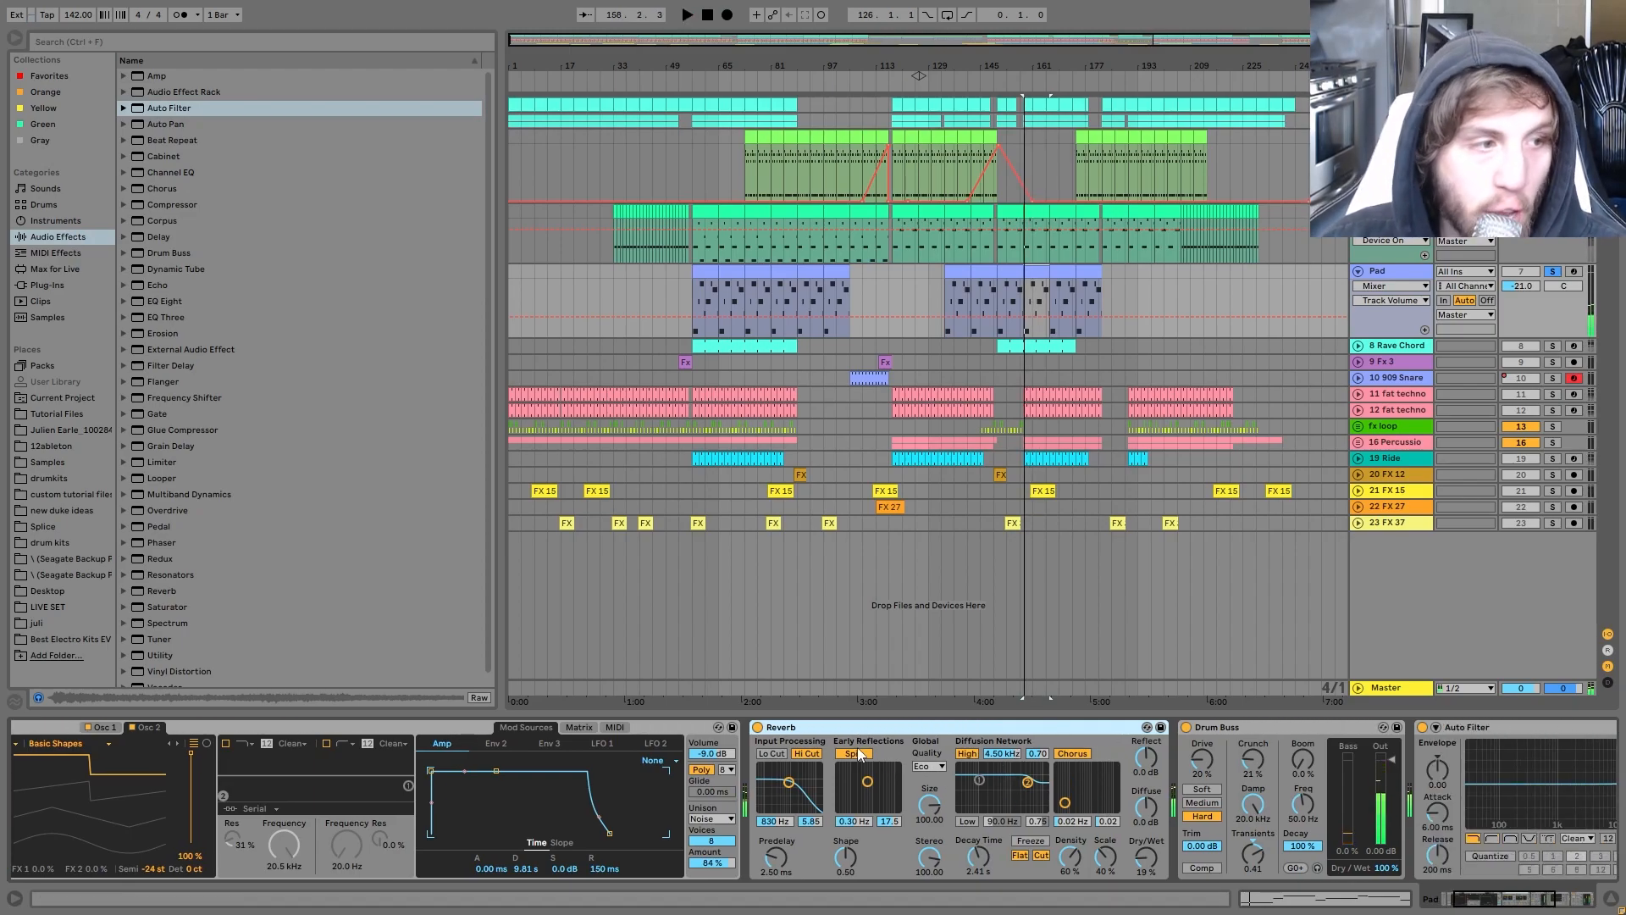
Step: Show the automation of the Pad Auto Filter's Frequency and check the filter at bars 81 and 158
scroll(928, 759, down, 5)
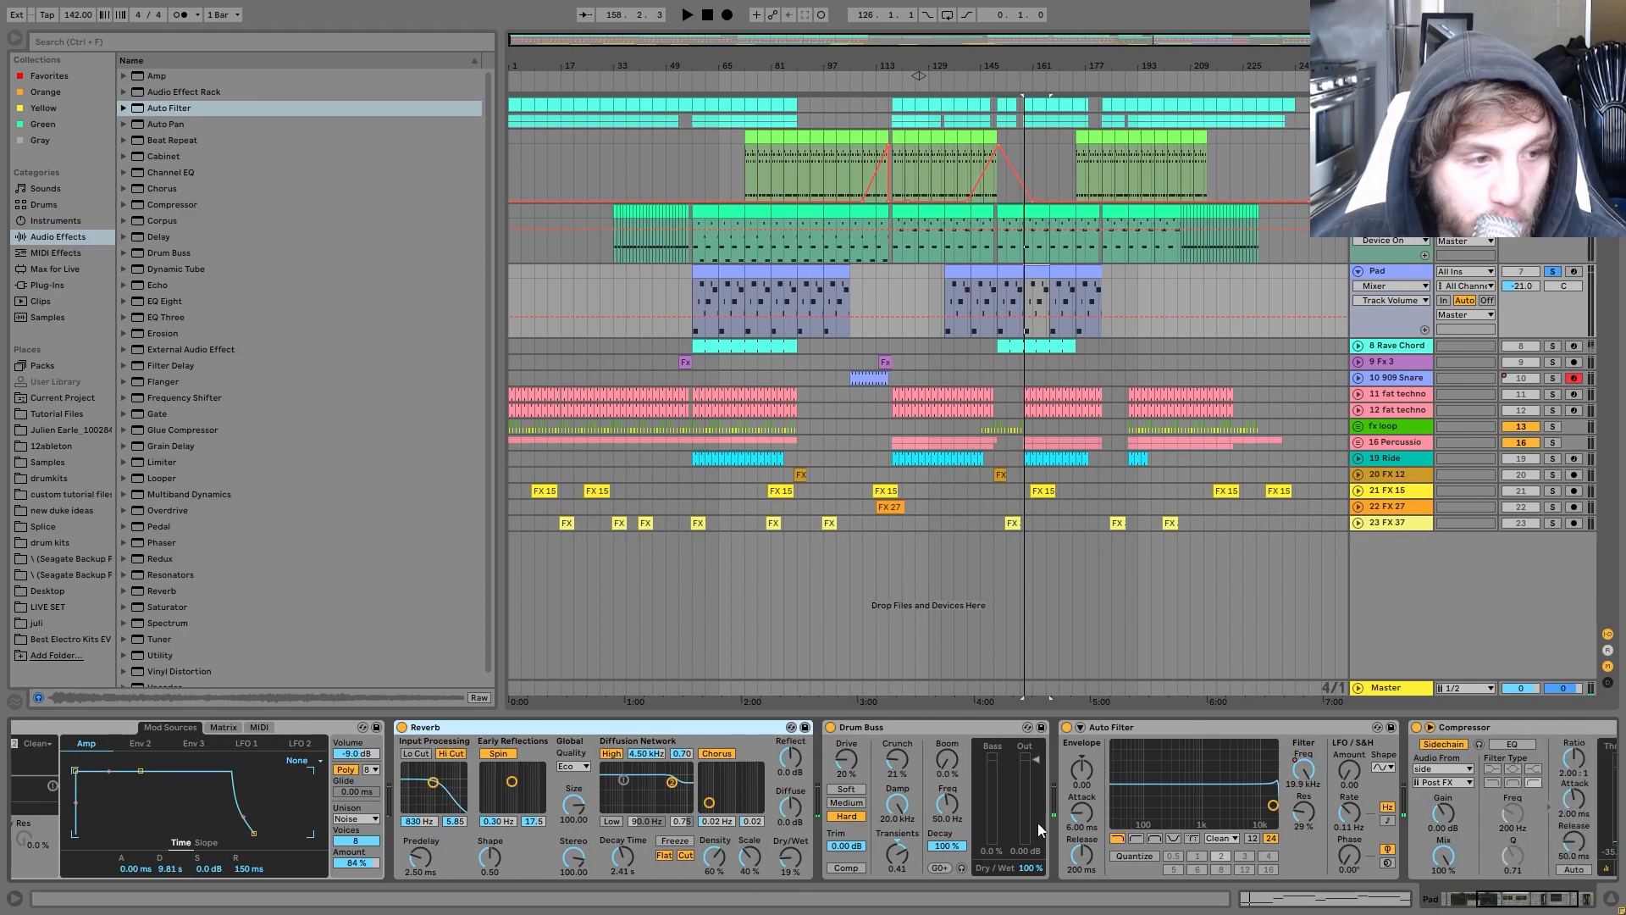
scroll(1036, 815, down, 1)
click(1036, 816)
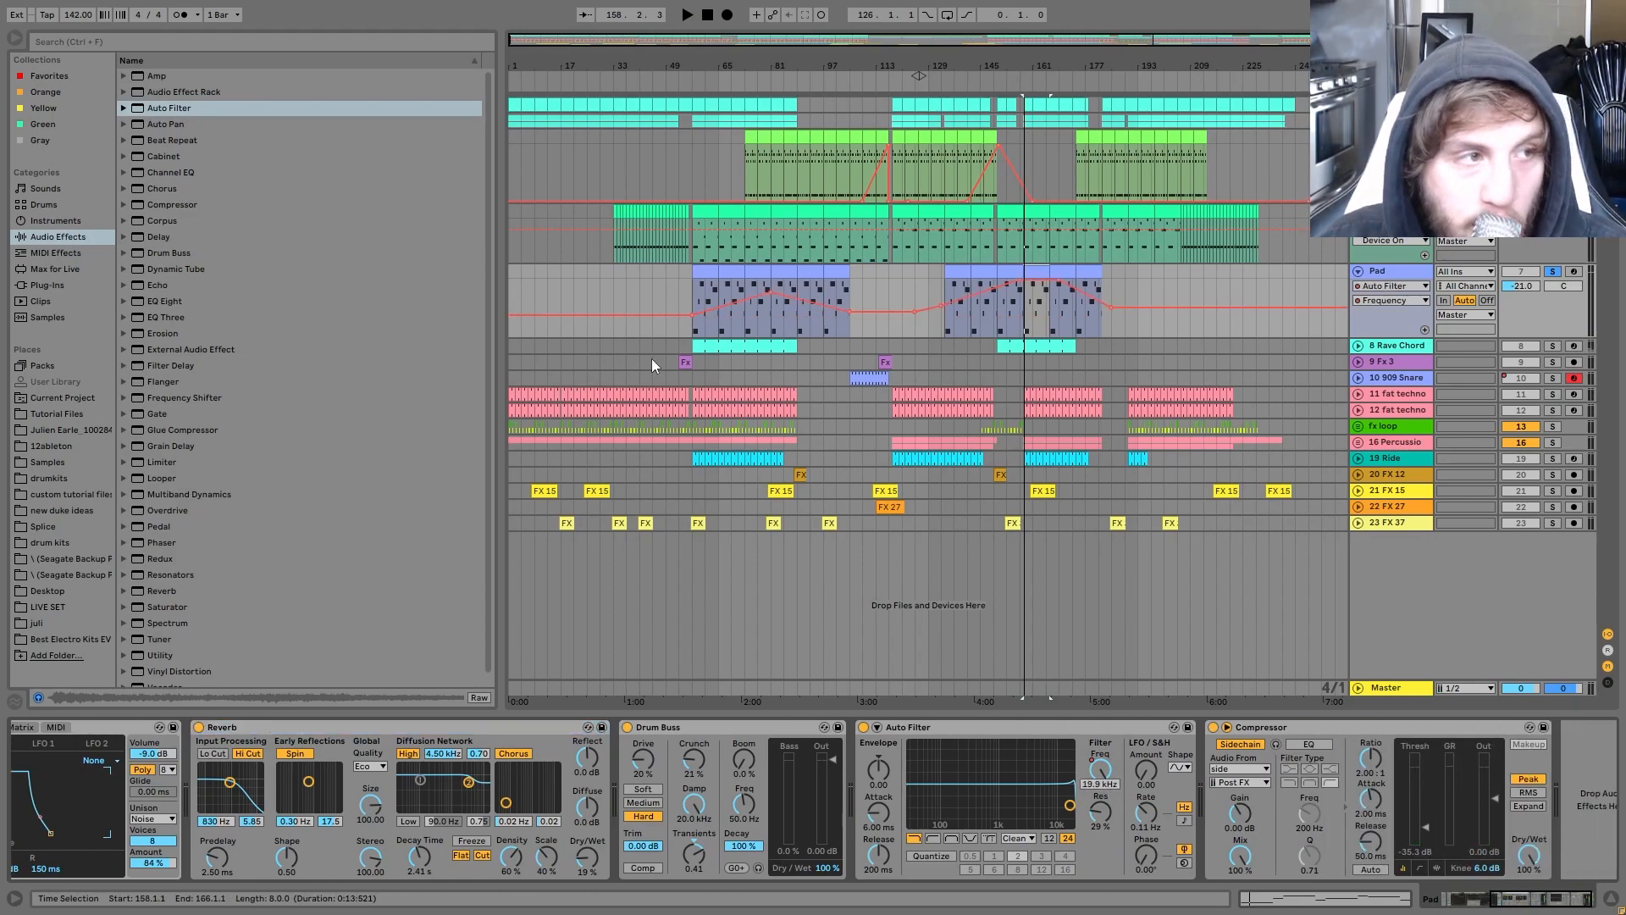
click(771, 323)
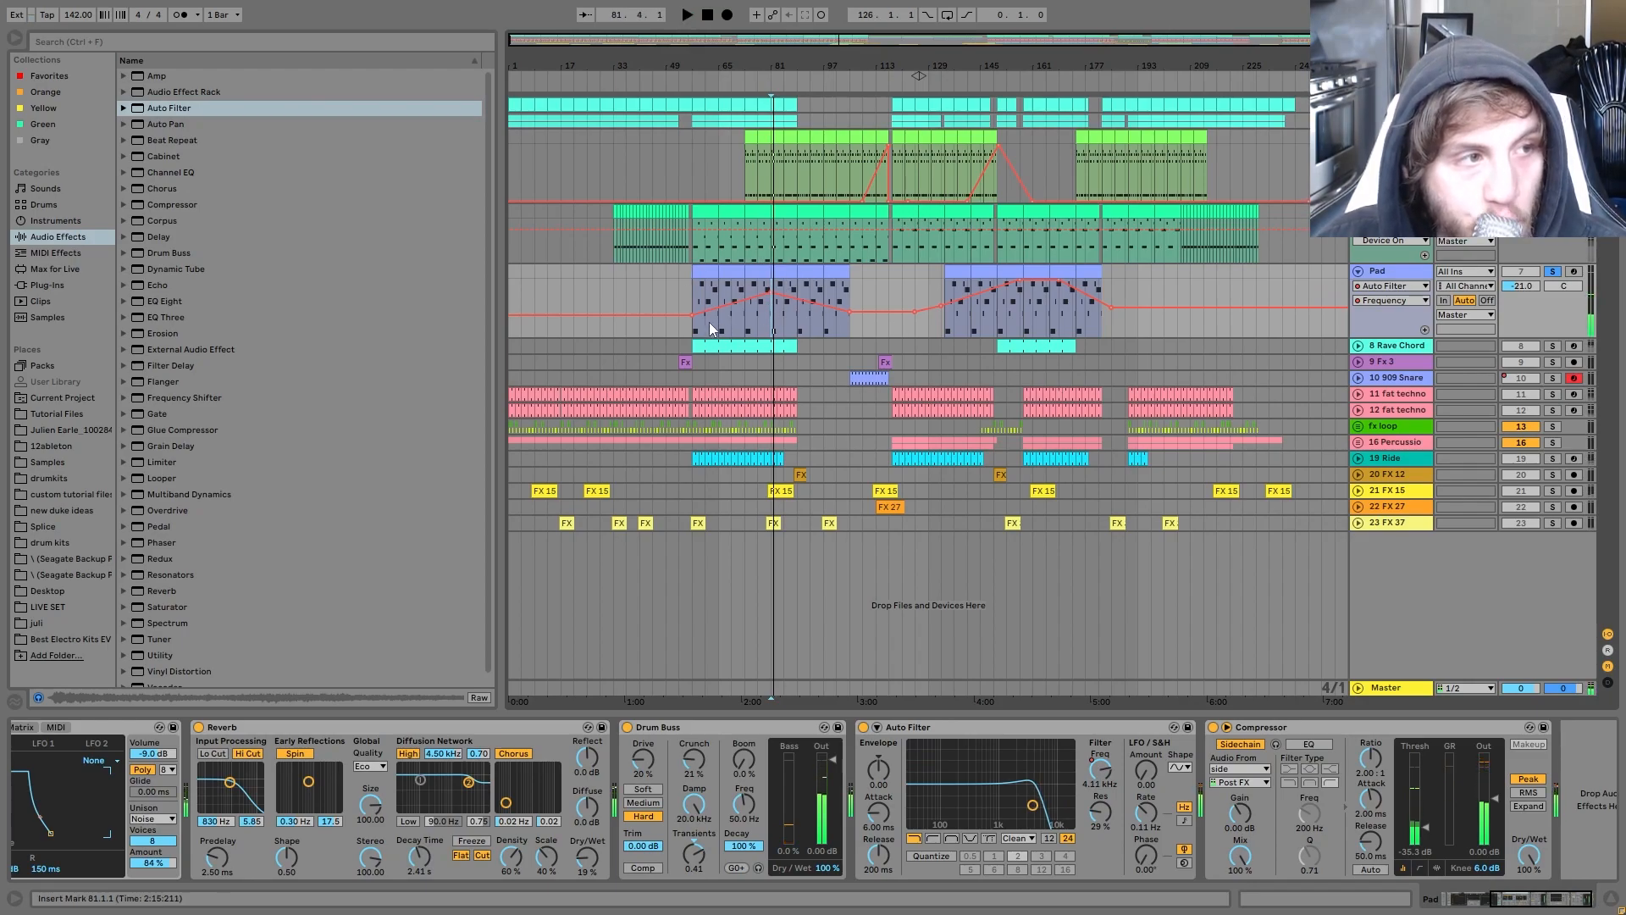
click(1025, 279)
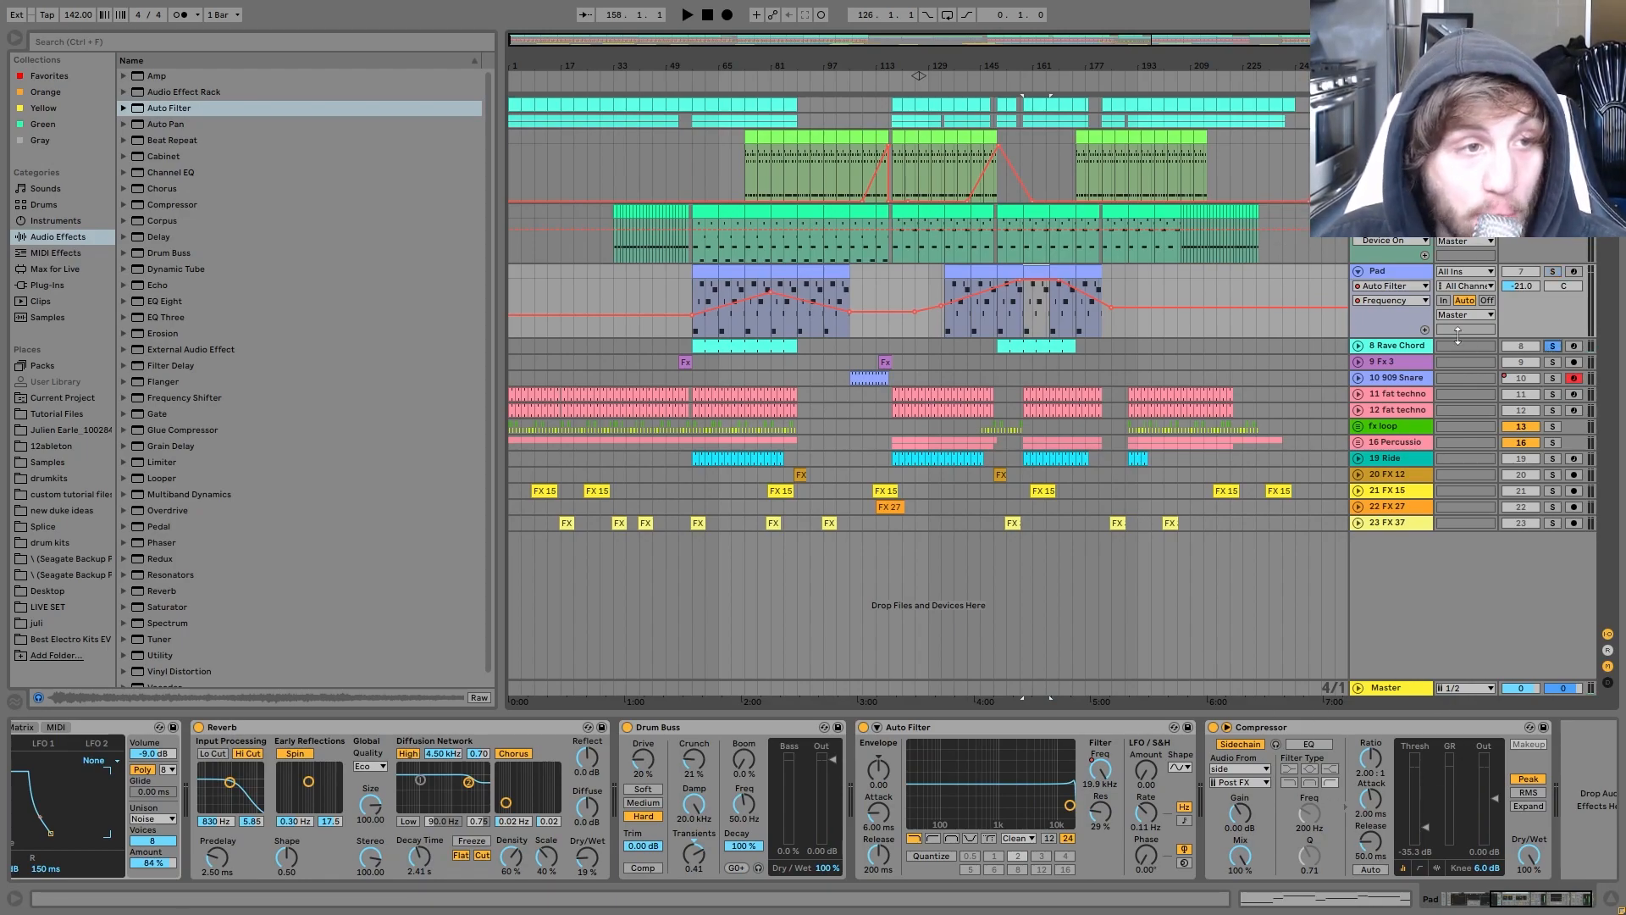
Step: Unfold the 8 Rave Chord track and play its later clip on solo
click(1357, 347)
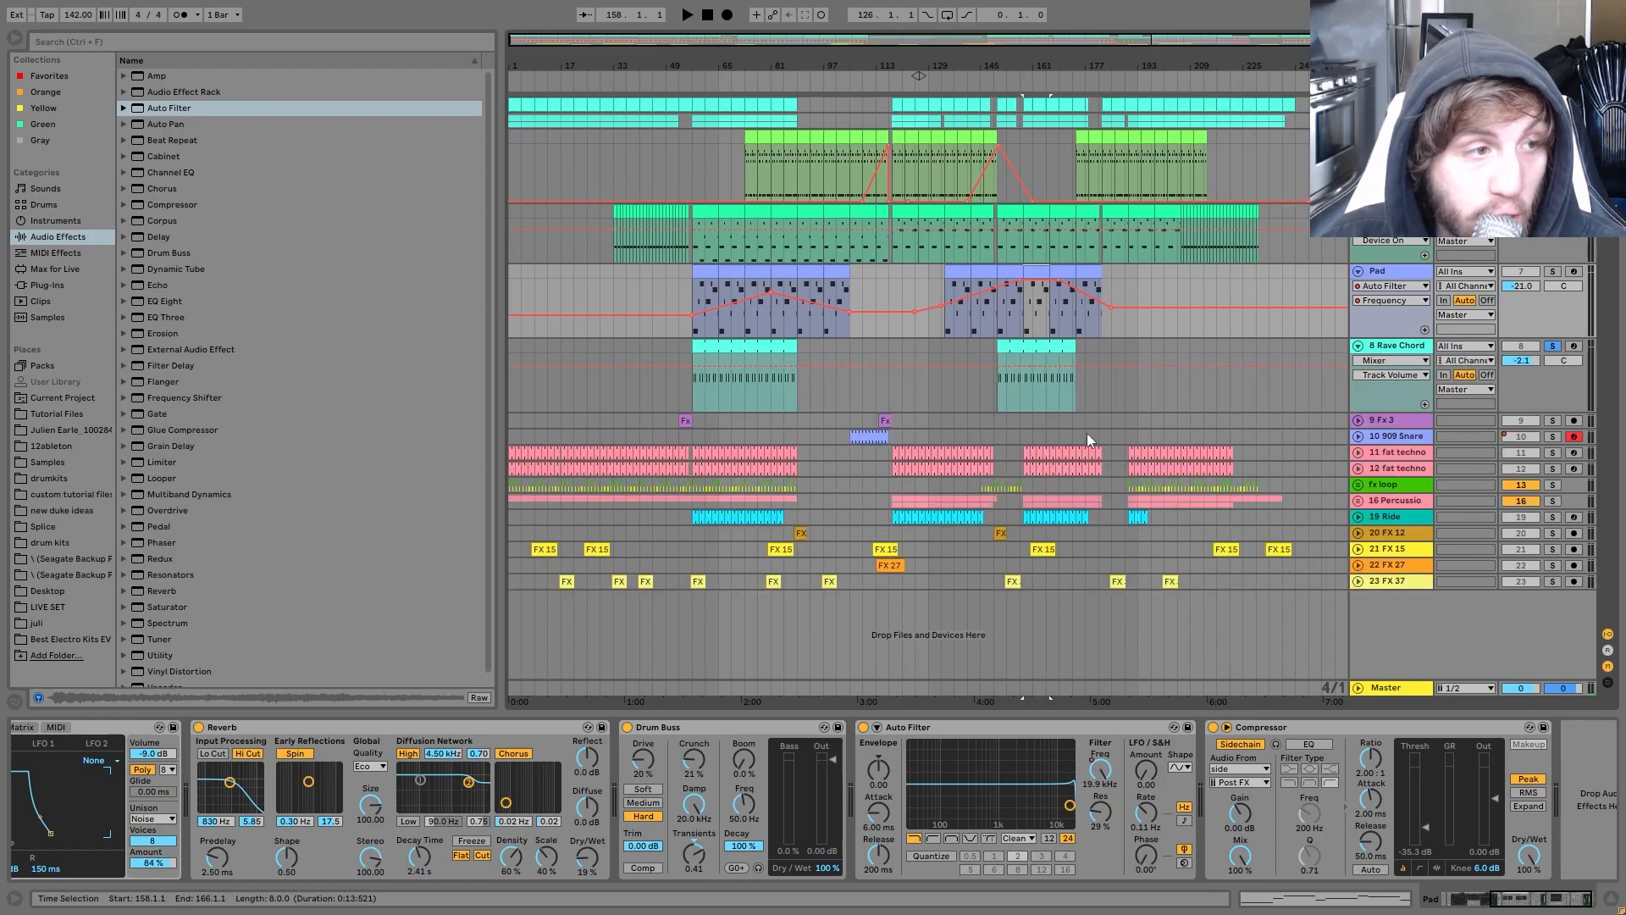
click(1045, 395)
key(space)
Step: Move the Fx 3 and 909 Snare tracks below the Ride track
click(1406, 419)
drag(1395, 435, 1415, 526)
Step: Play the Rave Chord from bar 161, take it off solo and examine its Rave Chord Stab sampler, Echo and Reverb
click(1033, 395)
key(space)
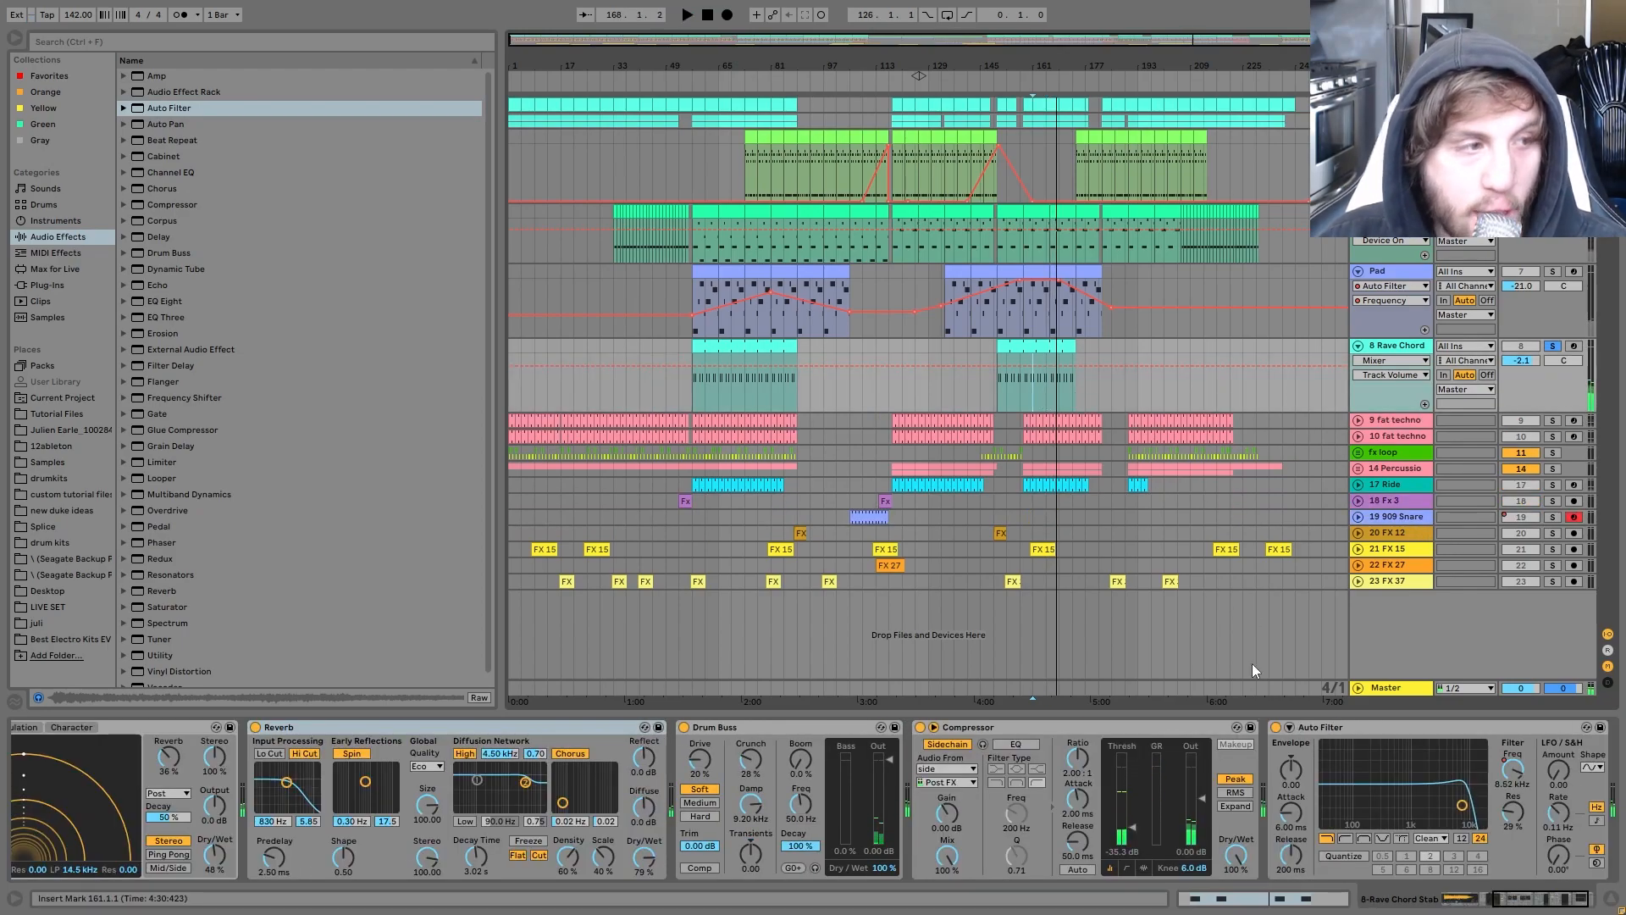
key(space)
scroll(503, 767, left, 5)
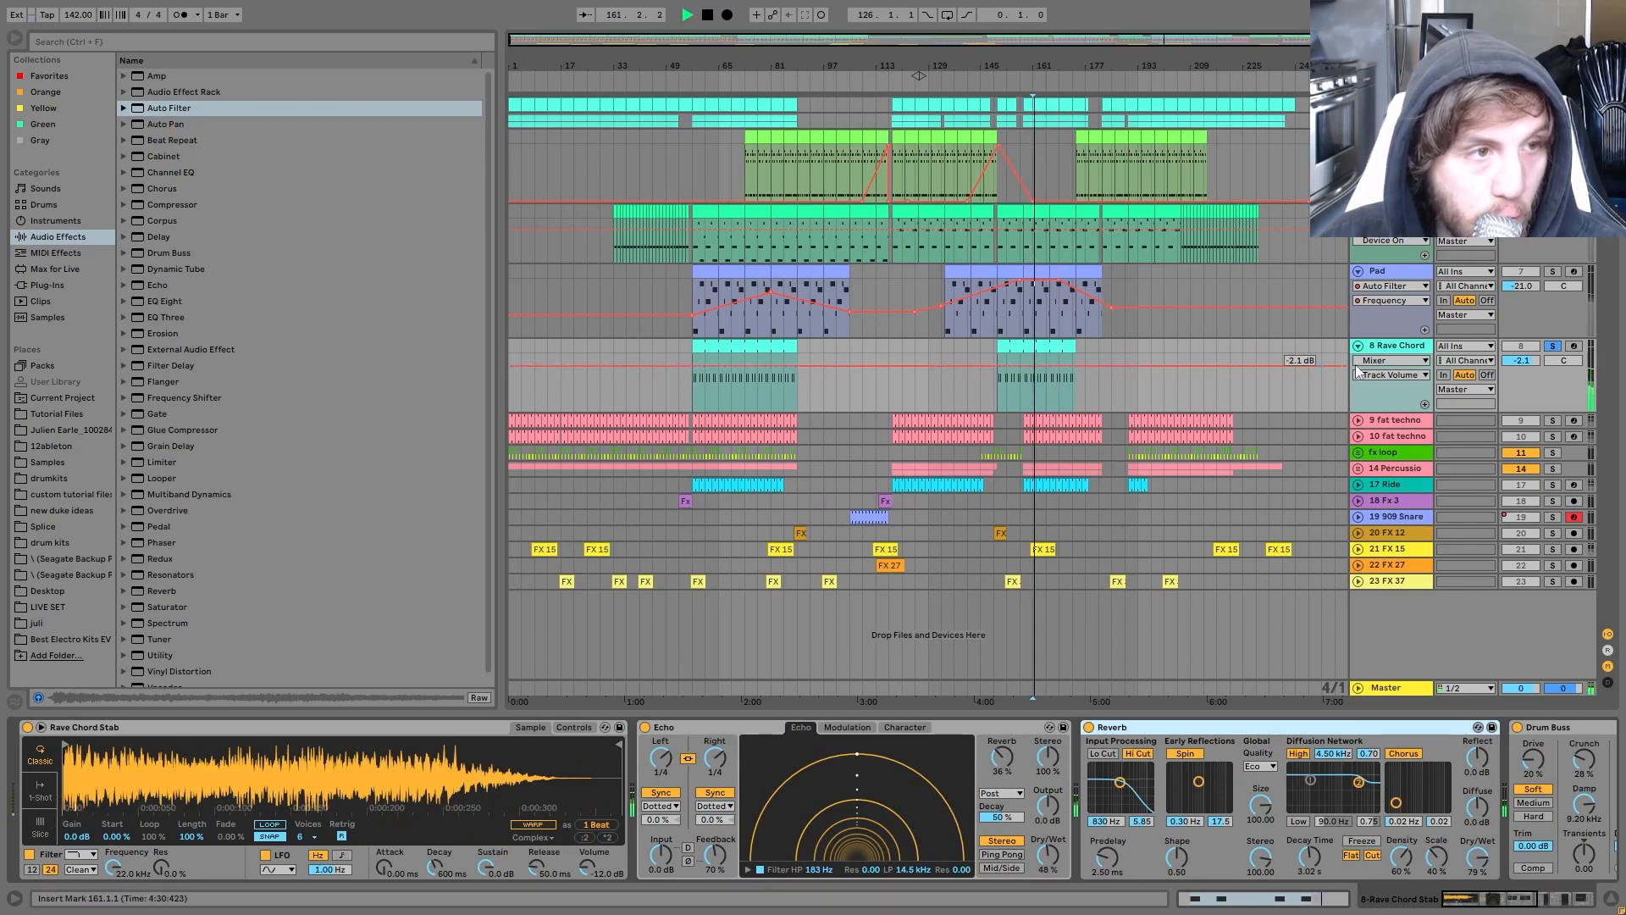
click(1552, 347)
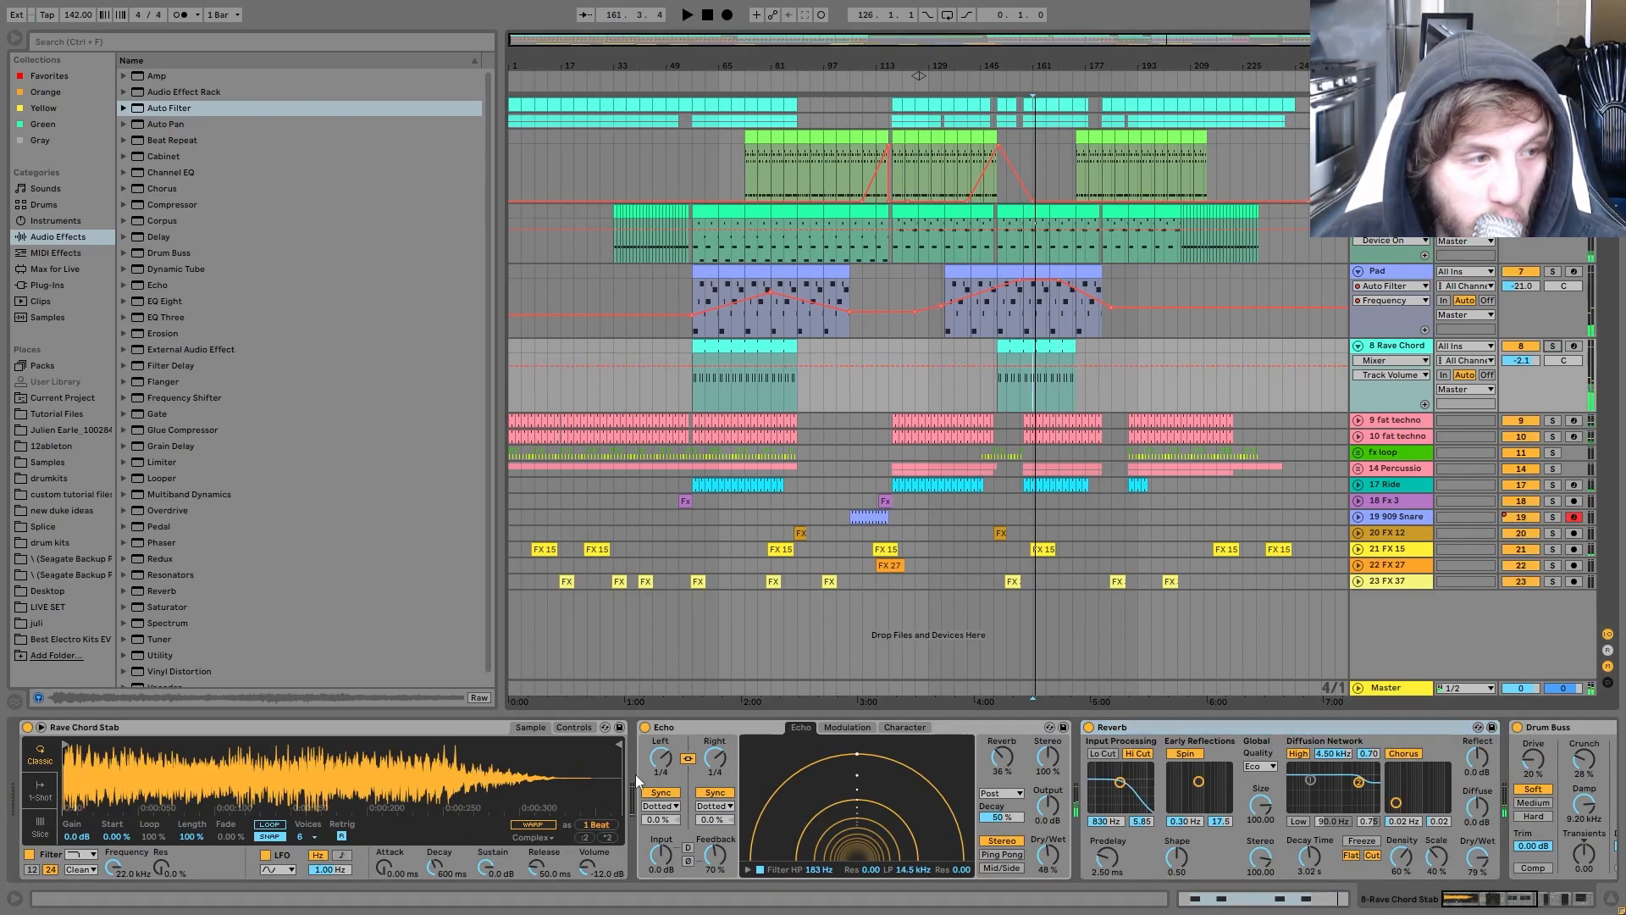
scroll(769, 791, right, 4)
scroll(1225, 795, right, 4)
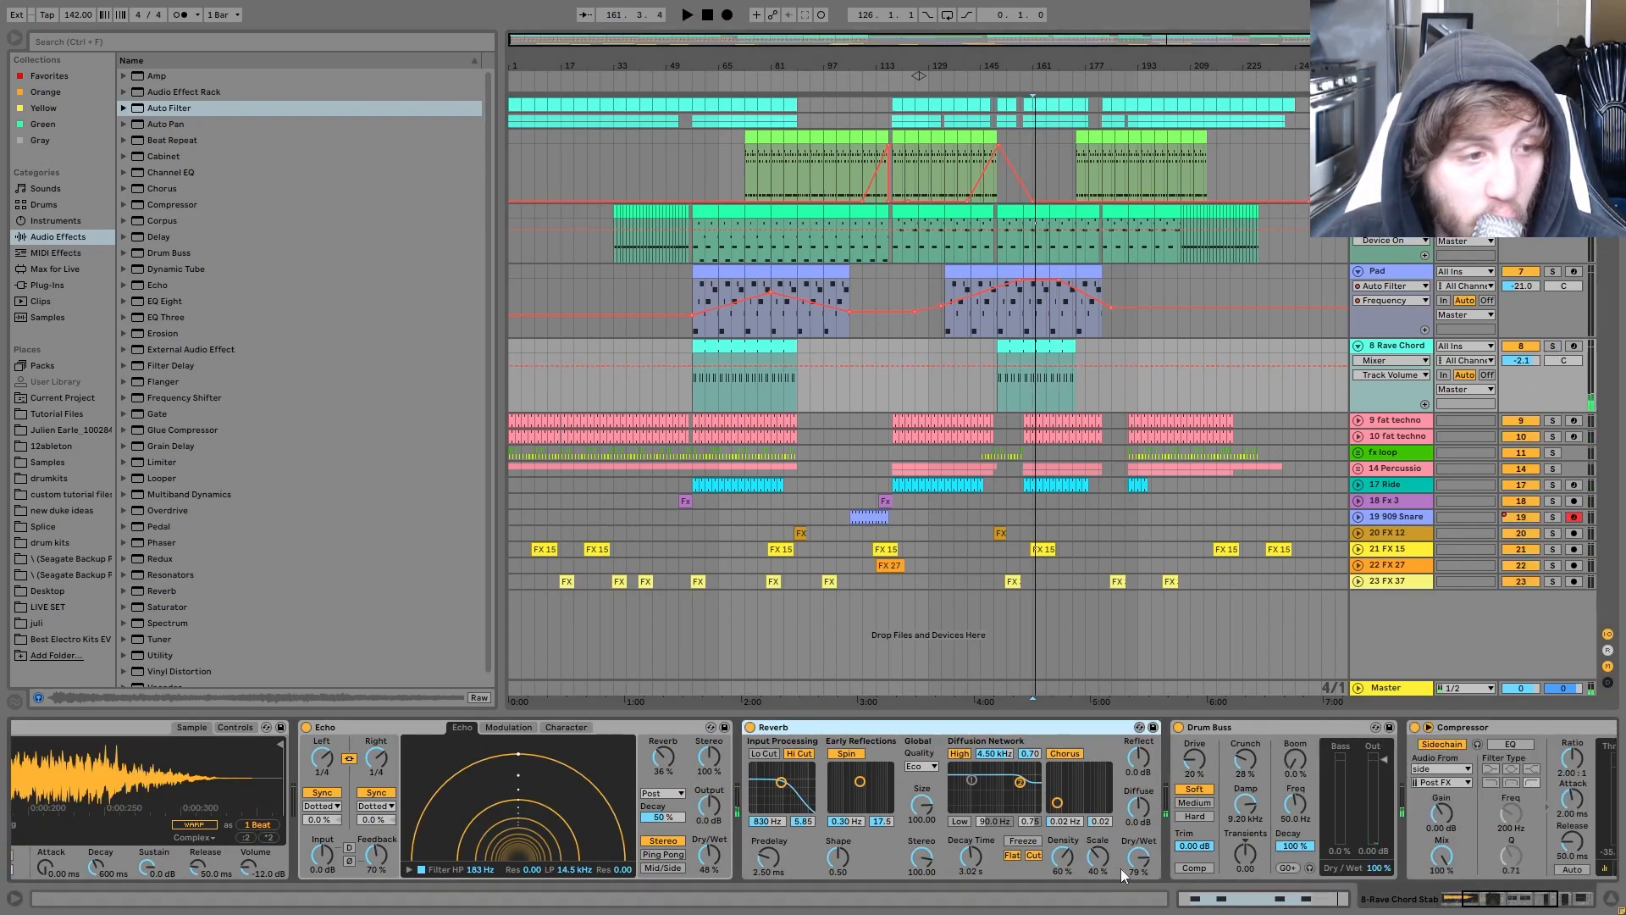
Step: Show the automation of the Rave Chord Auto Filter's Frequency and play the track from bars 161 and 65
scroll(1321, 817, right, 4)
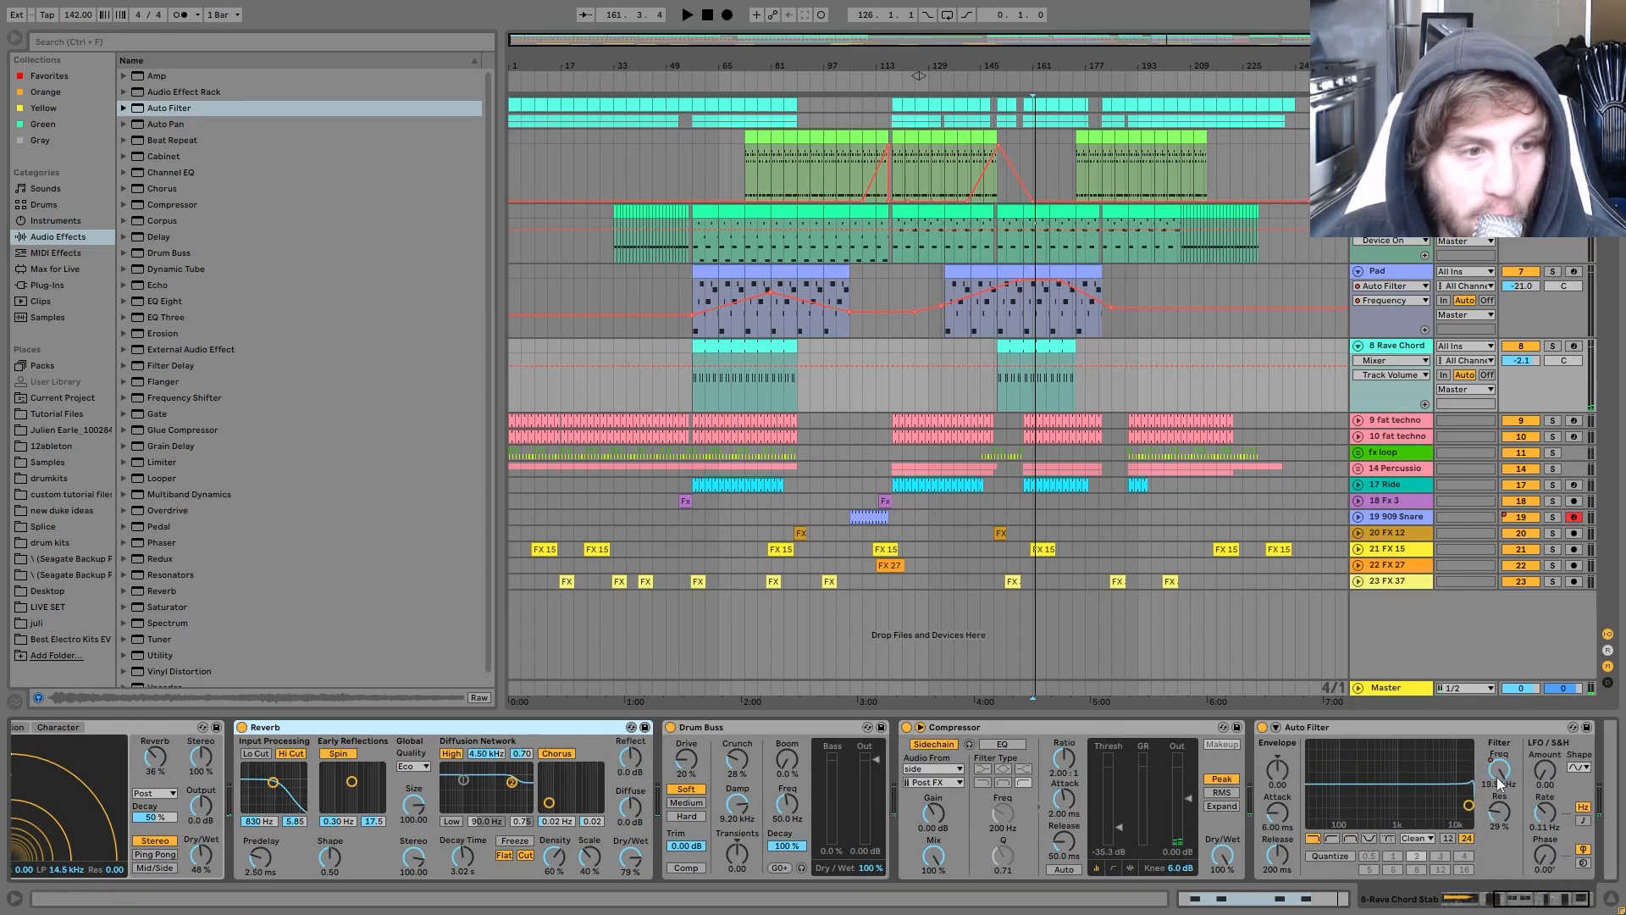
click(1499, 783)
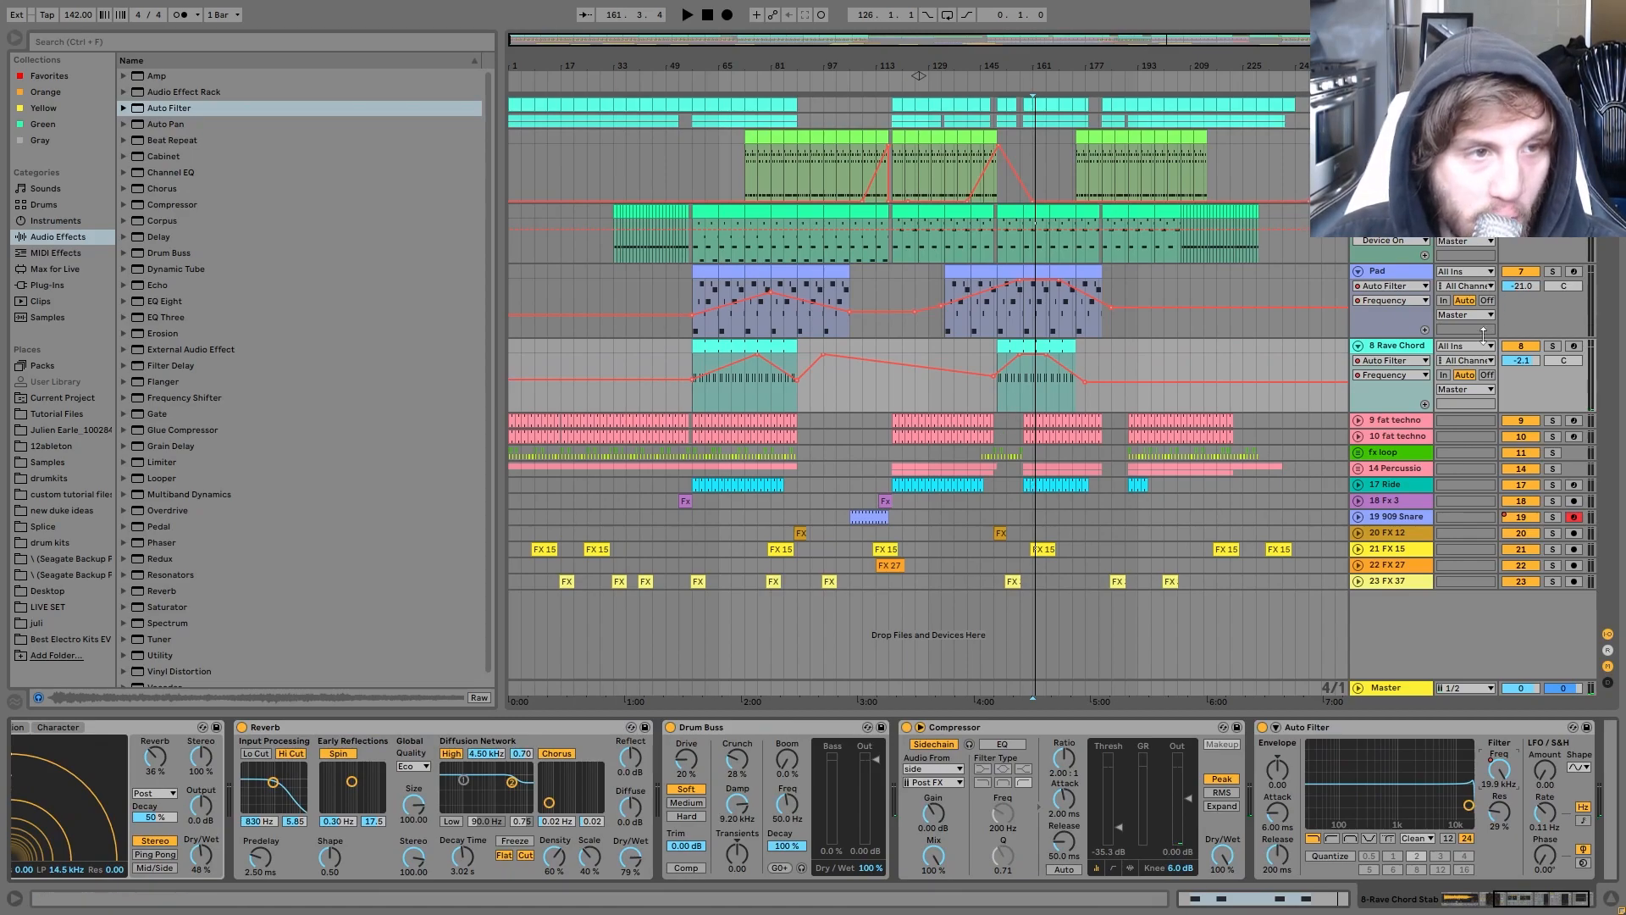
key(space)
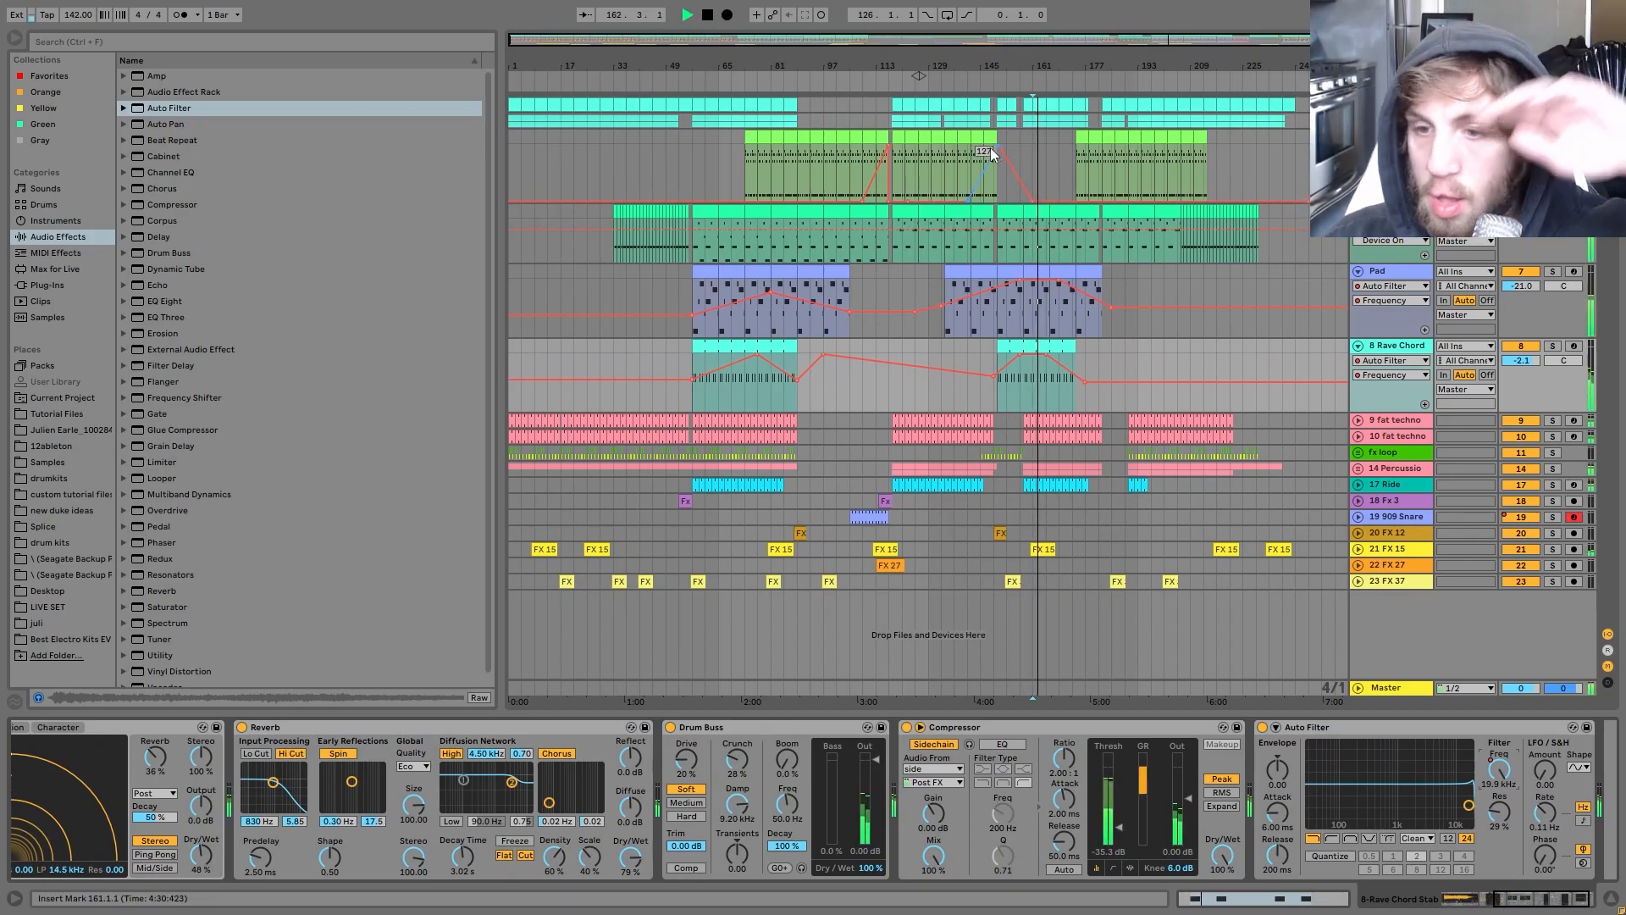
click(719, 391)
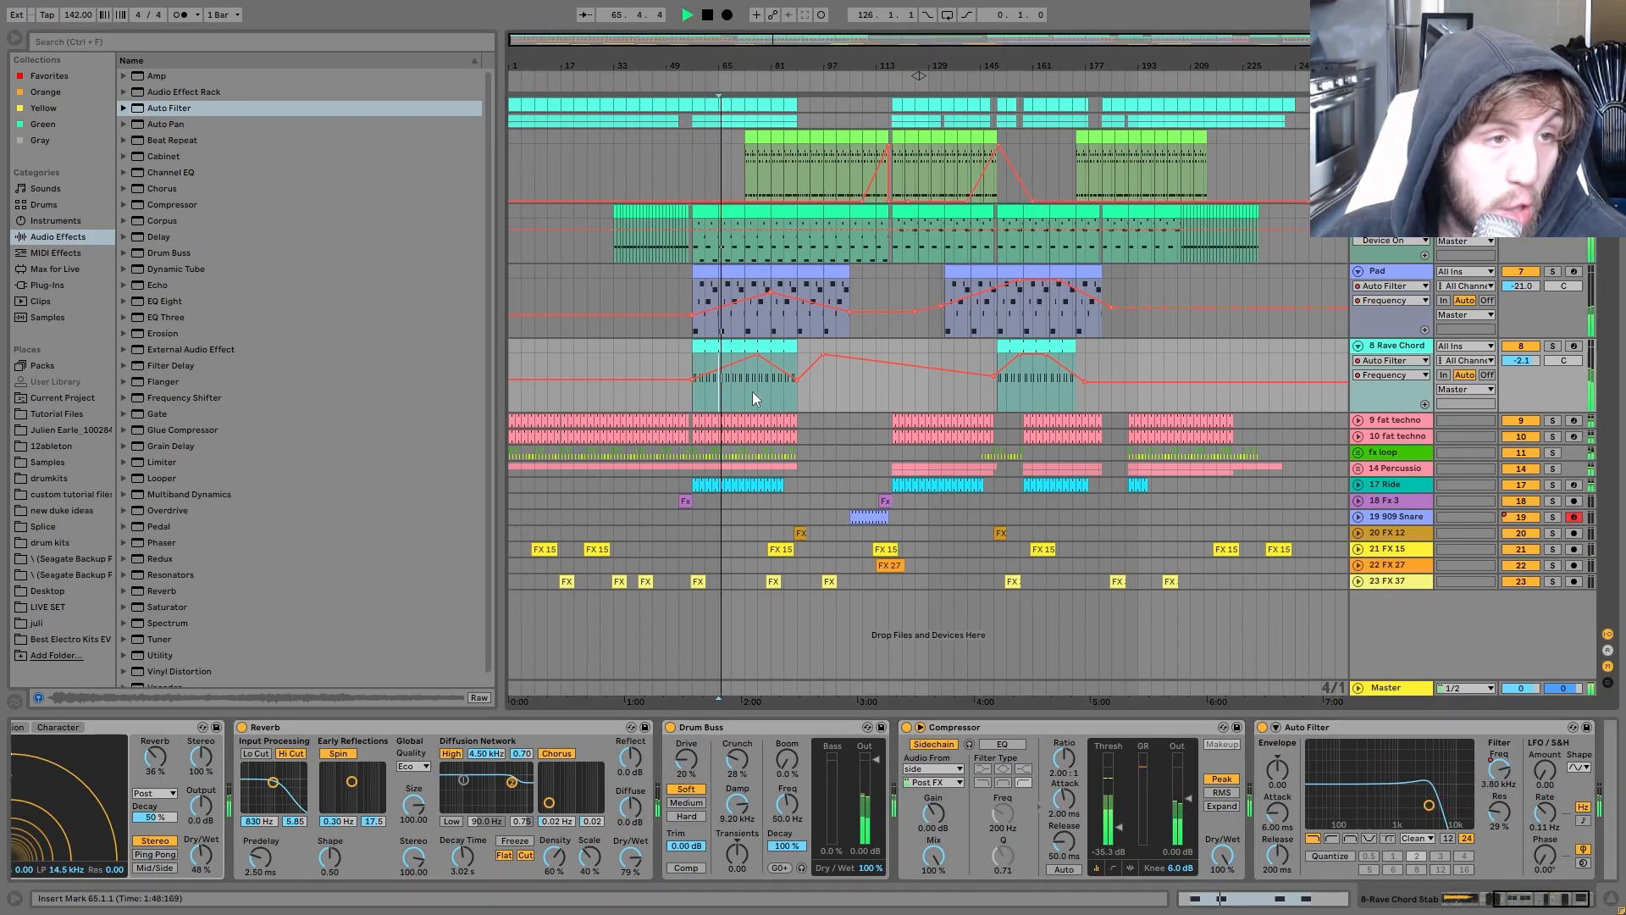
key(space)
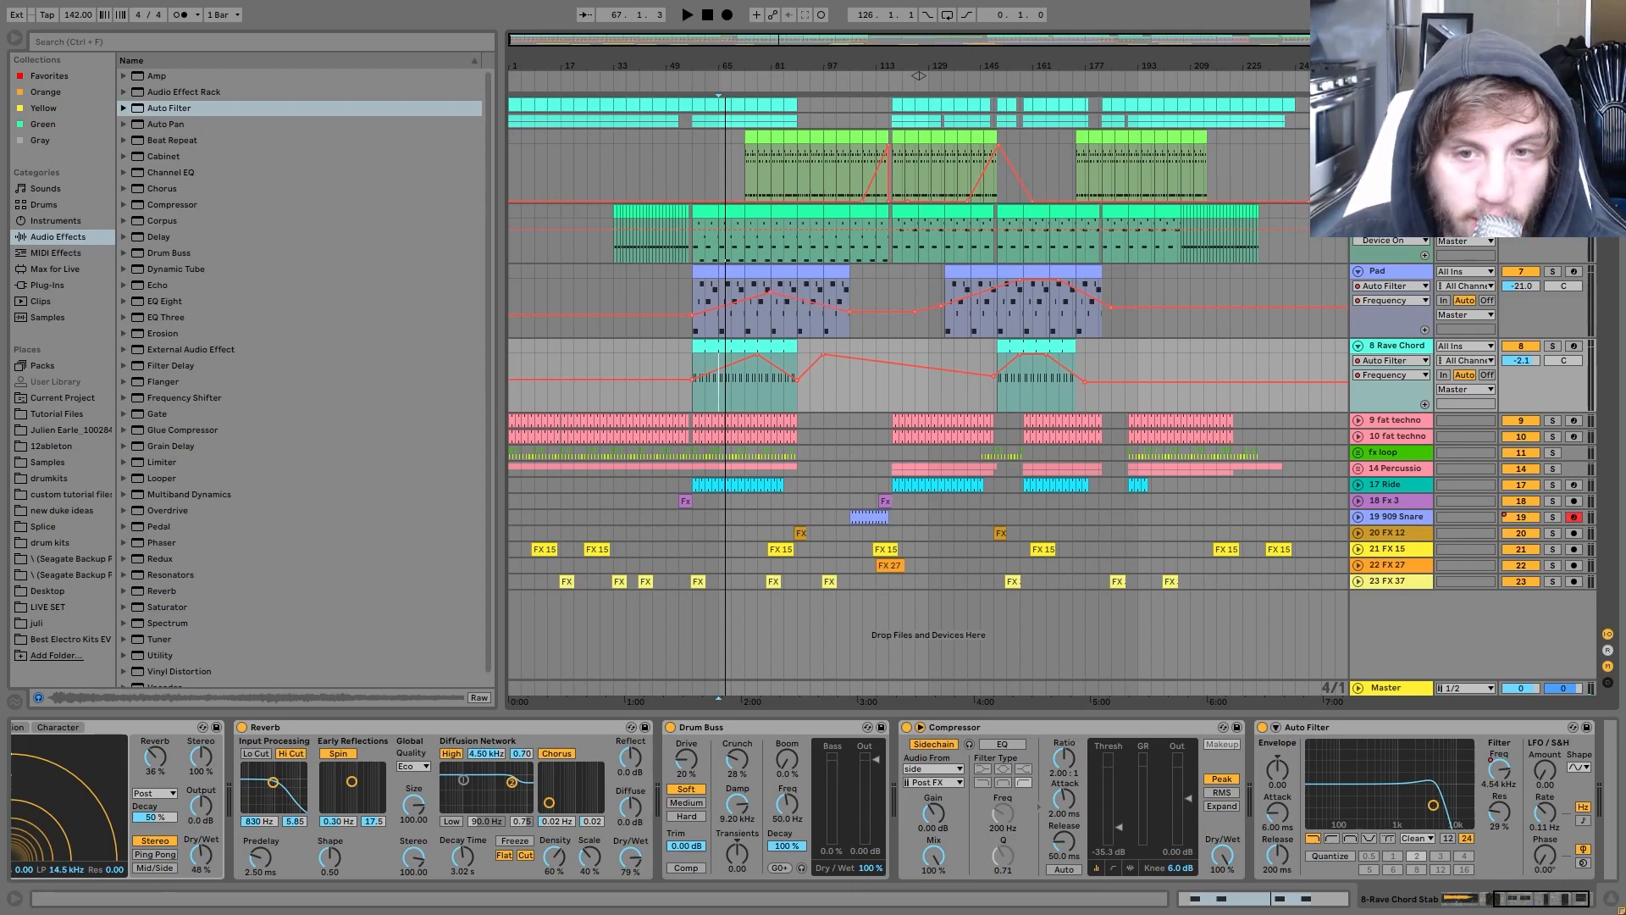
Step: Unfold the 9 and 10 fat techno hat tracks and play them together on solo
click(1391, 357)
click(1410, 436)
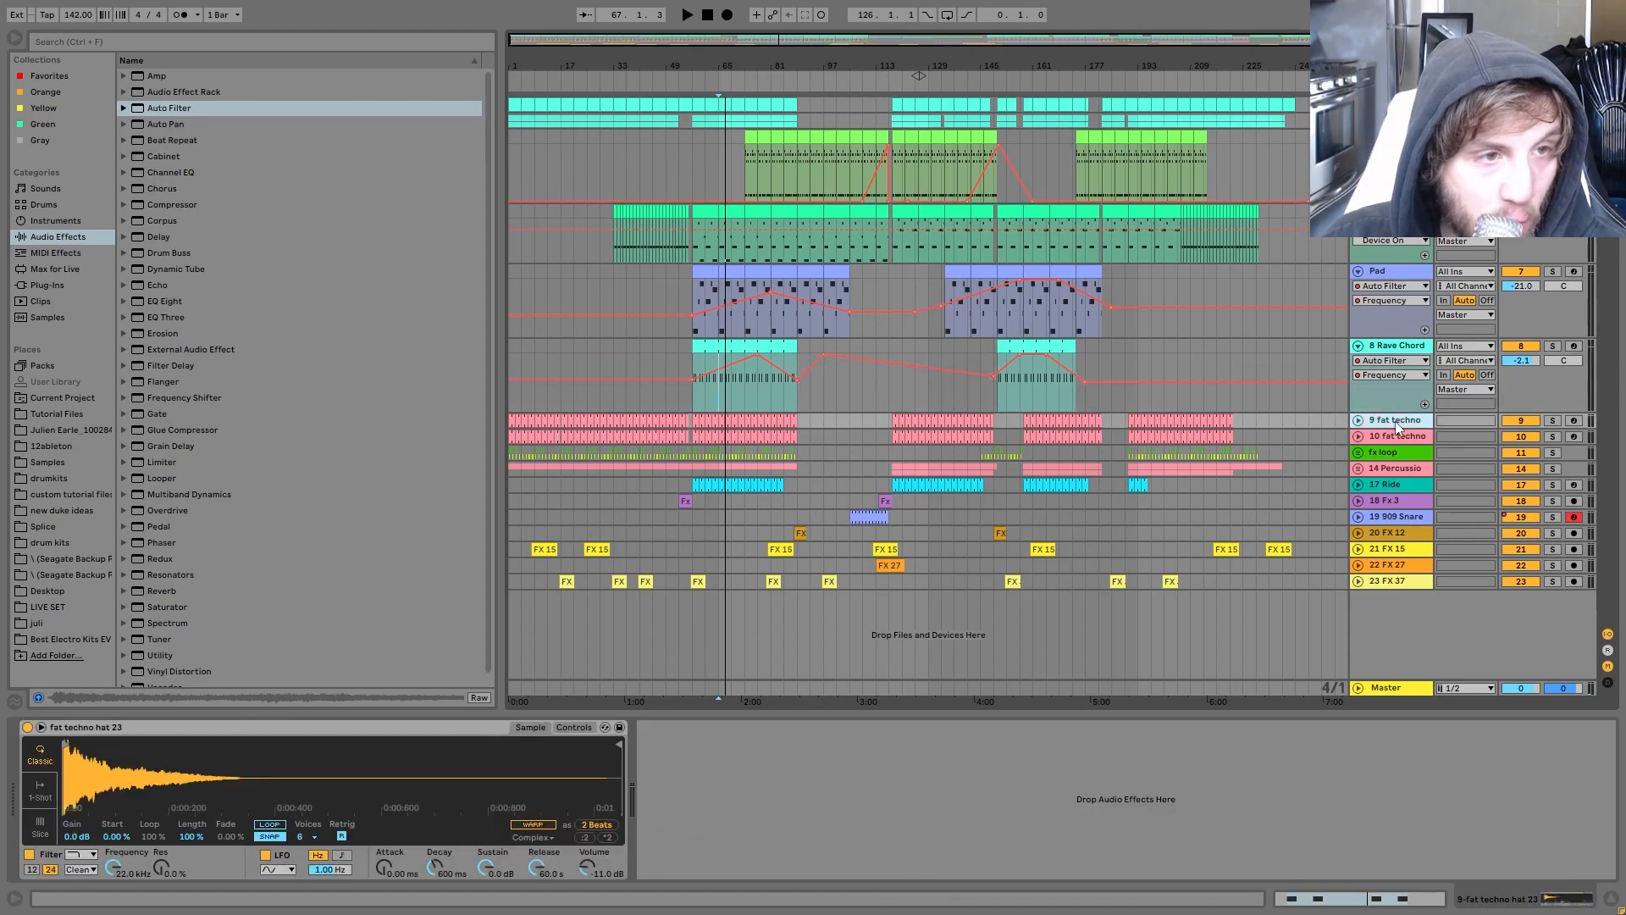
click(1552, 436)
key(space)
click(1359, 436)
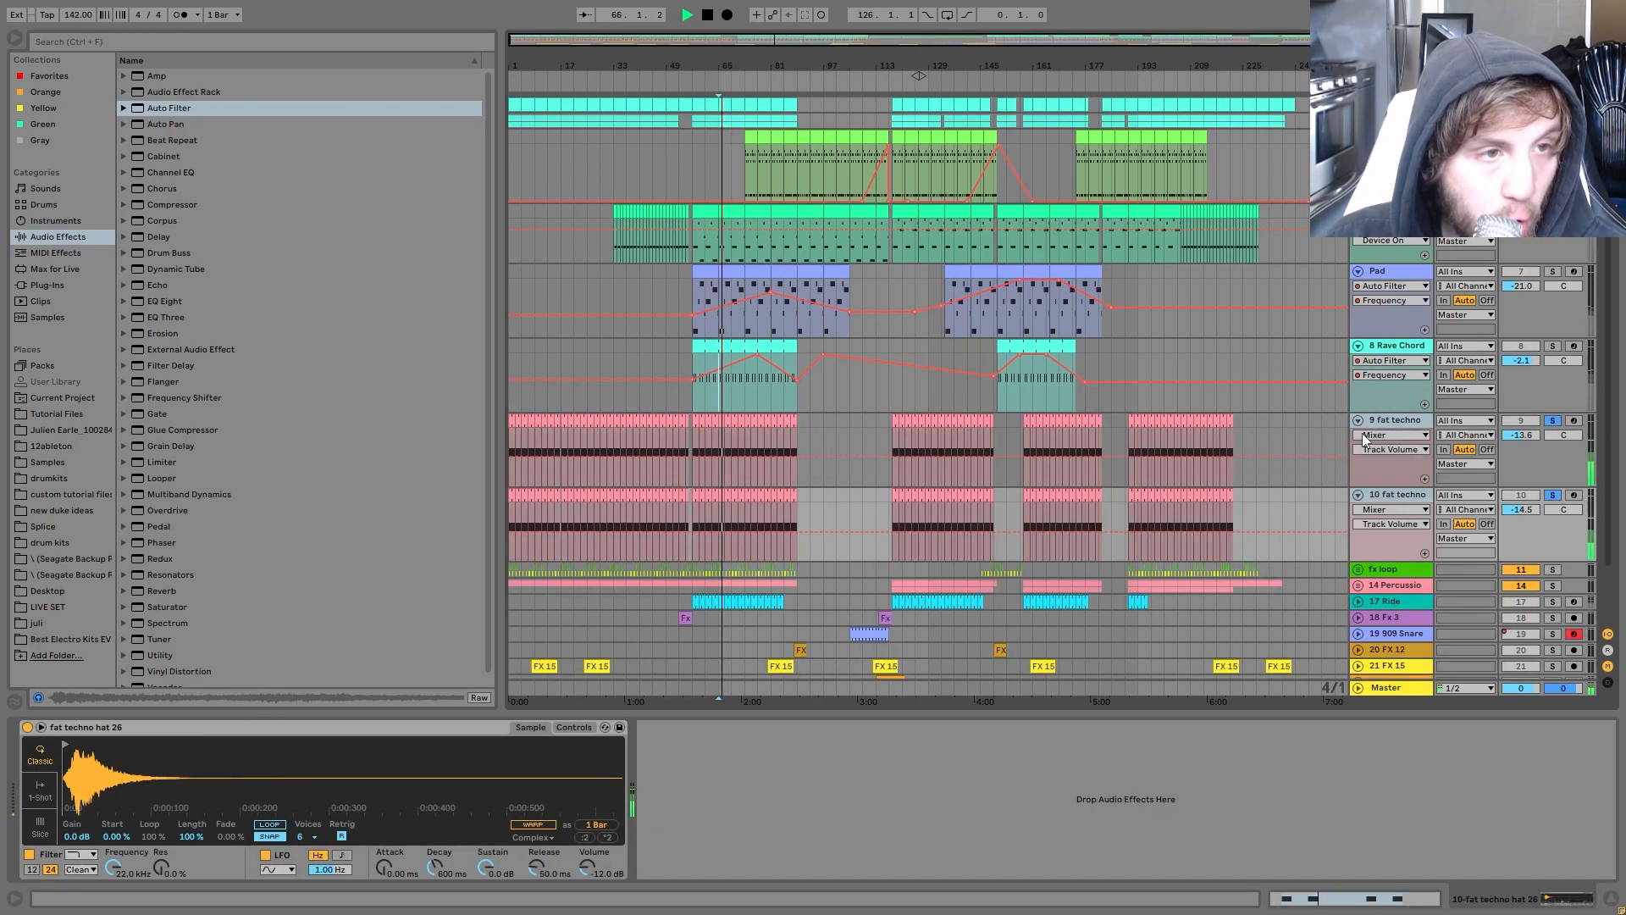
click(1402, 424)
click(1415, 484)
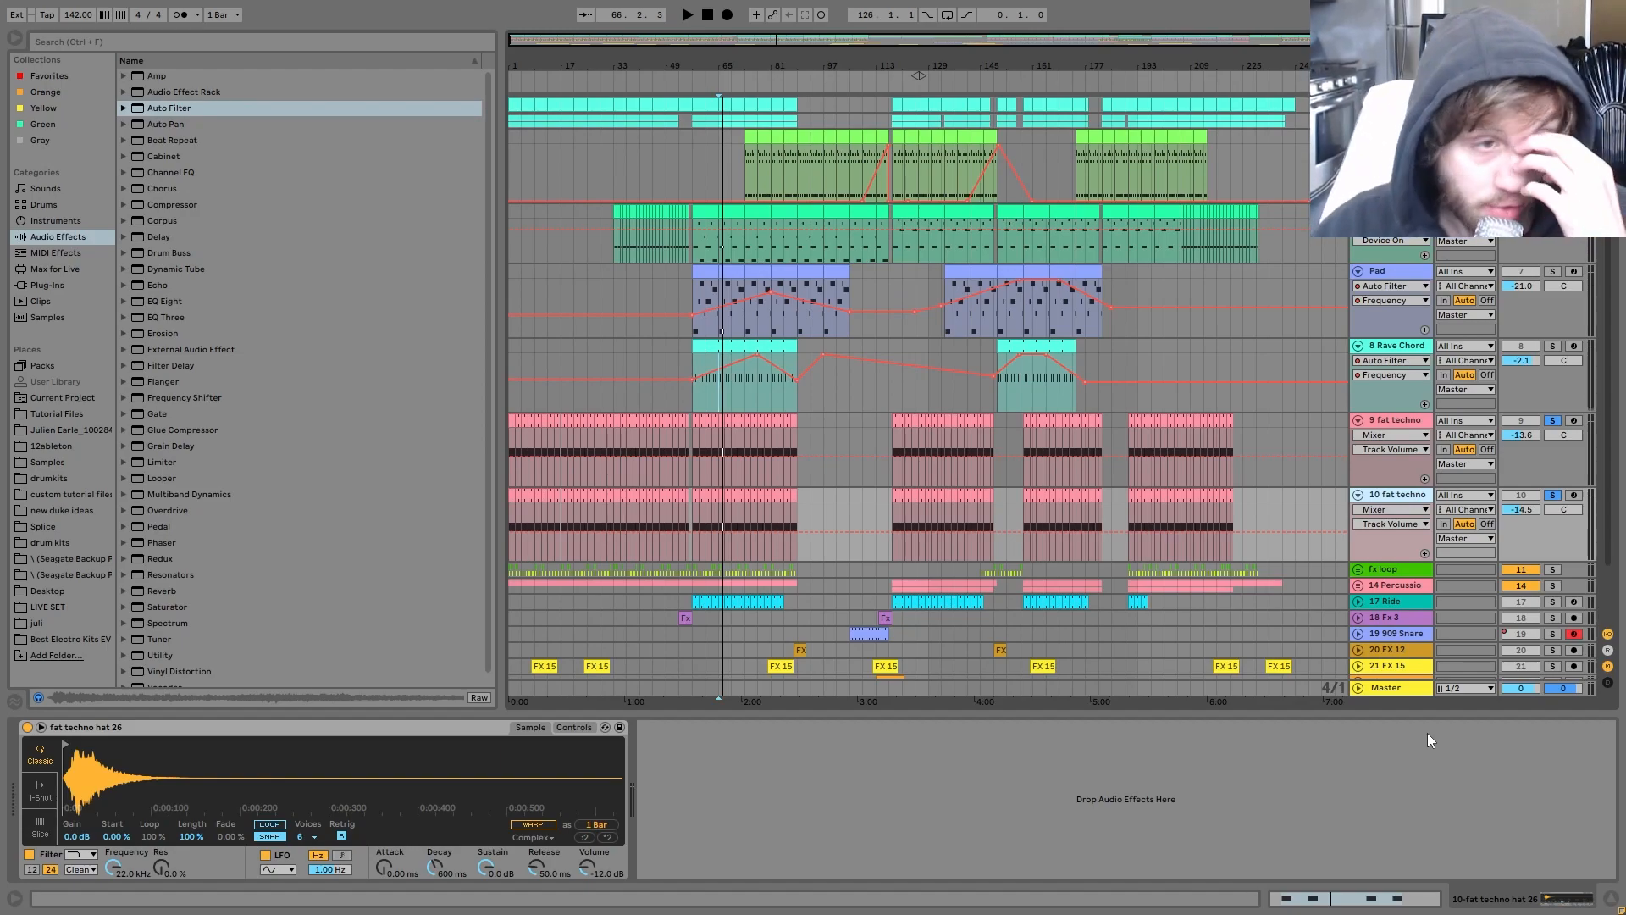
Step: Play only the 9 fat techno track on solo and show its fat techno hat 23 sampler
click(1553, 494)
key(space)
click(1385, 419)
key(space)
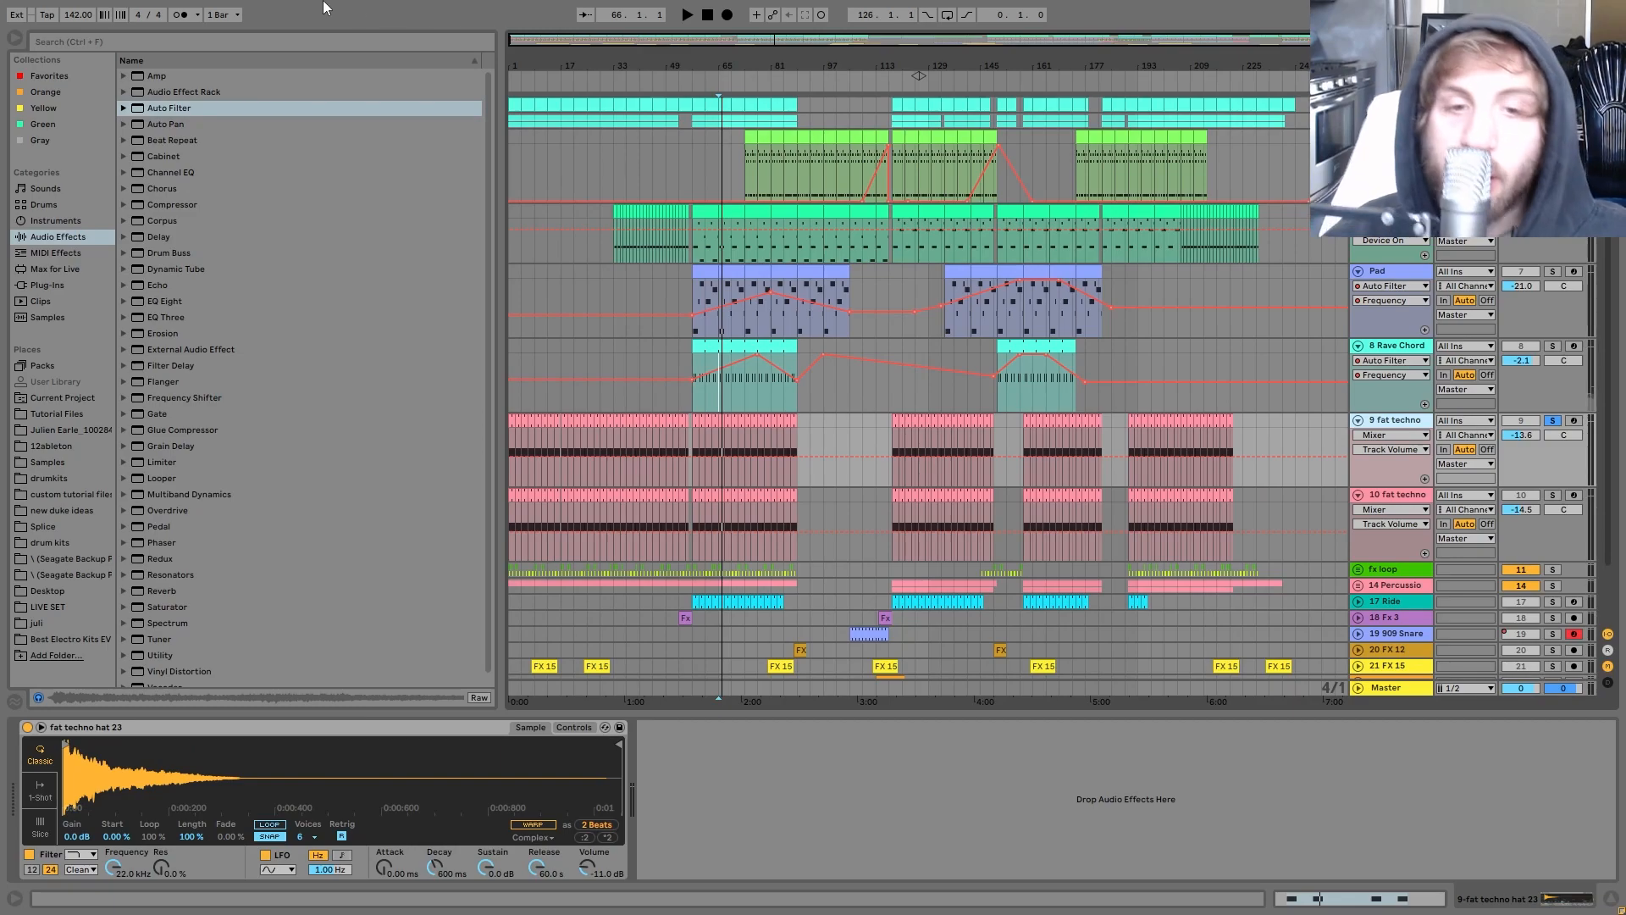
key(space)
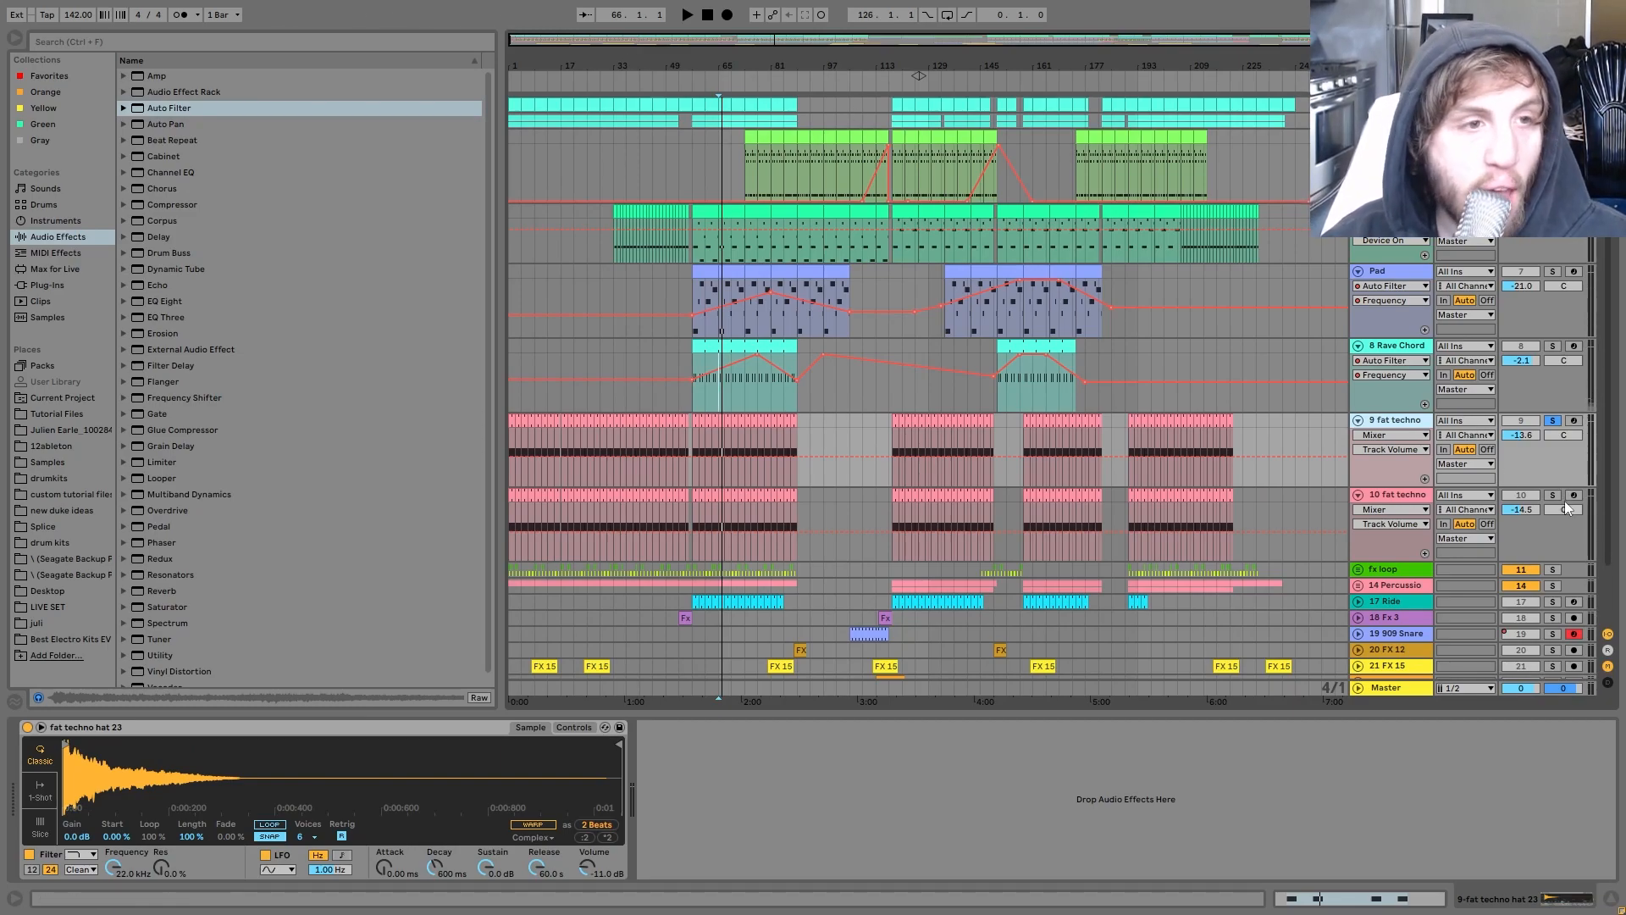
Step: Play only the 10 fat techno track on solo and show its fat techno hat 26 sampler
click(1552, 495)
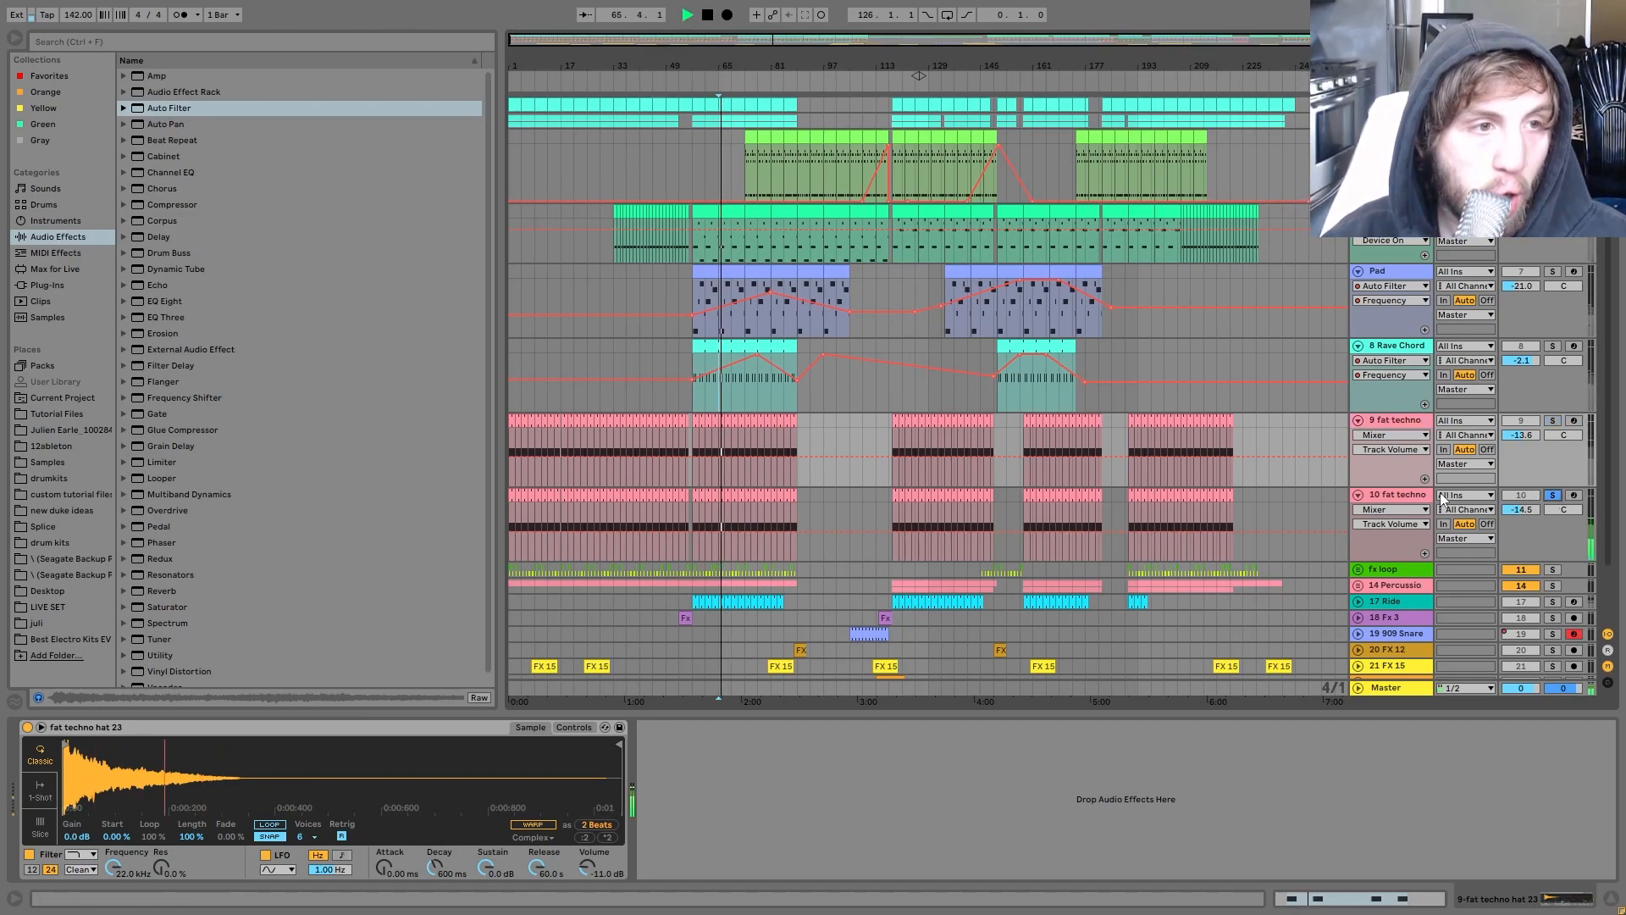
click(1405, 499)
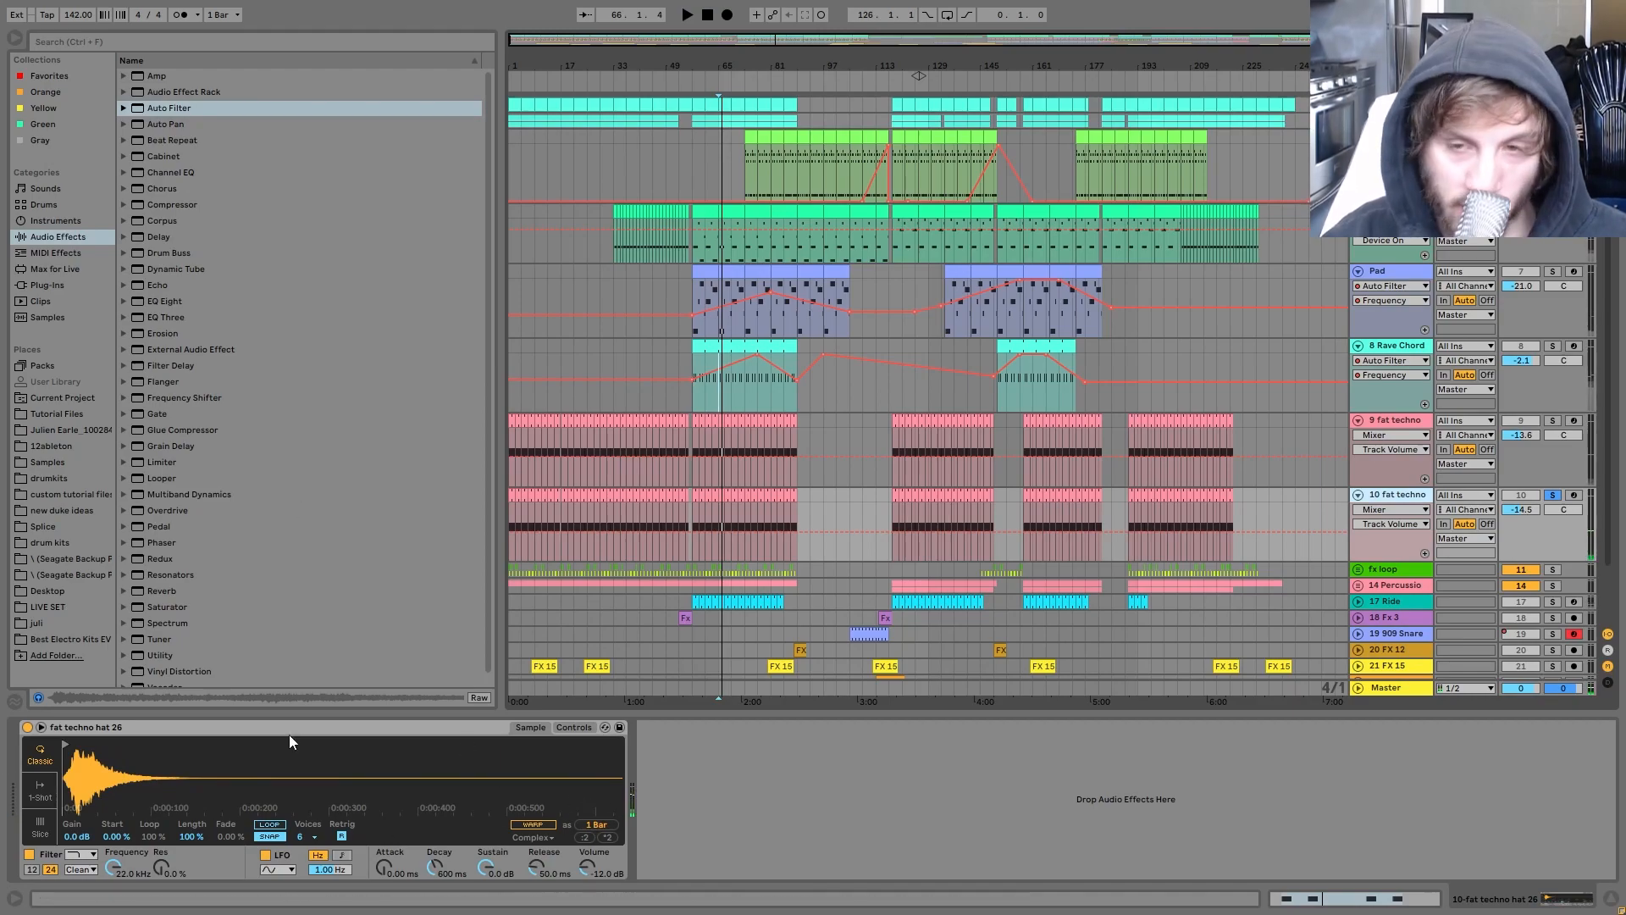
key(space)
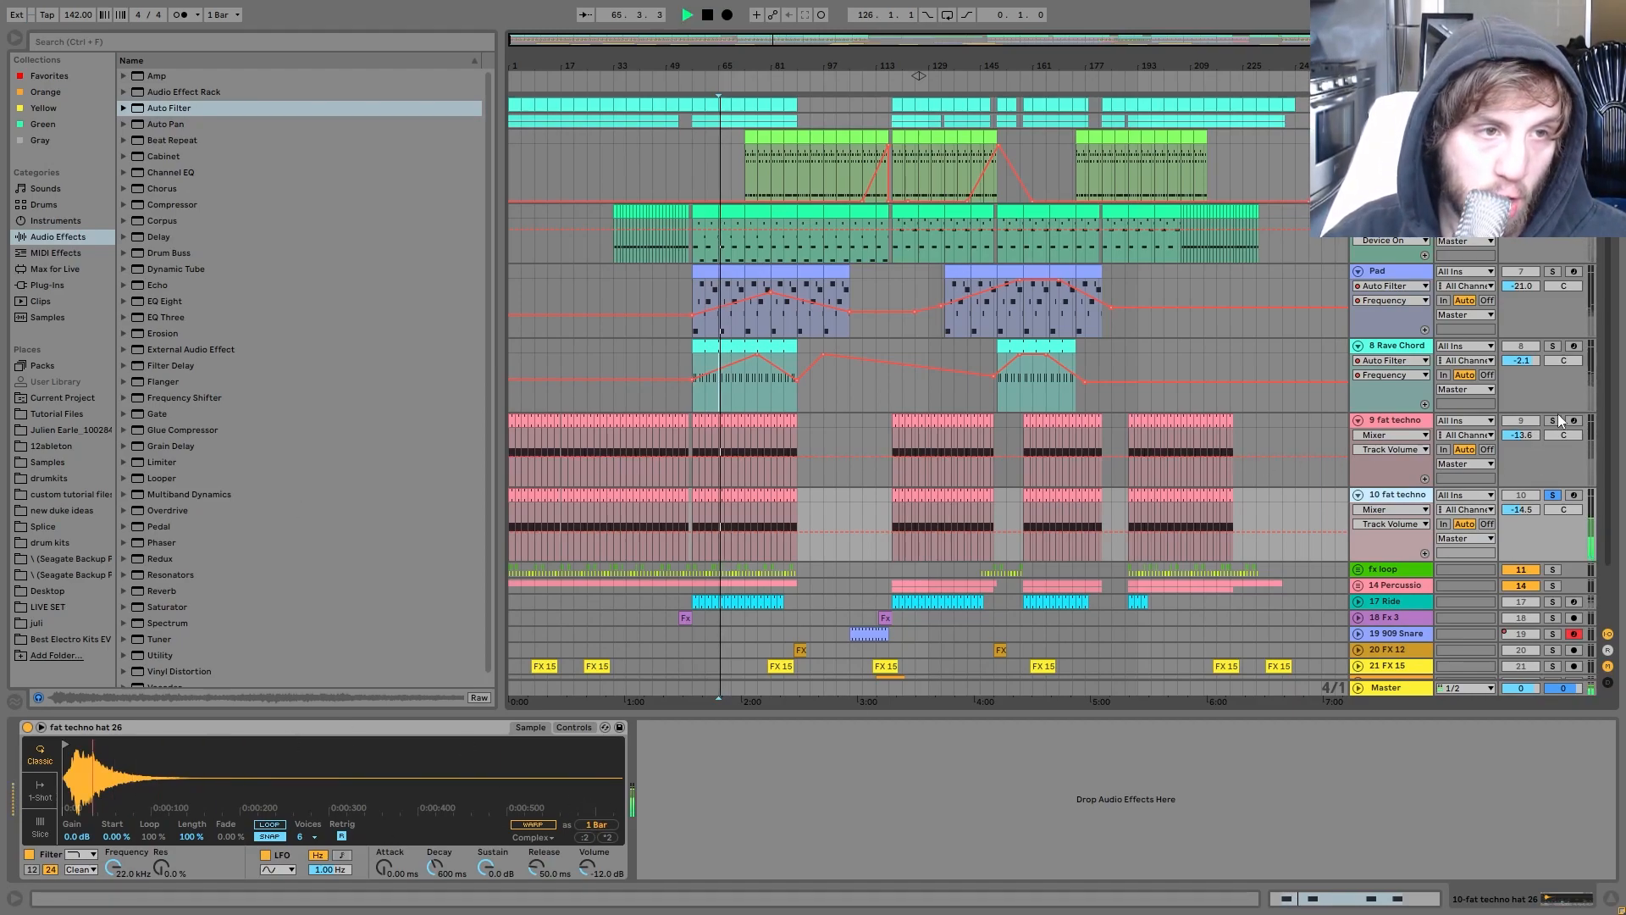
Step: Add the 9 fat techno track to the solo, compare both hat samplers and play the two hats together
ctrl+click(1553, 421)
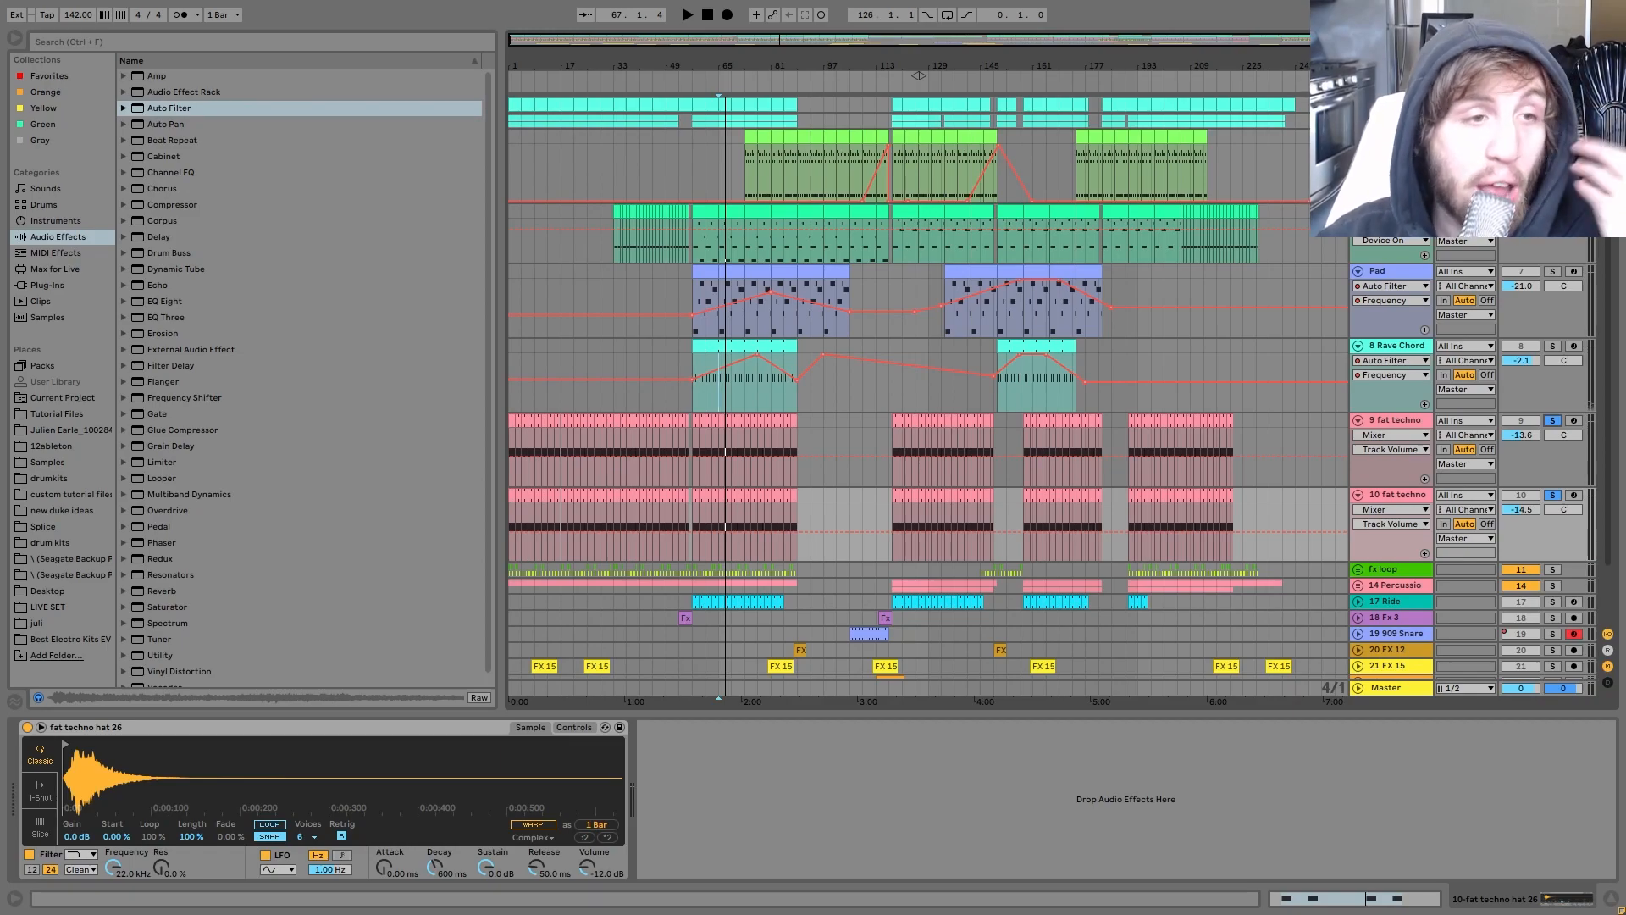
mouse_move(1410, 414)
mouse_down()
mouse_move(1388, 400)
mouse_move(1412, 409)
mouse_up()
click(1411, 410)
click(1399, 422)
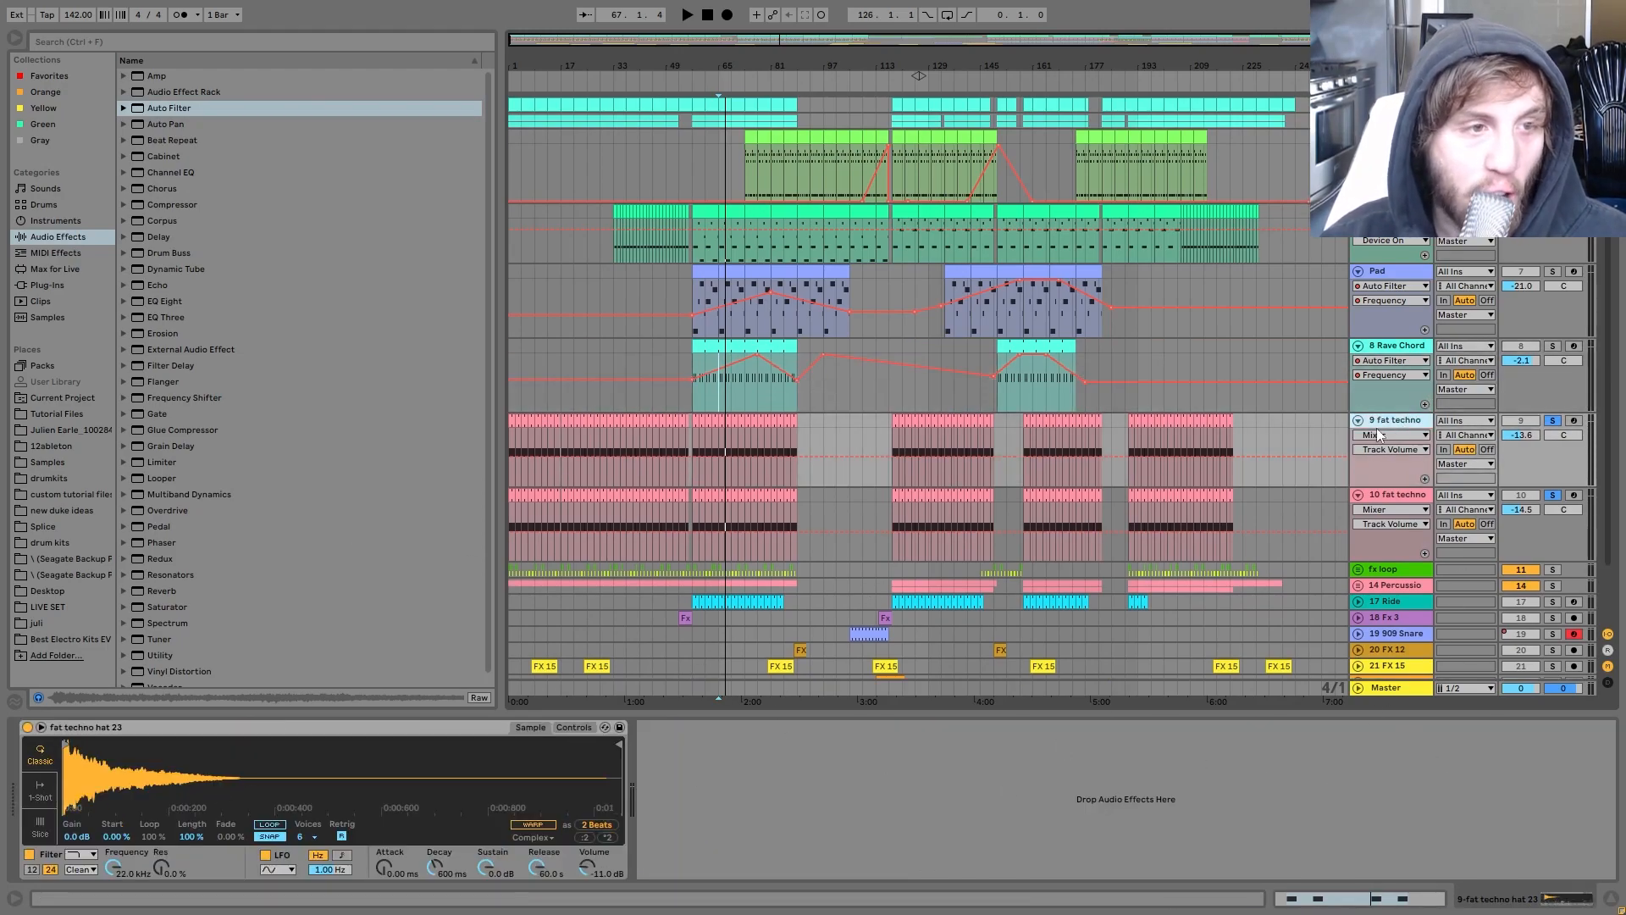
click(1386, 496)
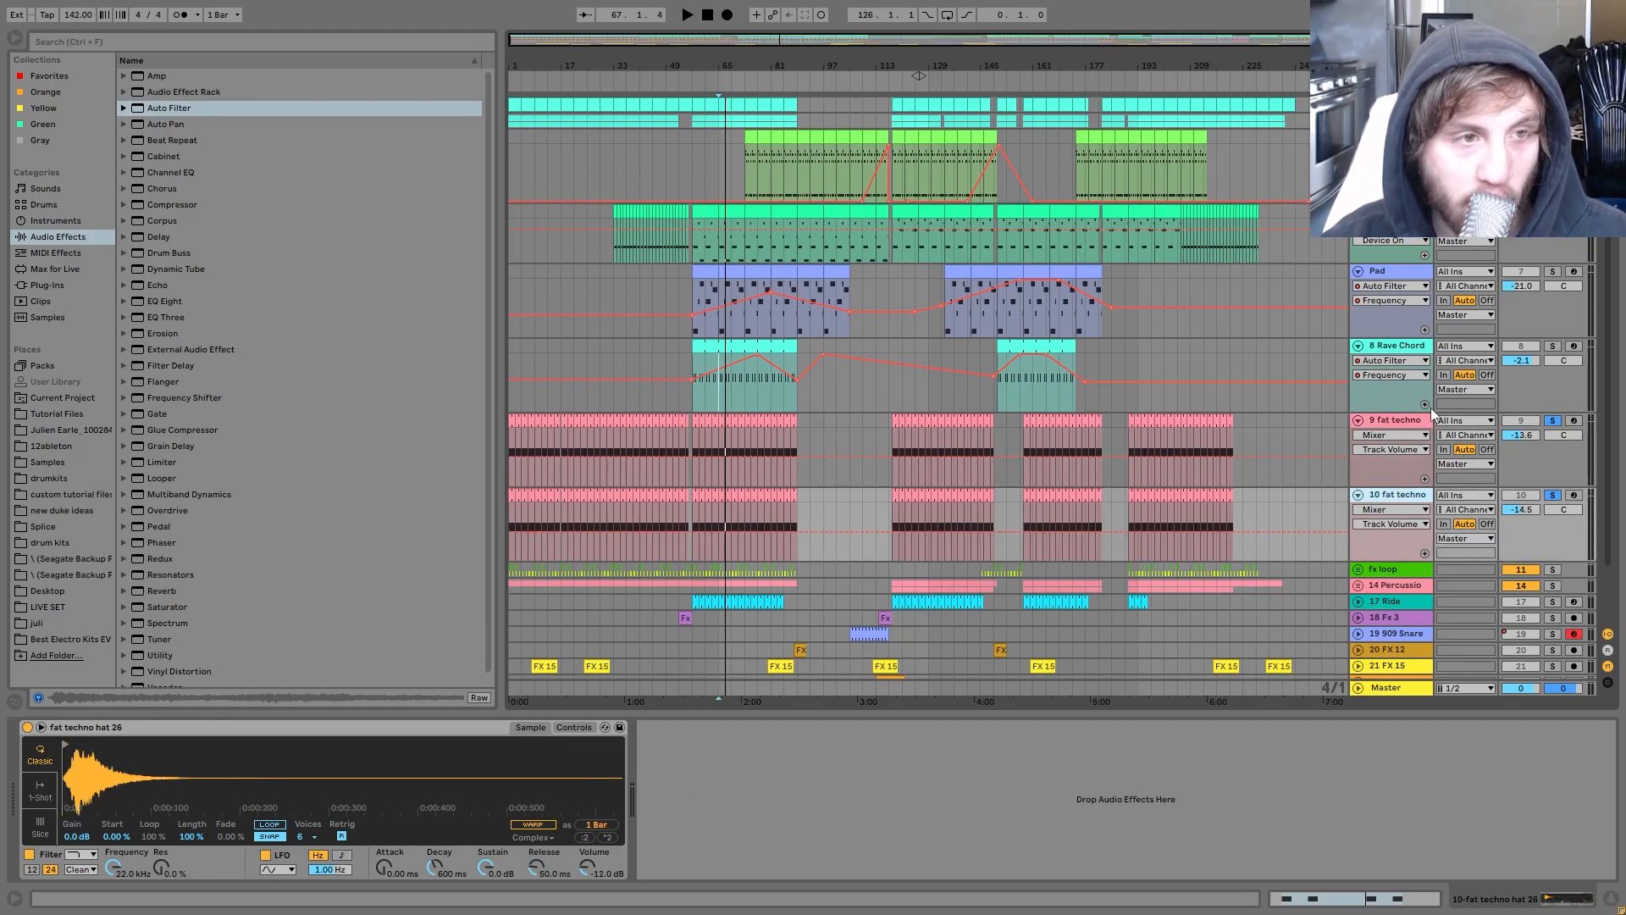
click(1388, 428)
key(space)
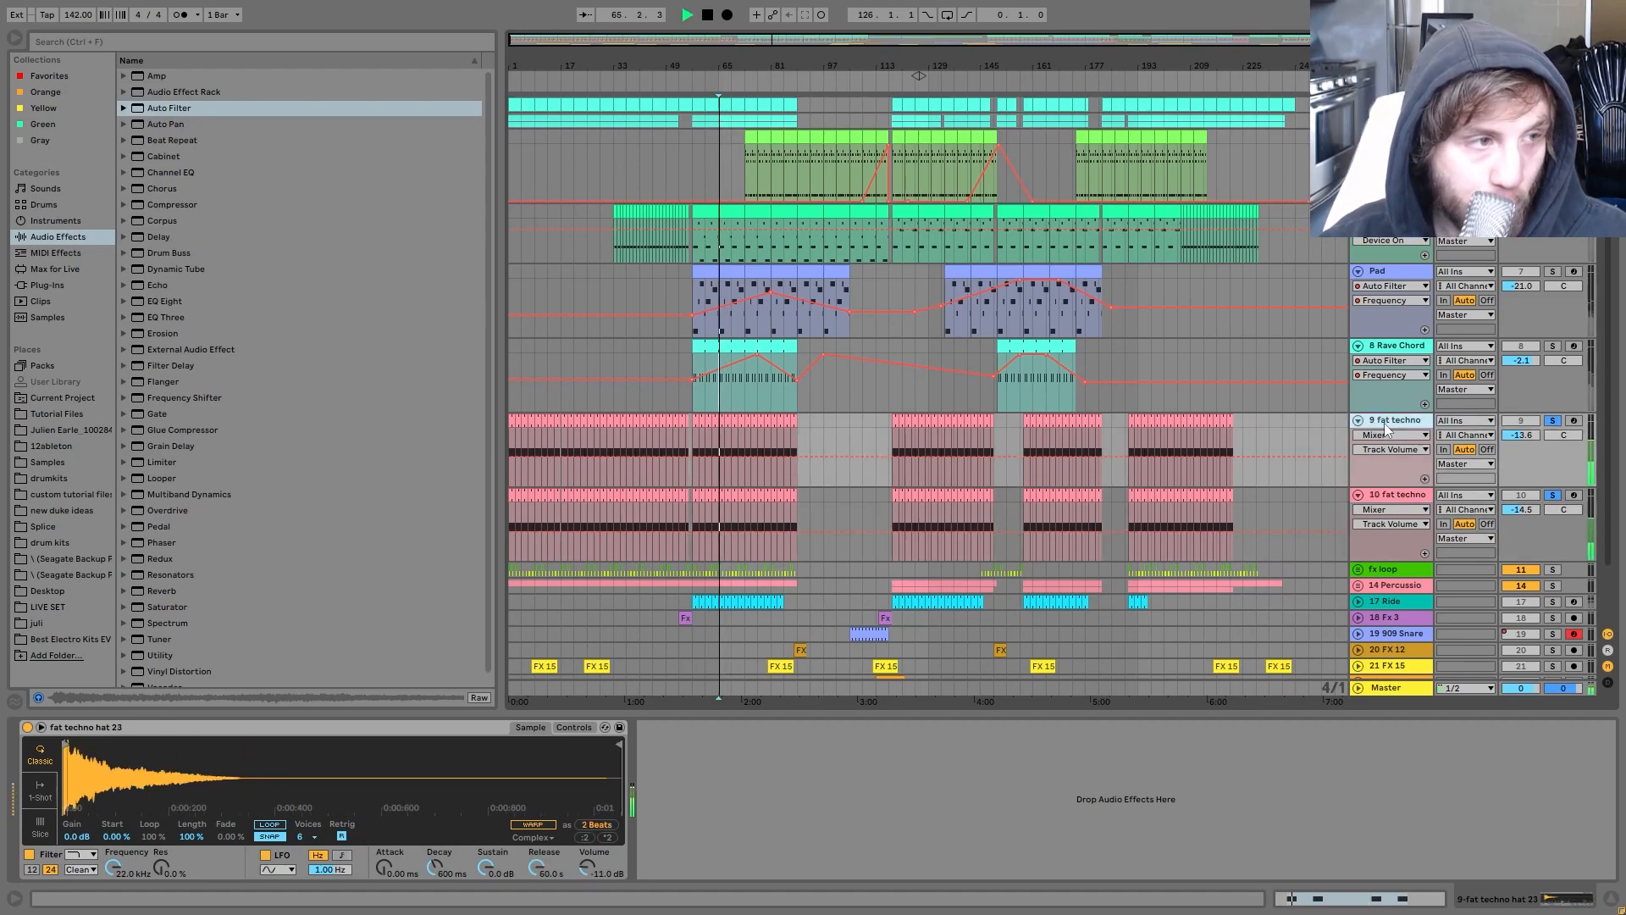
Step: Unfold the fx loop group, play it alone on solo and show its effect chain
scroll(1412, 442, down, 2)
click(1551, 507)
click(1393, 504)
click(1358, 504)
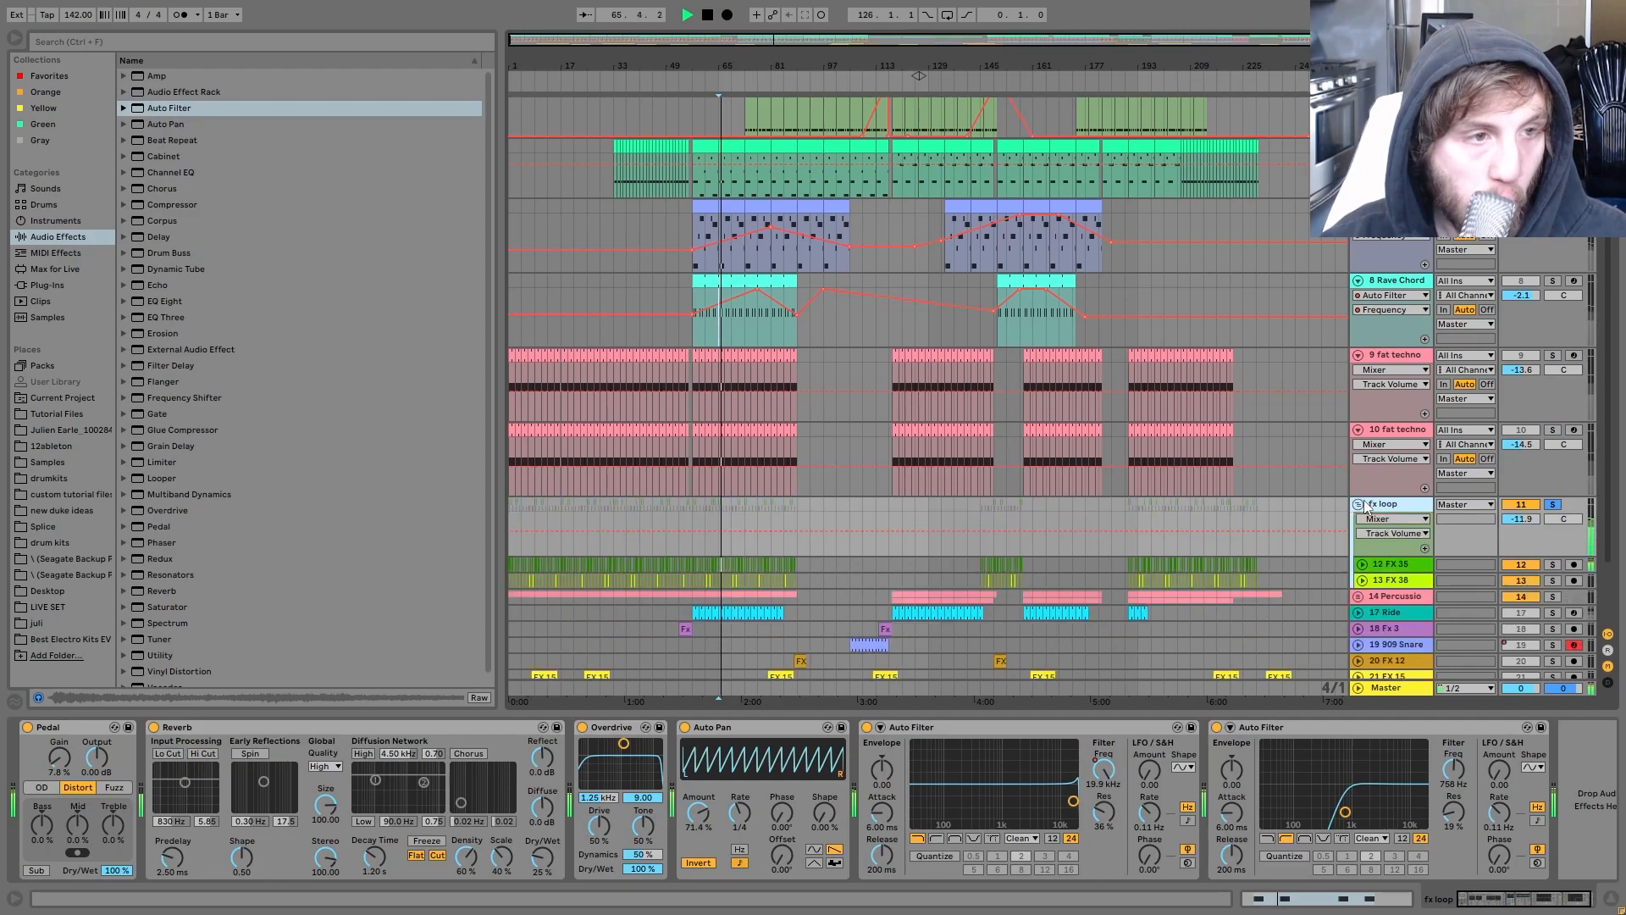
scroll(1367, 504, down, 2)
key(space)
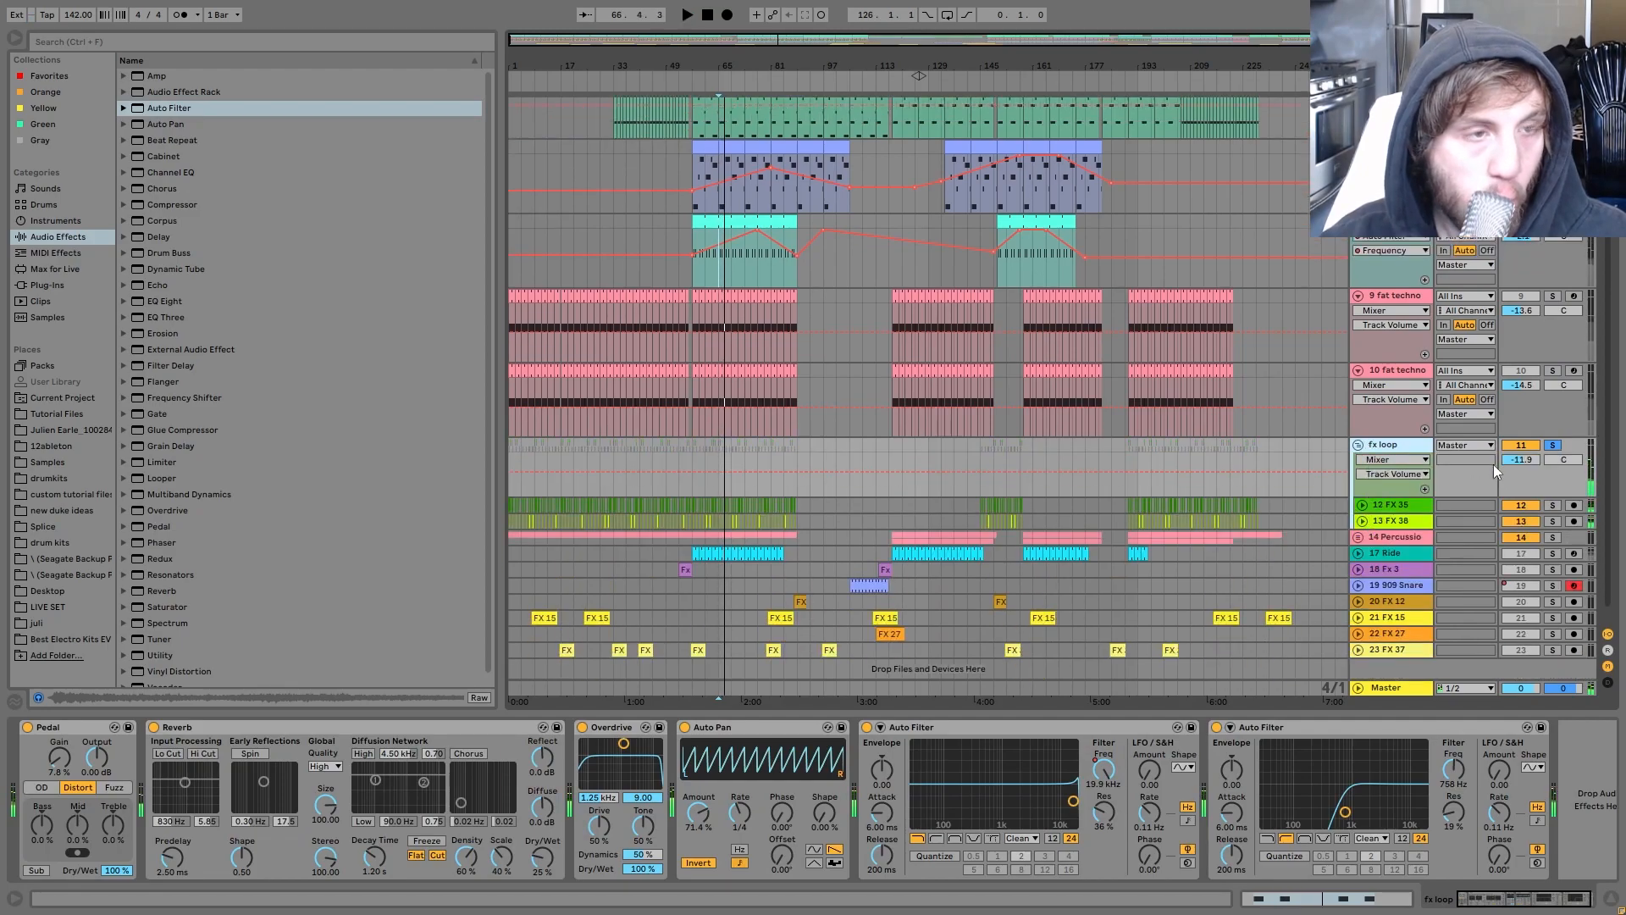
Step: Add the 9 and 10 fat techno and 14 Percussio tracks to the fx loop solo and play them together
scroll(1496, 460, up, 4)
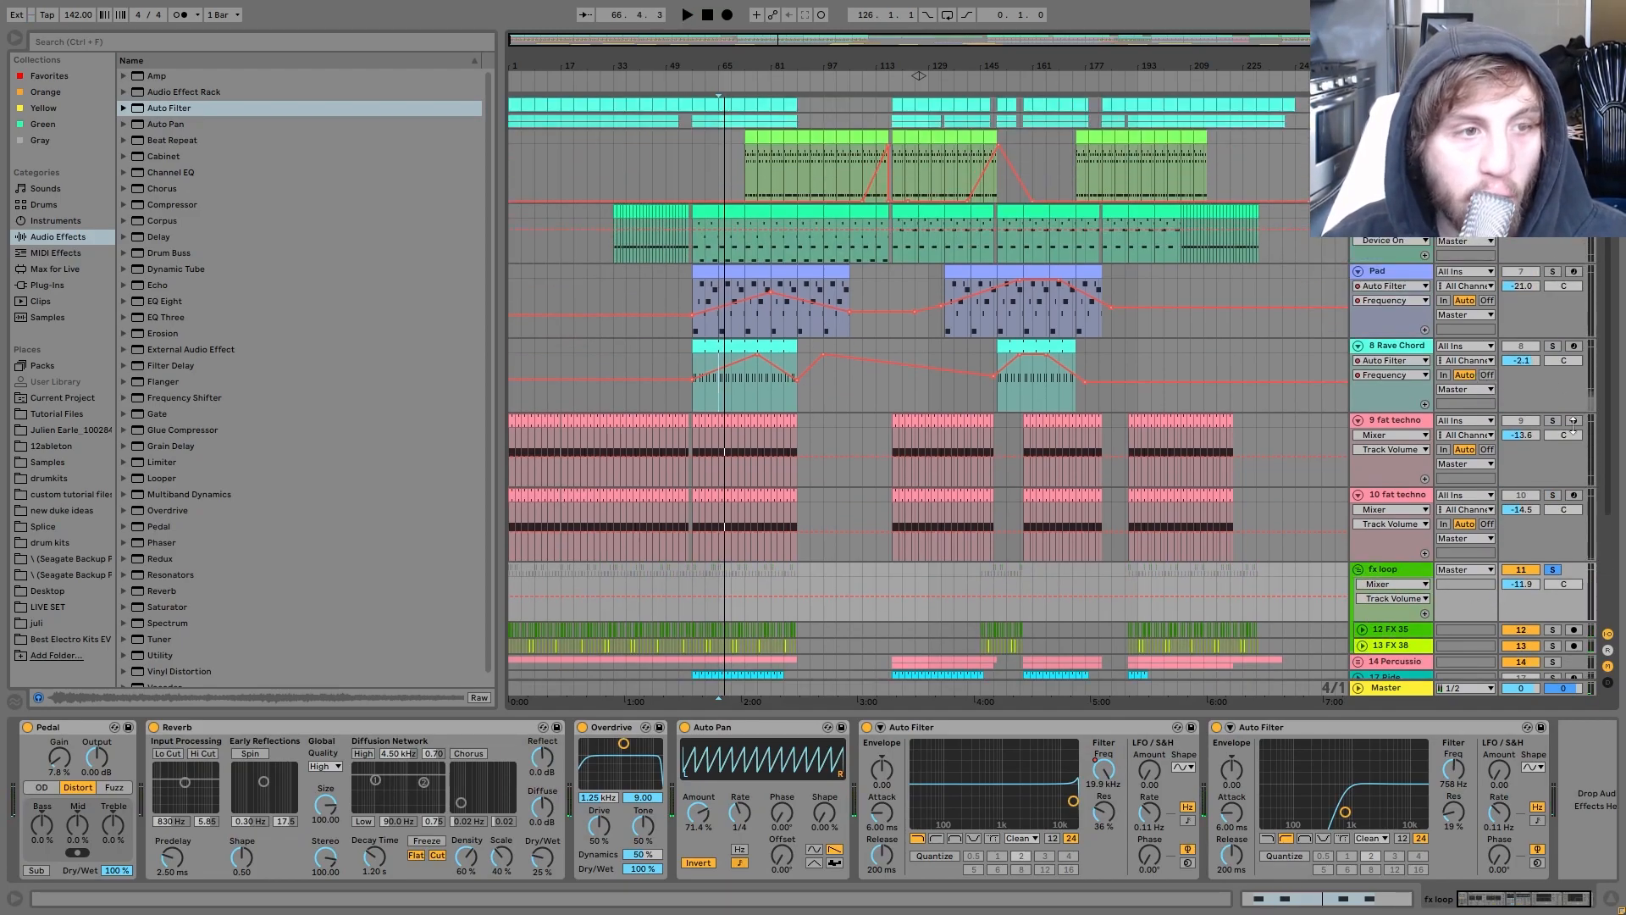
scroll(1562, 389, down, 2)
ctrl+click(1552, 410)
ctrl+click(1552, 336)
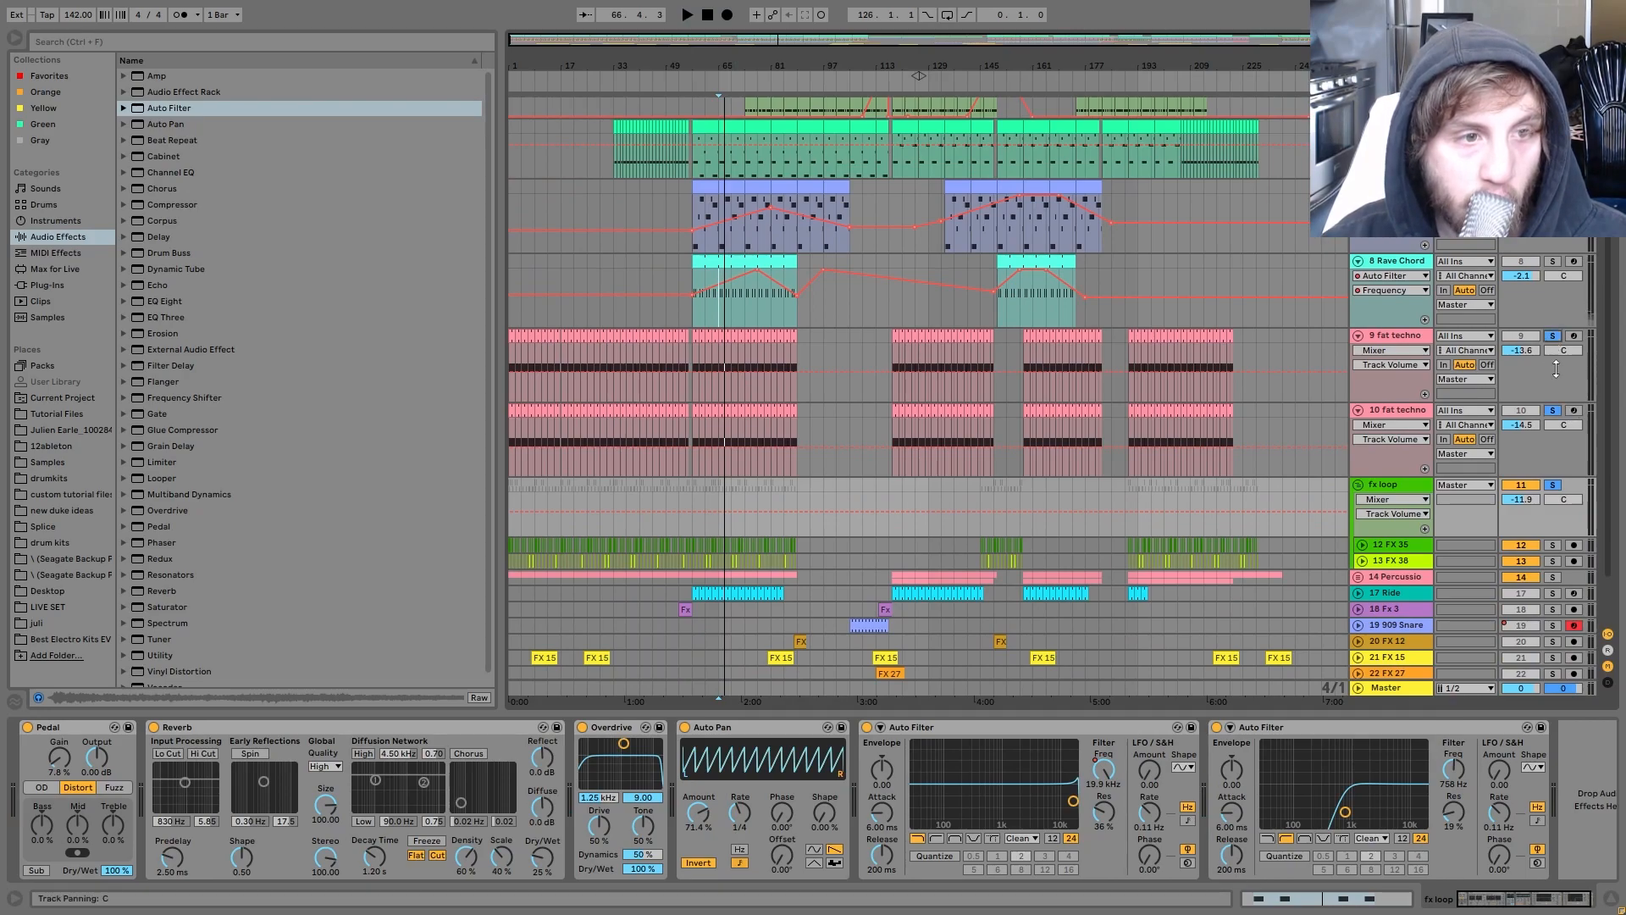
ctrl+click(1555, 576)
key(space)
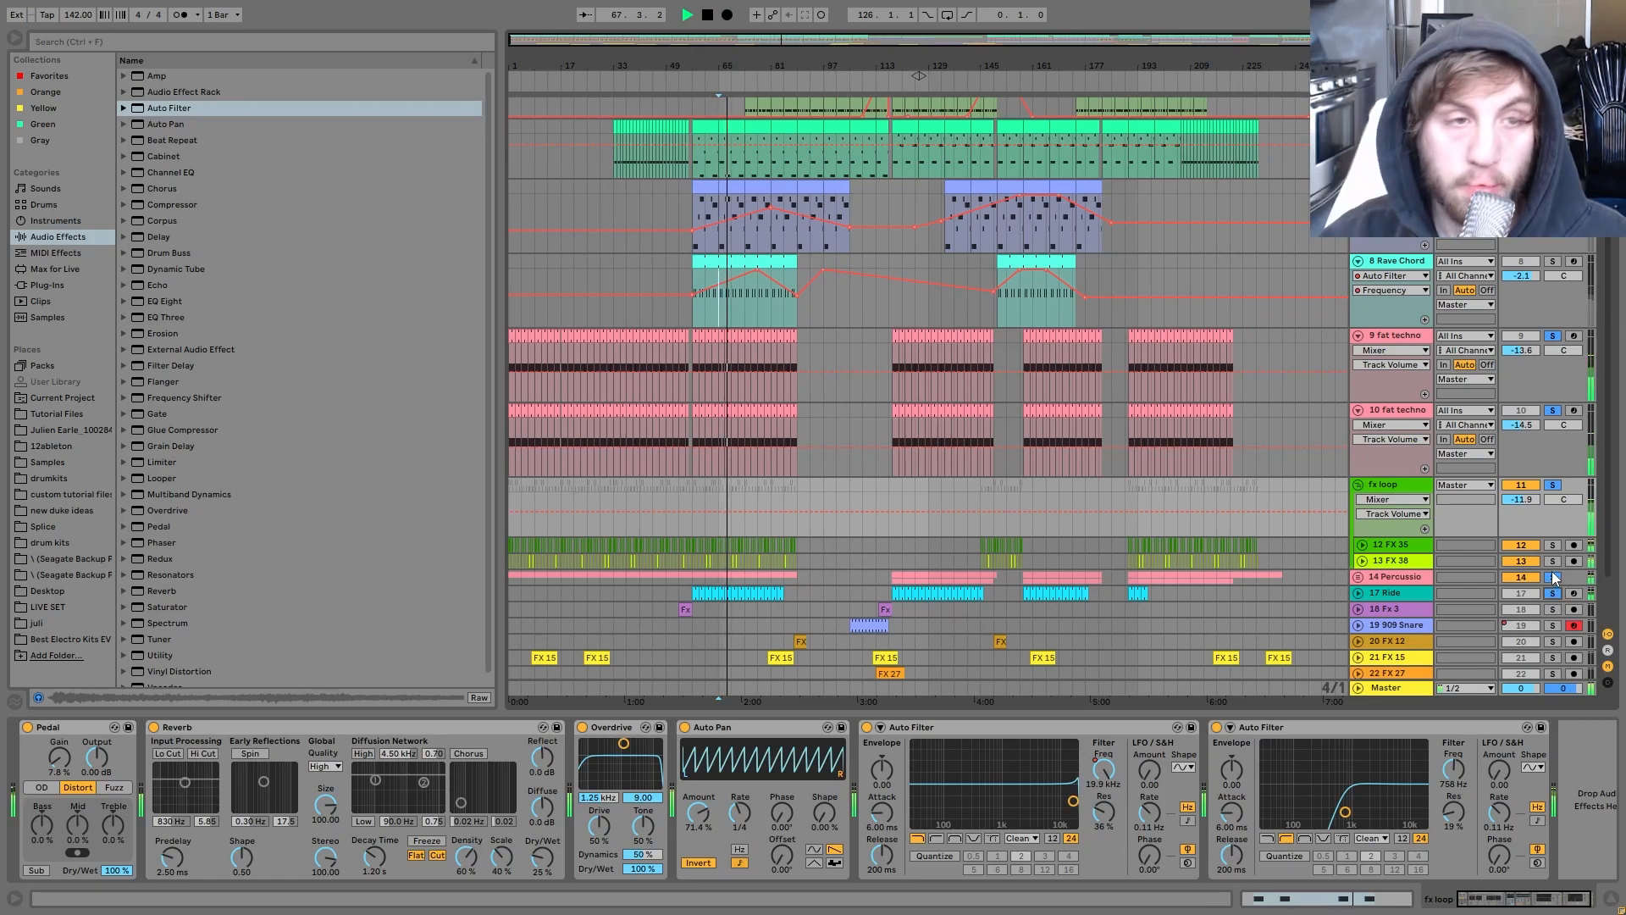
Step: Take all tracks off solo and play the full arrangement from bar 41
click(1552, 484)
key(space)
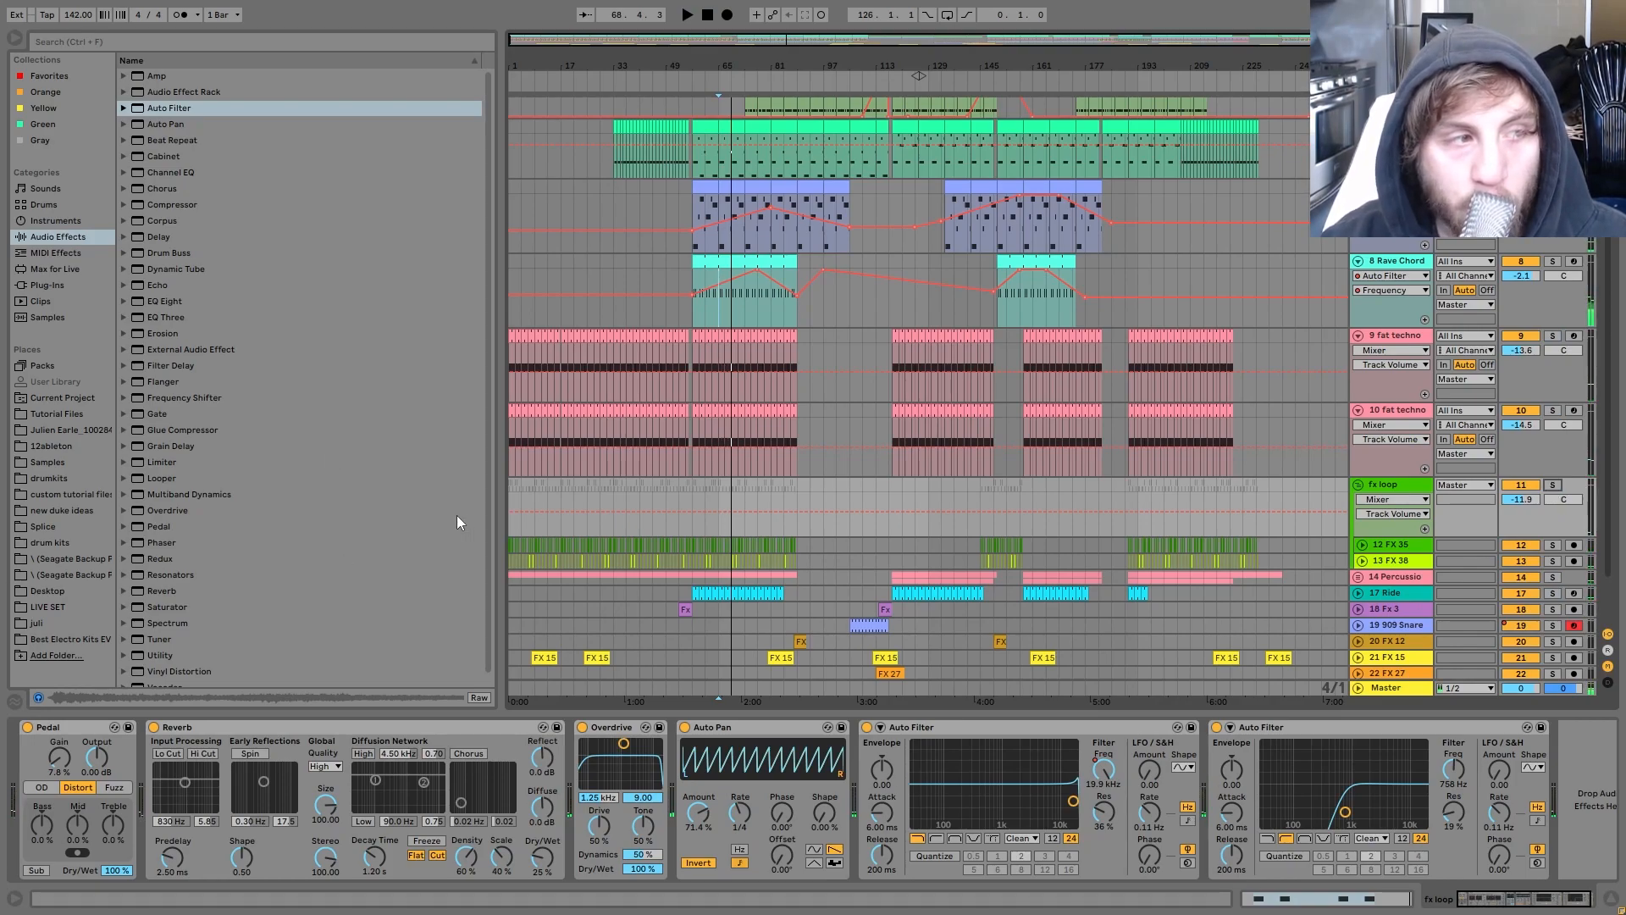
click(640, 488)
key(space)
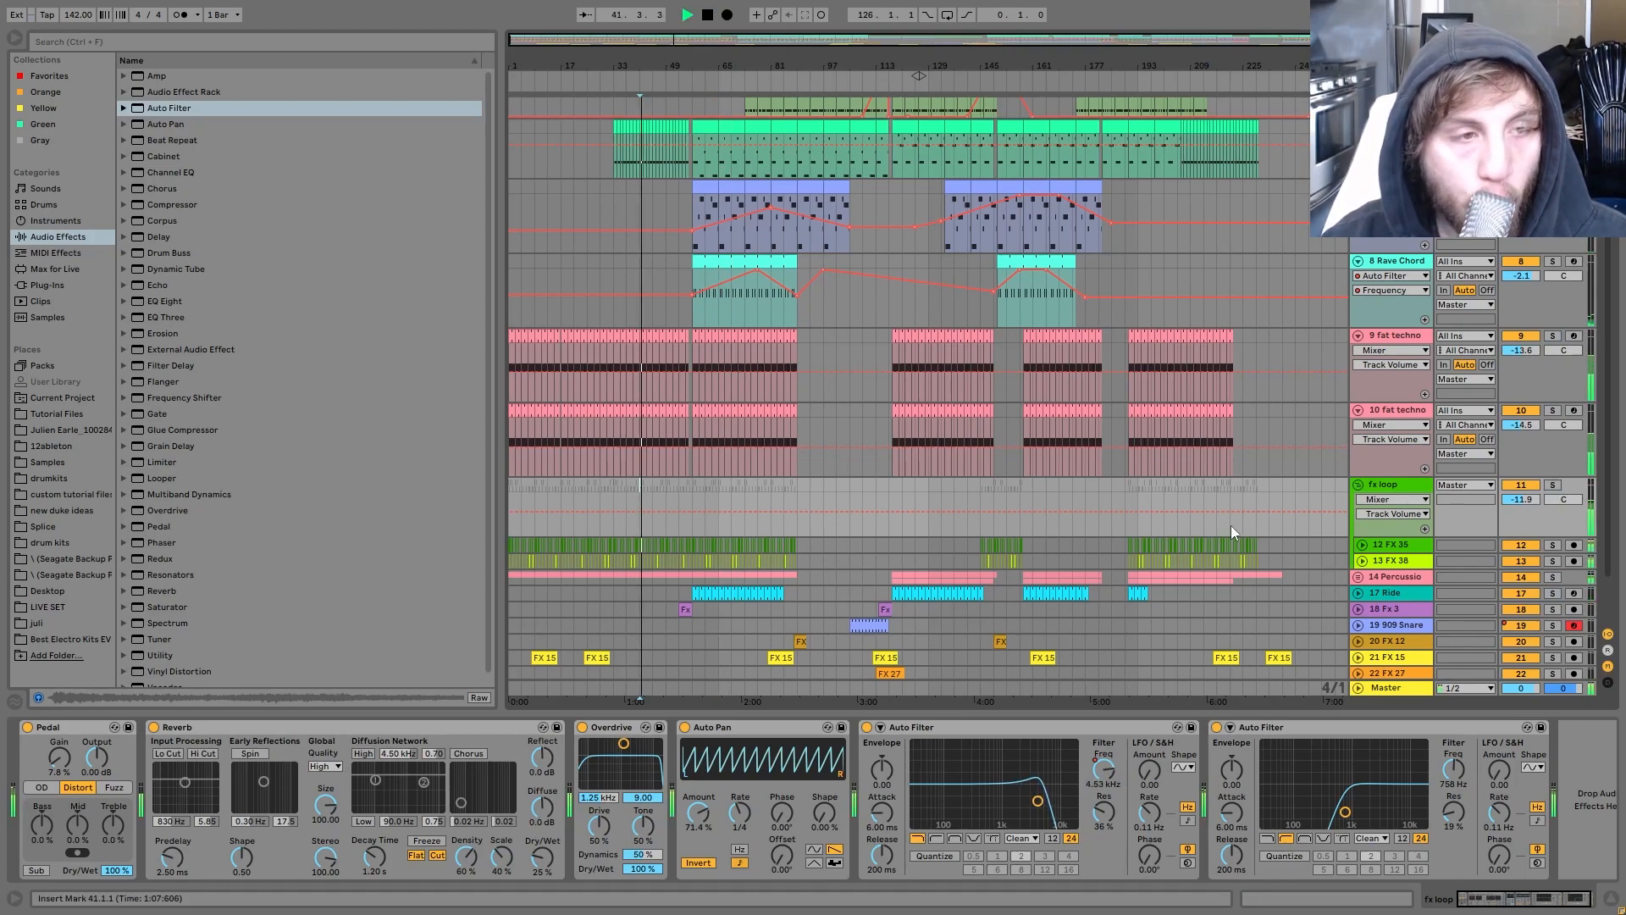
Step: Solo the fx loop group, unfold its FX 35 and FX 38 tracks and play bars 35 to 37
click(1552, 484)
drag(599, 74, 603, 355)
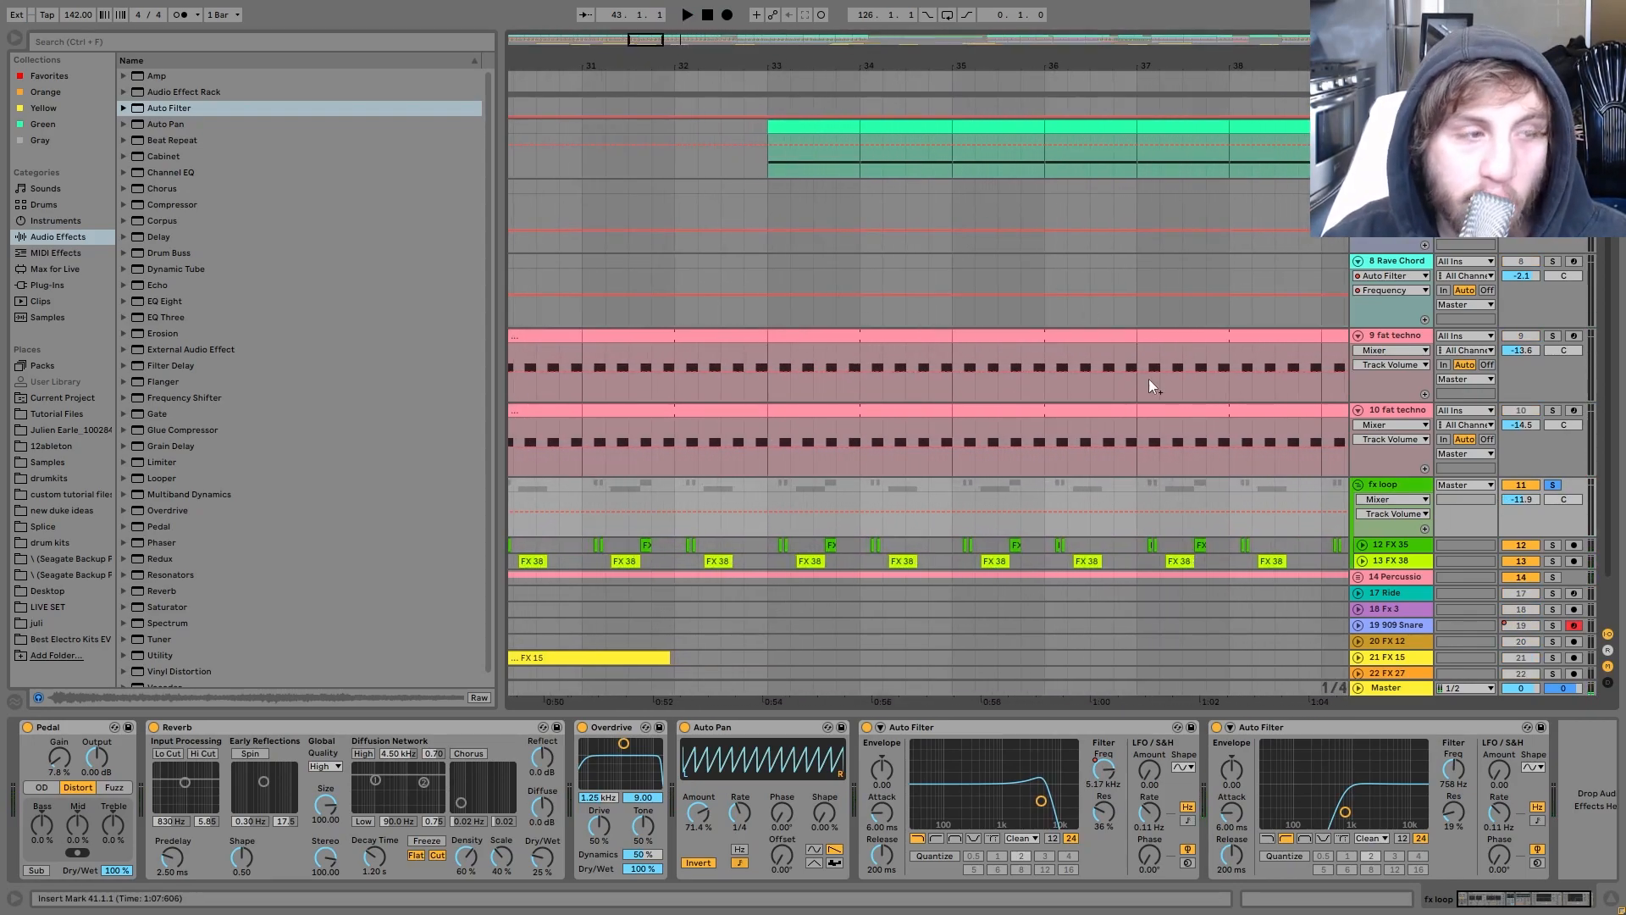
click(1361, 560)
click(1362, 544)
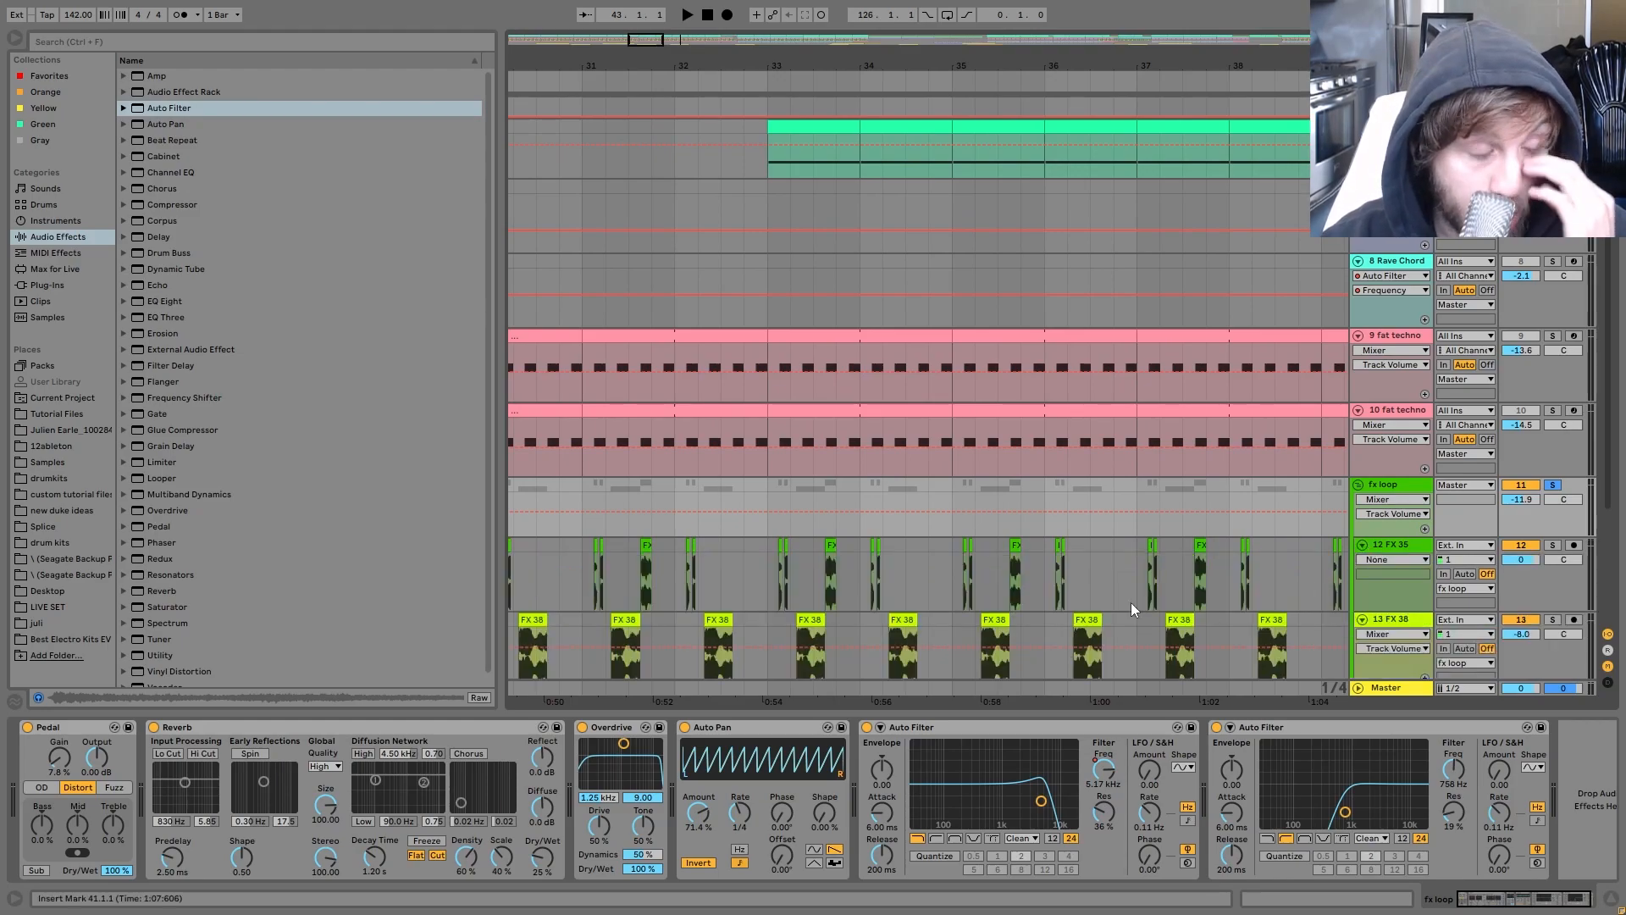
drag(953, 550, 1129, 637)
key(space)
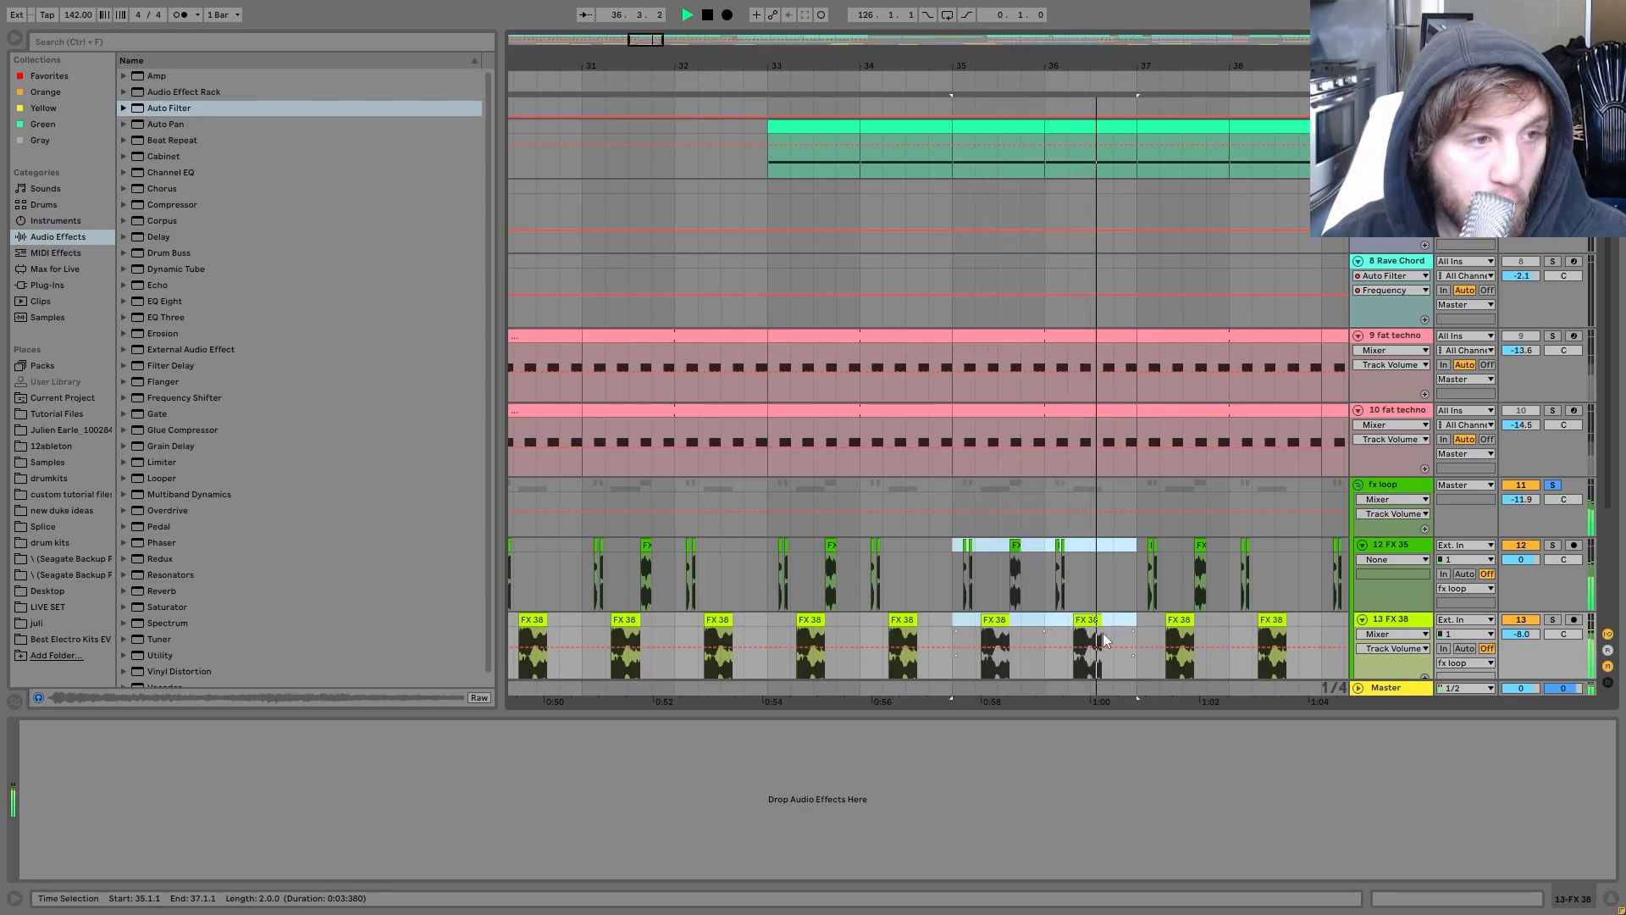
key(space)
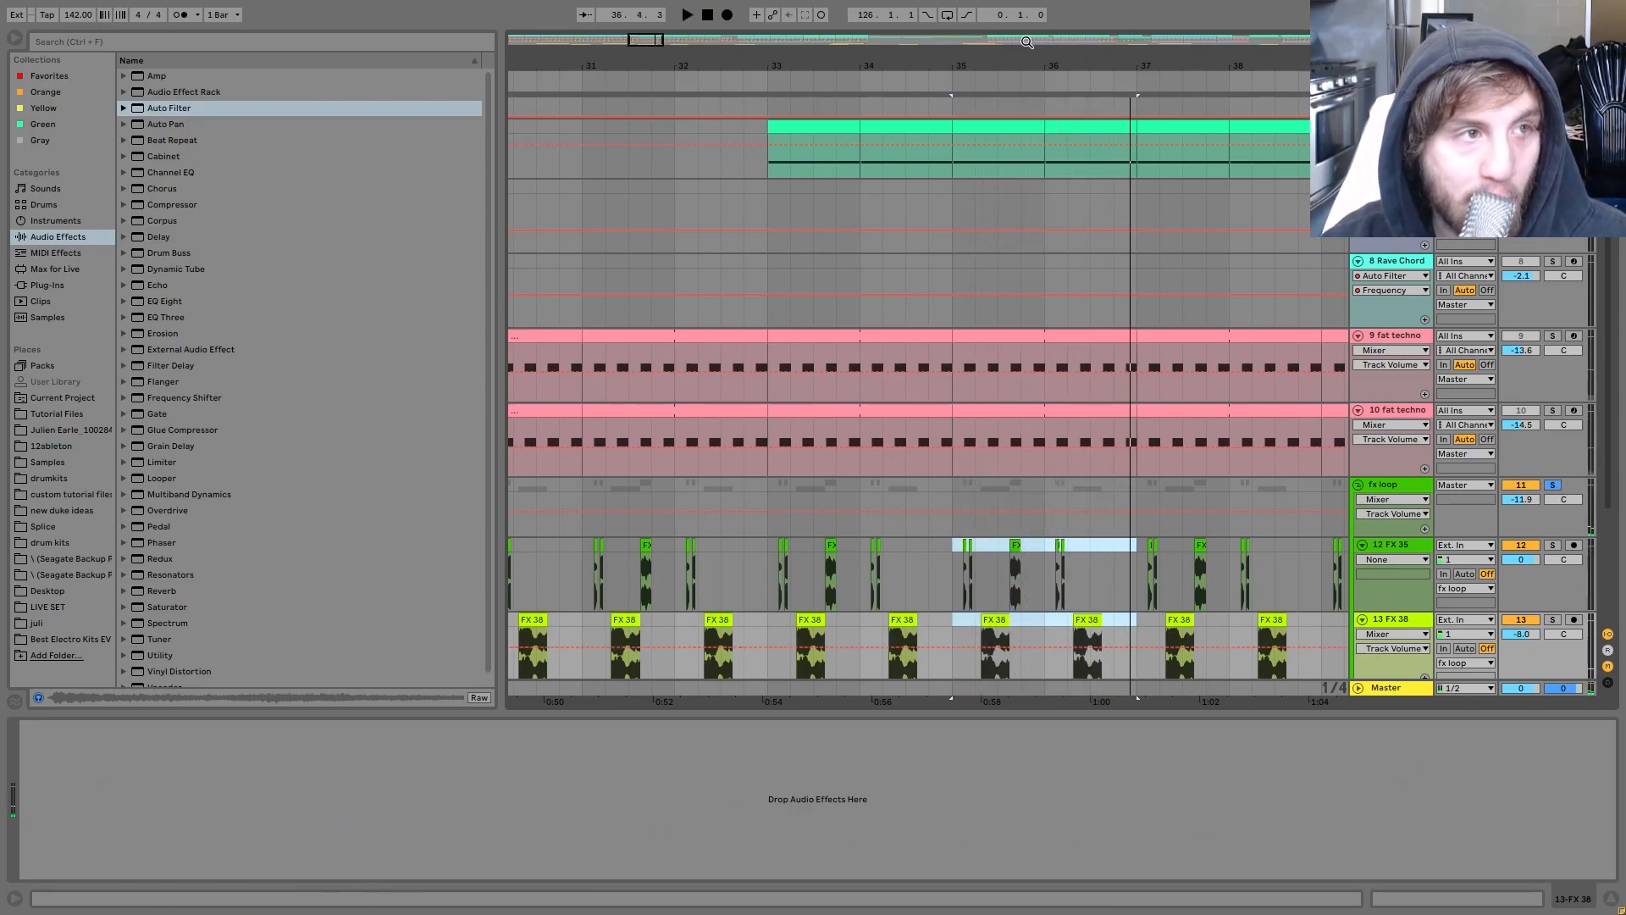
Step: Examine the FX 35 and FX 38 clips around bar 35 up close and play them unsoloed in the full mix
drag(1013, 58, 1012, 97)
key(space)
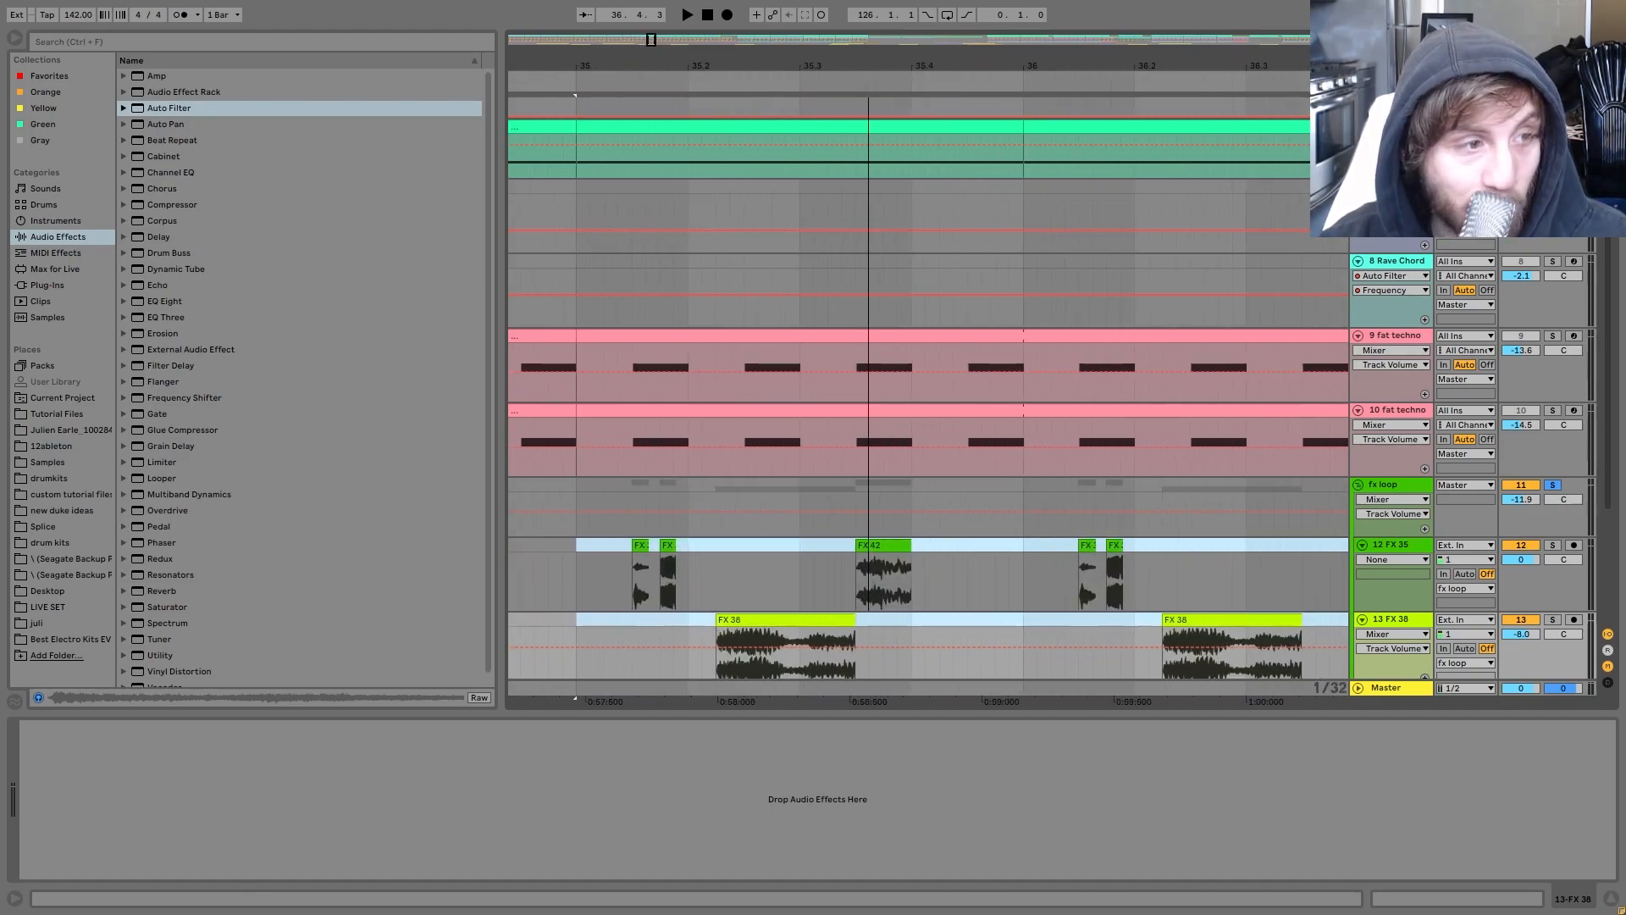
key(space)
click(1552, 484)
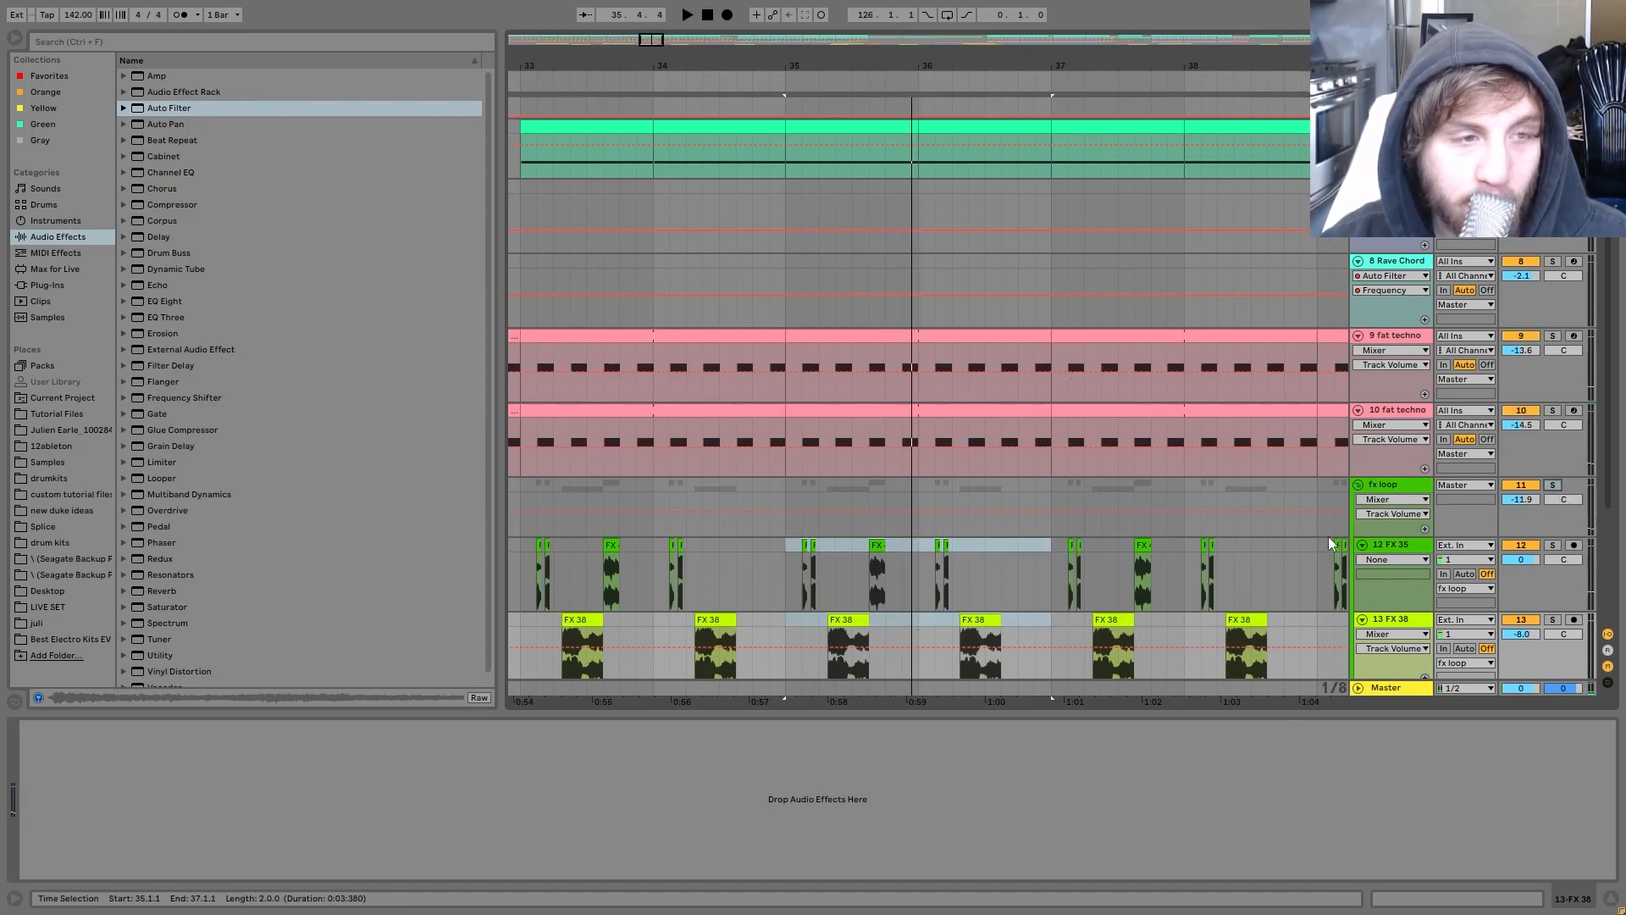
key(space)
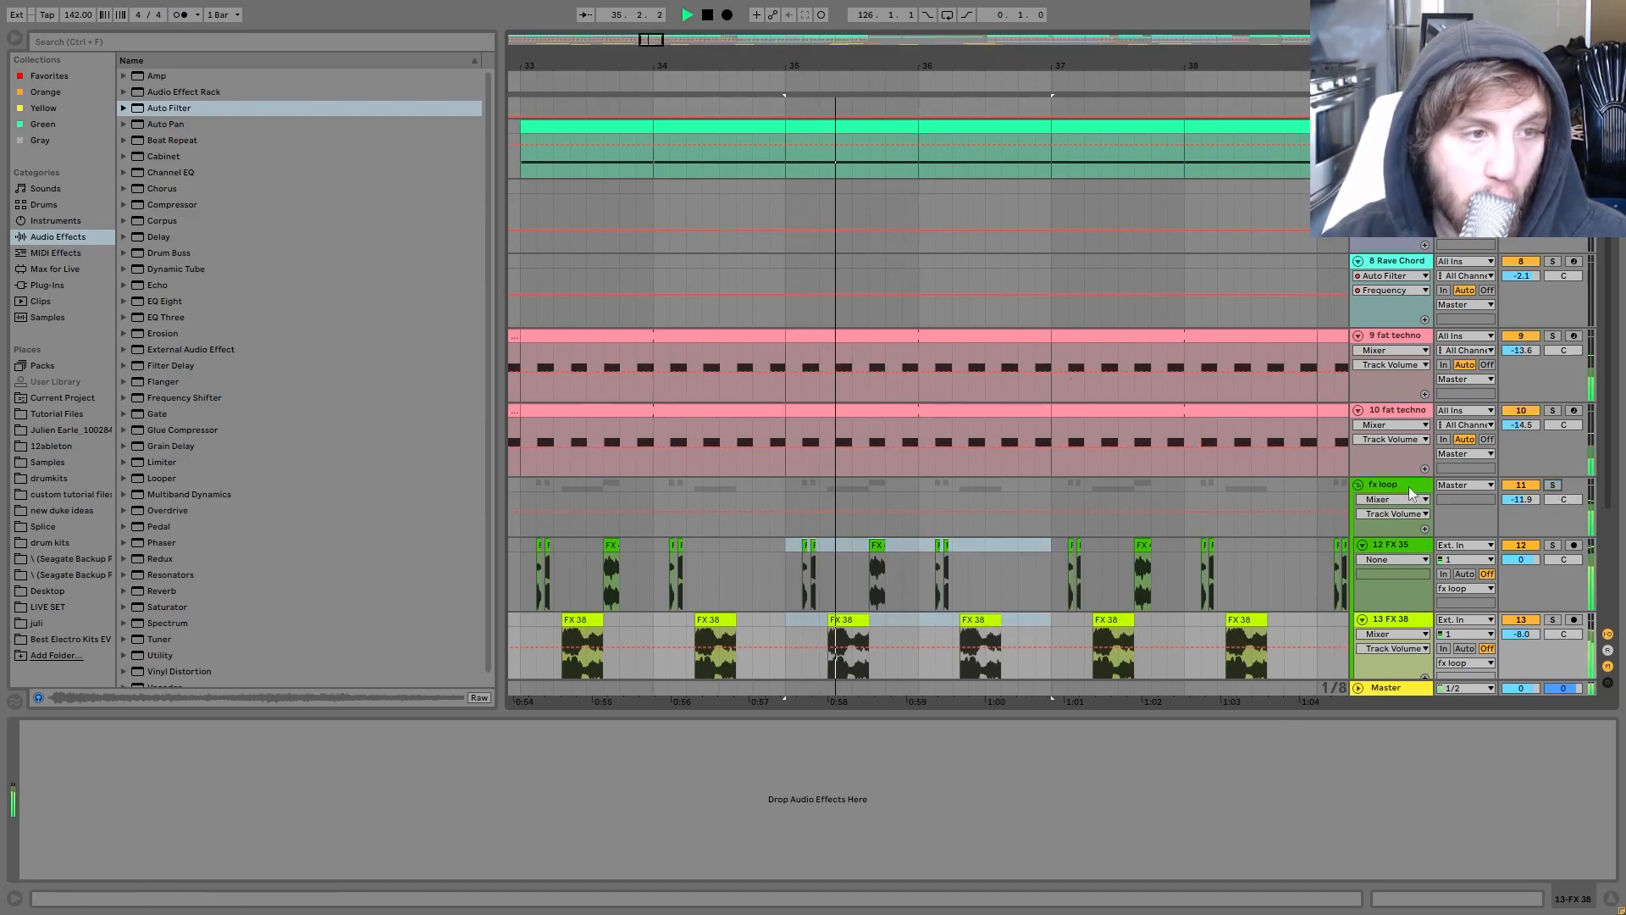
key(space)
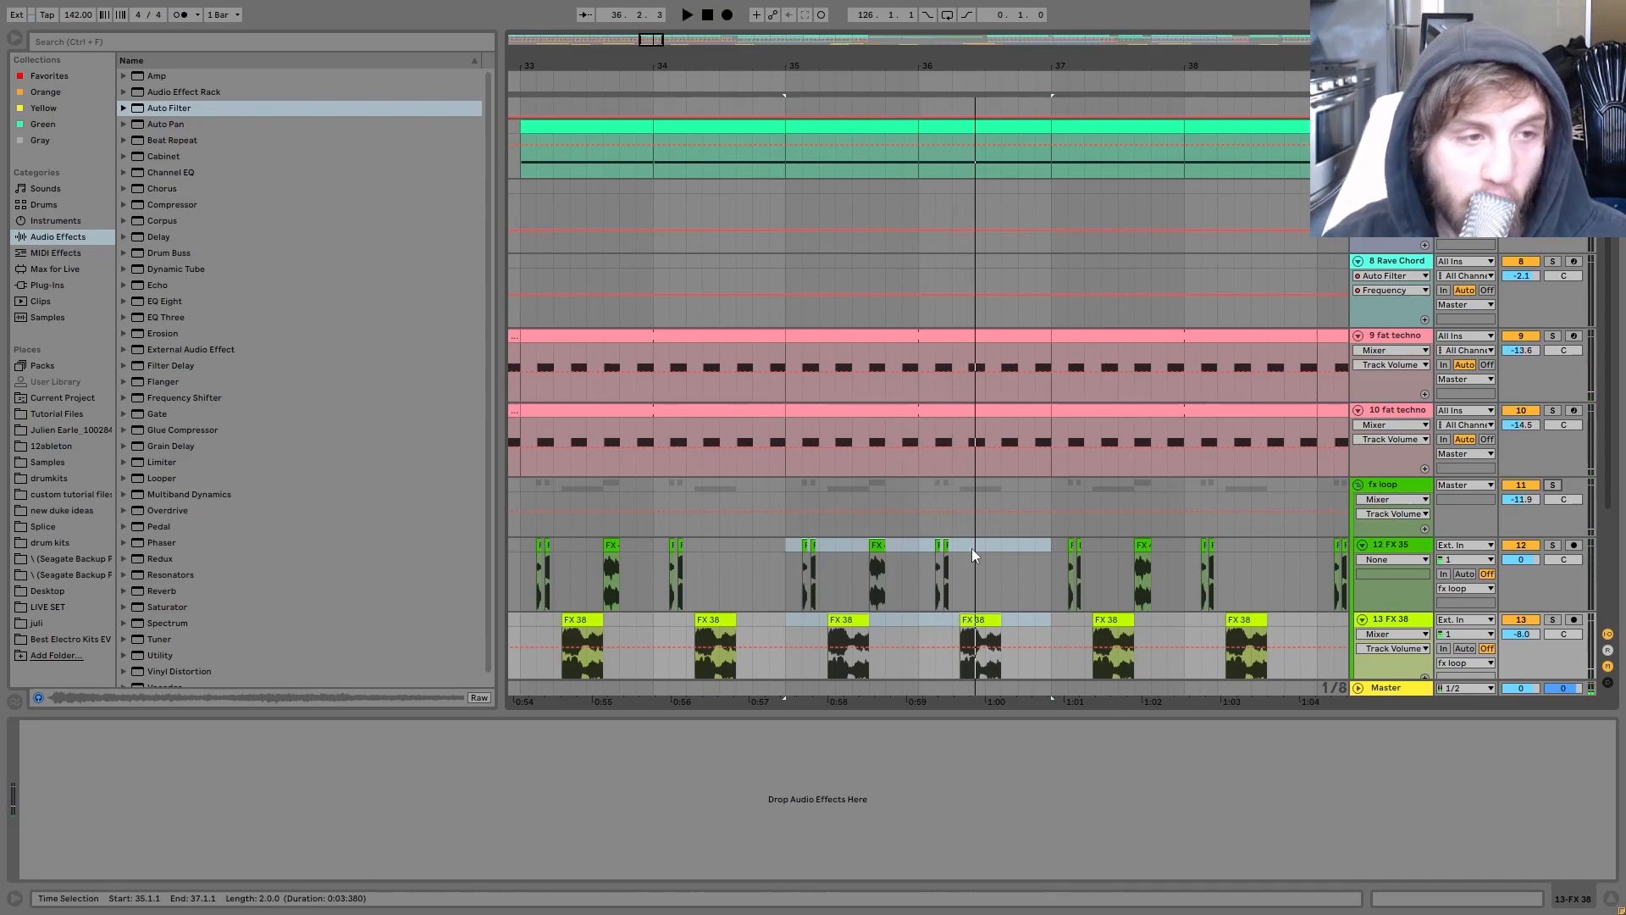
Step: Solo the fx loop group again, place the insert mark at bar 35 and examine its Pedal and Auto Pan effects
click(1396, 495)
click(1554, 484)
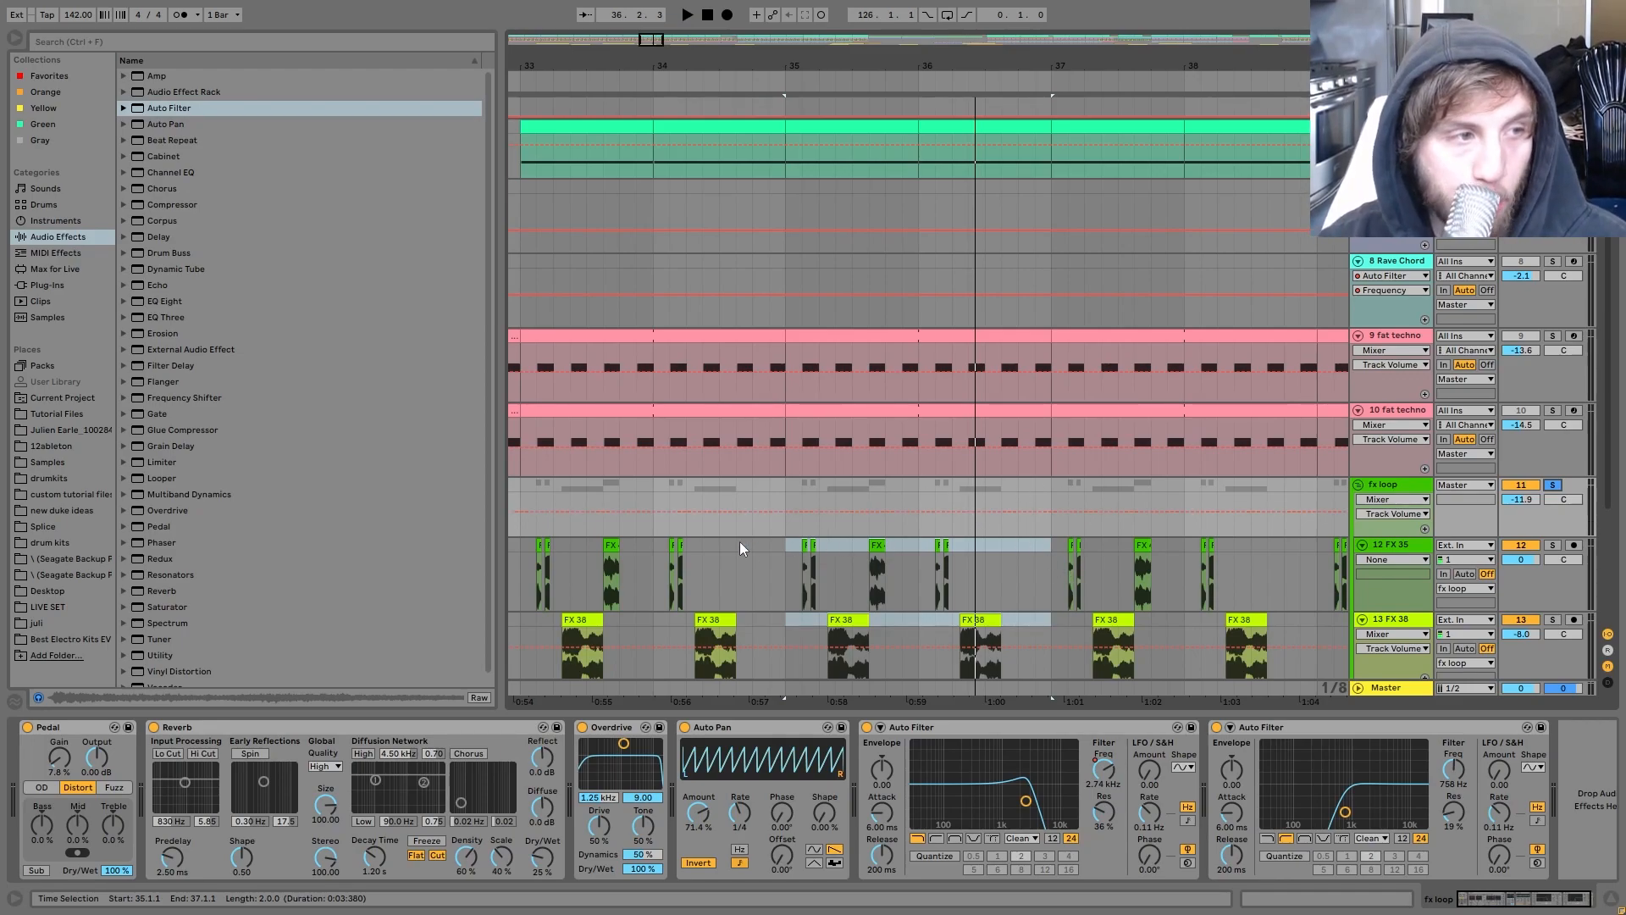
click(778, 518)
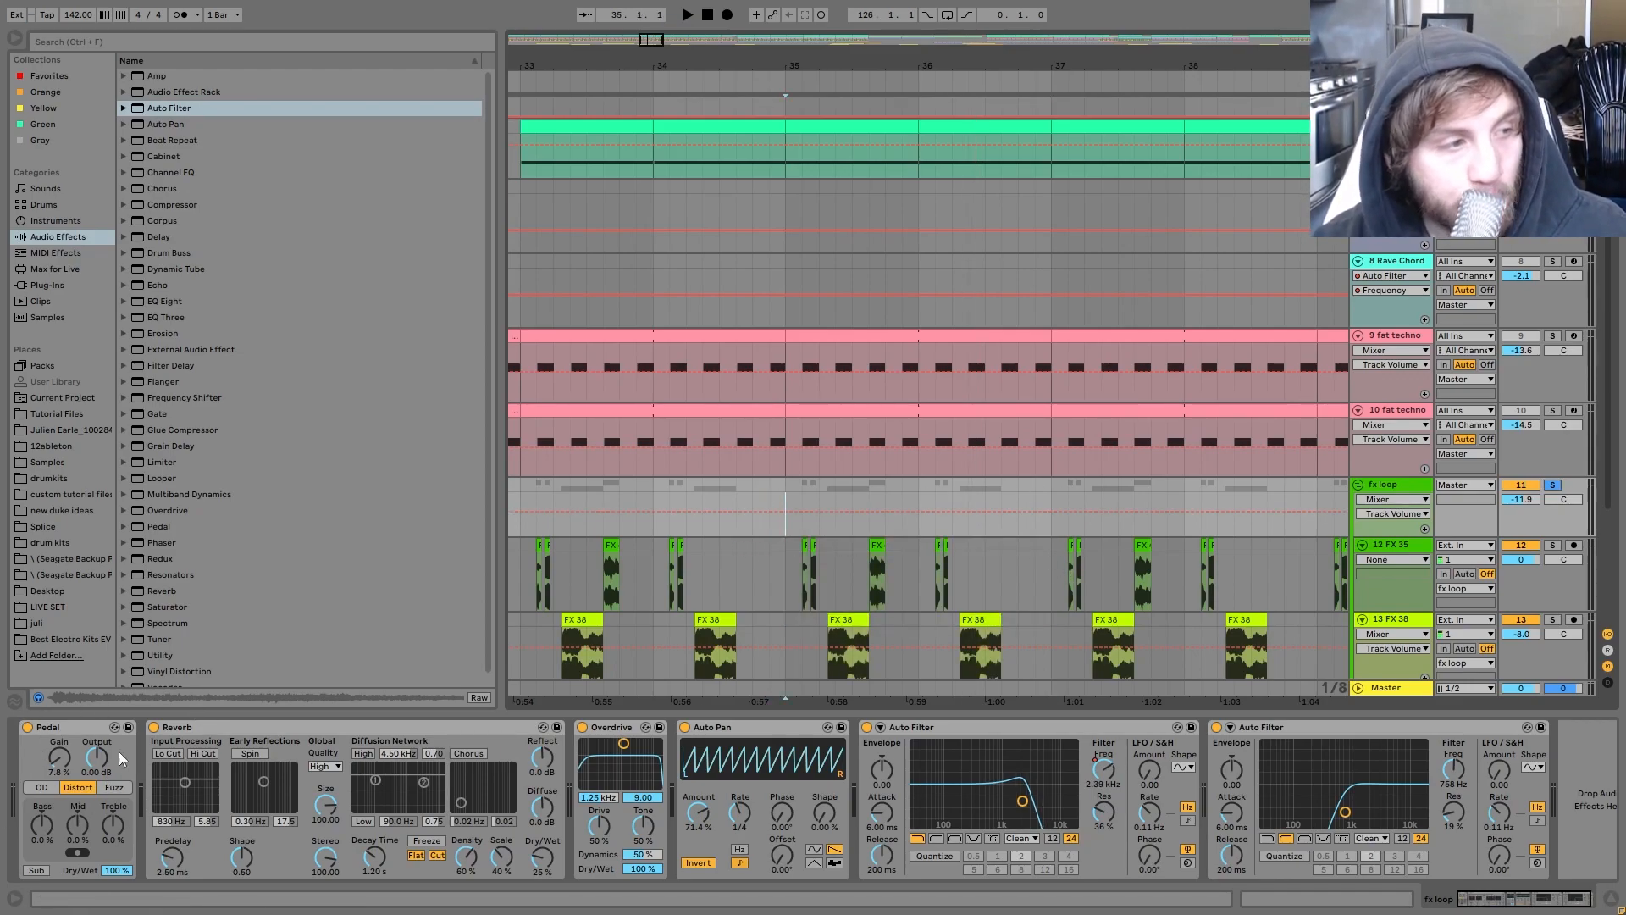
click(773, 729)
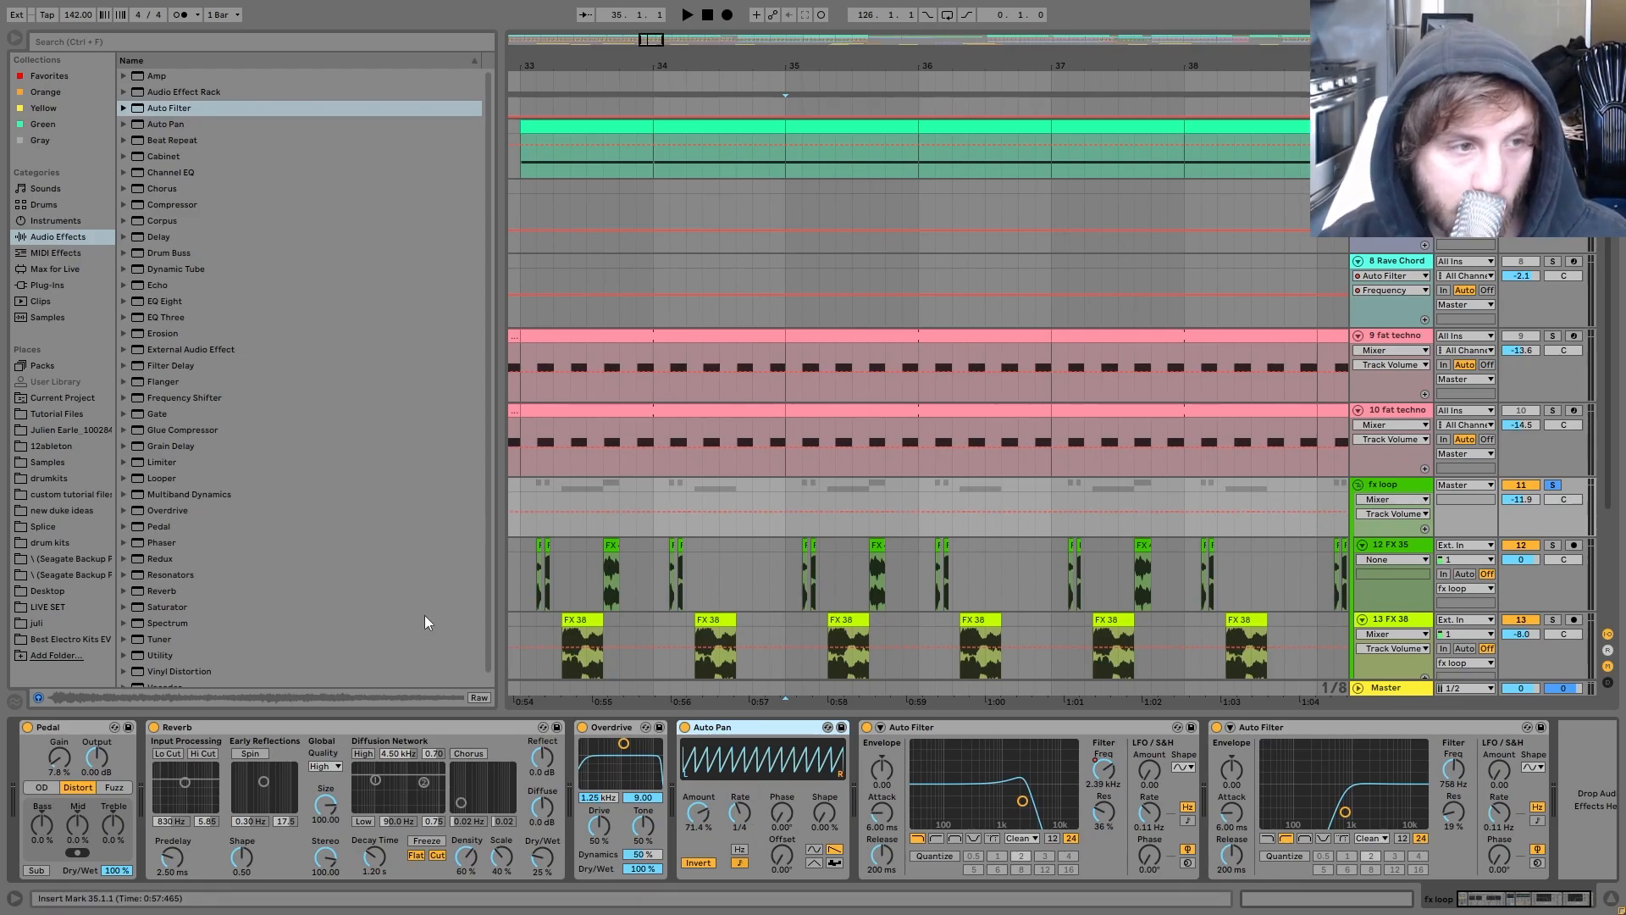
Step: Show the fx loop group's Auto Filter frequency automation across the whole arrangement and clear its envelope
click(1102, 770)
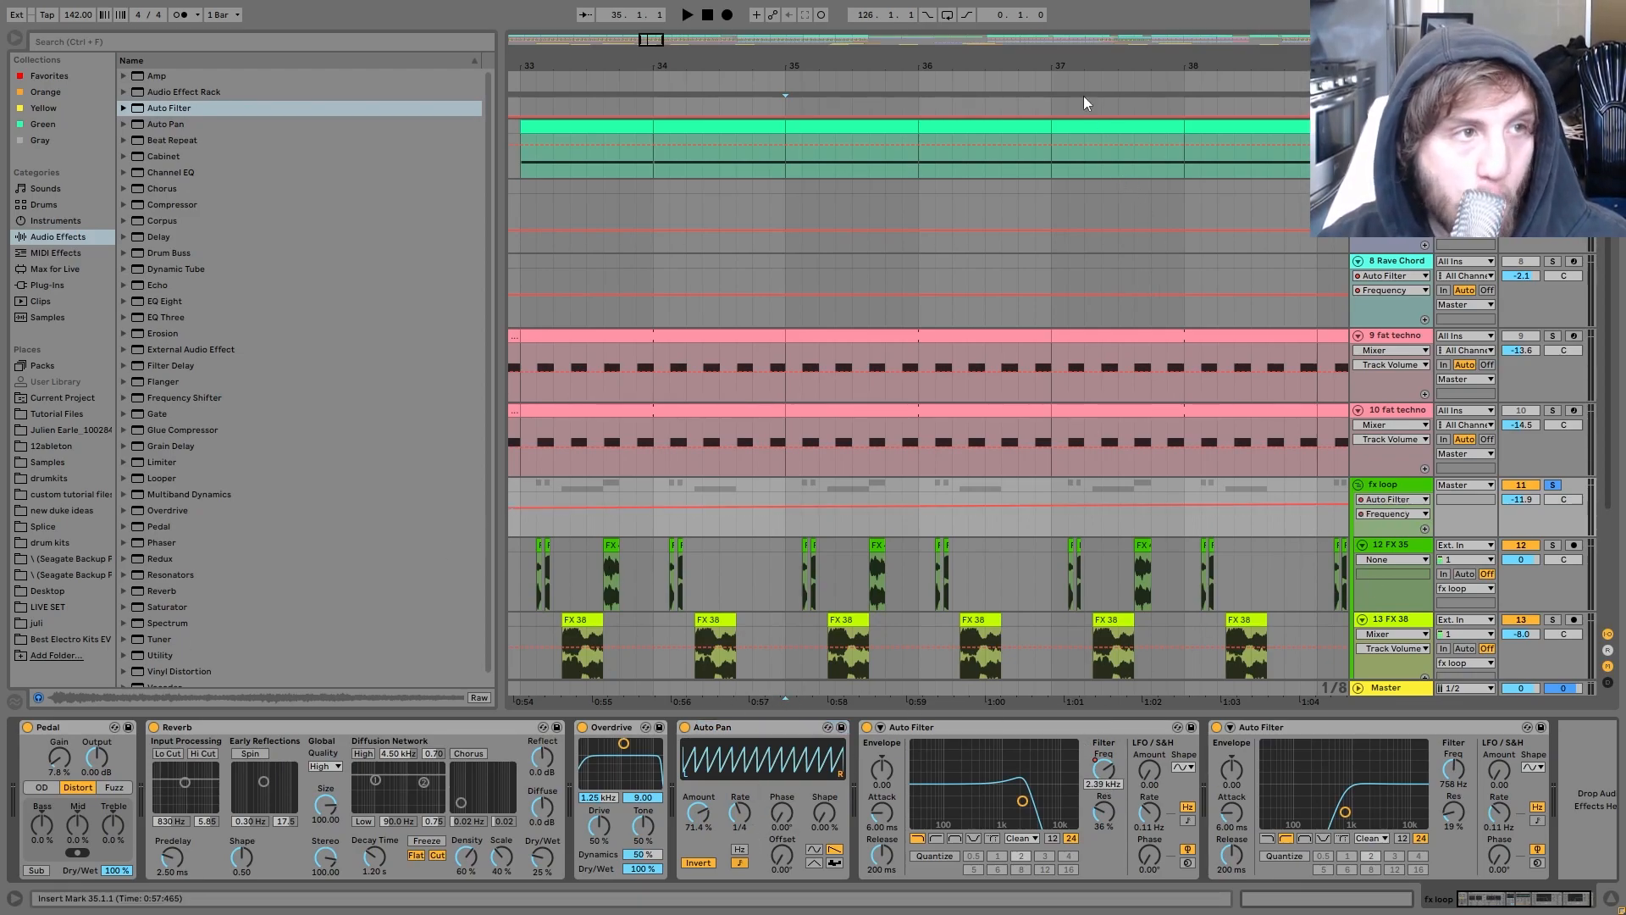
drag(629, 81, 629, 70)
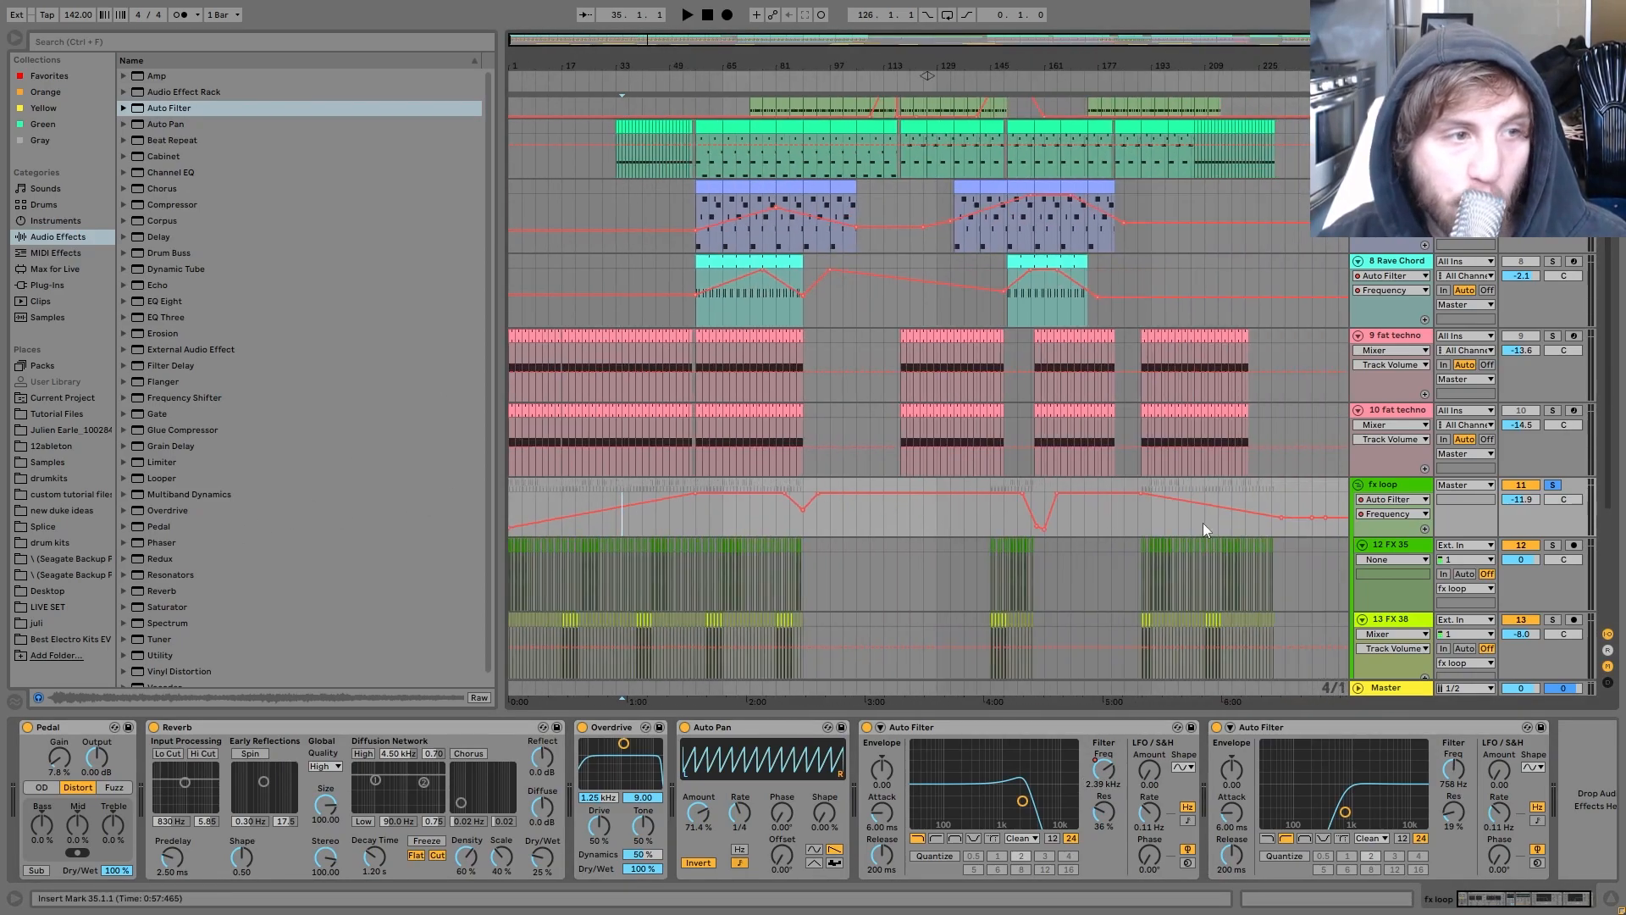
key(ctrl+BackSpace)
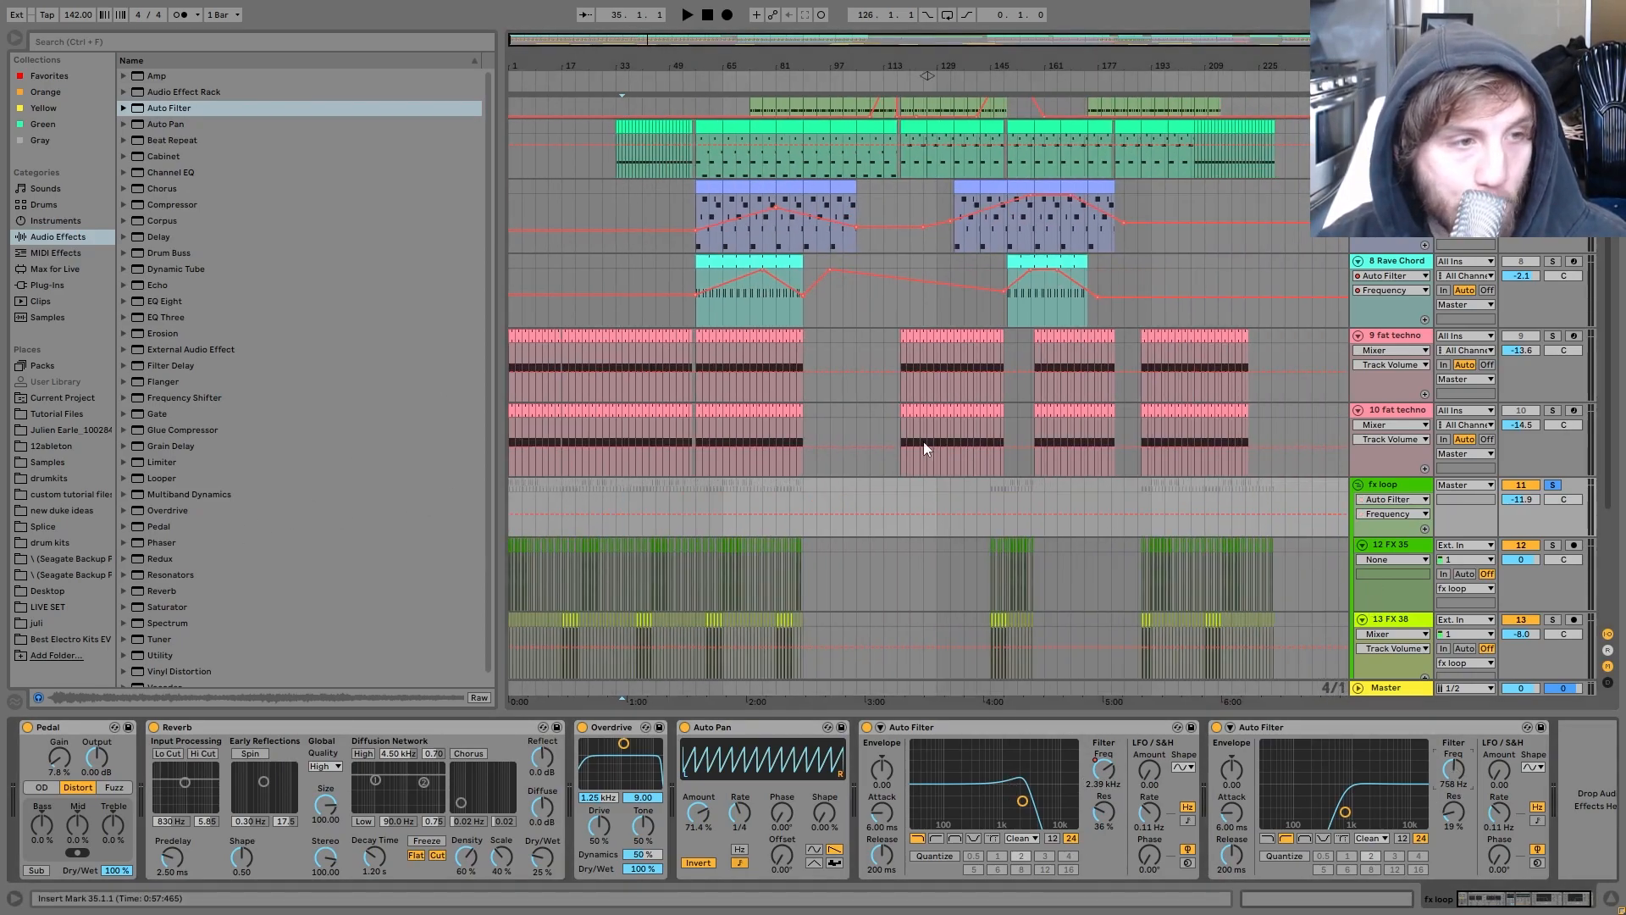
Step: Solo the Percussion group, play it from bar 133 and unfold its loop tracks
scroll(1404, 516, down, 5)
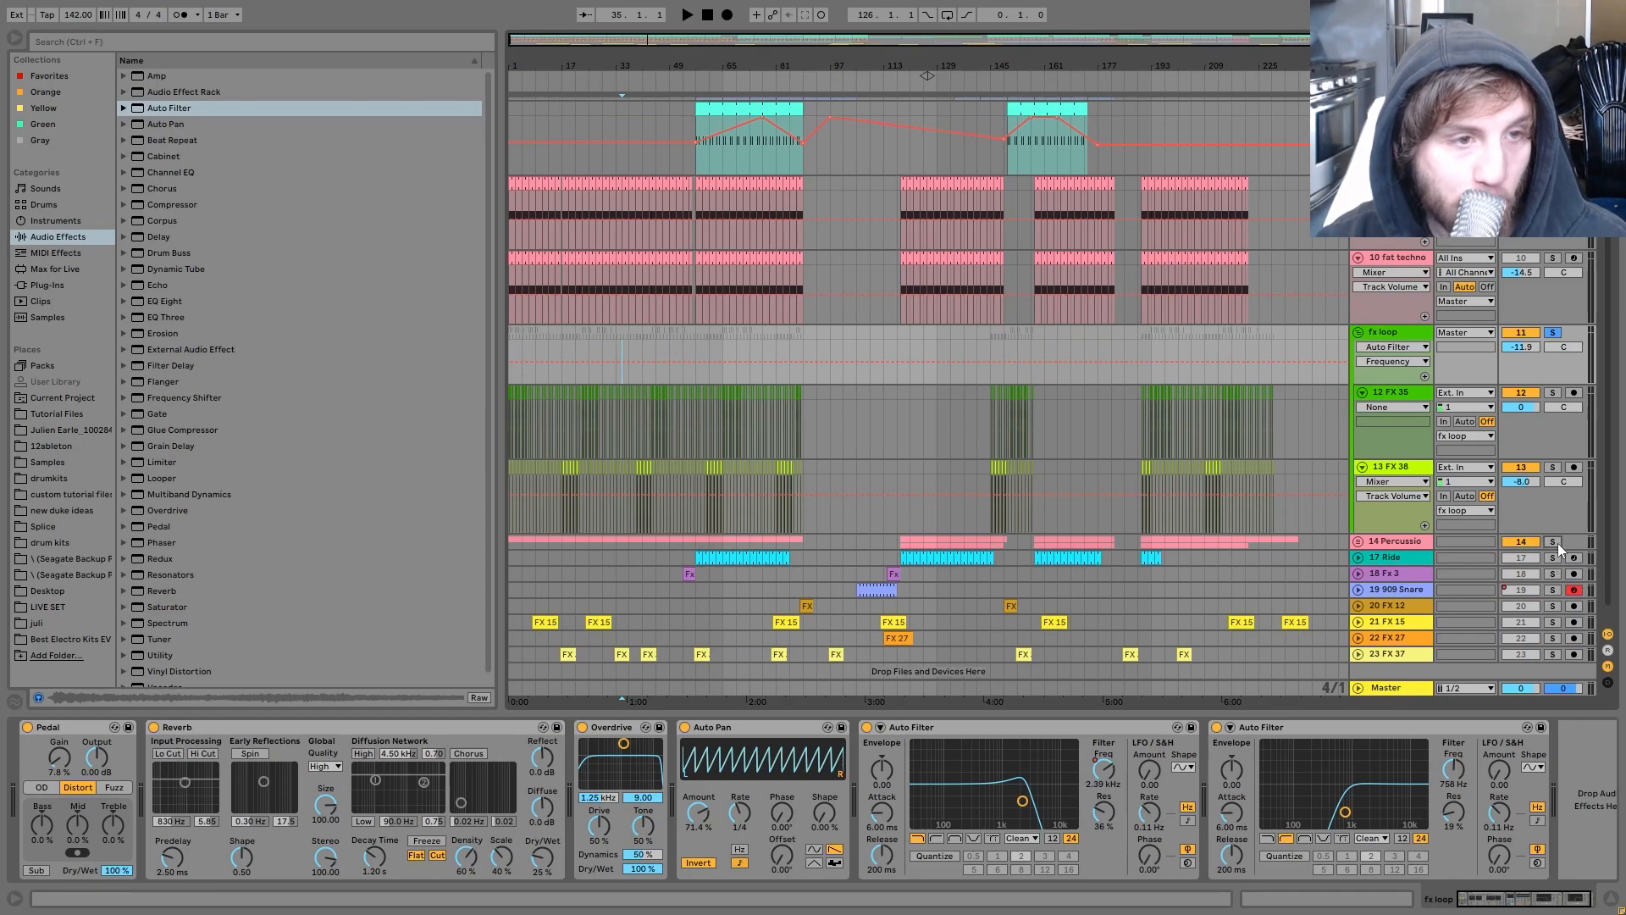
click(949, 545)
key(space)
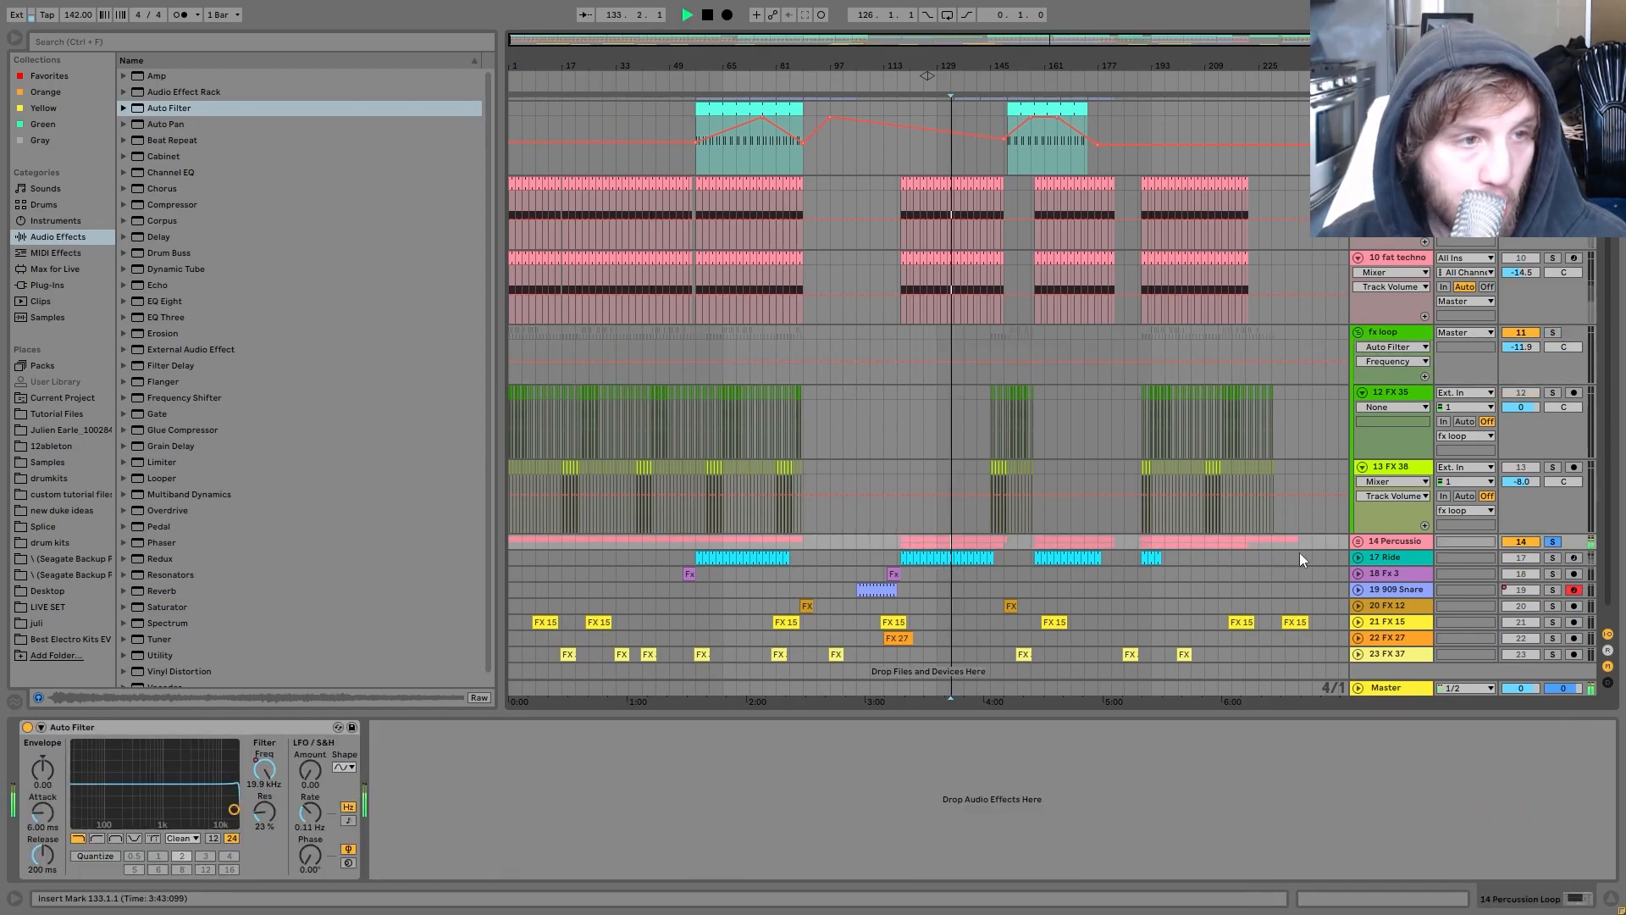
click(1359, 541)
scroll(1420, 525, down, 7)
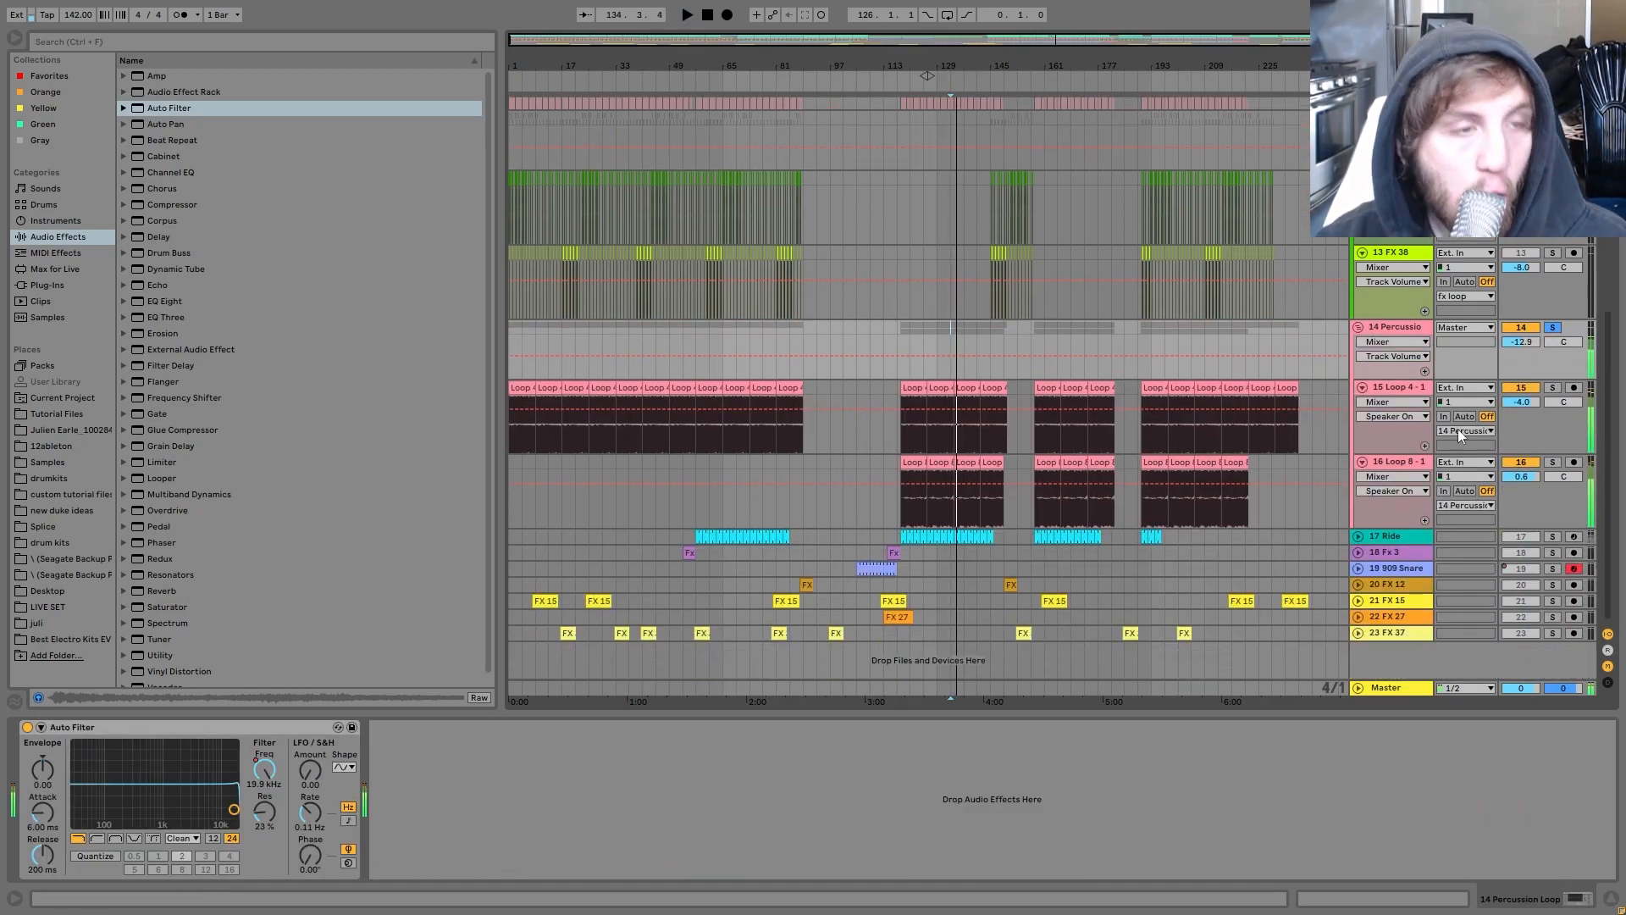
Step: Solo the Loop 4 and Loop 8 tracks in turn and play each from bar 133
click(1552, 388)
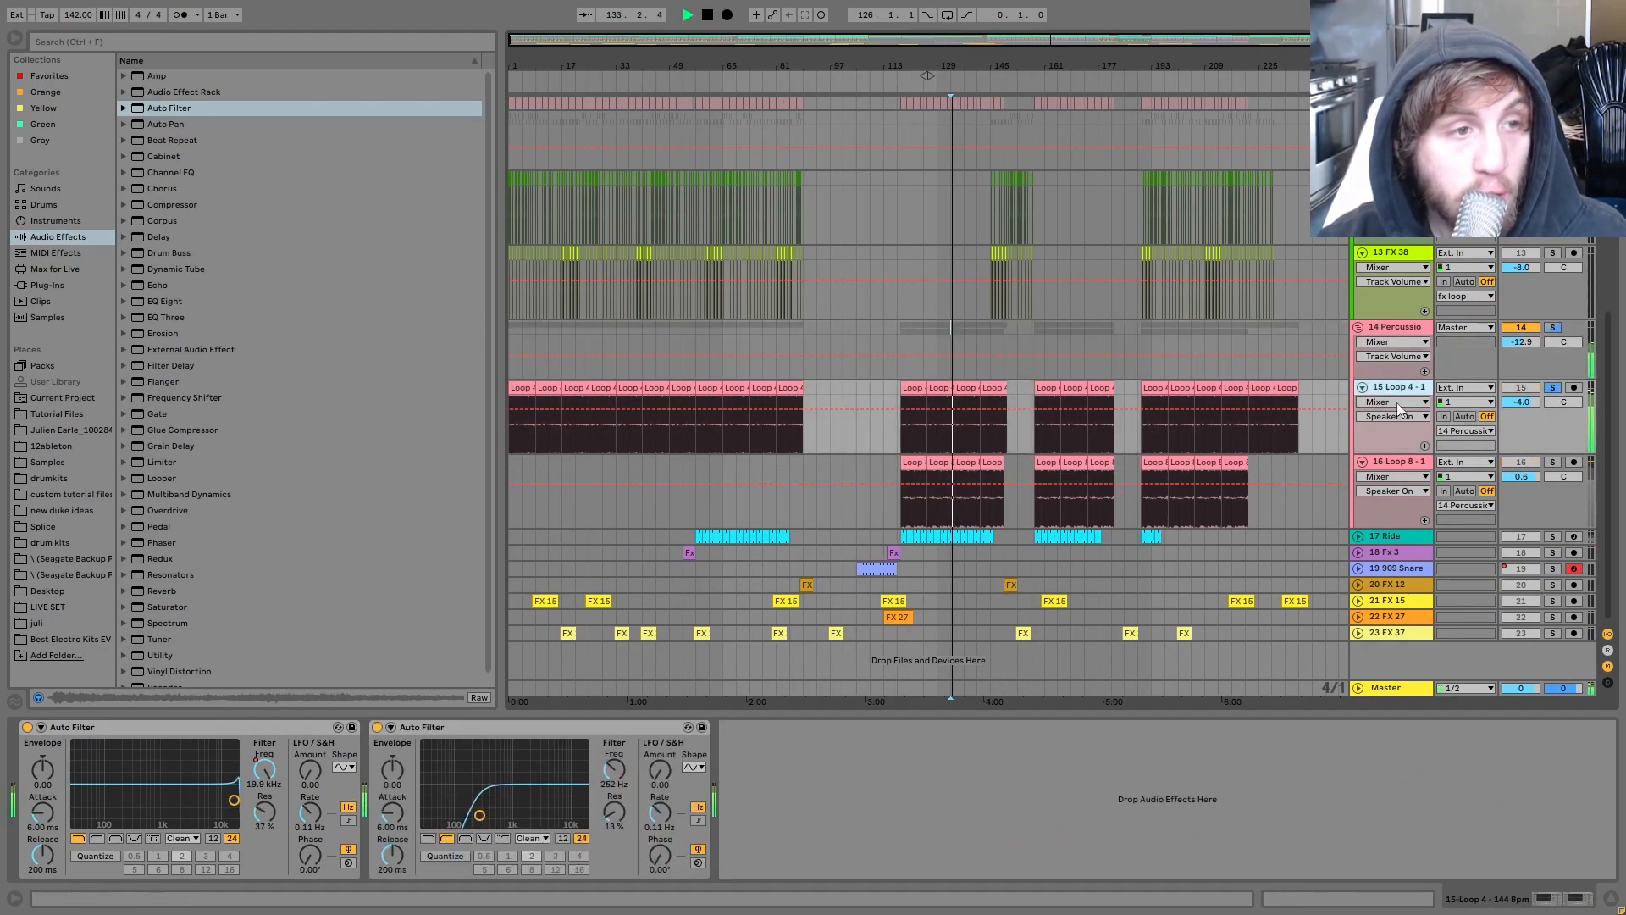
click(1552, 462)
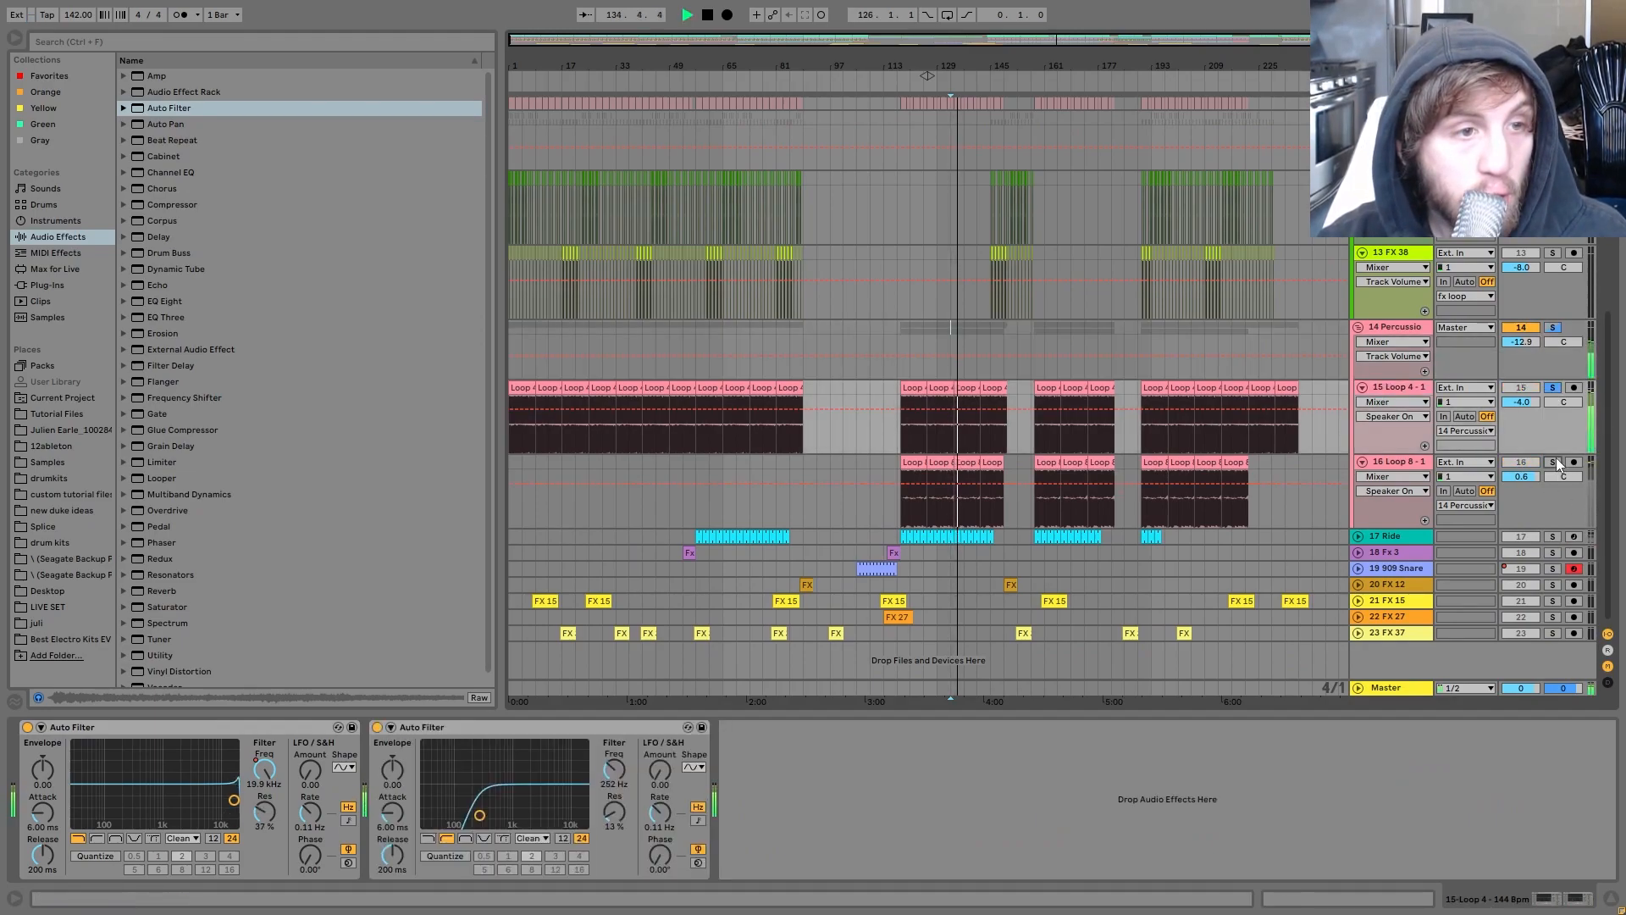
click(1406, 462)
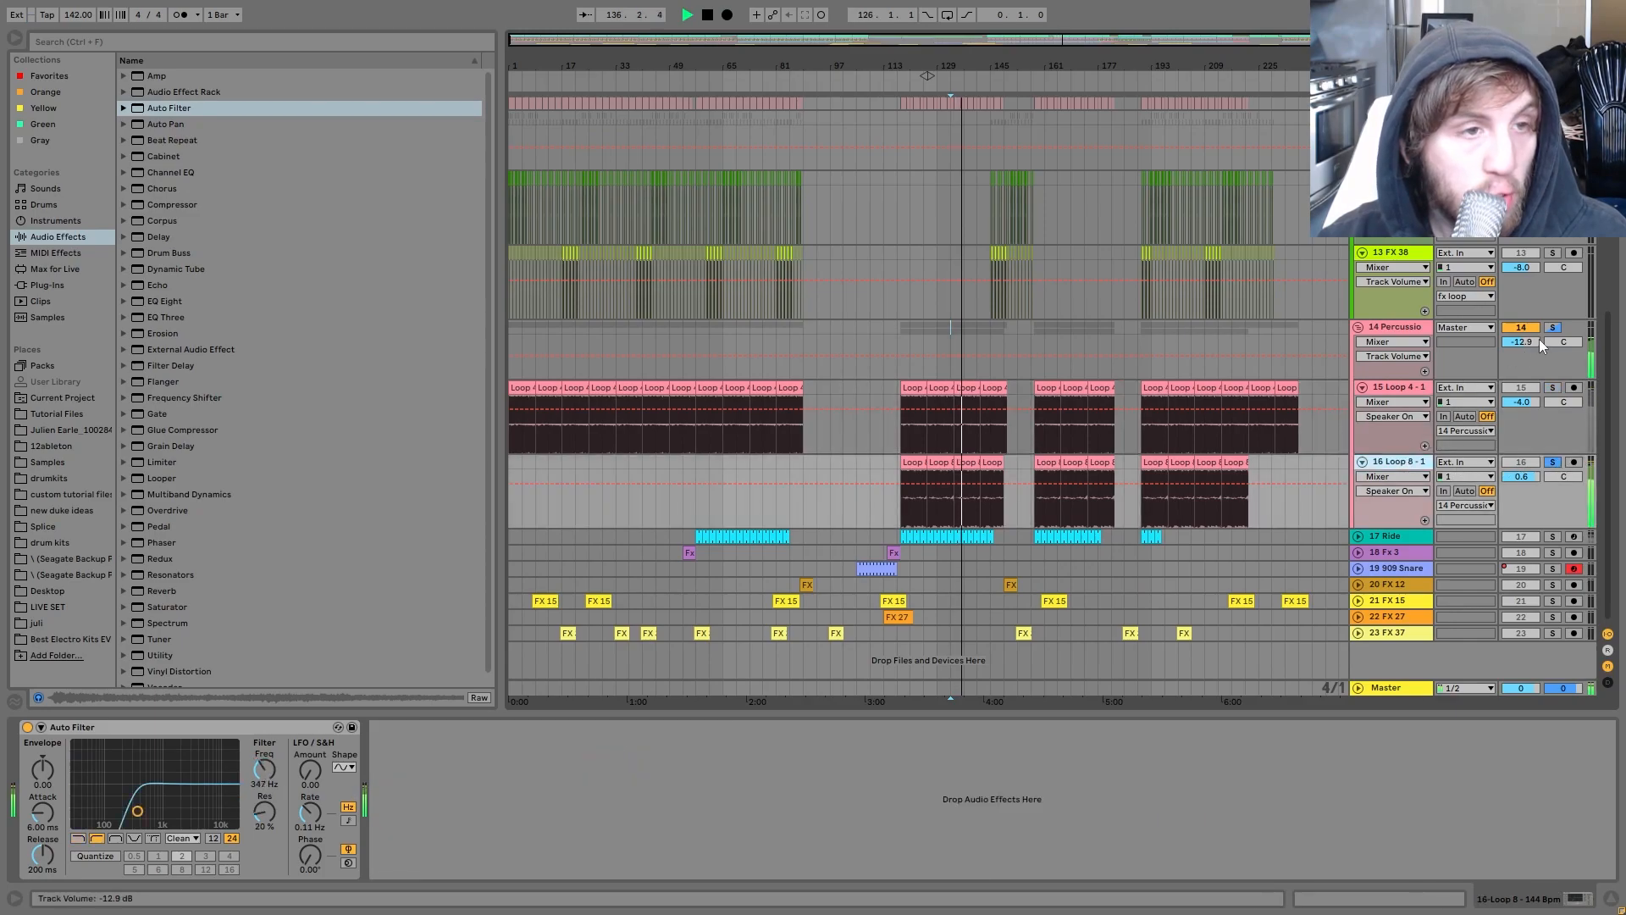
key(space)
Step: Play the soloed Percussion group from bar 133 with both loops together and display the group's Auto Filter
click(1552, 387)
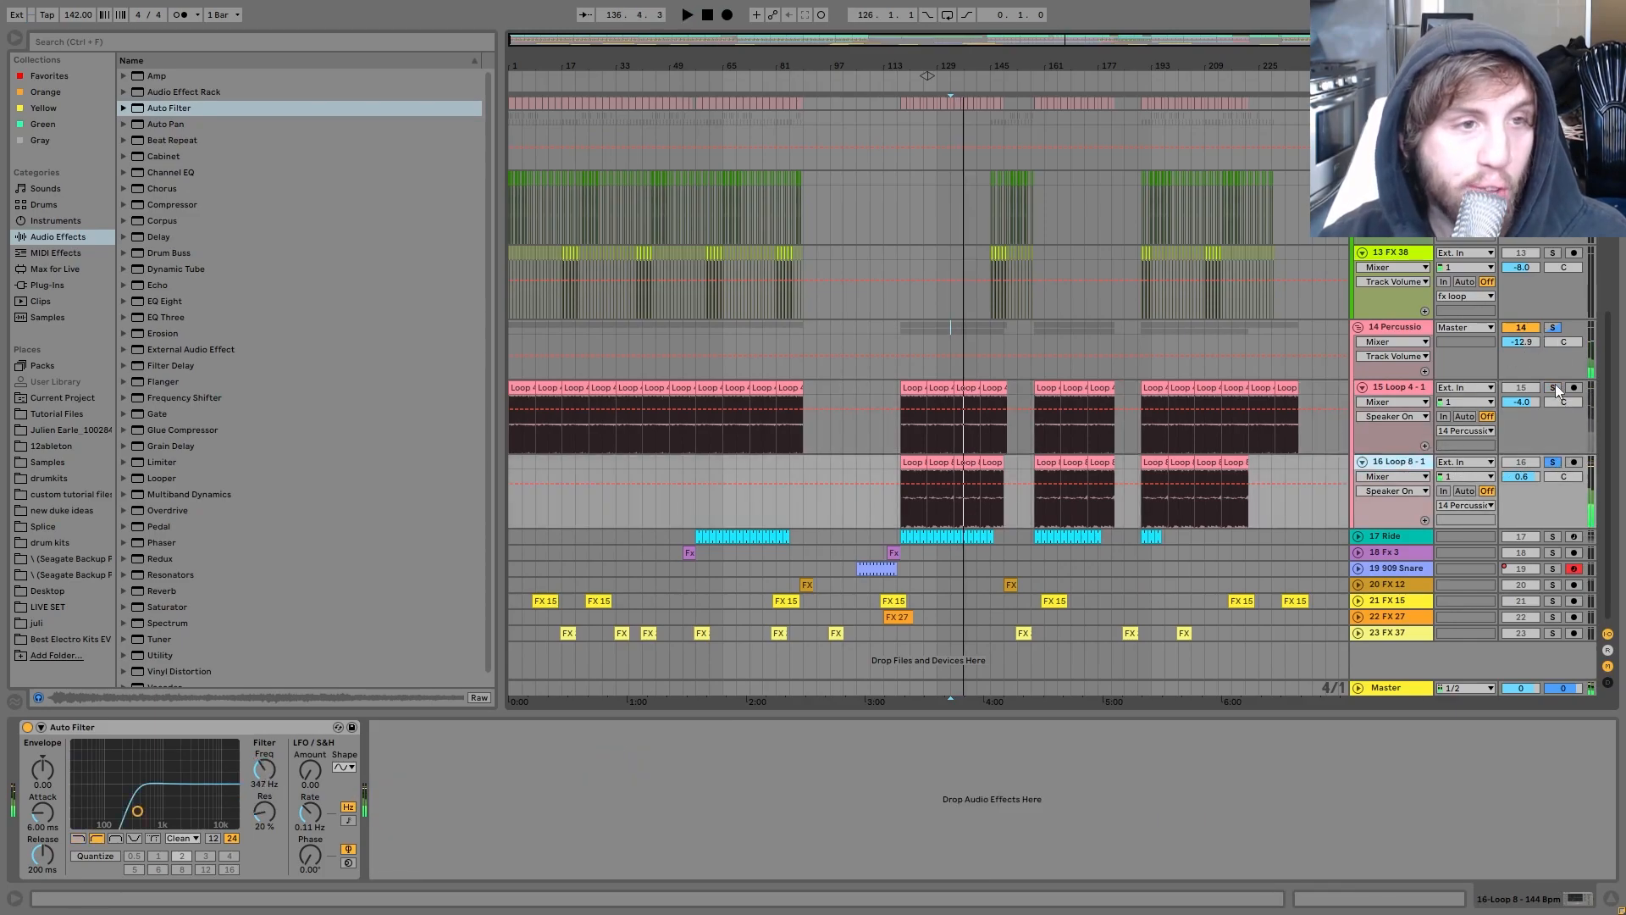
key(space)
click(1555, 463)
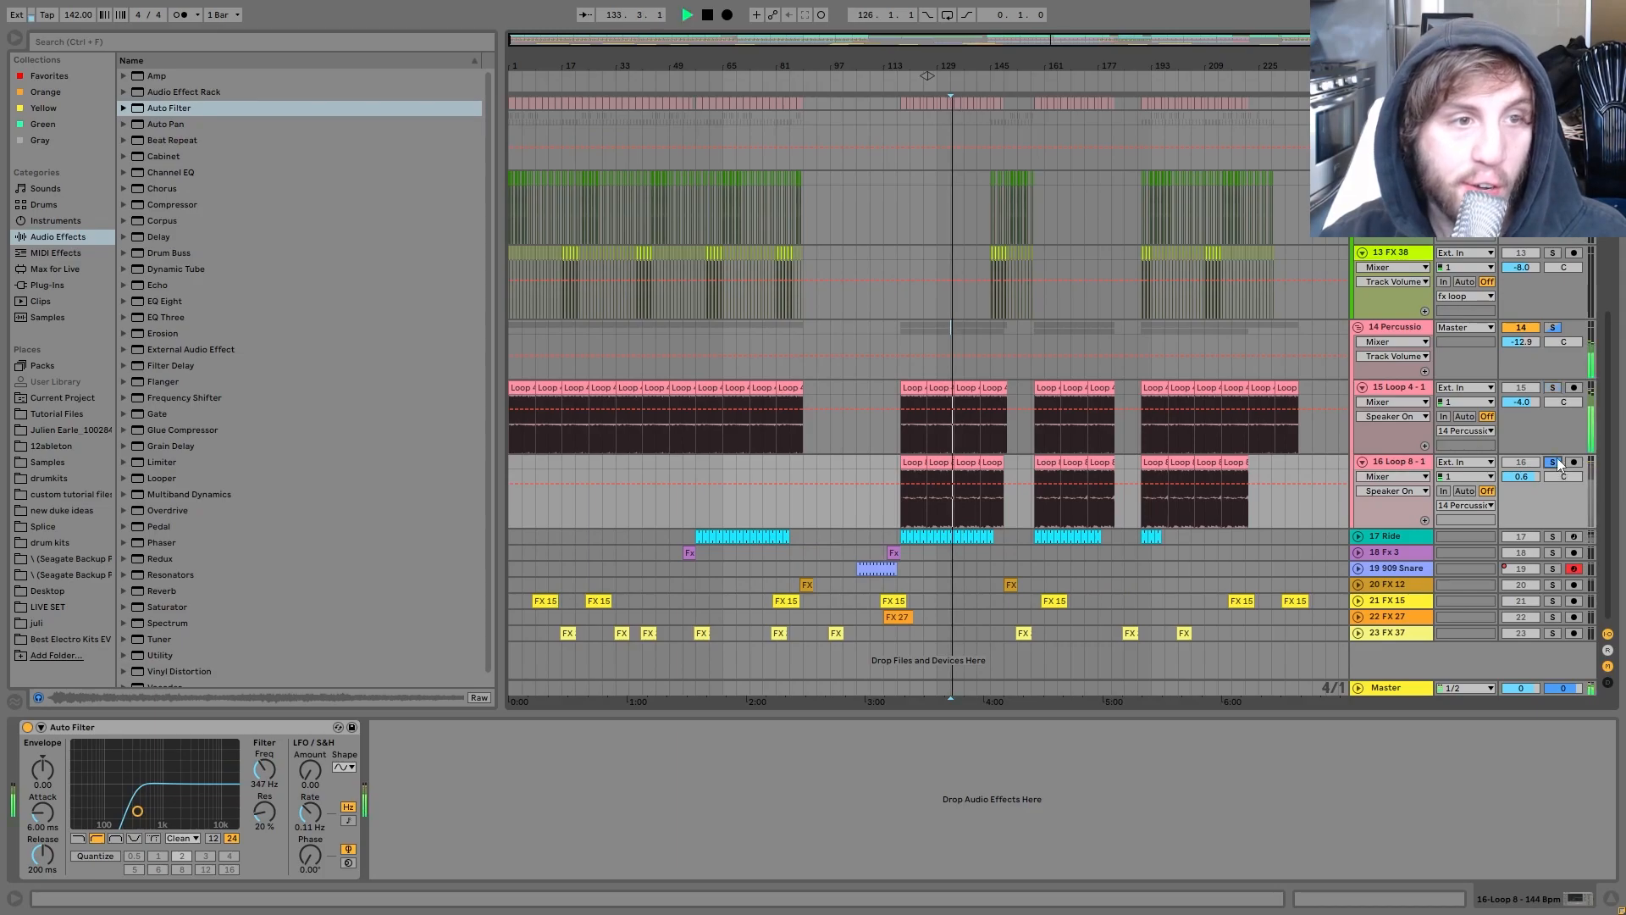
click(1551, 328)
click(1397, 327)
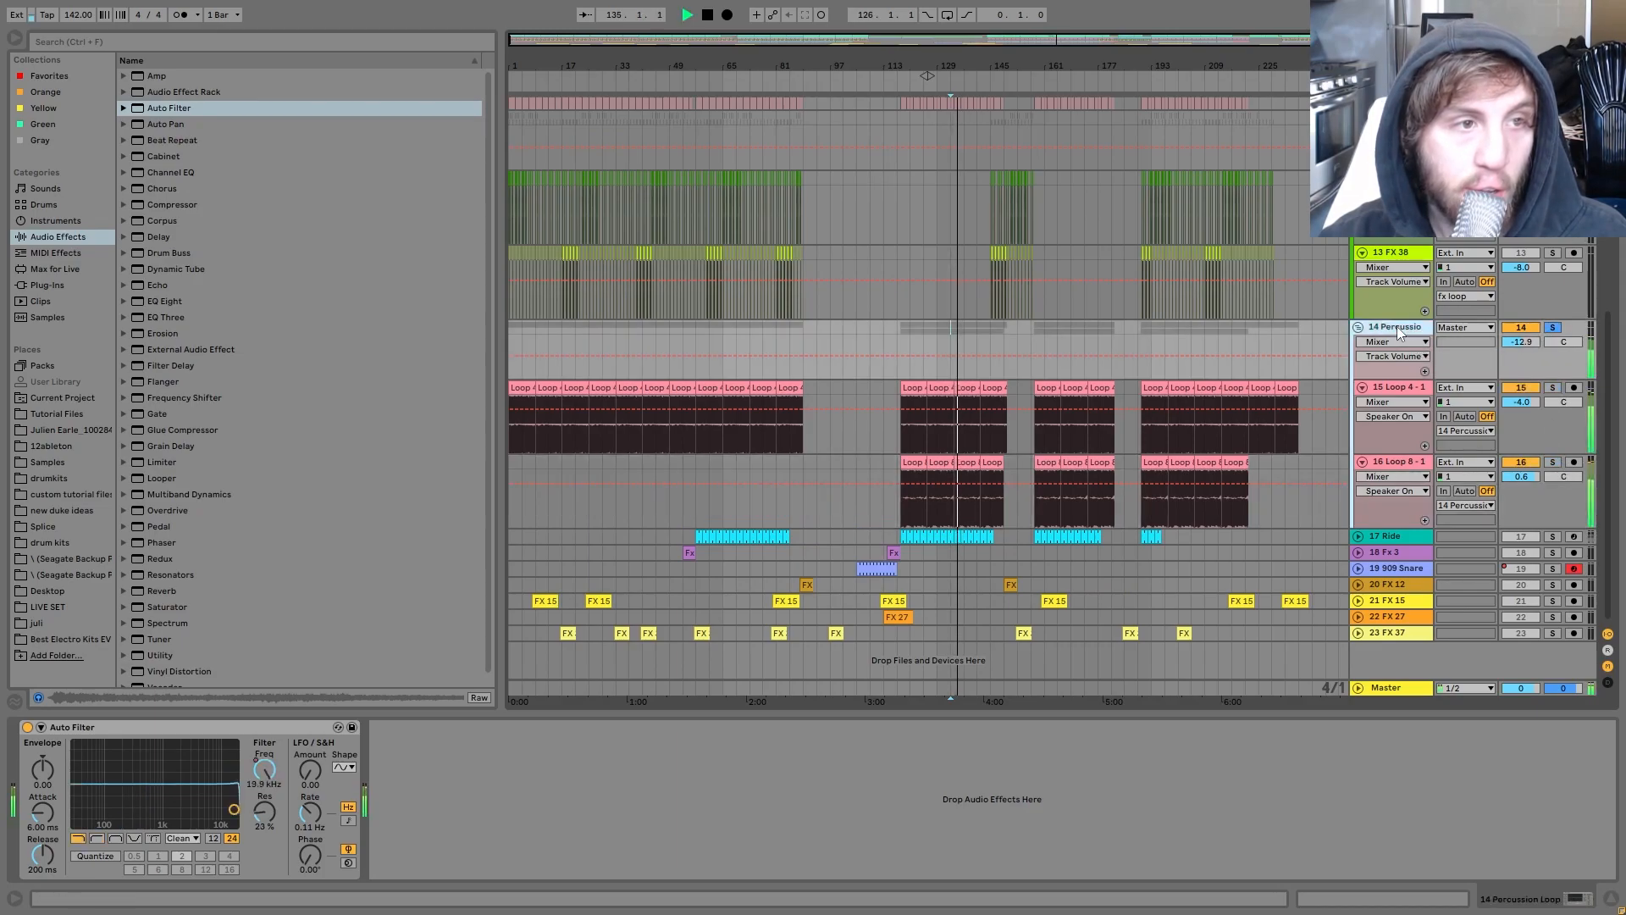
key(space)
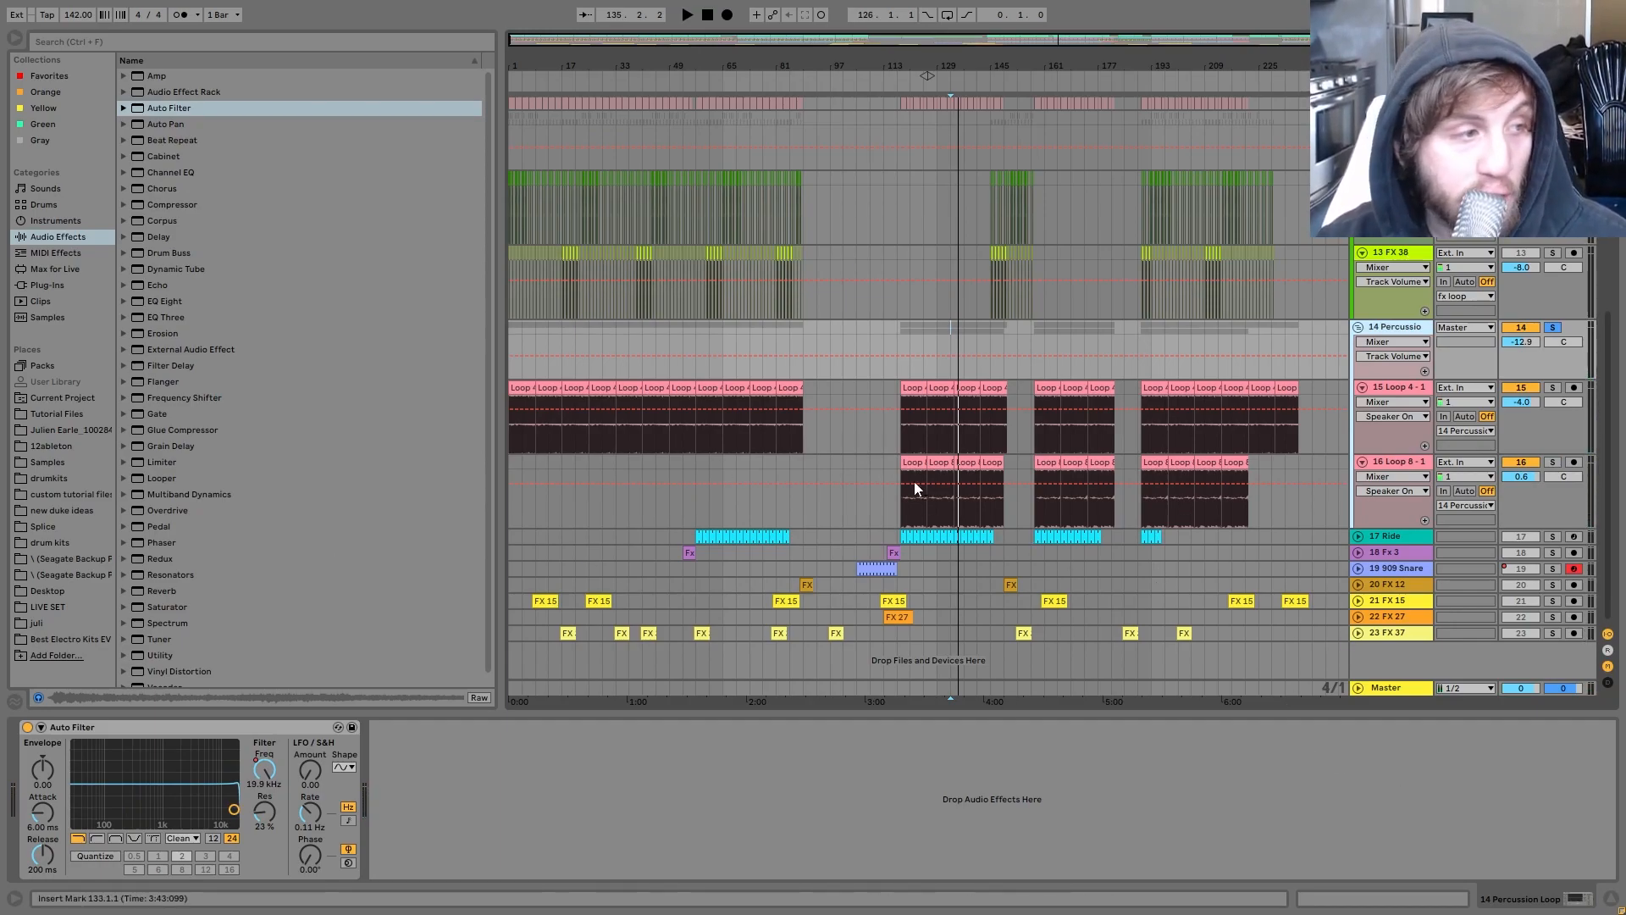
Step: Place the insert mark at bar 53 in Loop 4, take the Percussion group off solo and examine the loop arrangement
click(683, 421)
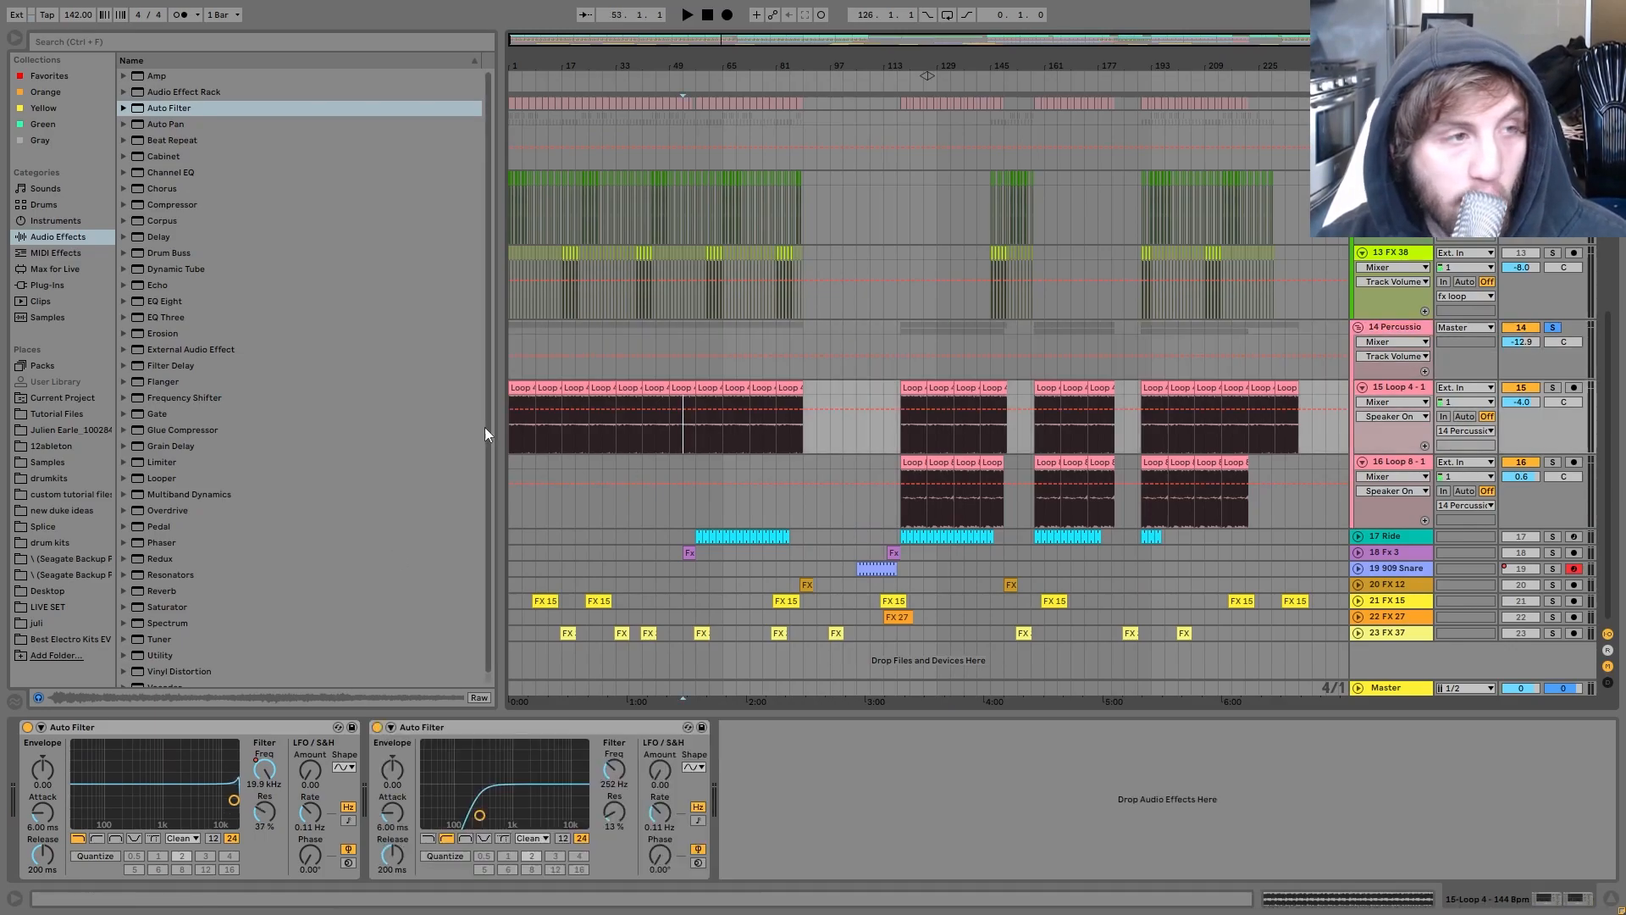
scroll(988, 439, up, 2)
scroll(820, 479, down, 2)
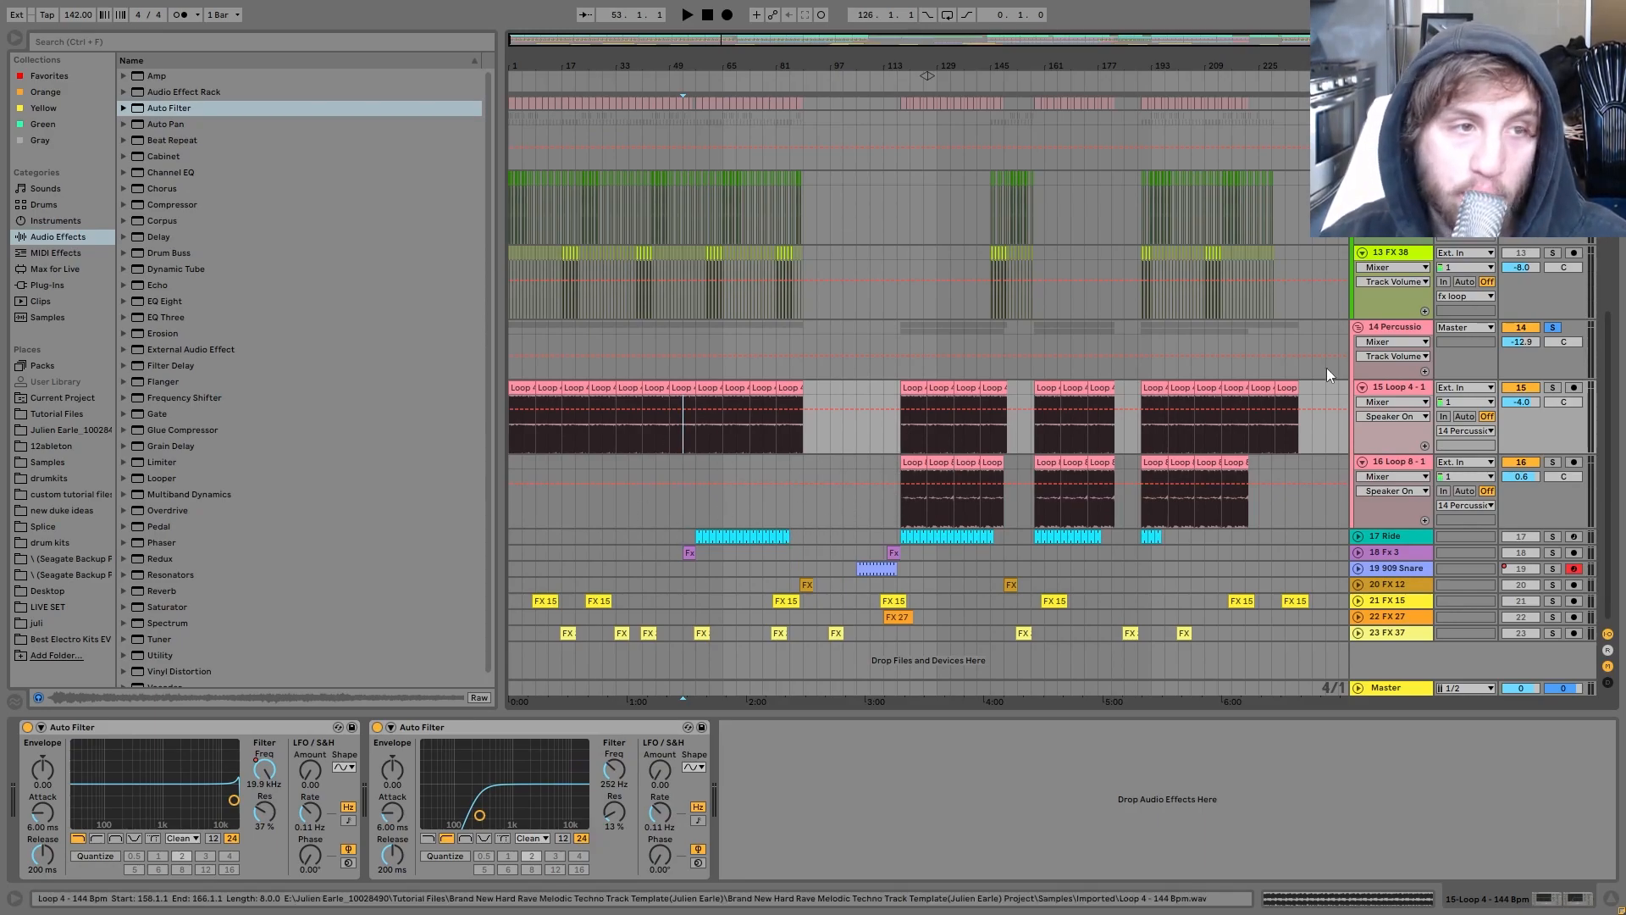
click(1554, 327)
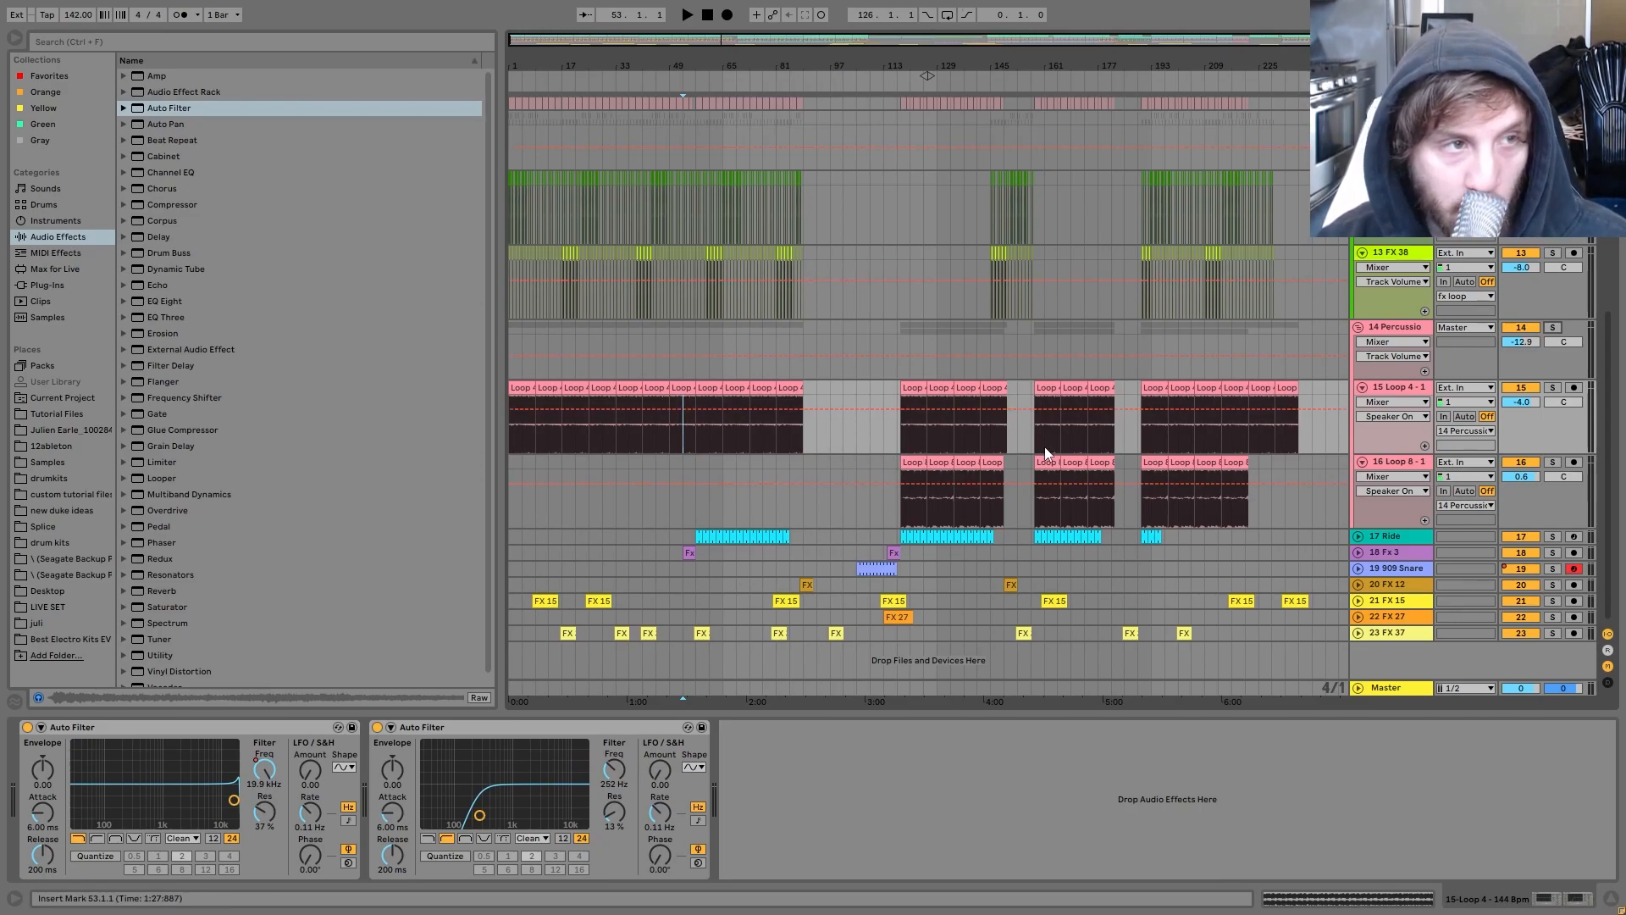
scroll(1045, 378, up, 3)
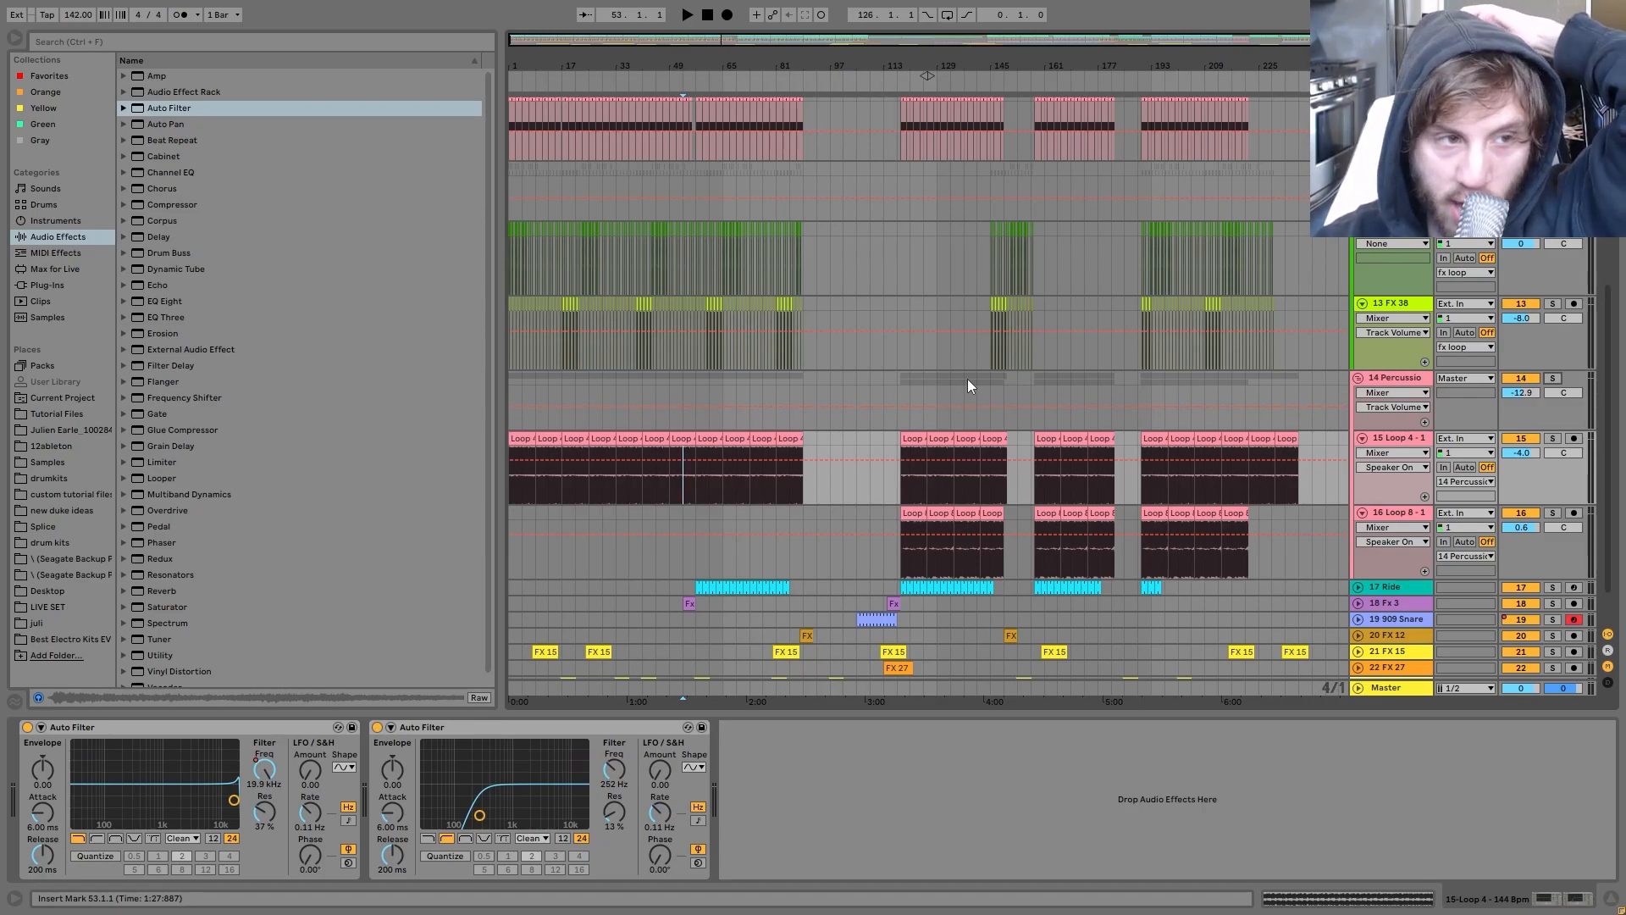
scroll(996, 508, down, 2)
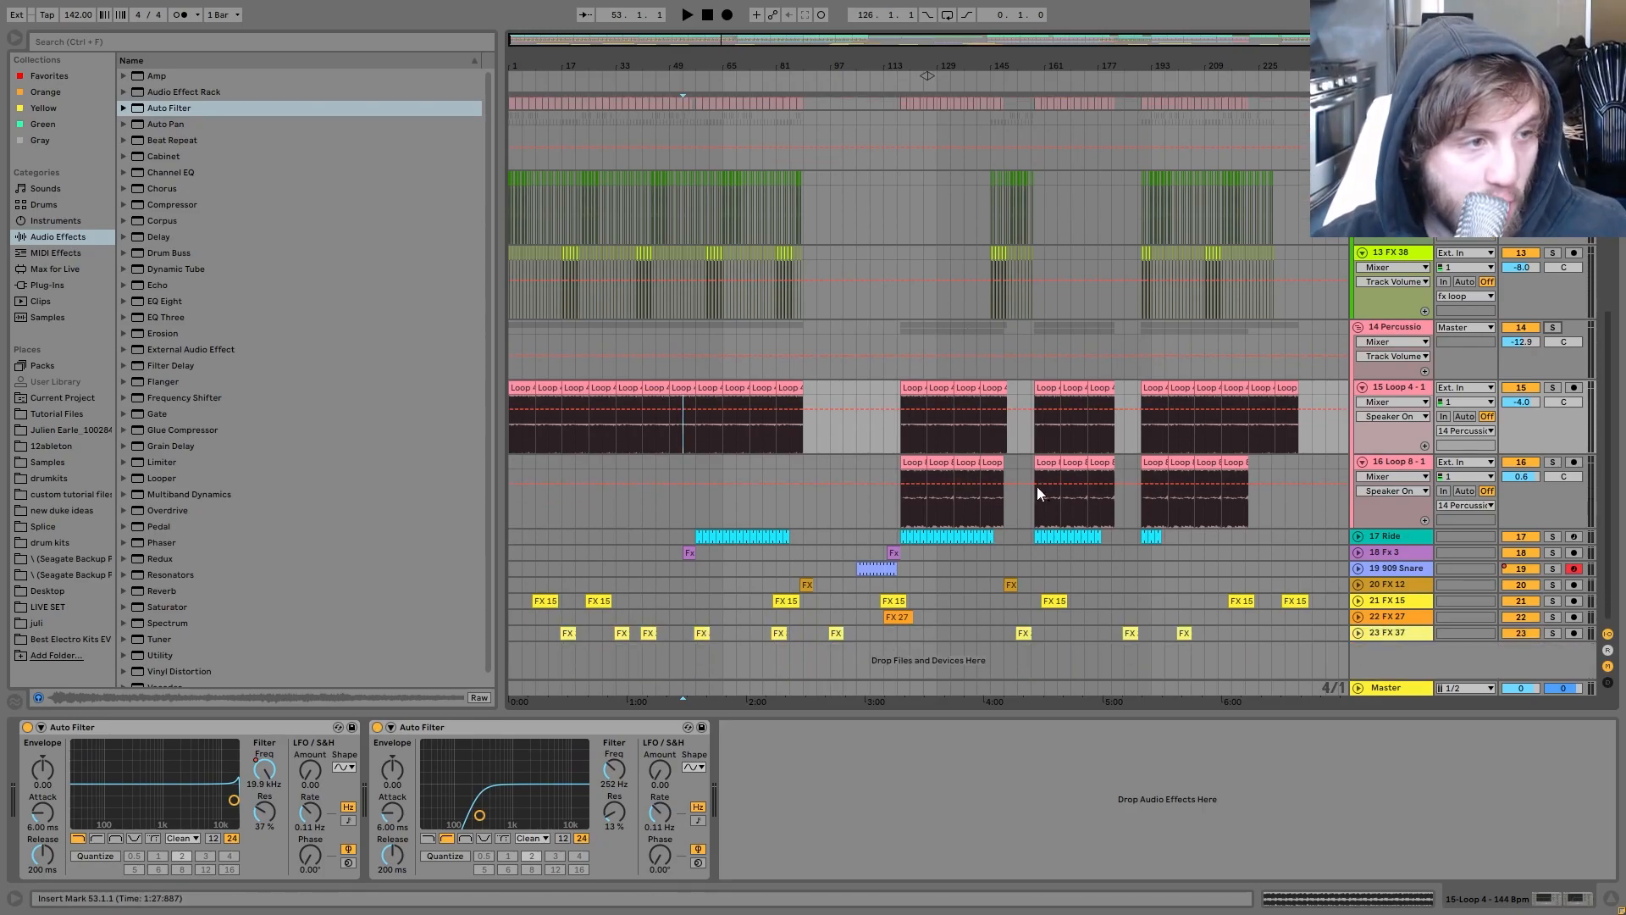
Step: Show the Percussion group's Auto Filter frequency automation and select bars 149 to 153 in its lane
click(1384, 338)
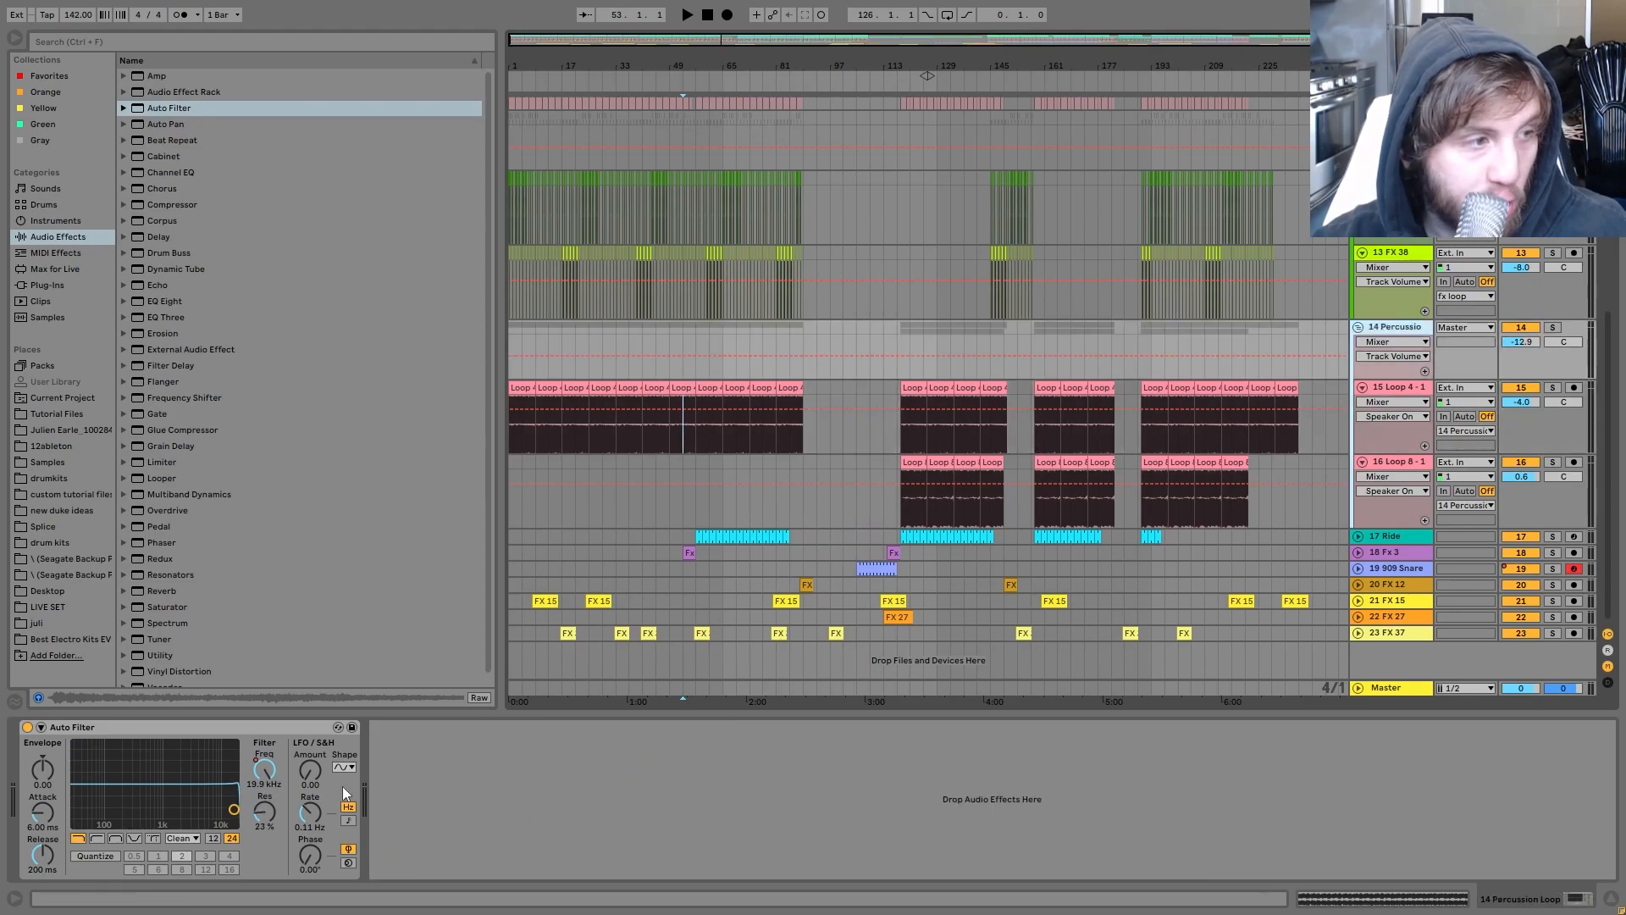
click(264, 769)
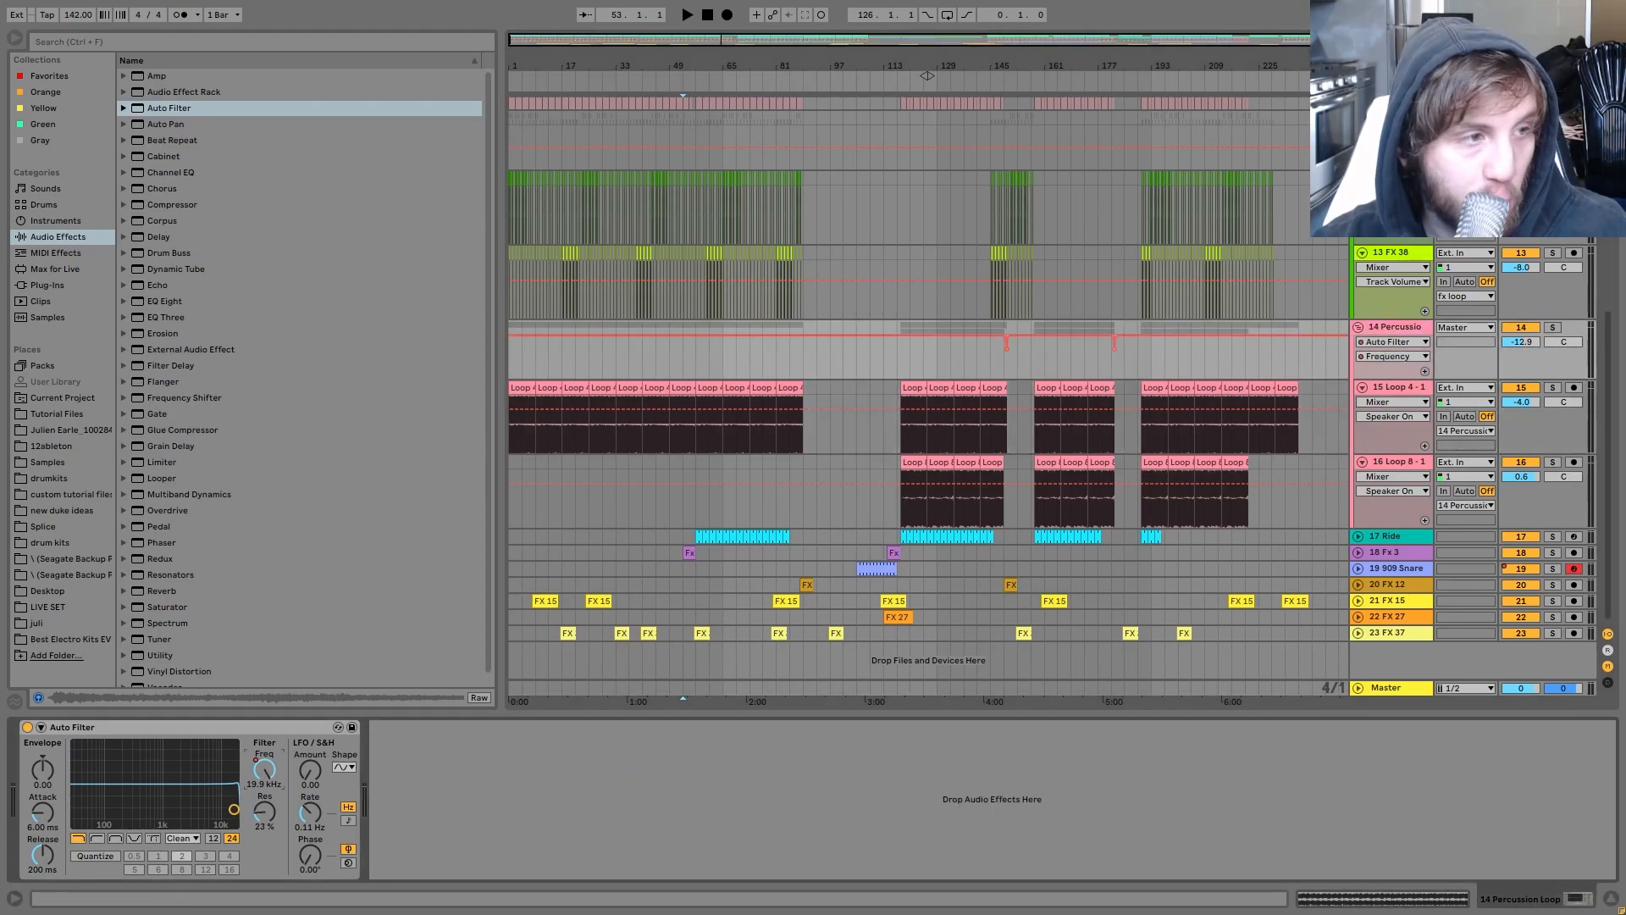
click(1003, 362)
Step: Unfold and solo the Ride track, select bars 134 to 136 in it and play from bar 134
click(1387, 537)
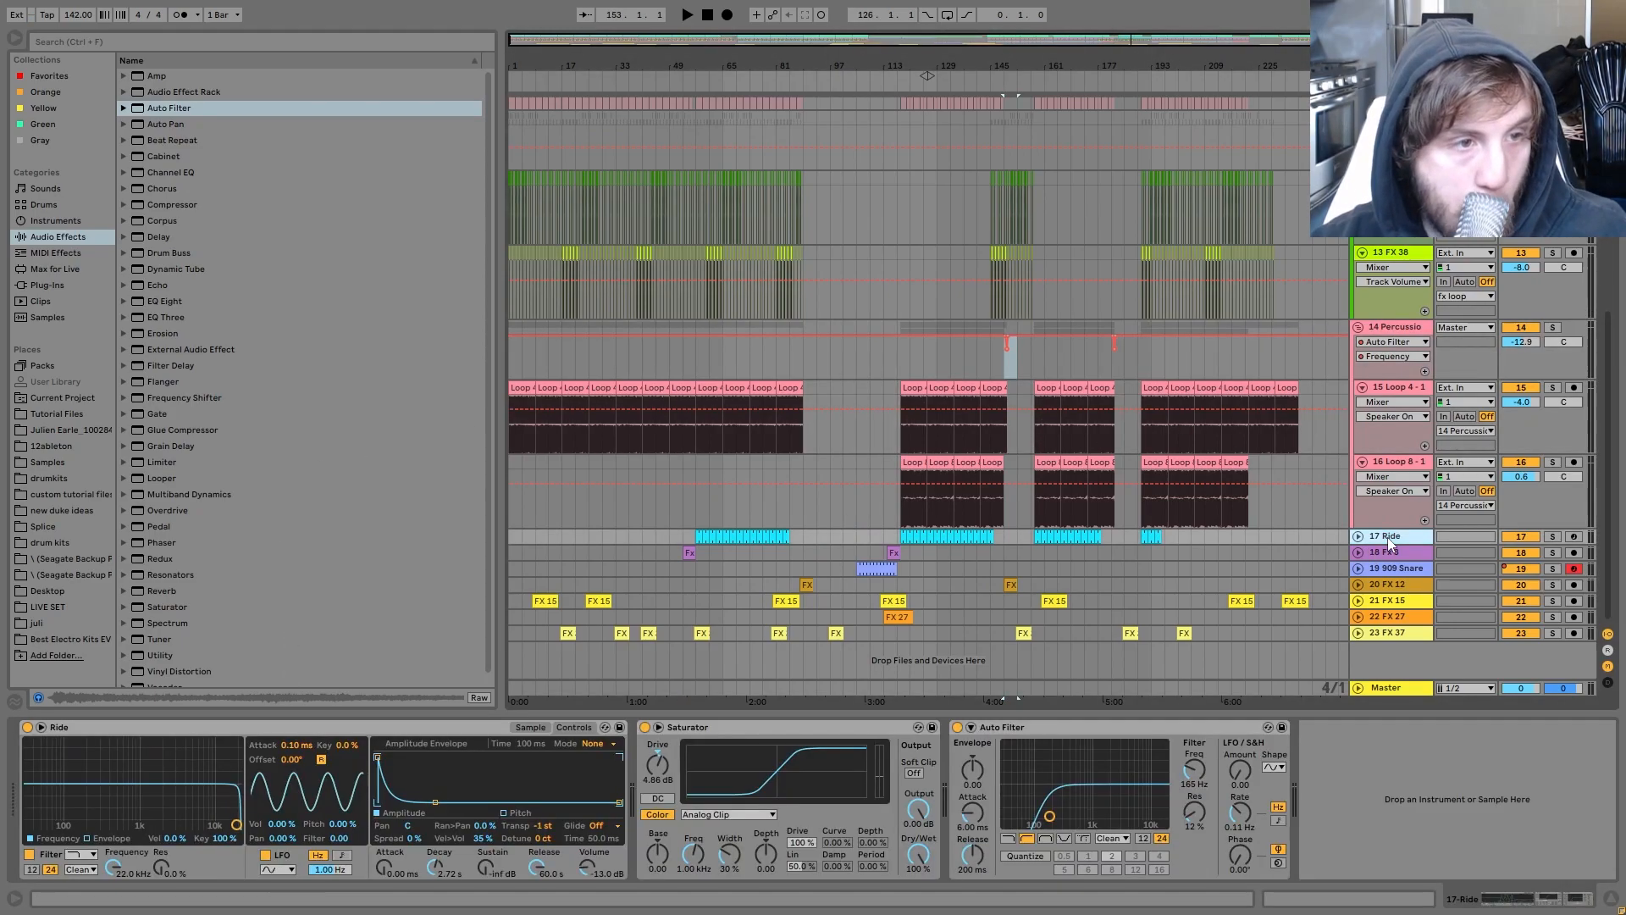
click(1358, 536)
click(1552, 537)
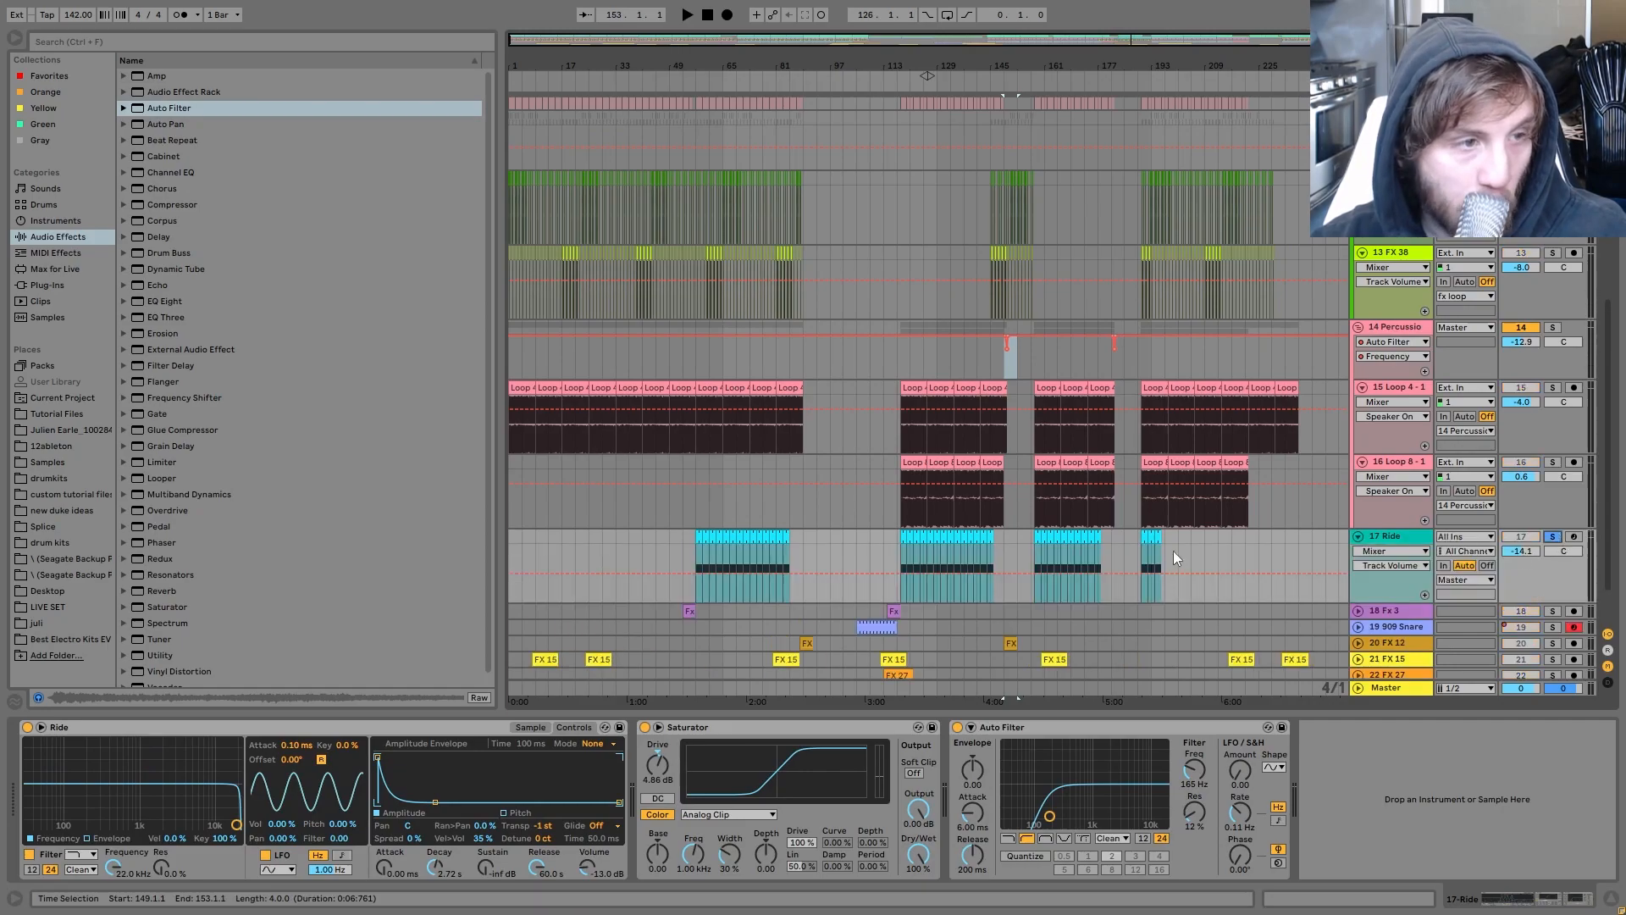
click(955, 559)
key(space)
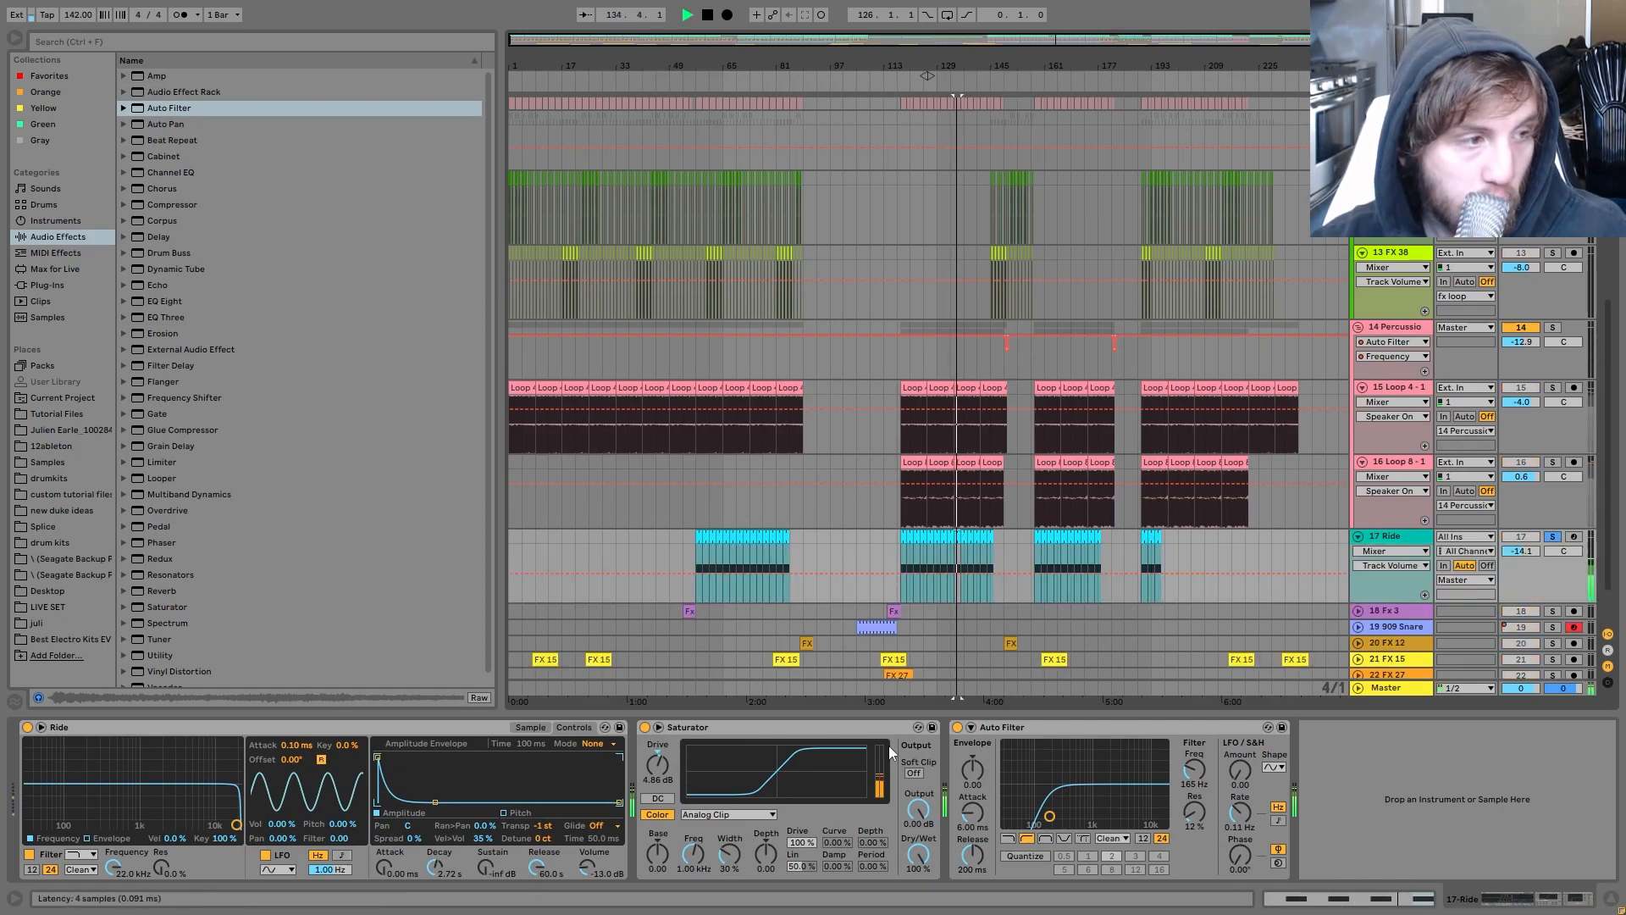
key(space)
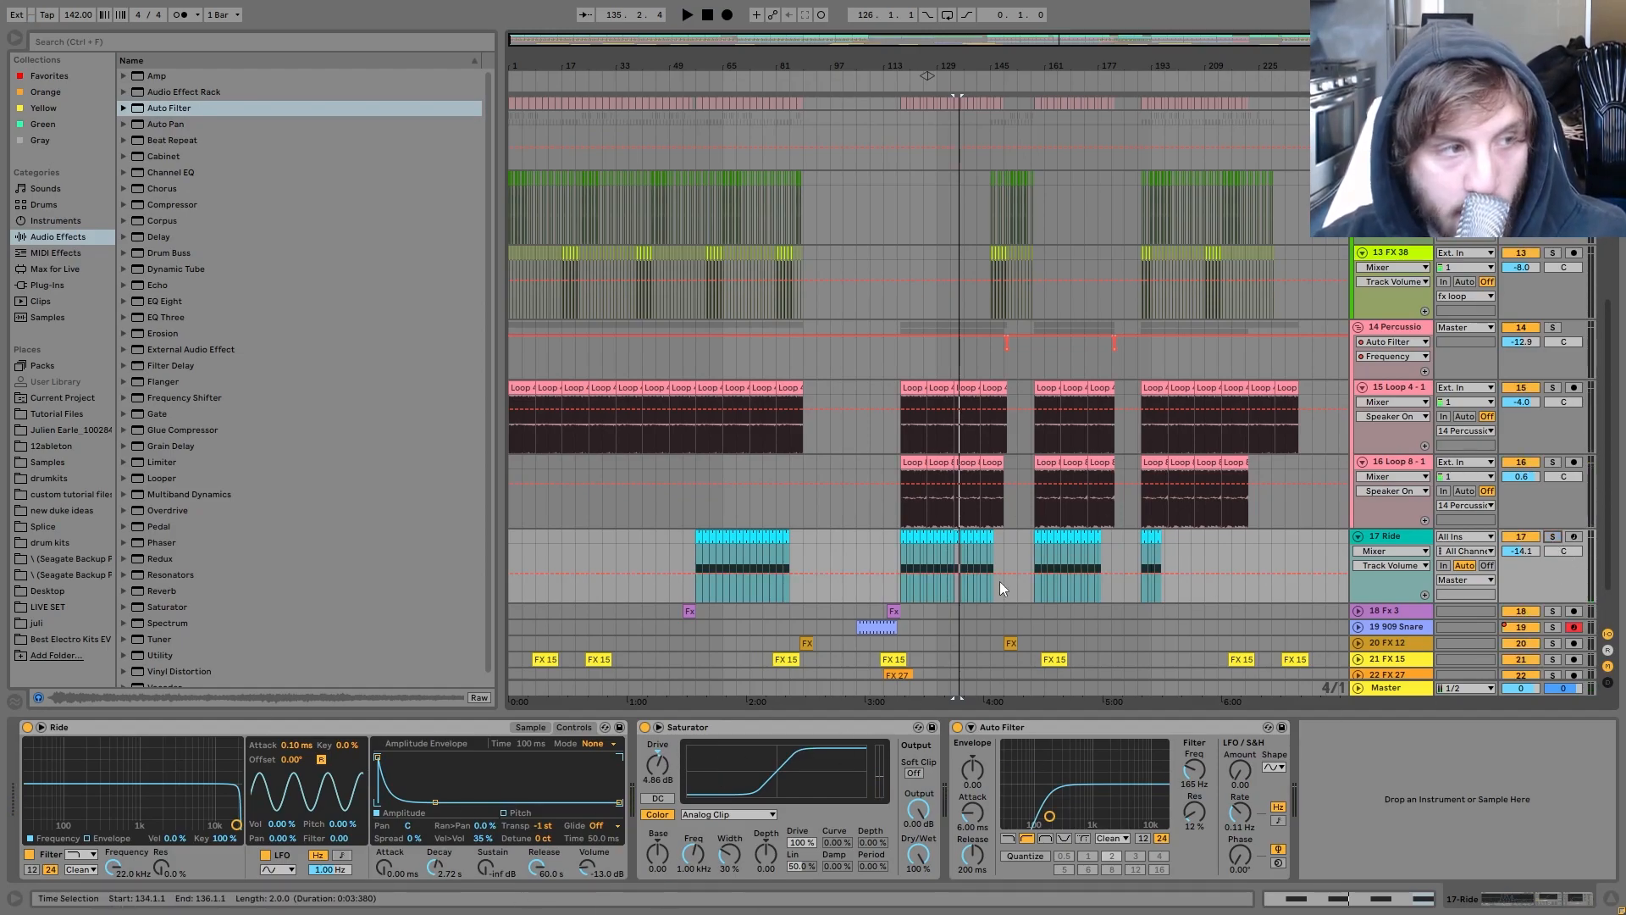
Step: Take the Ride track off solo and play it in the full mix from bar 134
key(space)
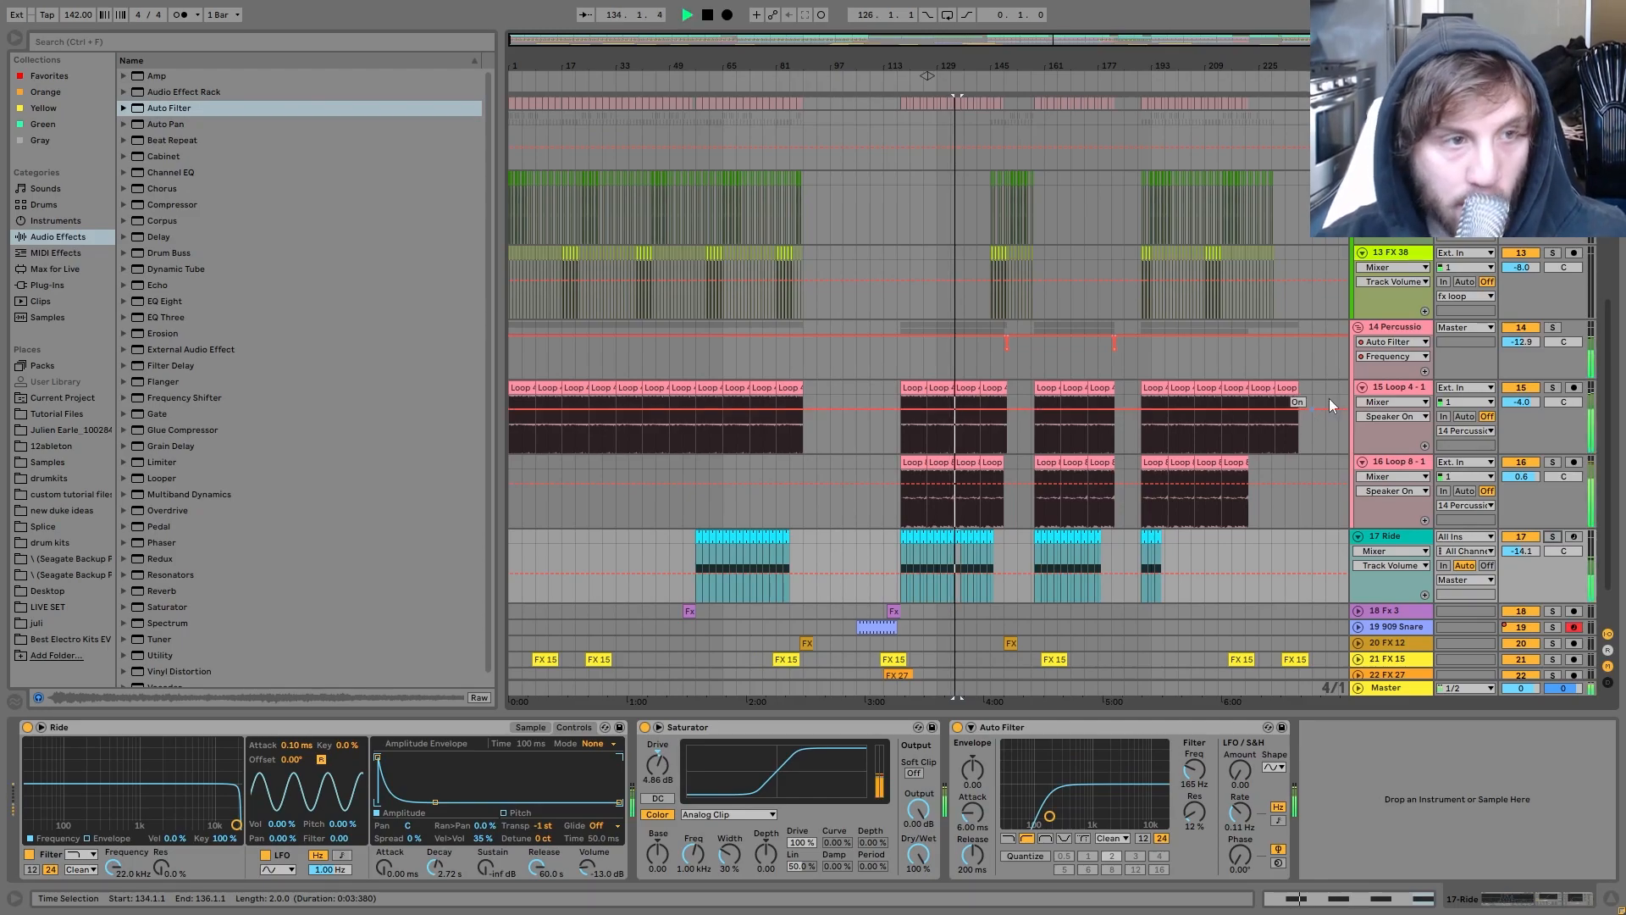
click(1428, 537)
key(space)
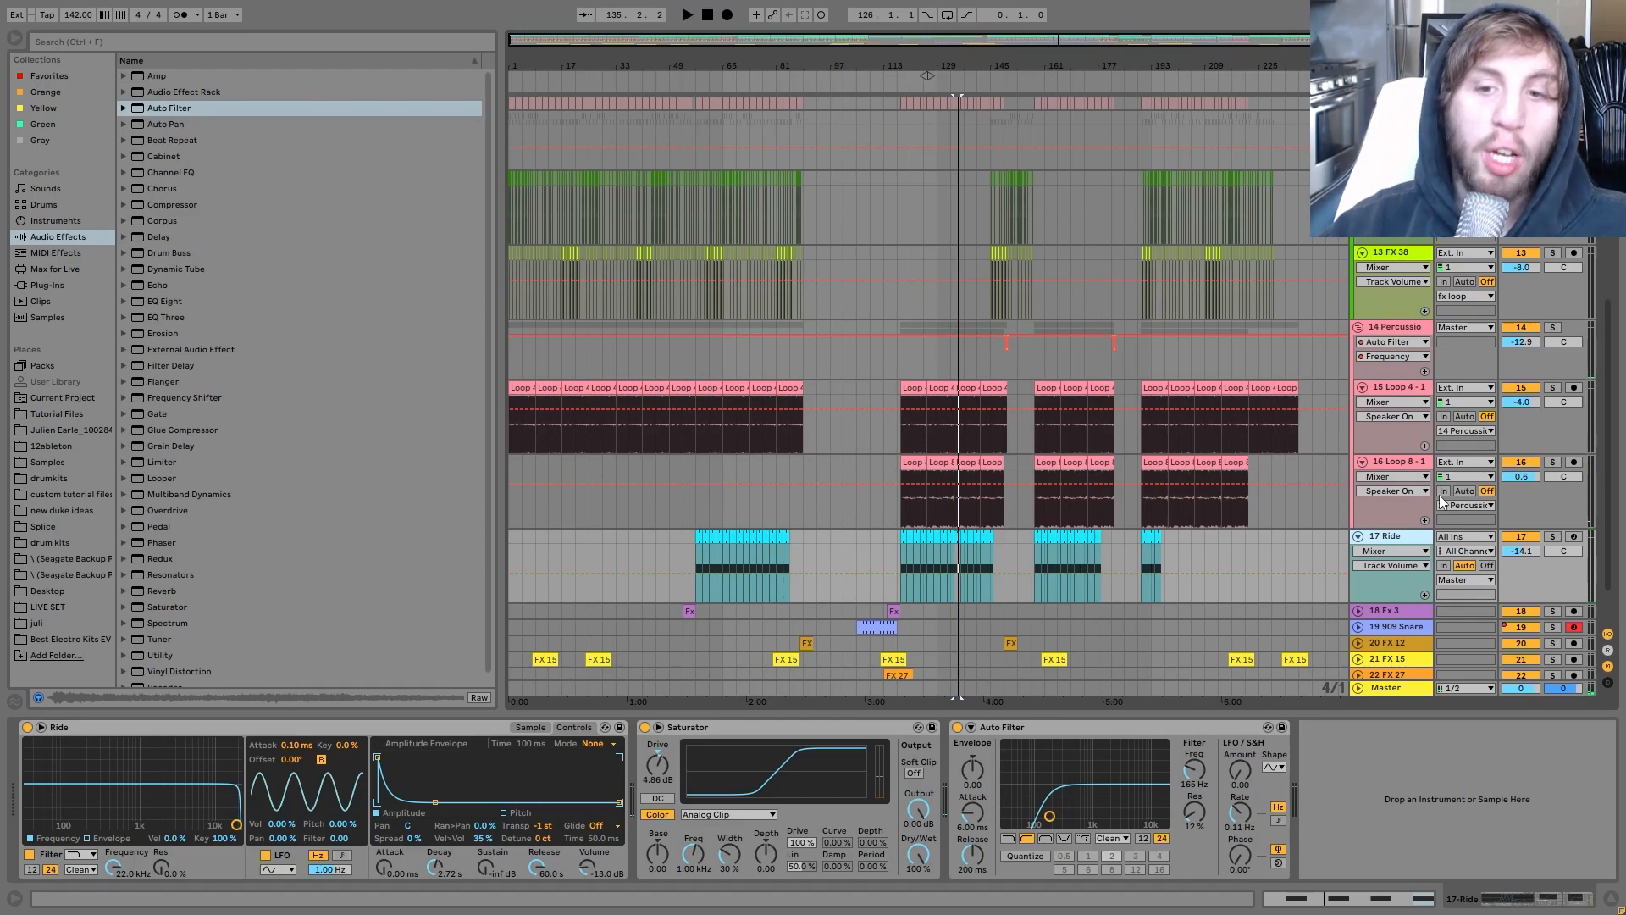
key(space)
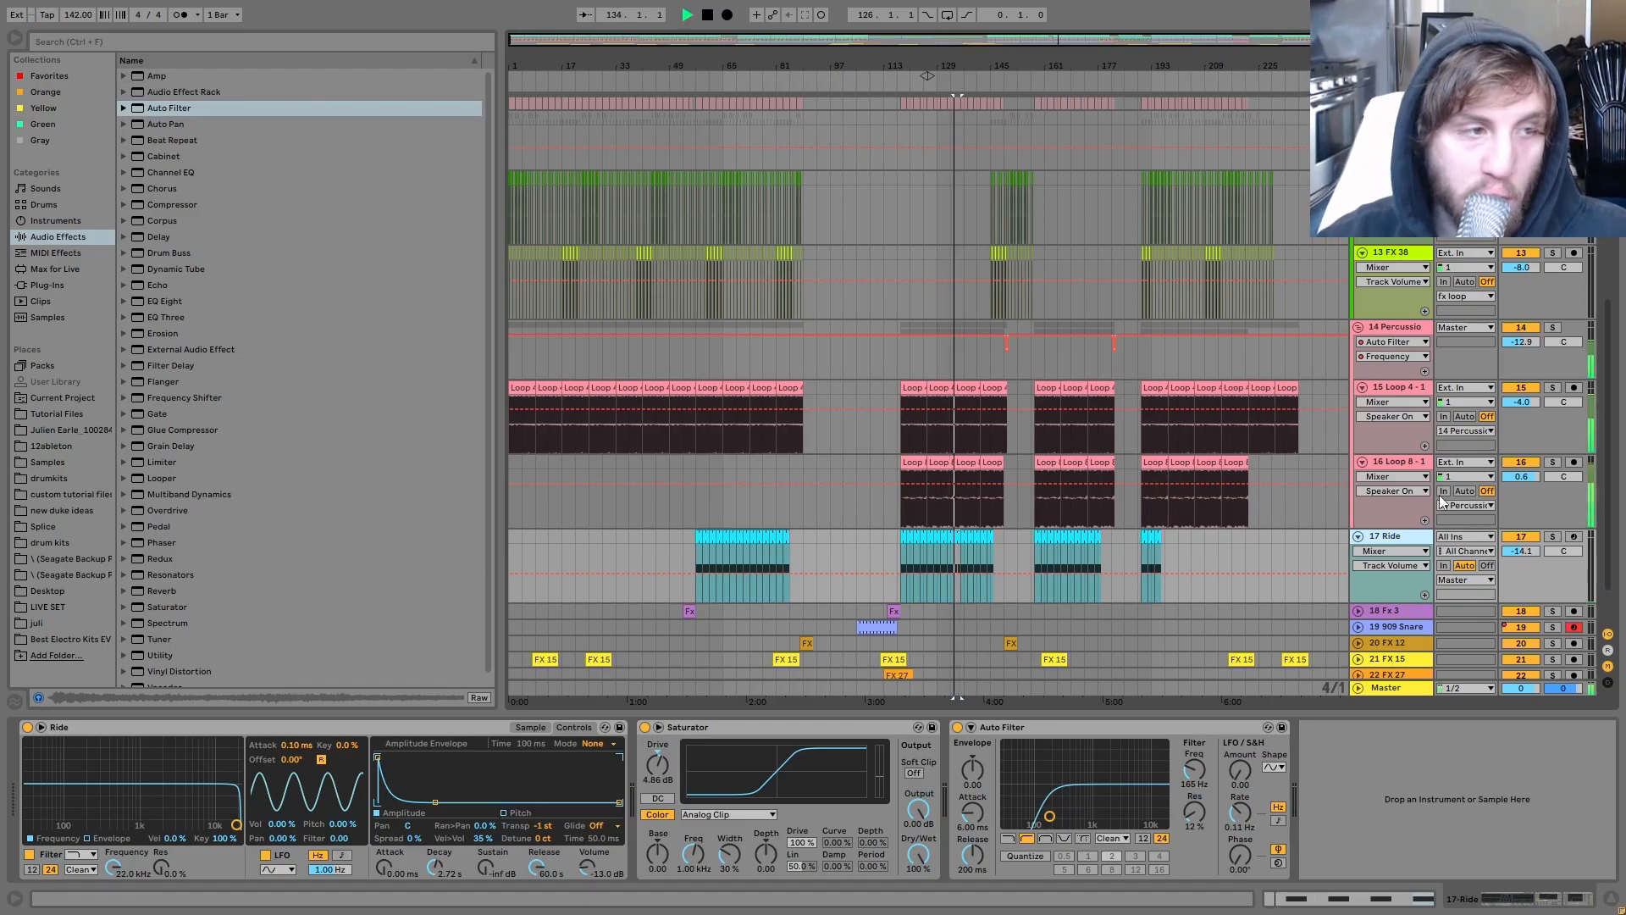
scroll(1427, 465, down, 2)
key(space)
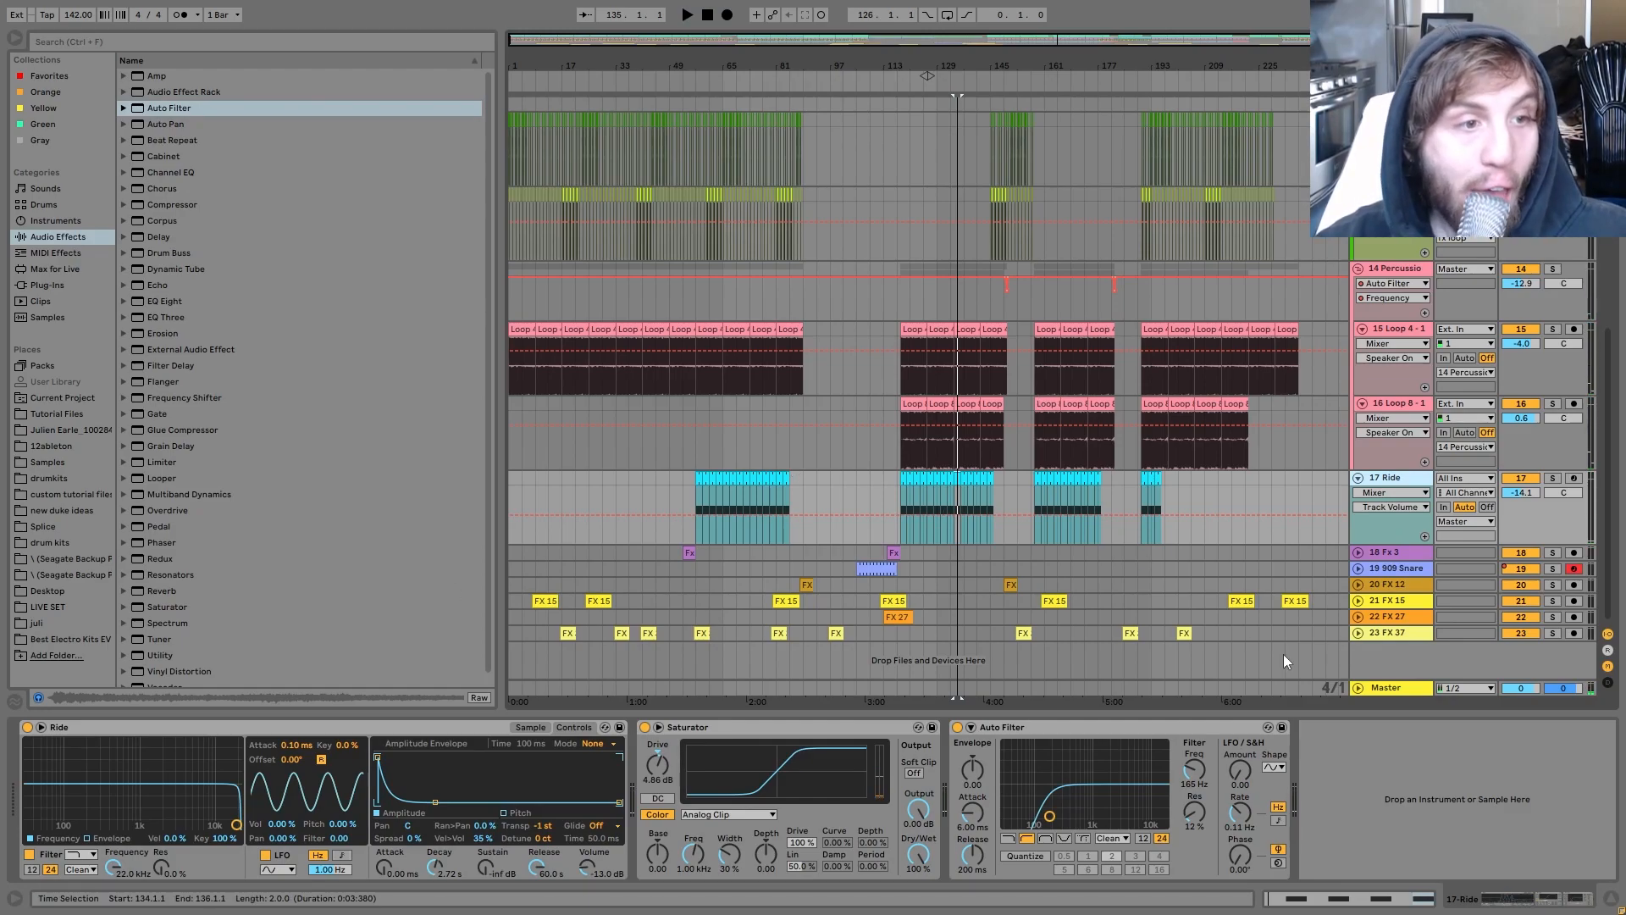
Step: Select the tracks from Fx 3 through FX 37 and unfold them all at once
click(1404, 547)
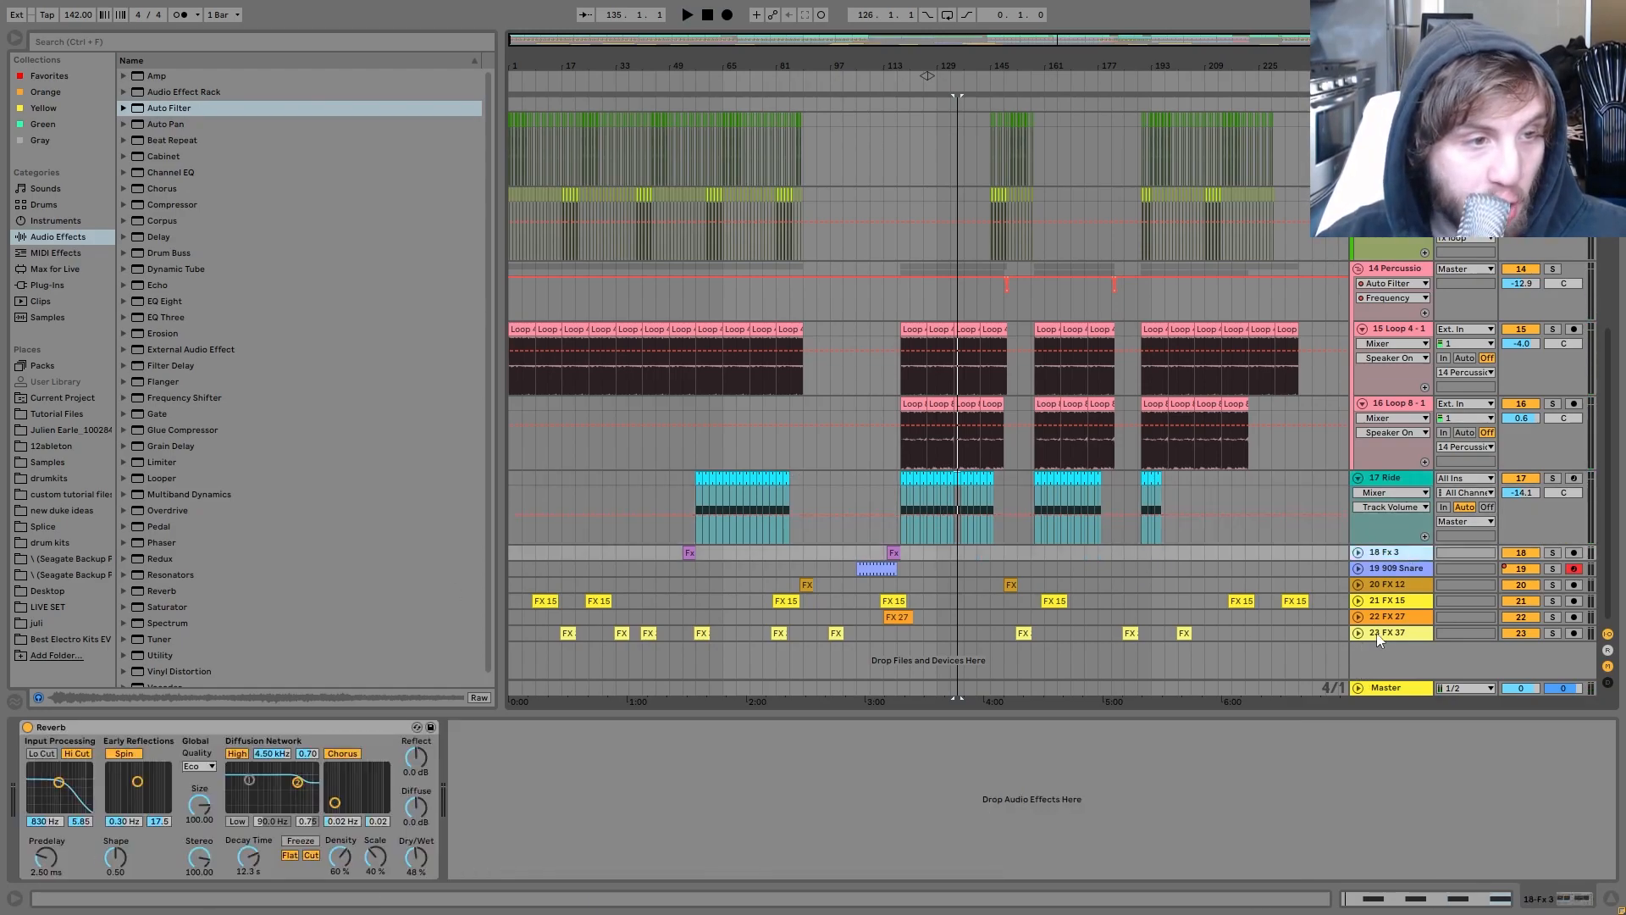
shift+click(1375, 632)
click(1358, 633)
scroll(1058, 657, down, 5)
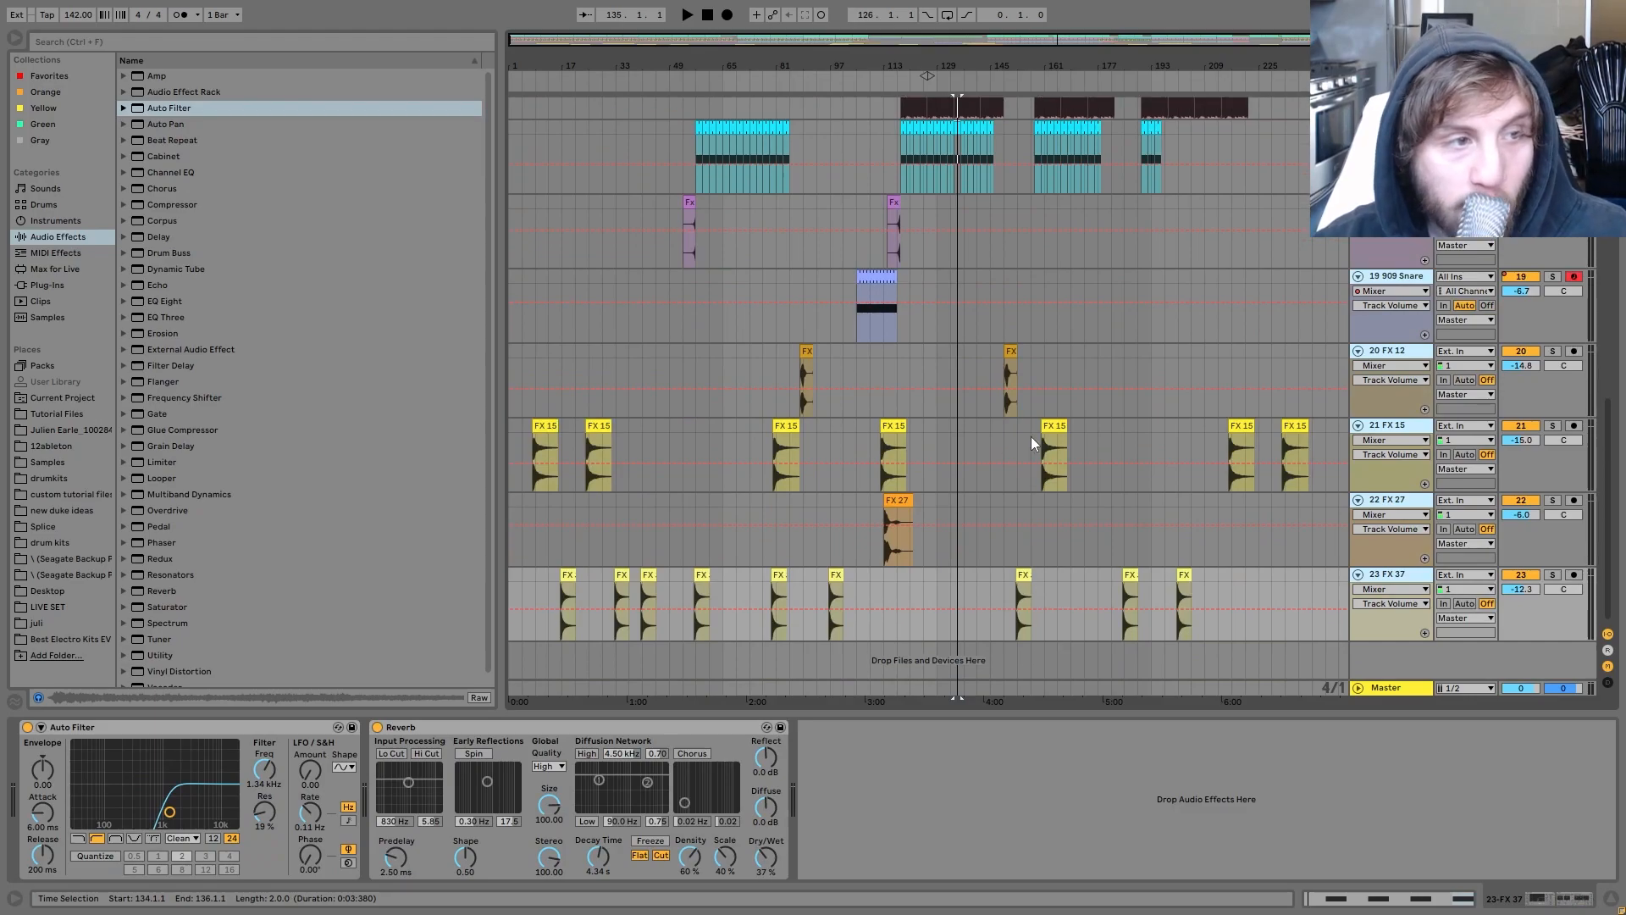
Step: Play the full mix from the FX 12 clip at bar 149 and examine the surrounding FX clips up close
click(1008, 348)
key(space)
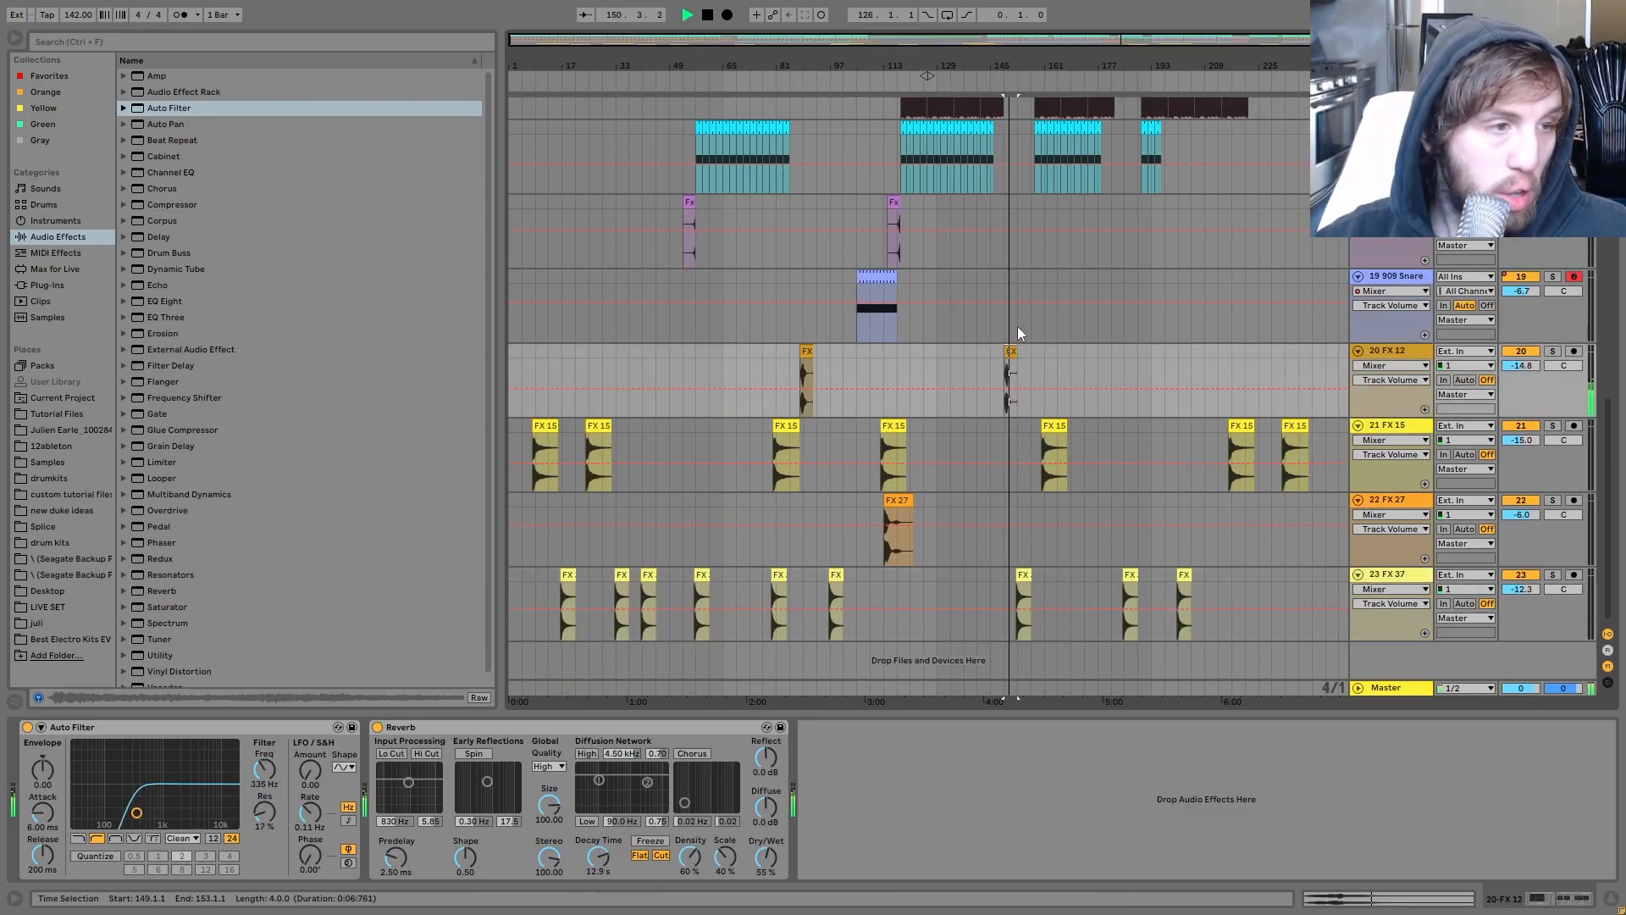
drag(1016, 61, 1016, 88)
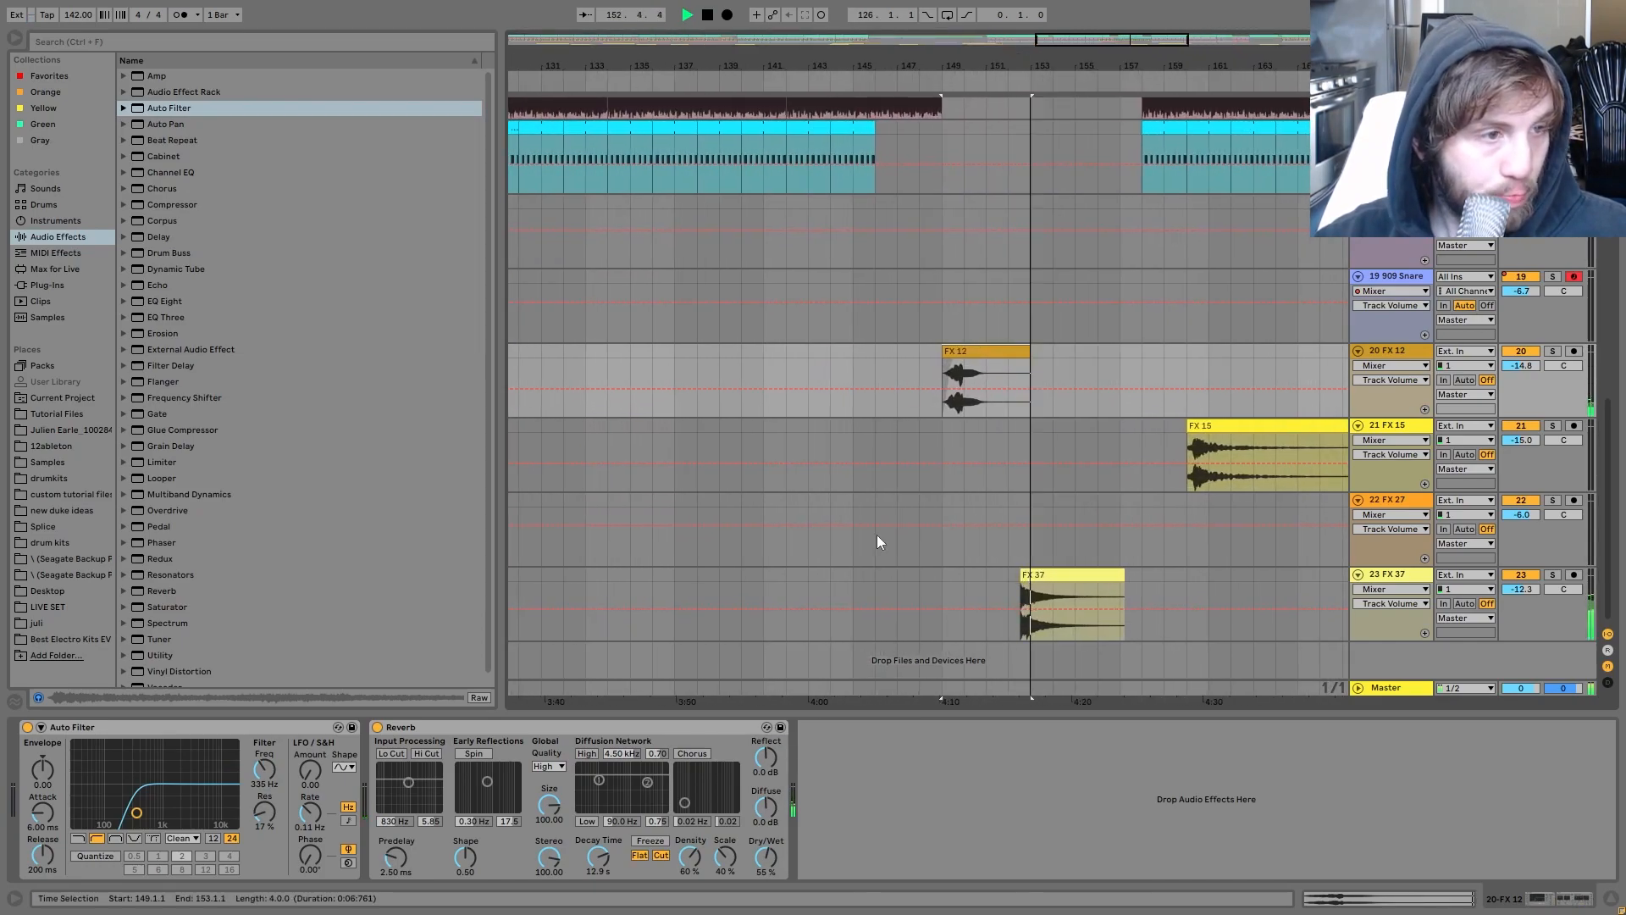
Step: Place the insert mark on the FX 15 clip at bar 160 and review the FX, ride and percussion tracks over the whole arrangement
click(1192, 440)
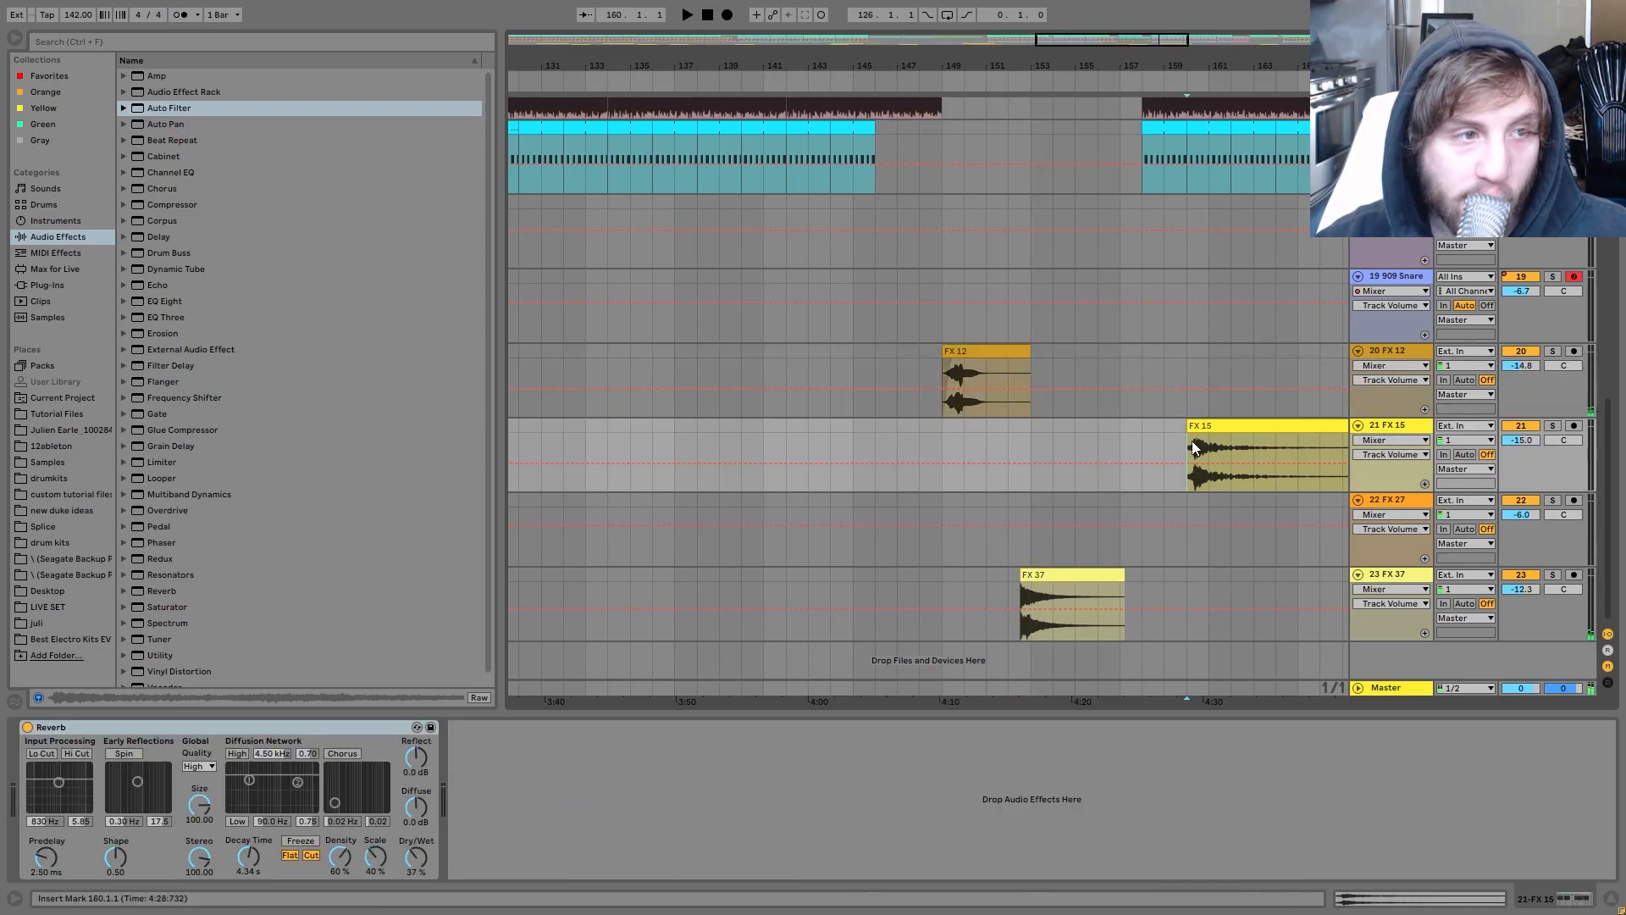
key(minus)
key(minus)
key(minus)
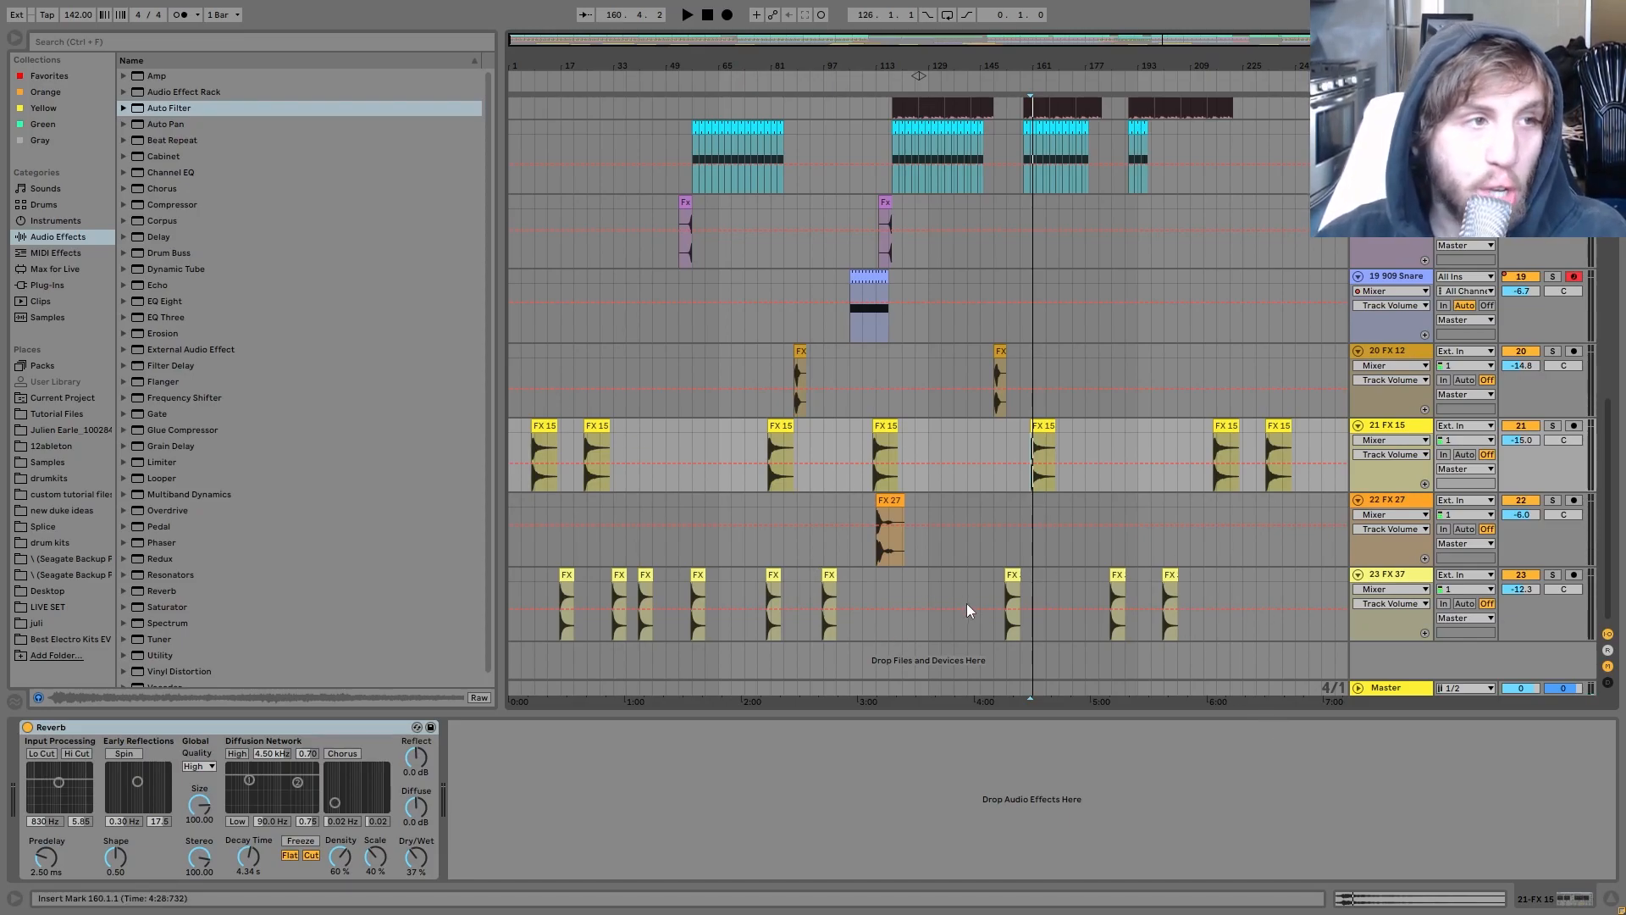
scroll(969, 316, up, 5)
scroll(886, 324, up, 3)
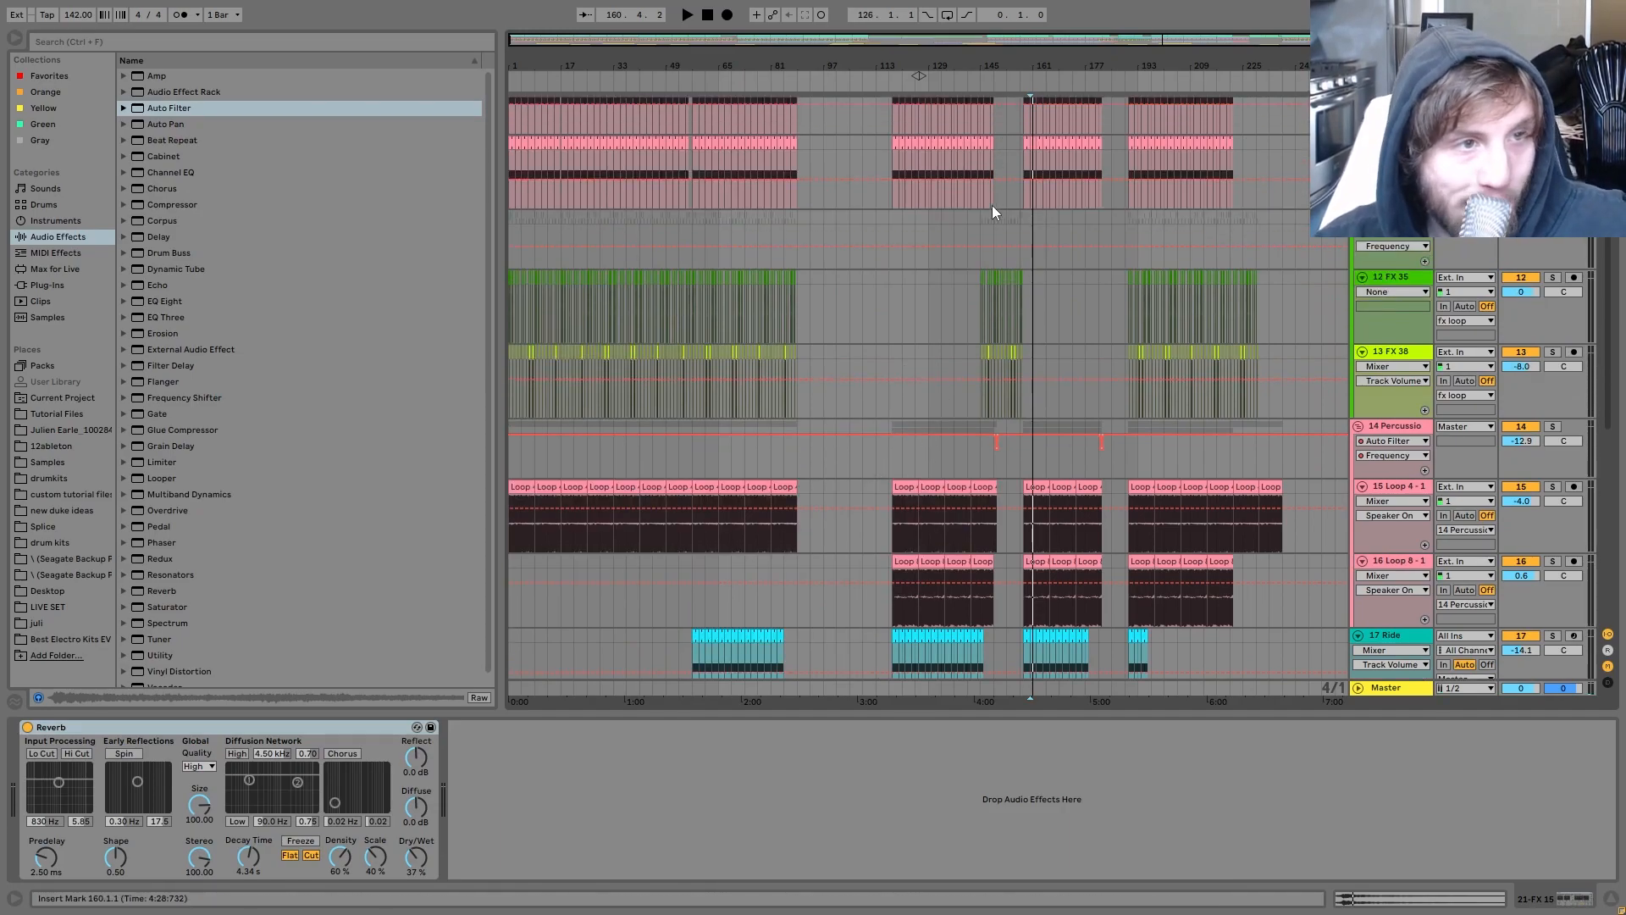
Step: Play the 909 Snare build-up in the full mix from bar 110 and from bar 115
scroll(1029, 356, up, 3)
scroll(933, 347, down, 5)
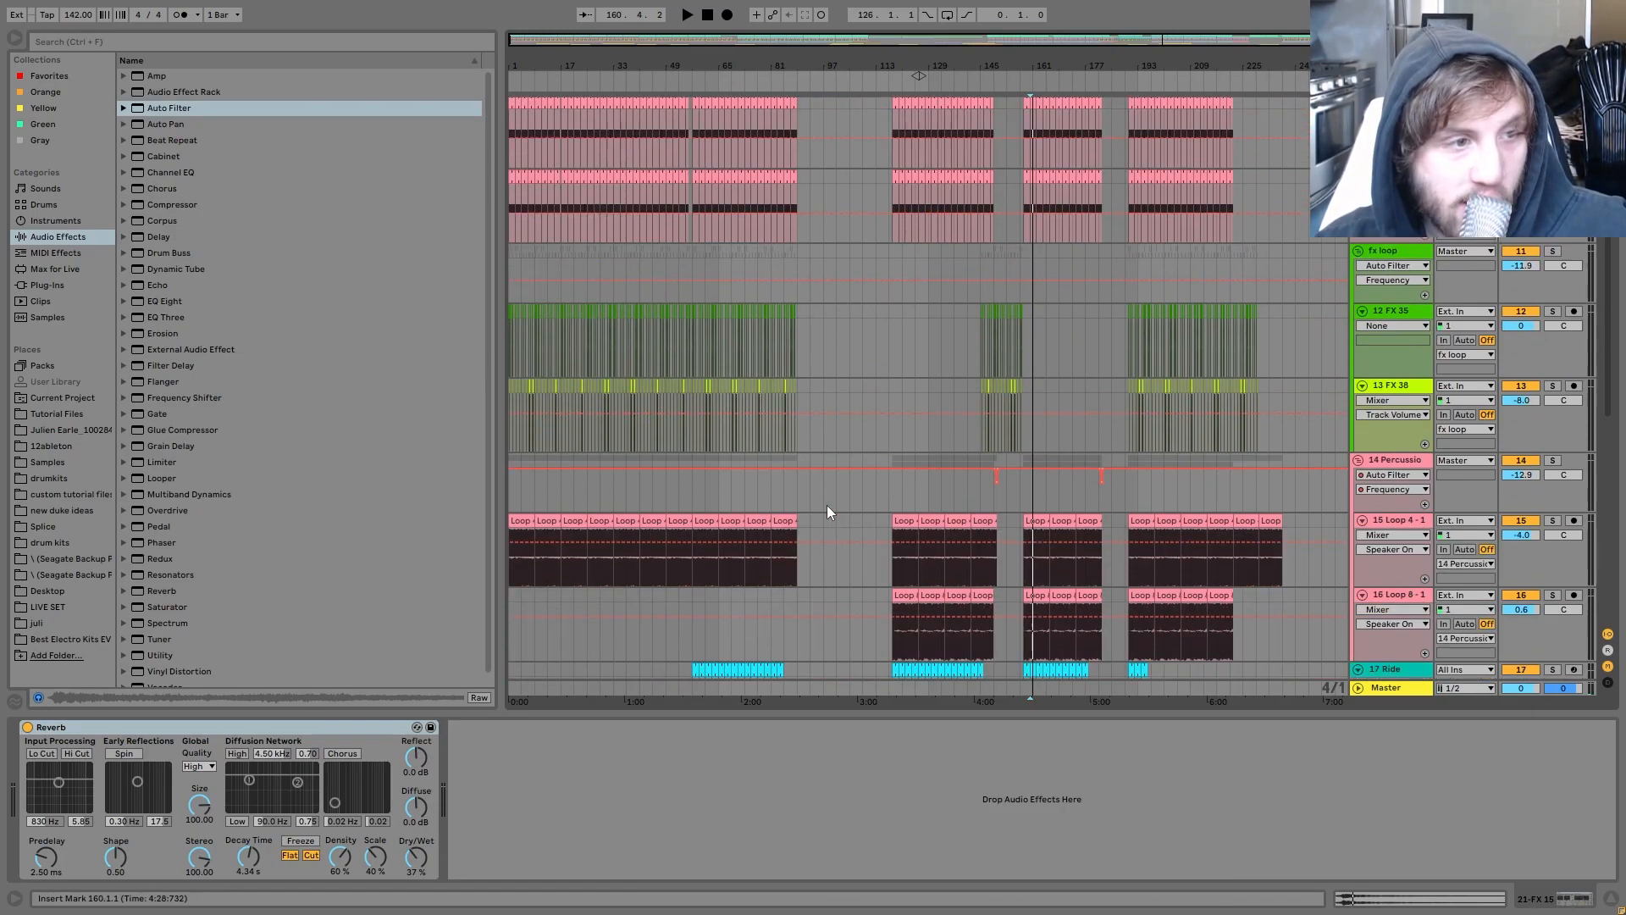
scroll(940, 508, down, 6)
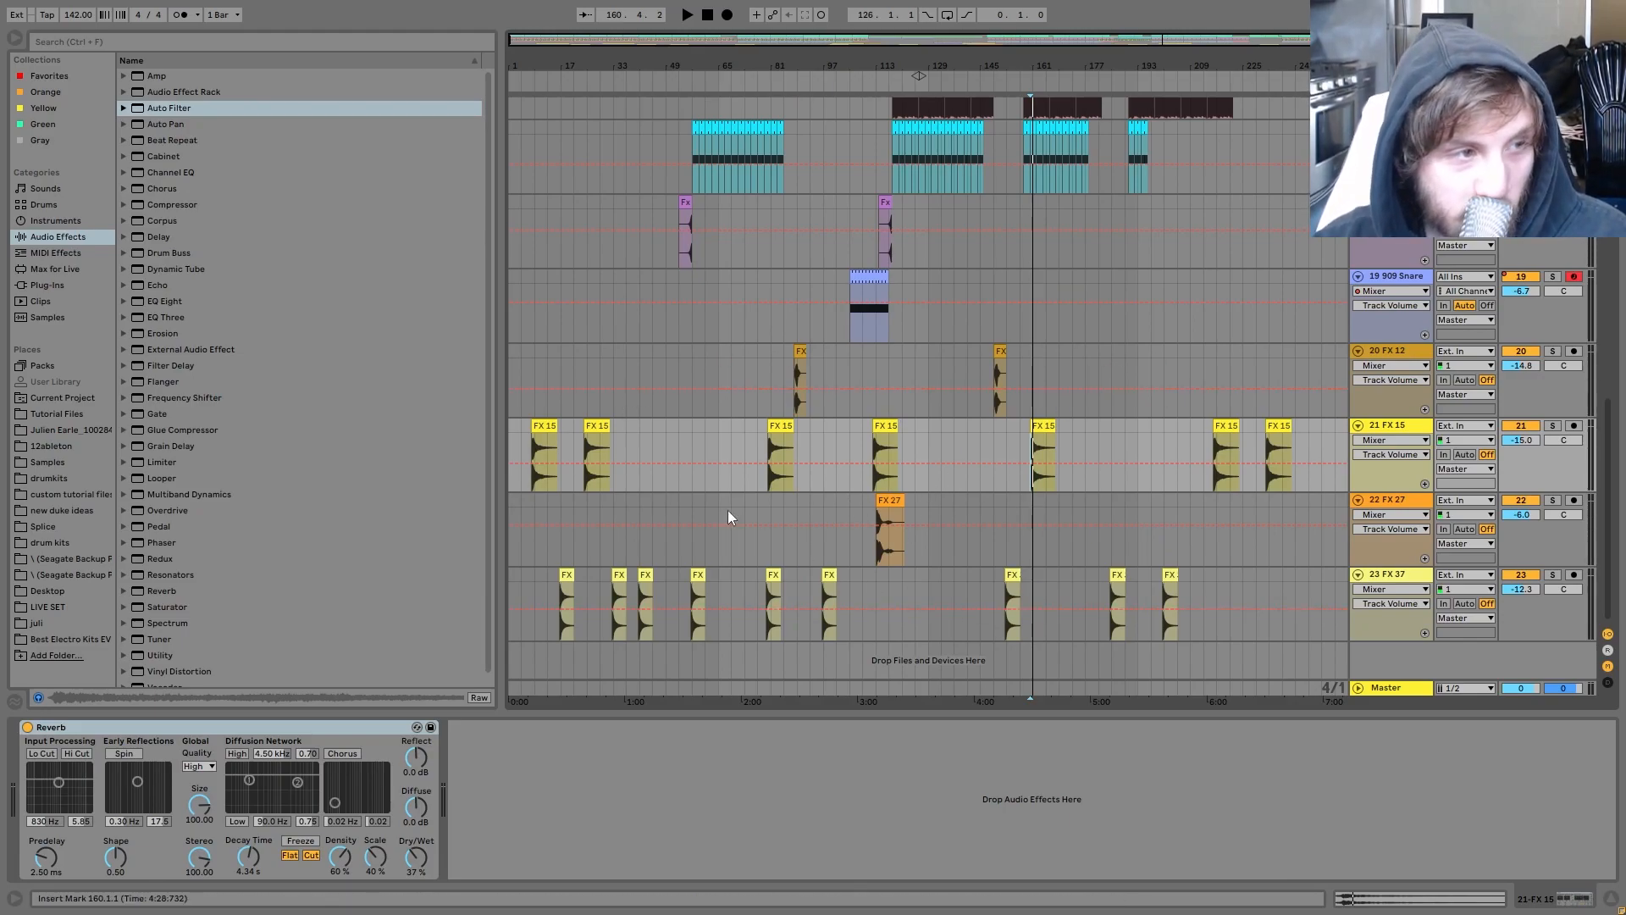
drag(905, 83, 904, 220)
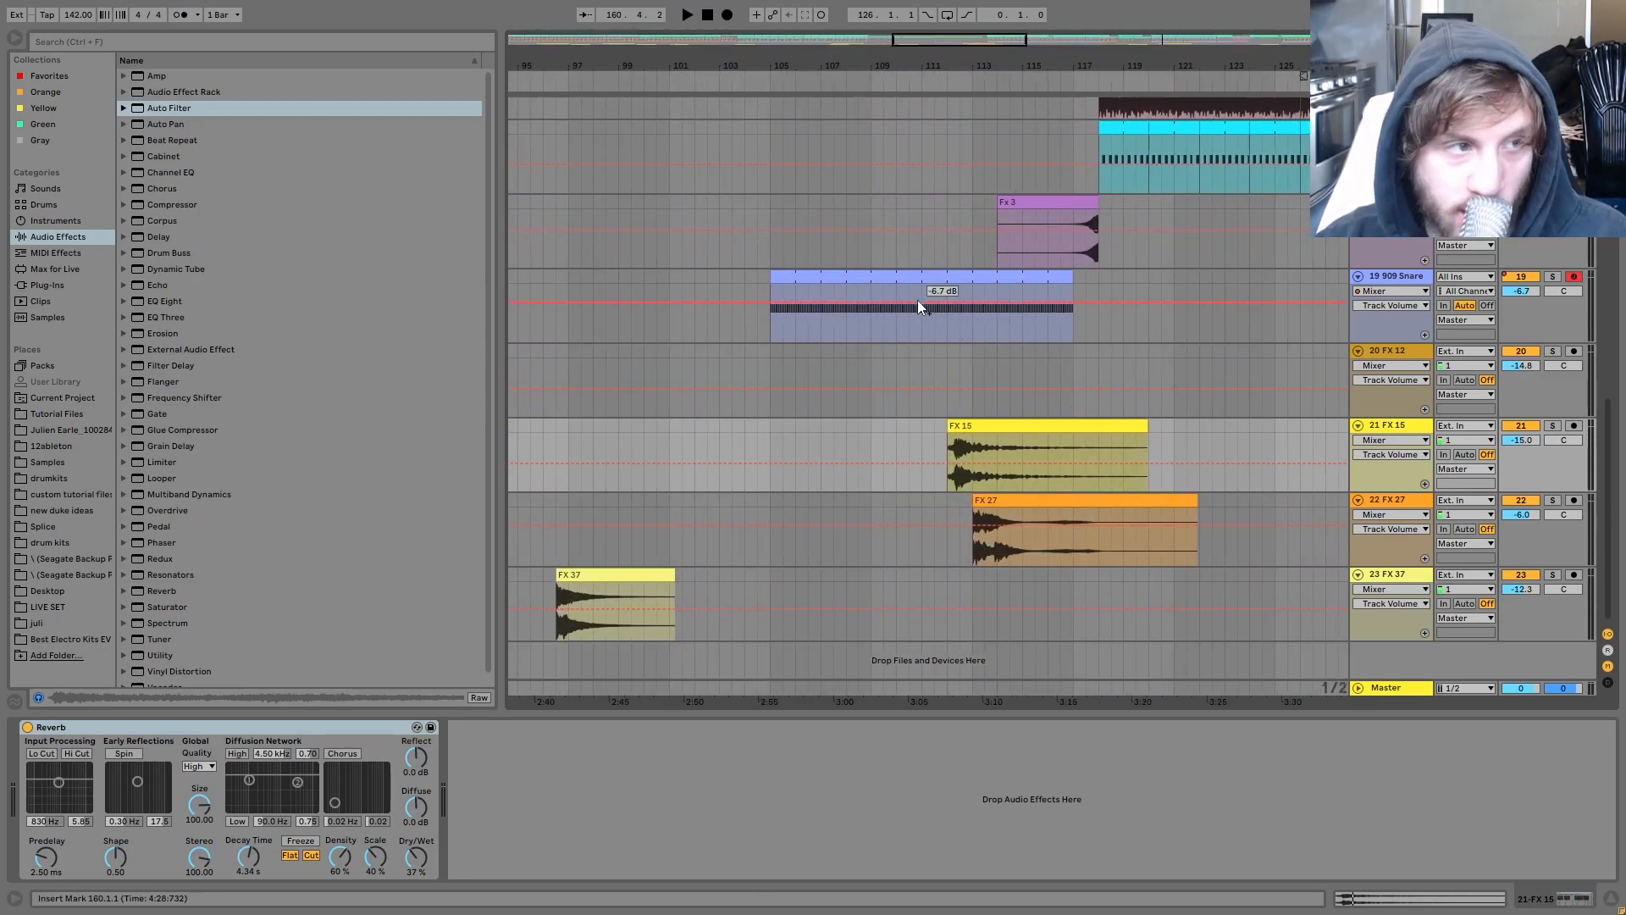
click(902, 319)
key(space)
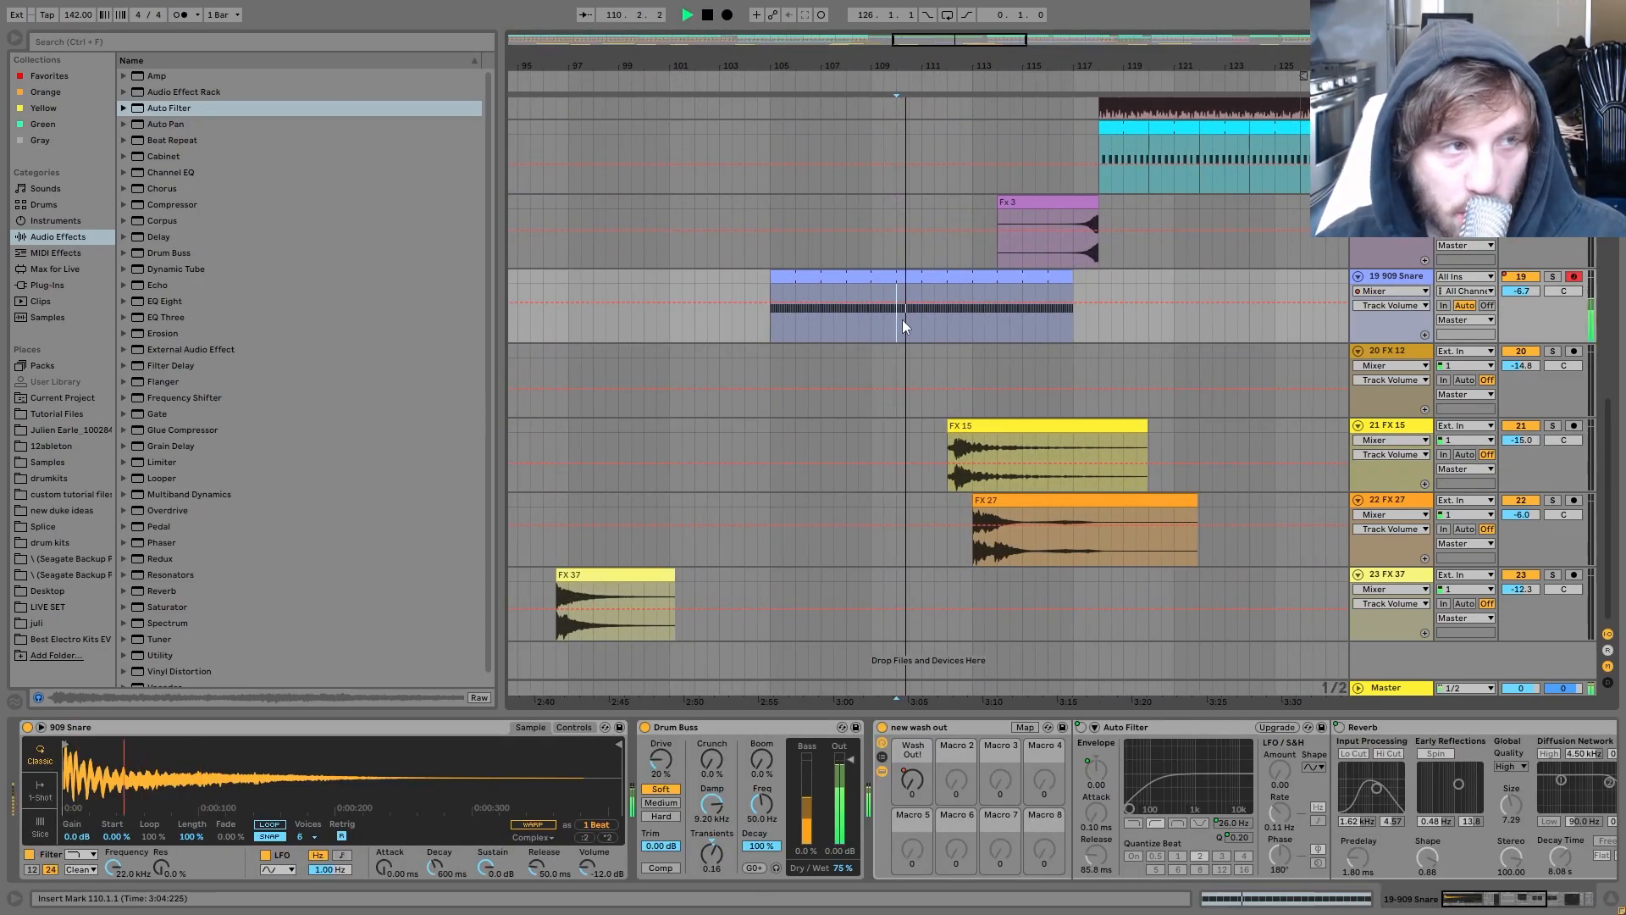
click(1018, 327)
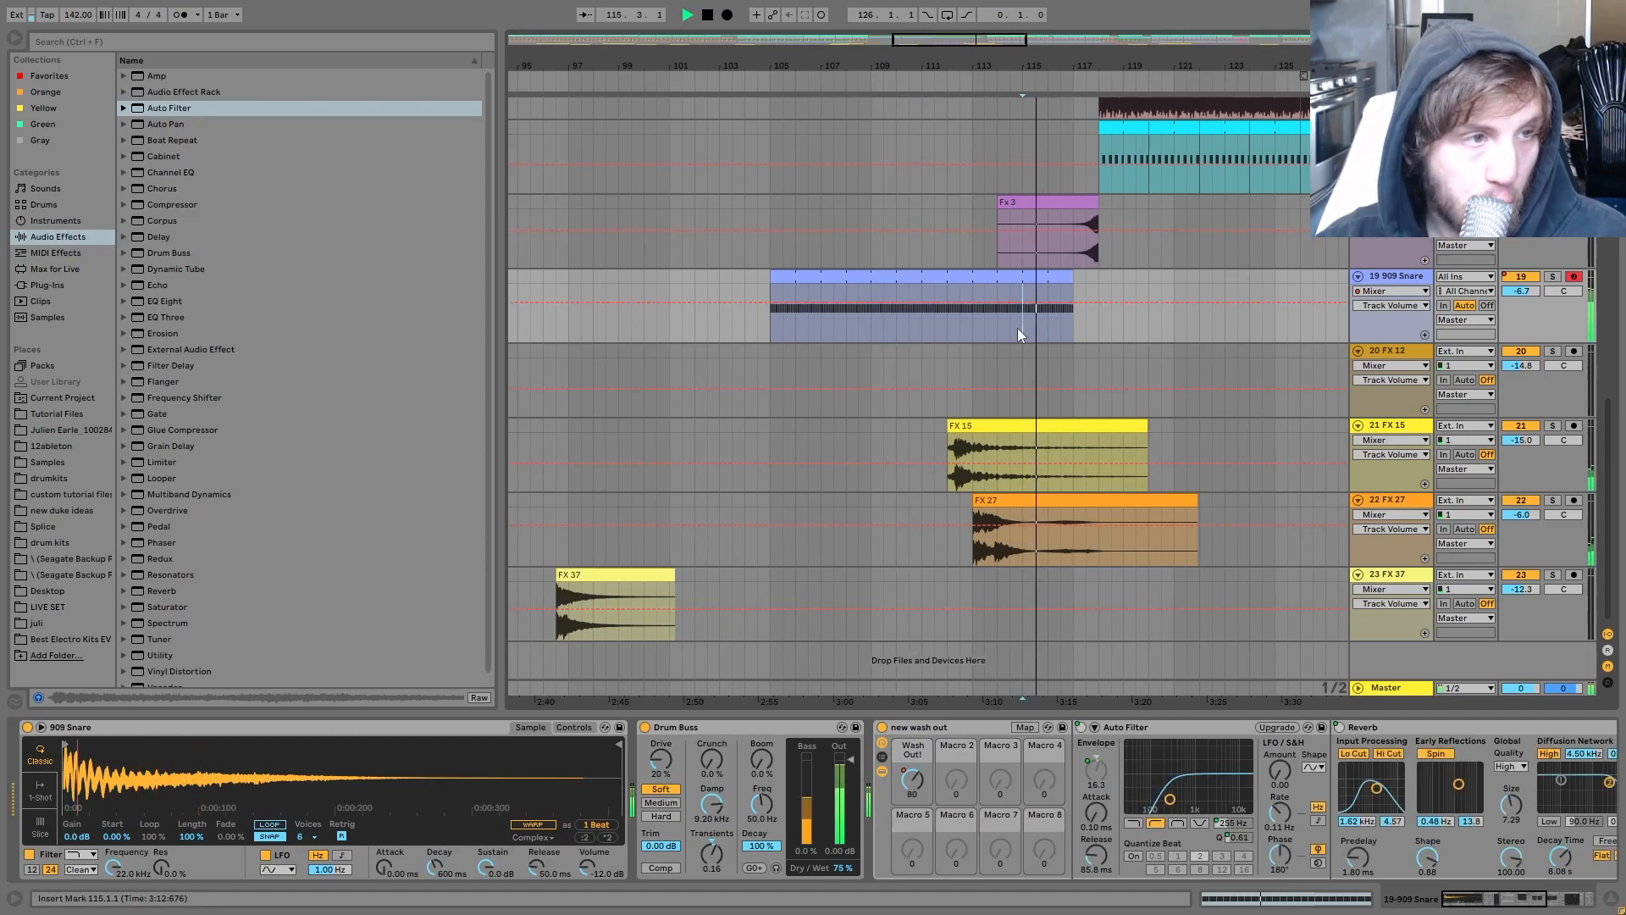
Step: Play the Fx 3 riser into the drop from bar 117.3, and again from bar 116
click(1192, 263)
click(1088, 242)
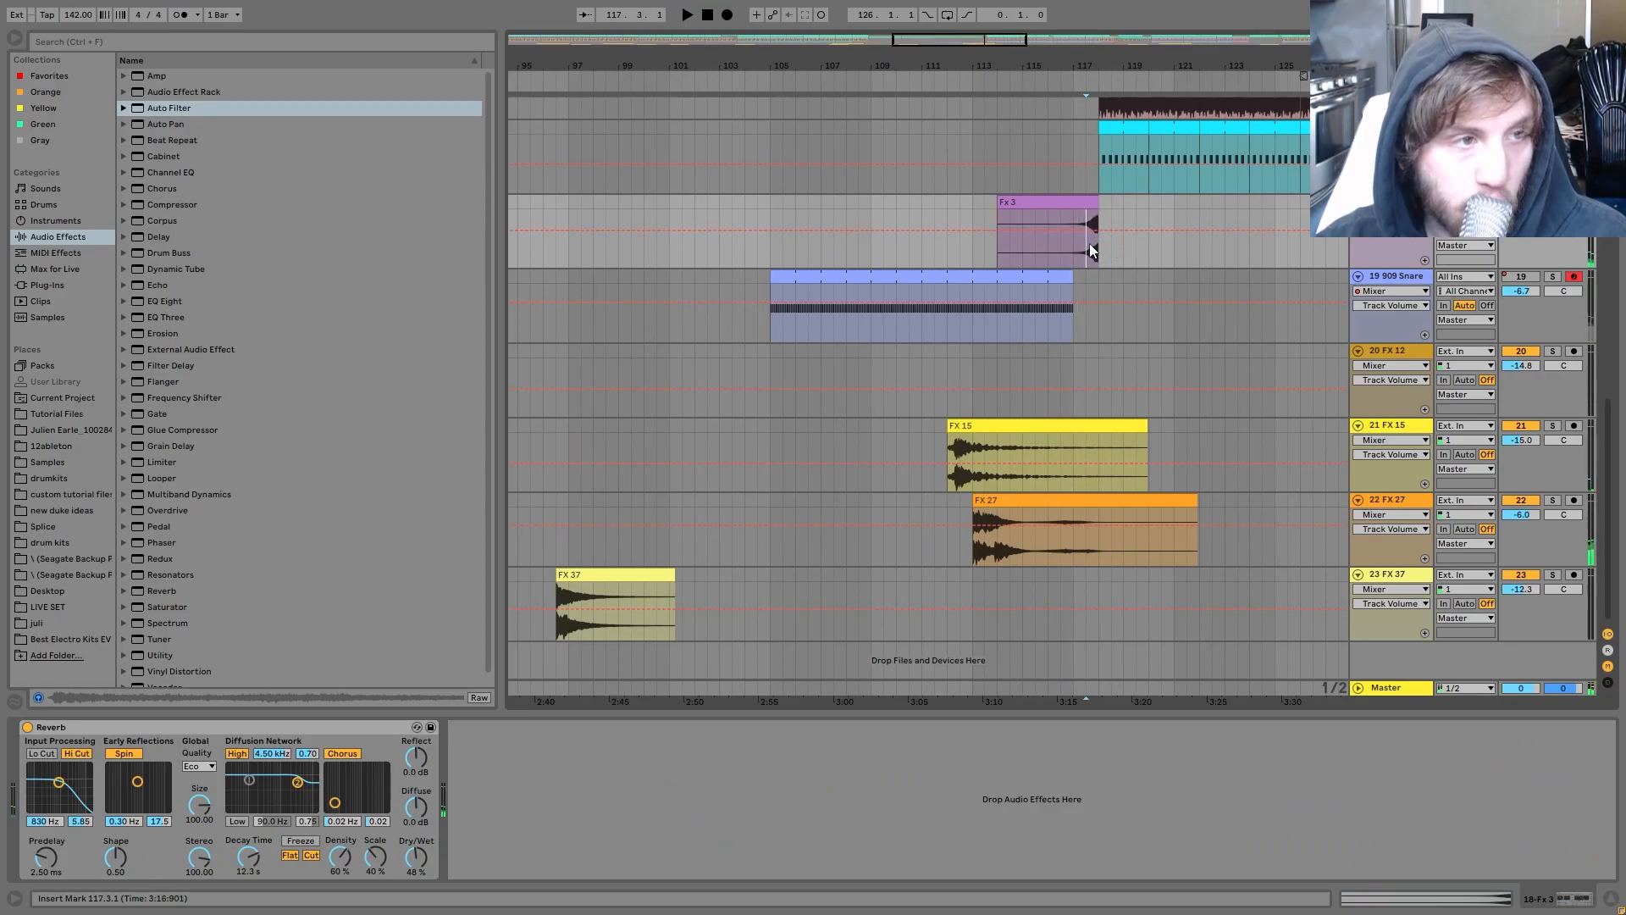
key(space)
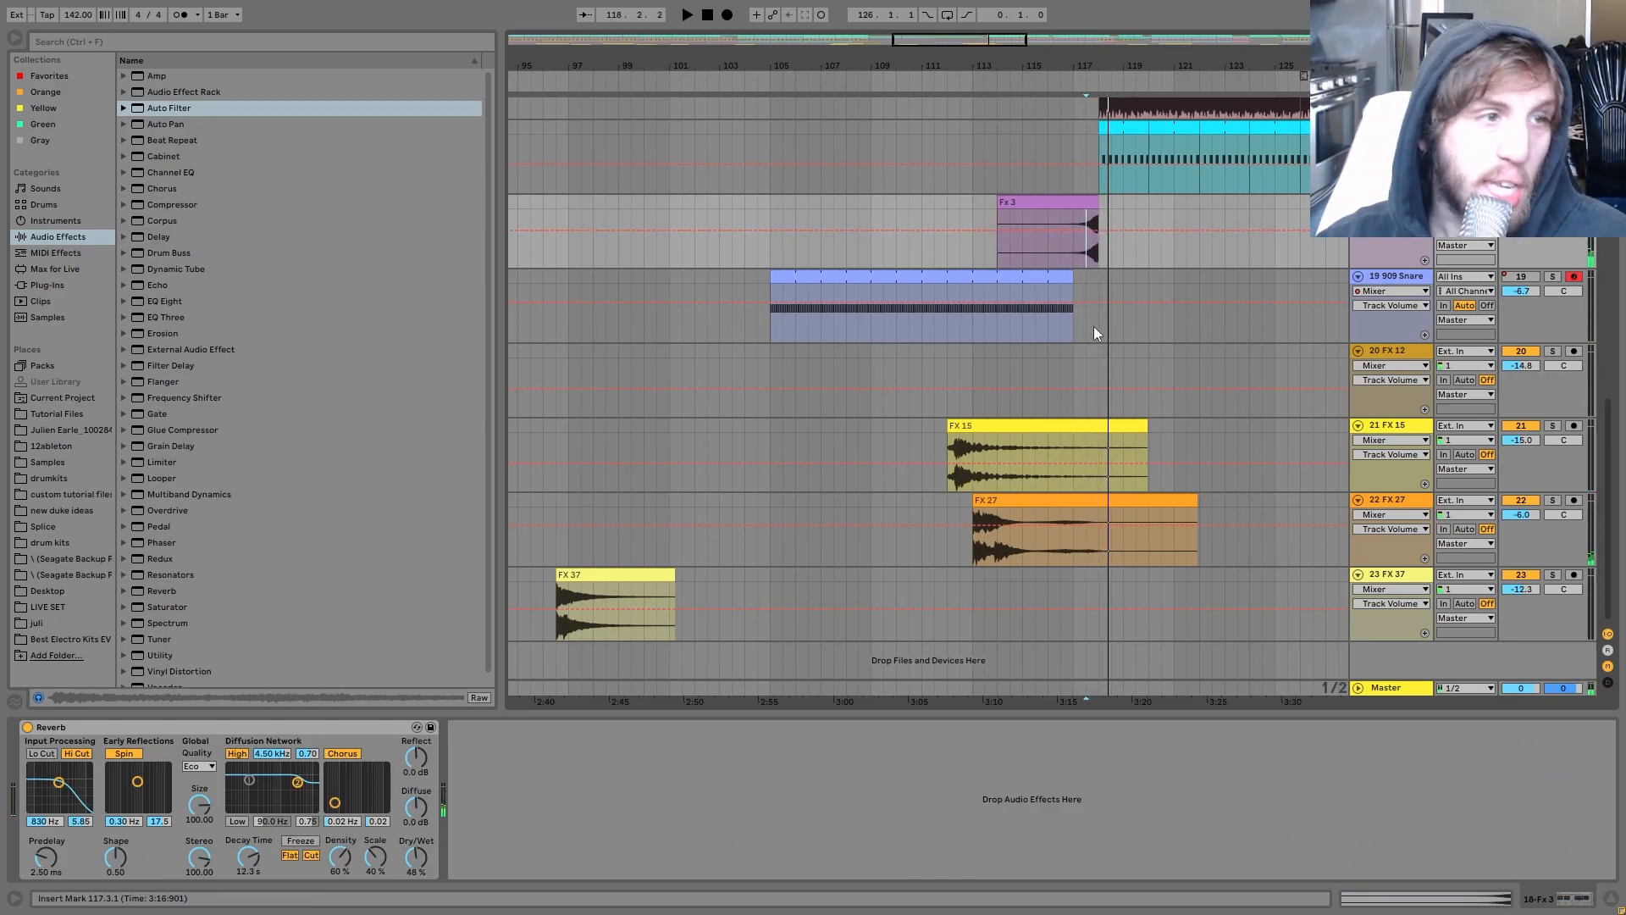
click(1047, 251)
key(space)
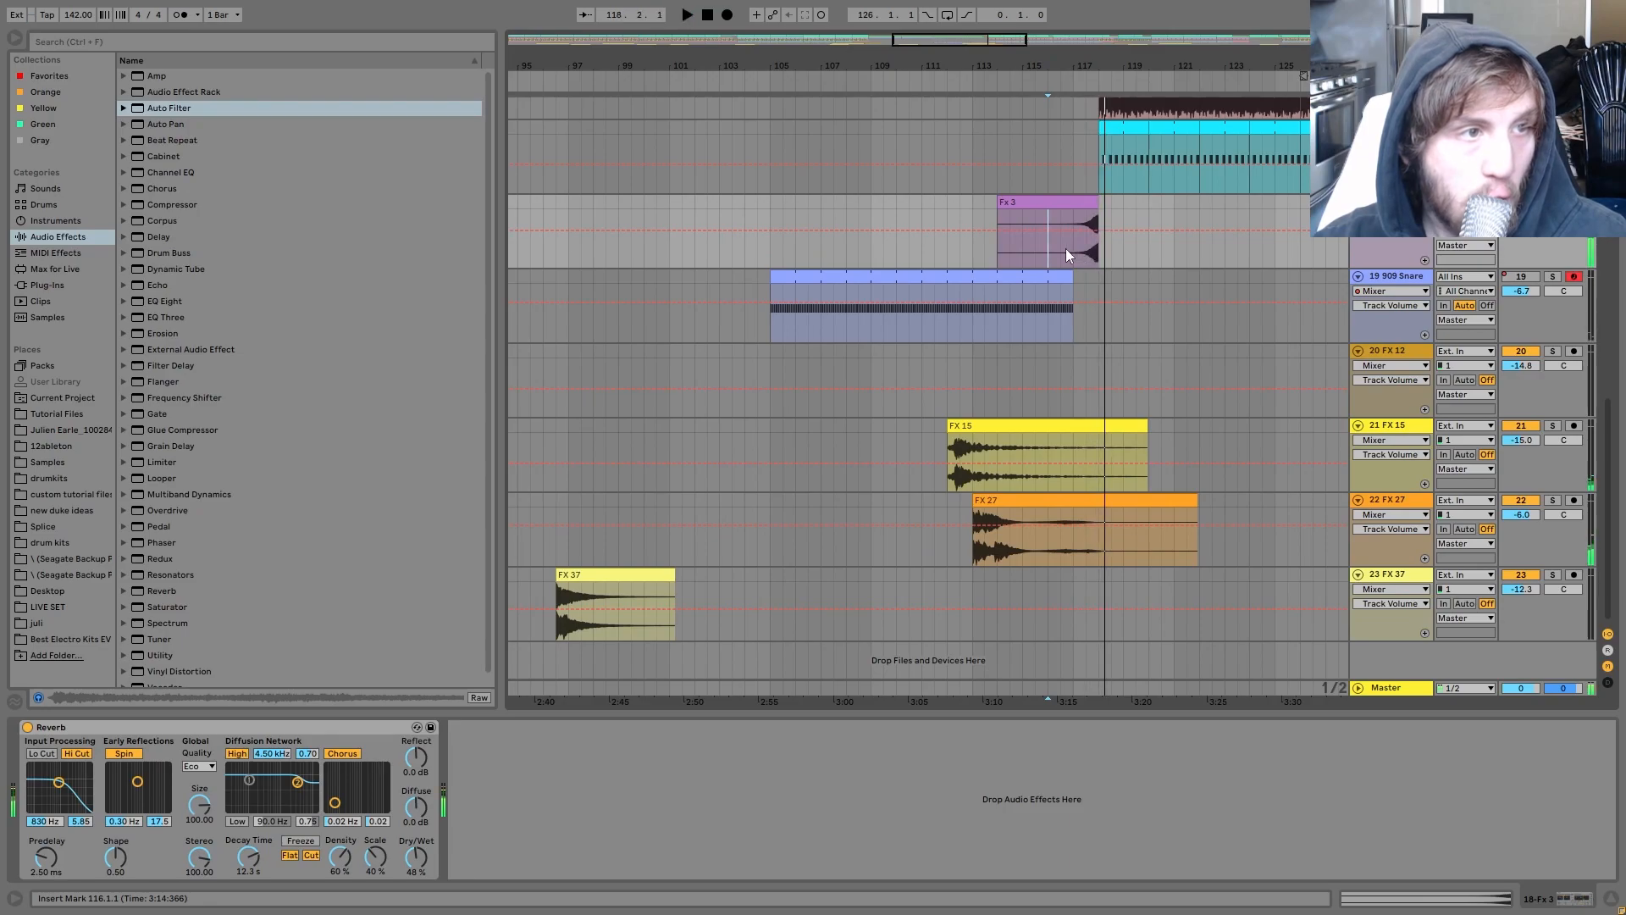
key(space)
Step: Select the final bar of the Fx 3 clip, from 117 to 118, and play it into the drop
drag(1072, 248, 1115, 201)
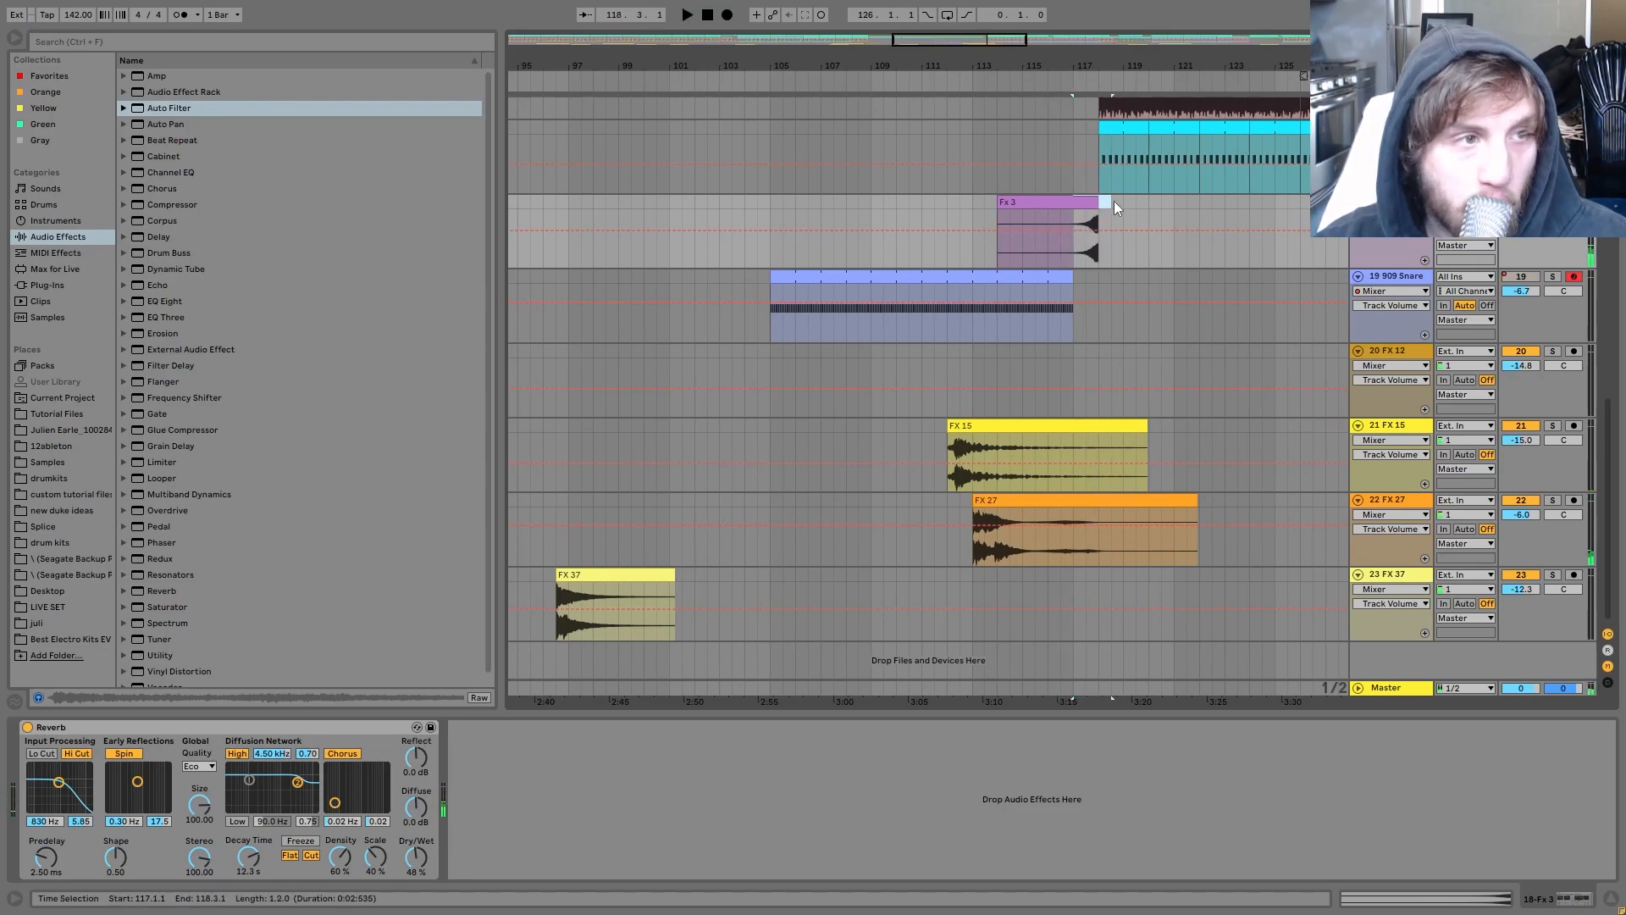
key(space)
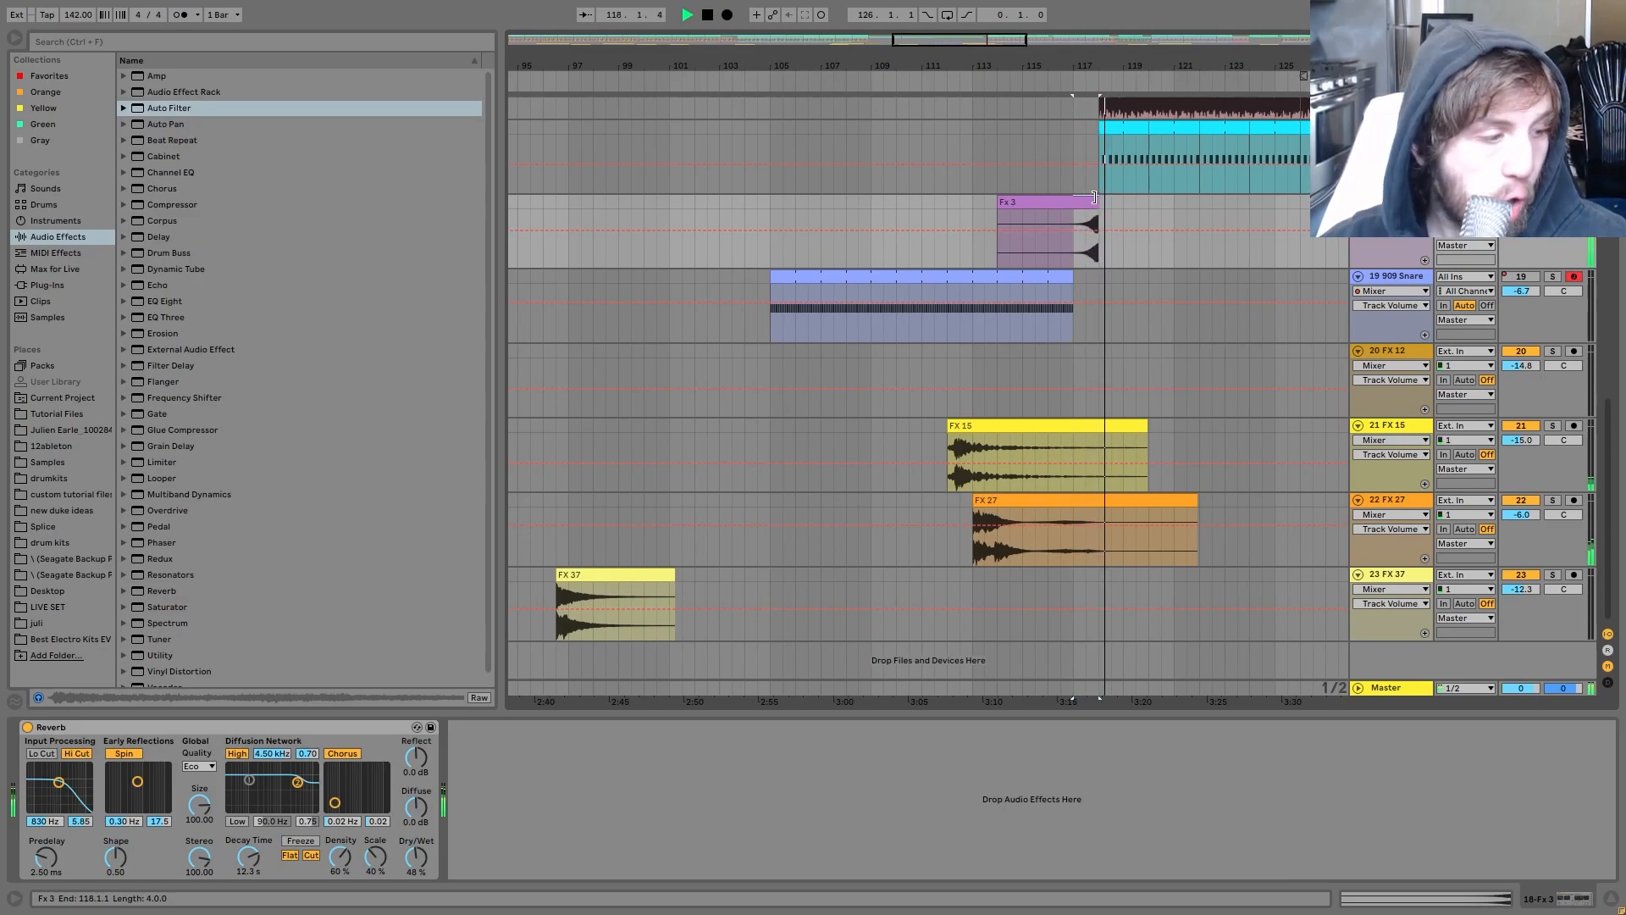
key(space)
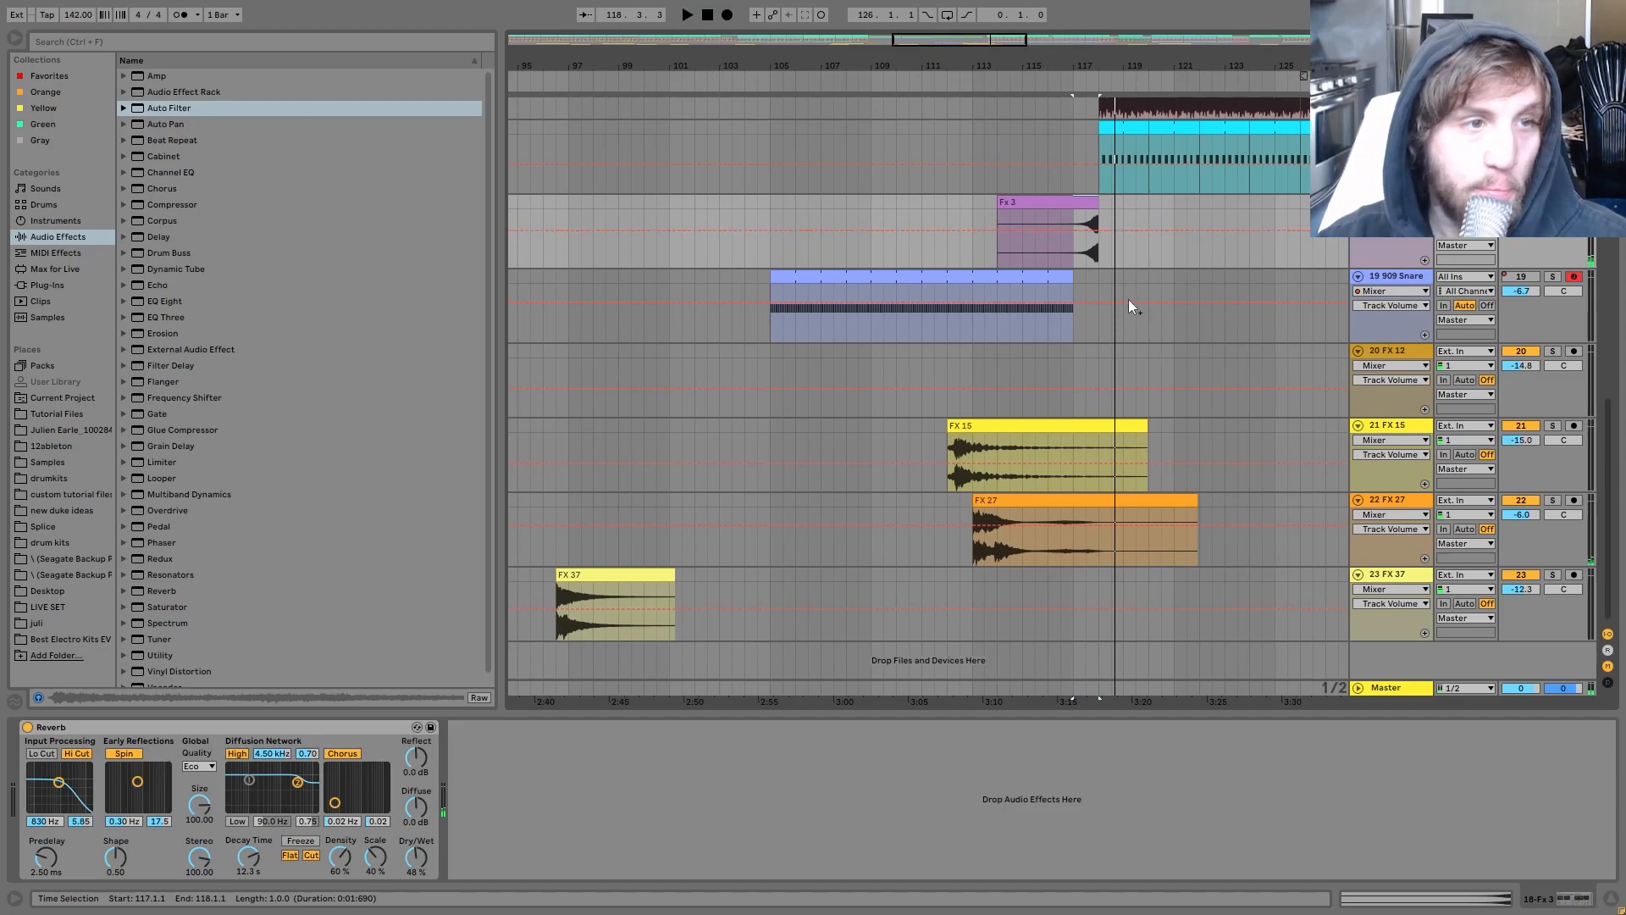
Step: Inspect the 909 Snare clip's notes and velocities, and play the track from bar 114, putting it on solo
double_click(963, 269)
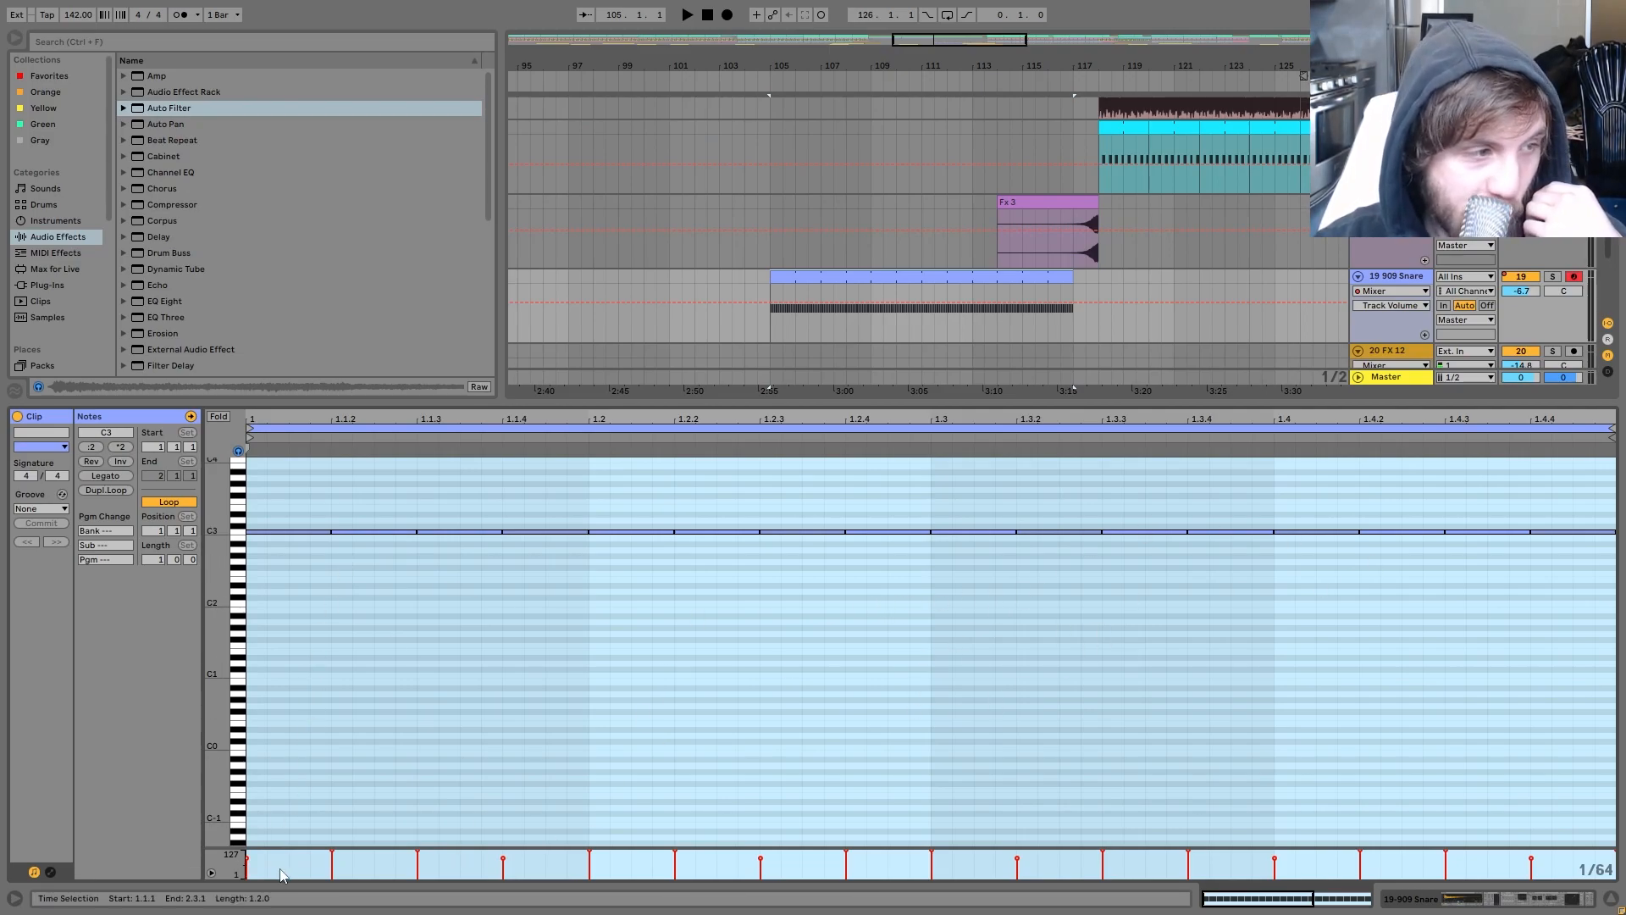
click(1395, 278)
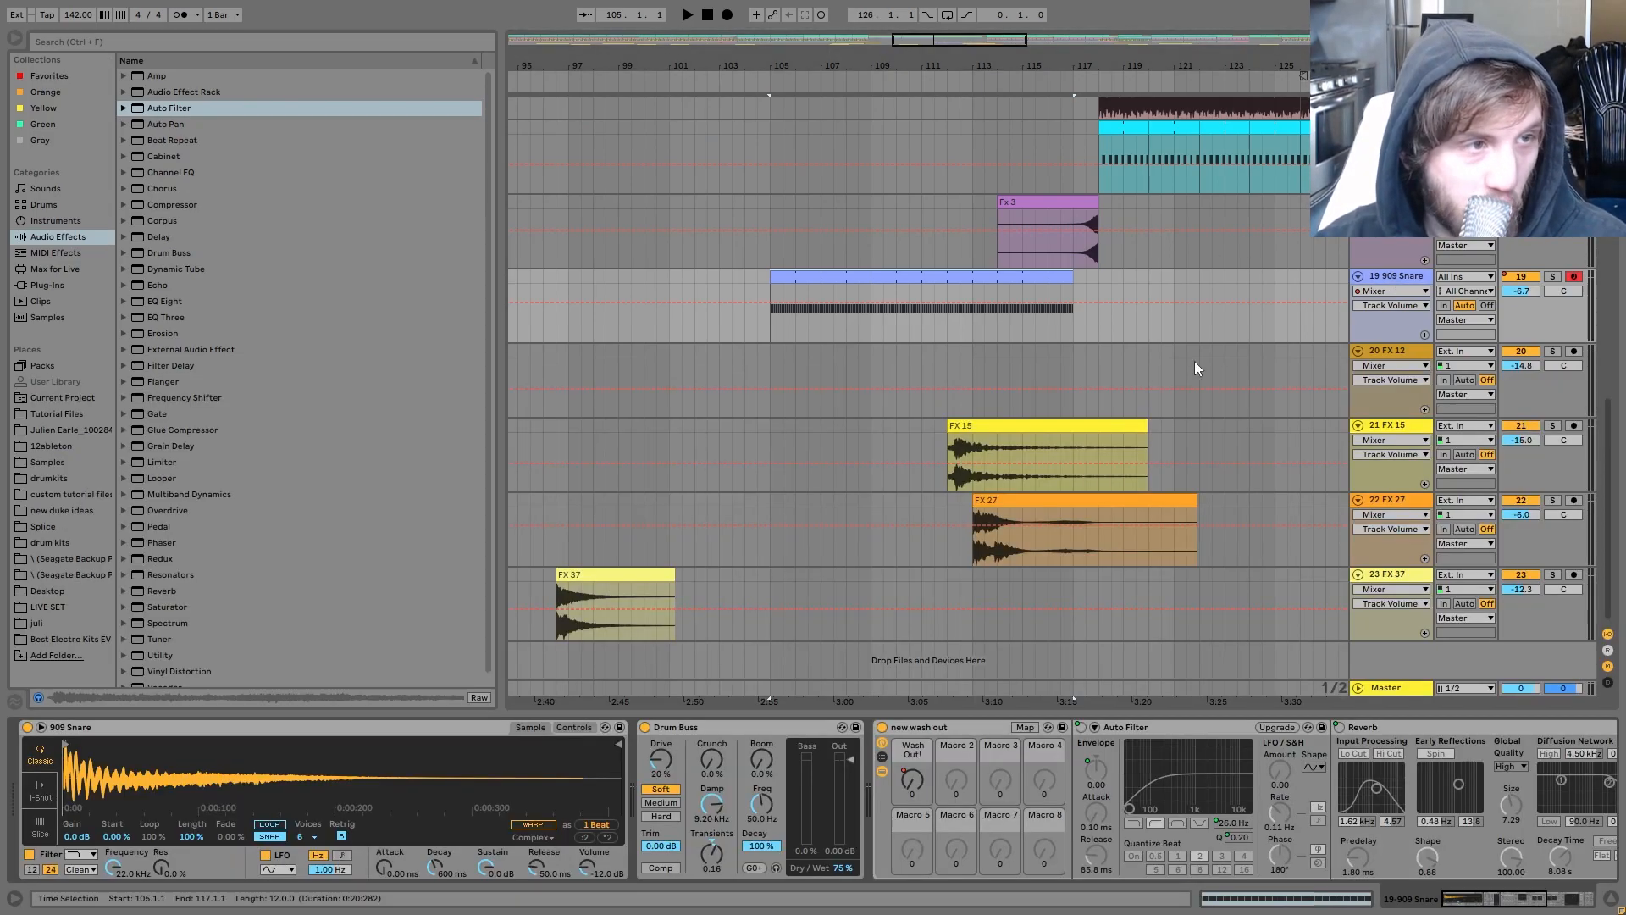
click(996, 333)
key(space)
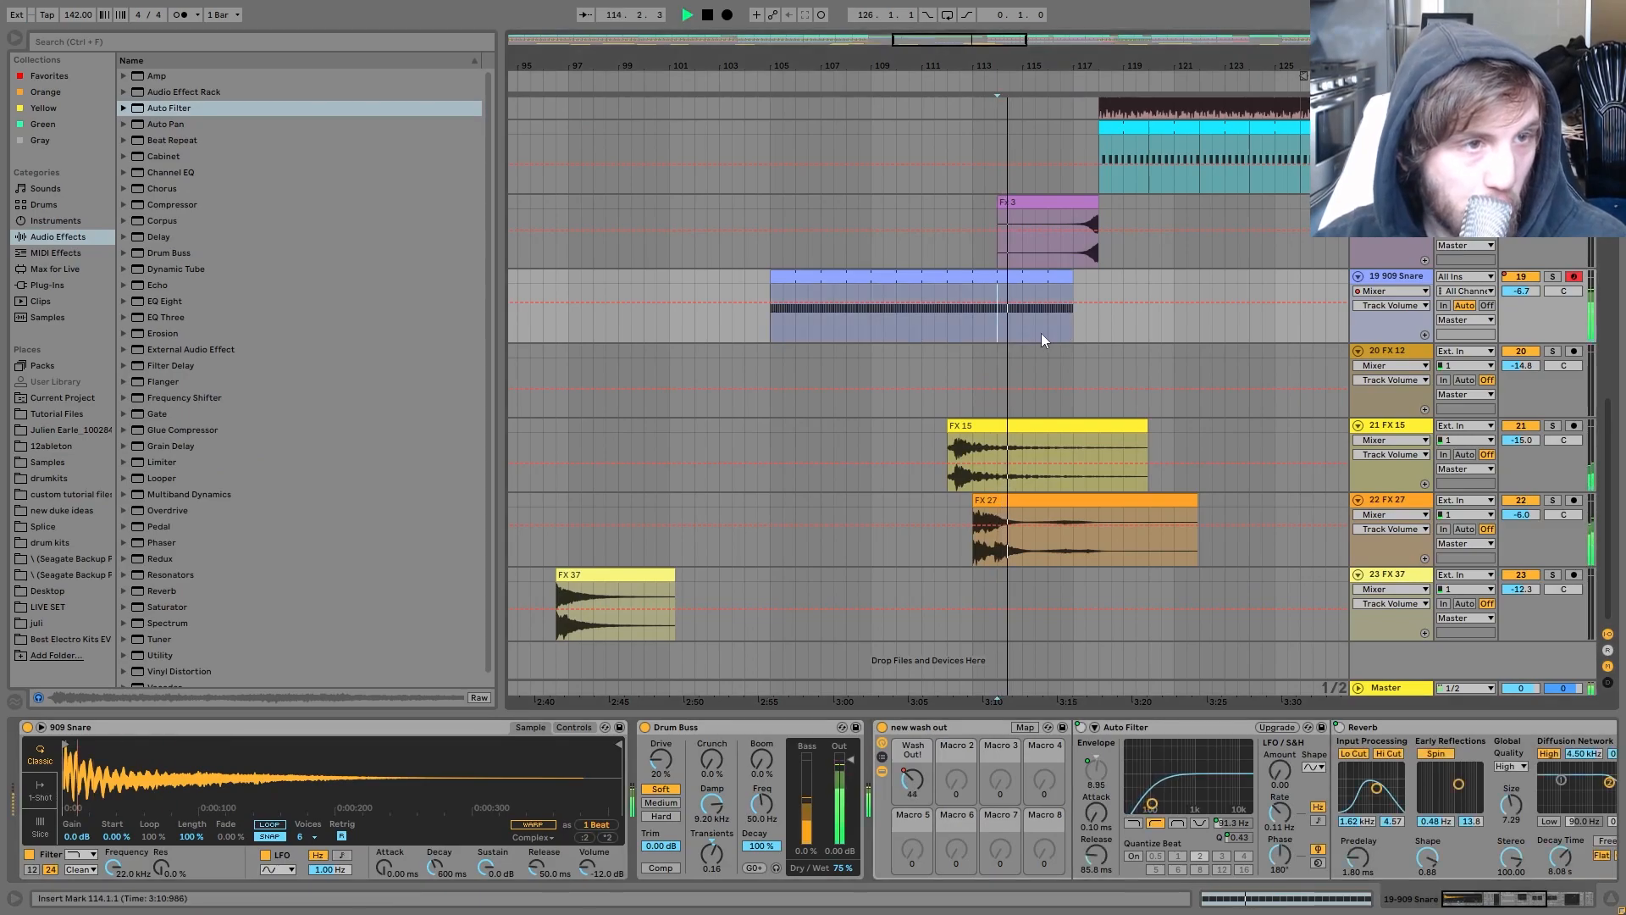
click(1552, 277)
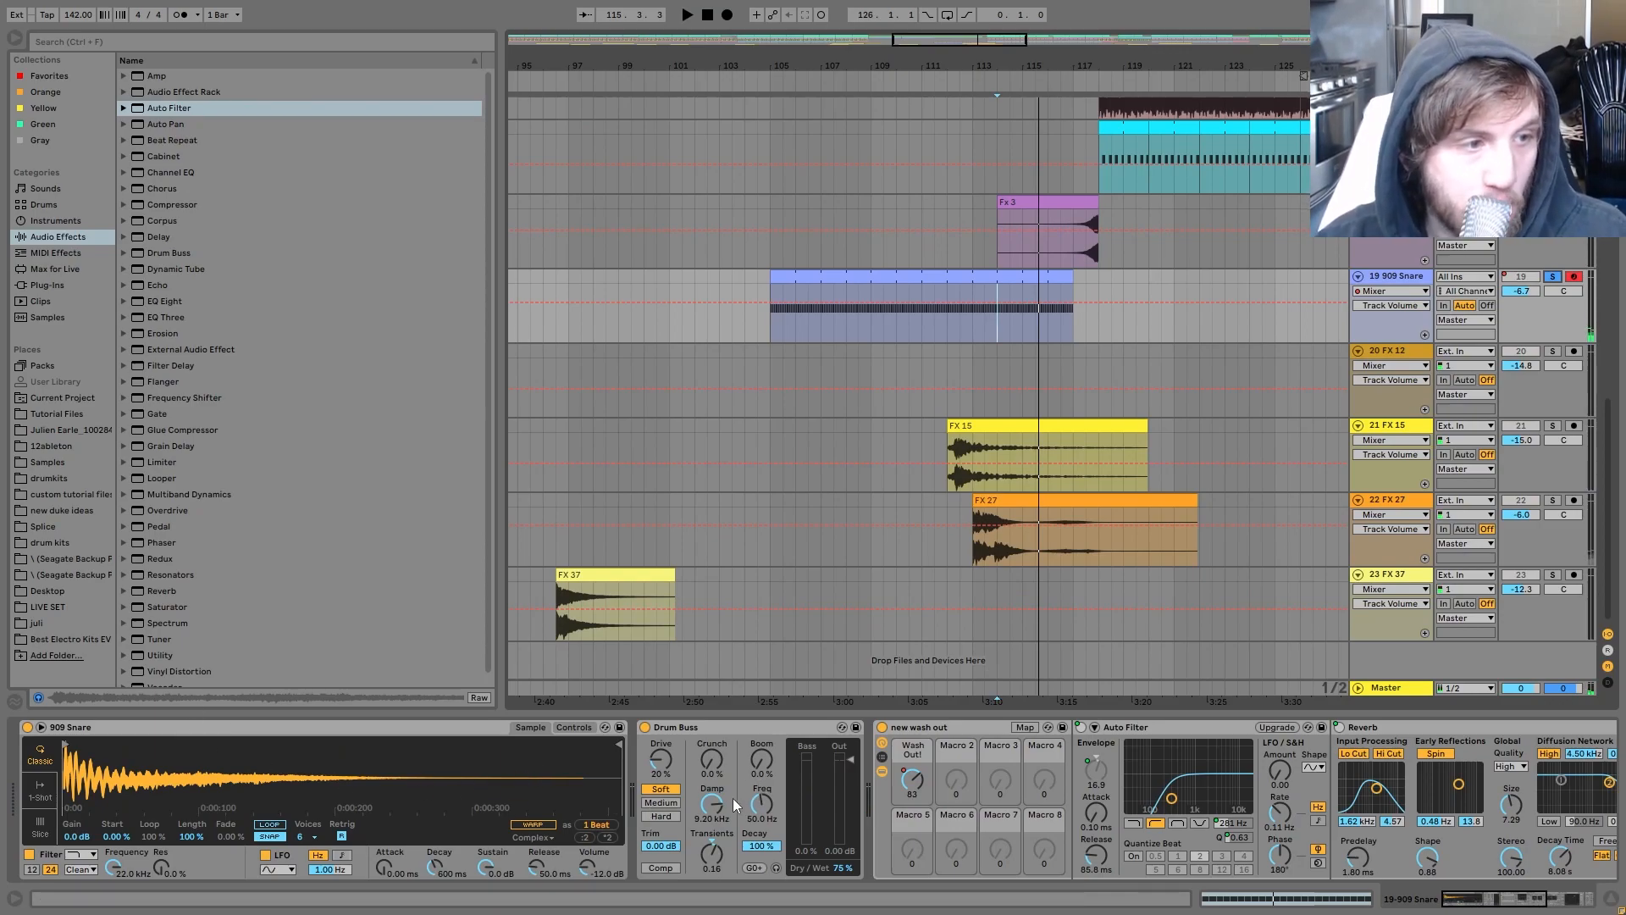
Step: Show the 909 Snare track's automation for the Wash Out macro and for the Utility gain
scroll(822, 828, down, 1)
click(878, 780)
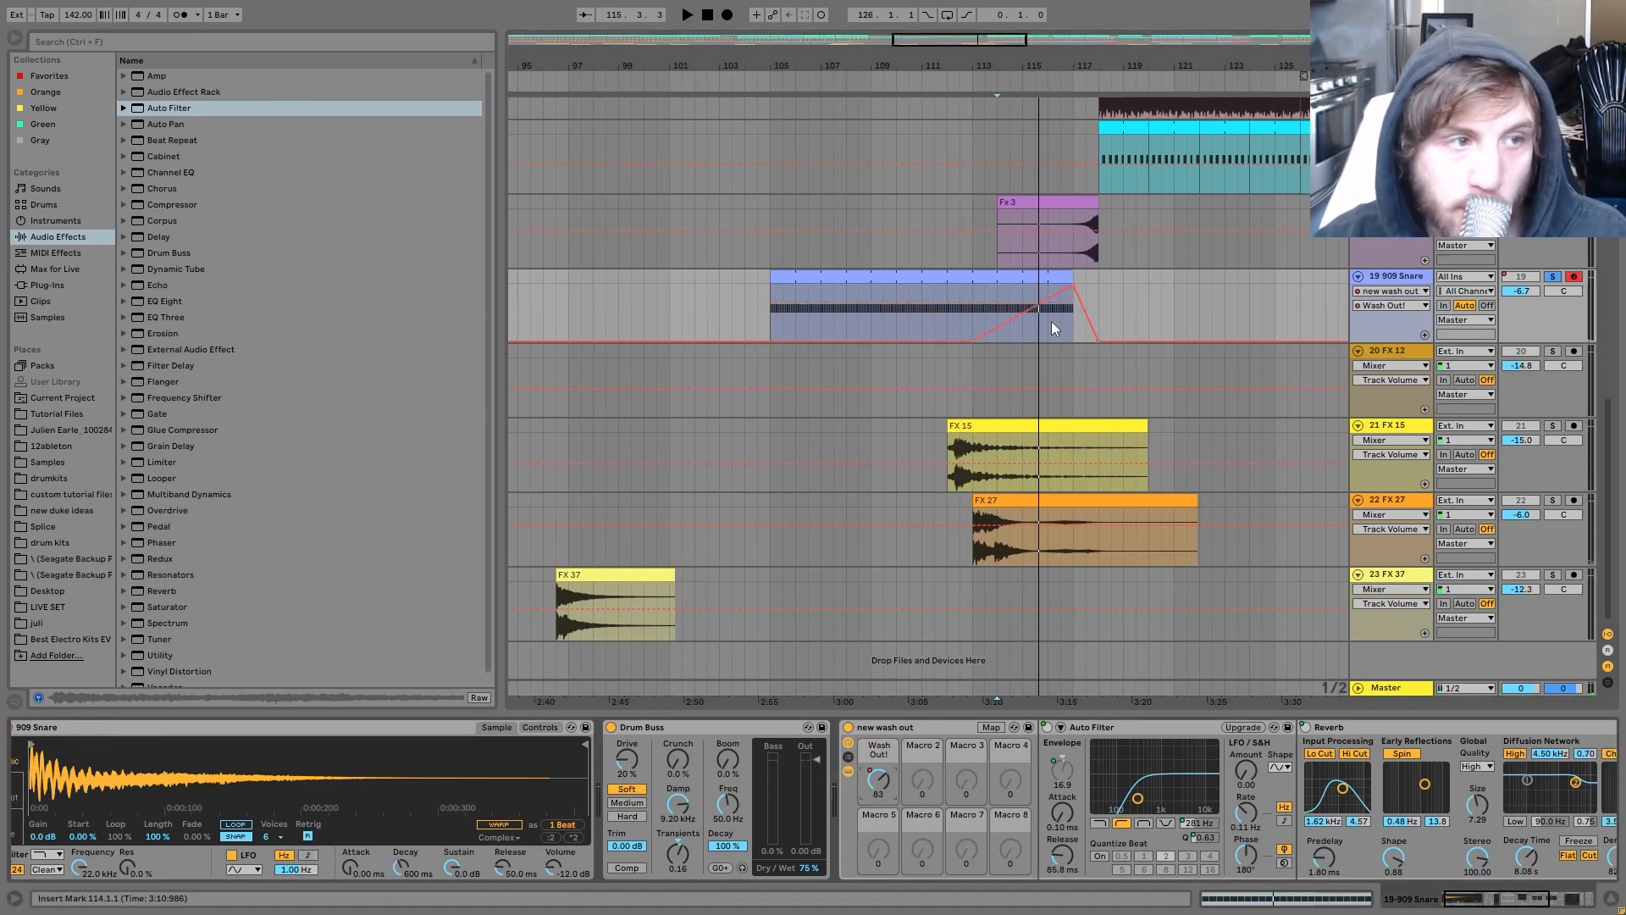
scroll(1413, 827, down, 5)
click(1487, 789)
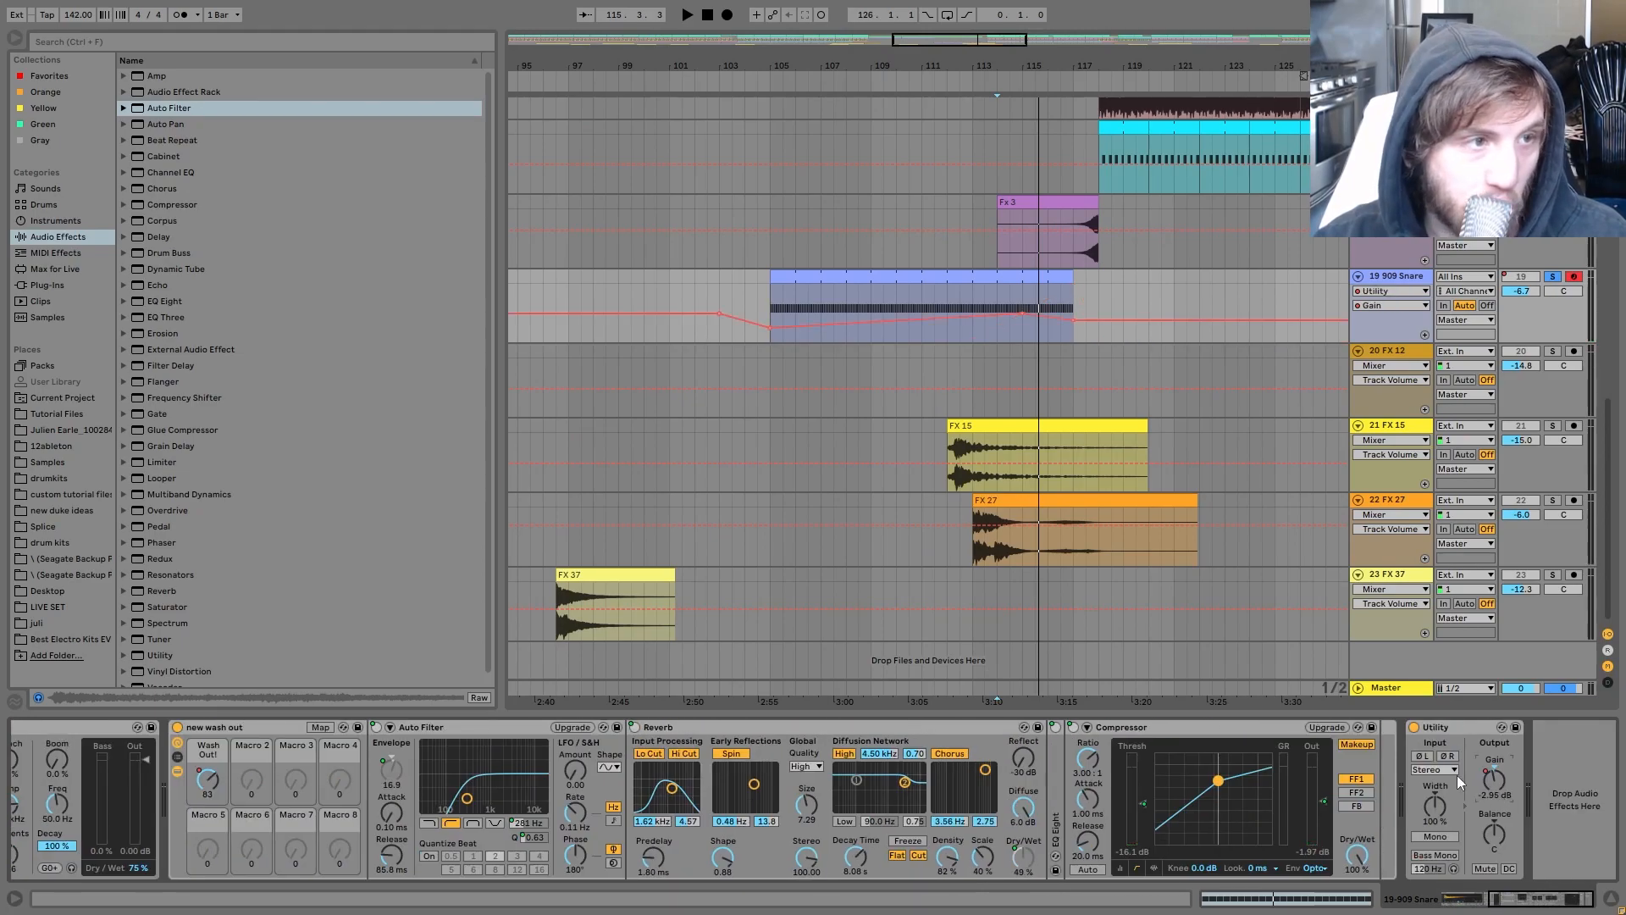
Step: Play the snare build-up from bar 116 and take the 909 Snare track off solo
click(1048, 337)
key(space)
click(1553, 277)
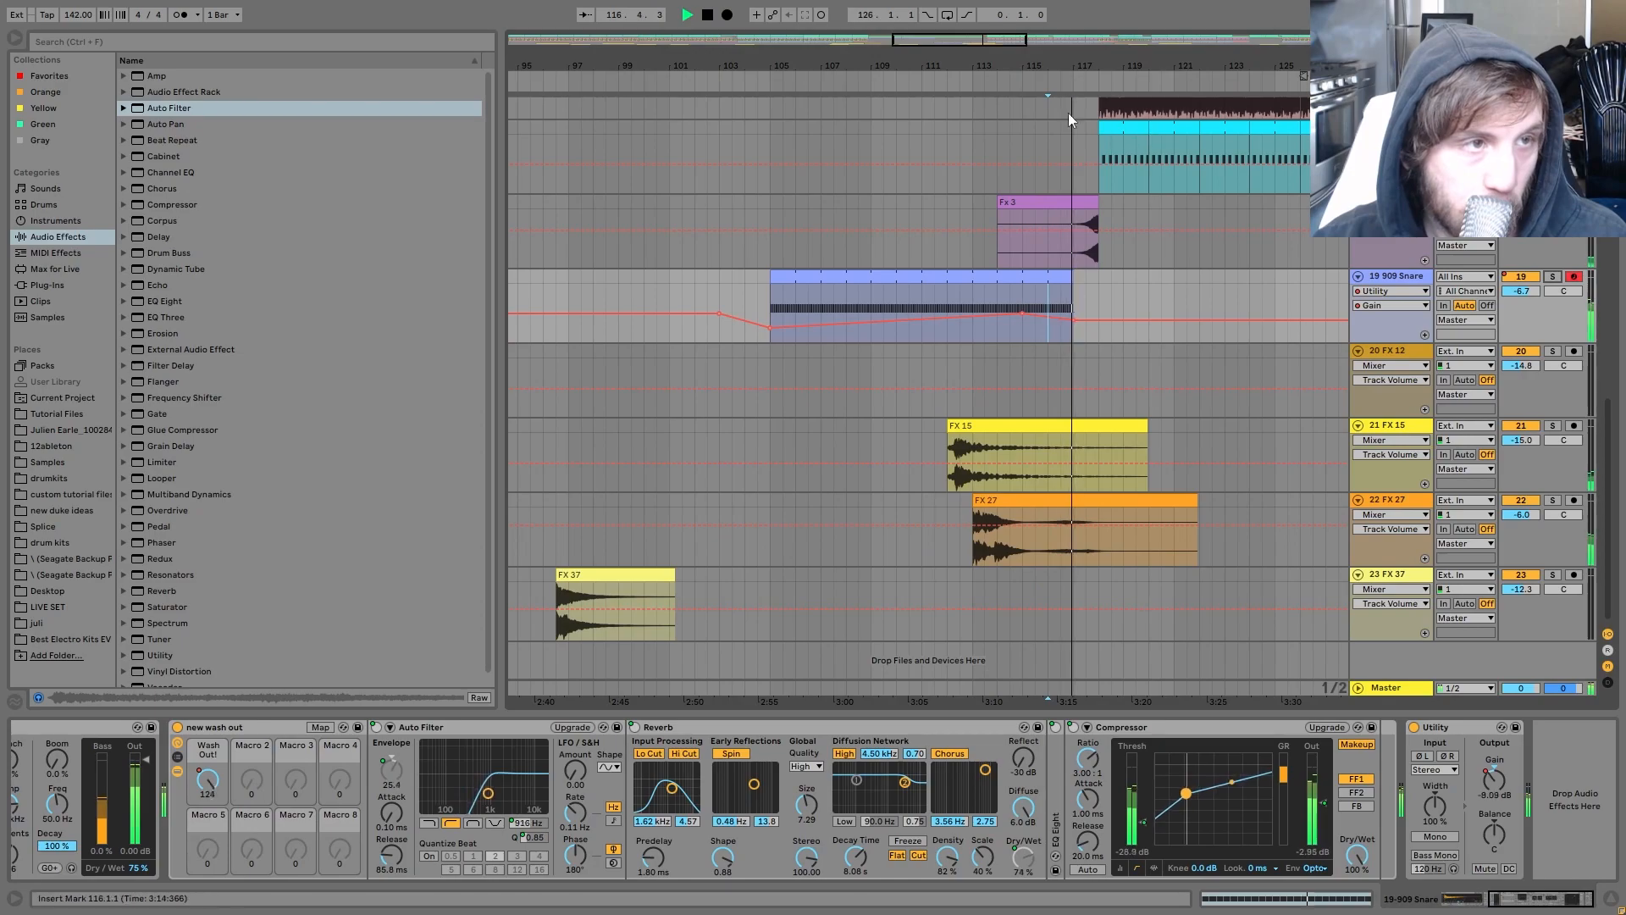
Step: Fold all tracks, show the whole arrangement, and place the insert mark at bar 158 on the kick track
scroll(856, 305, down, 5)
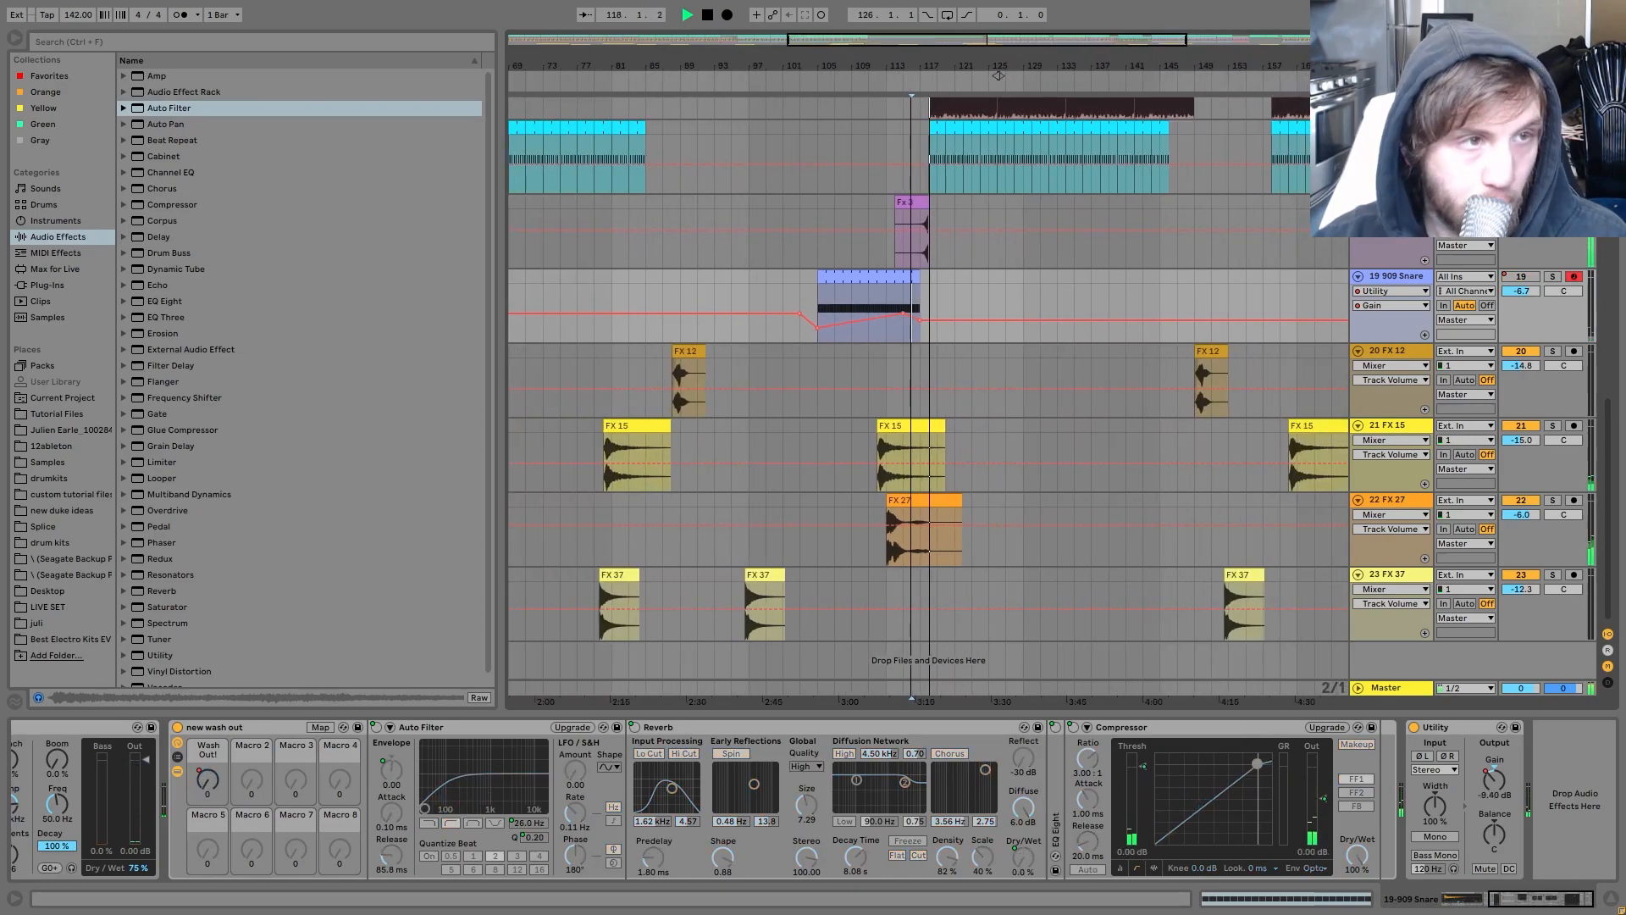
scroll(1082, 301, up, 3)
scroll(1167, 420, up, 3)
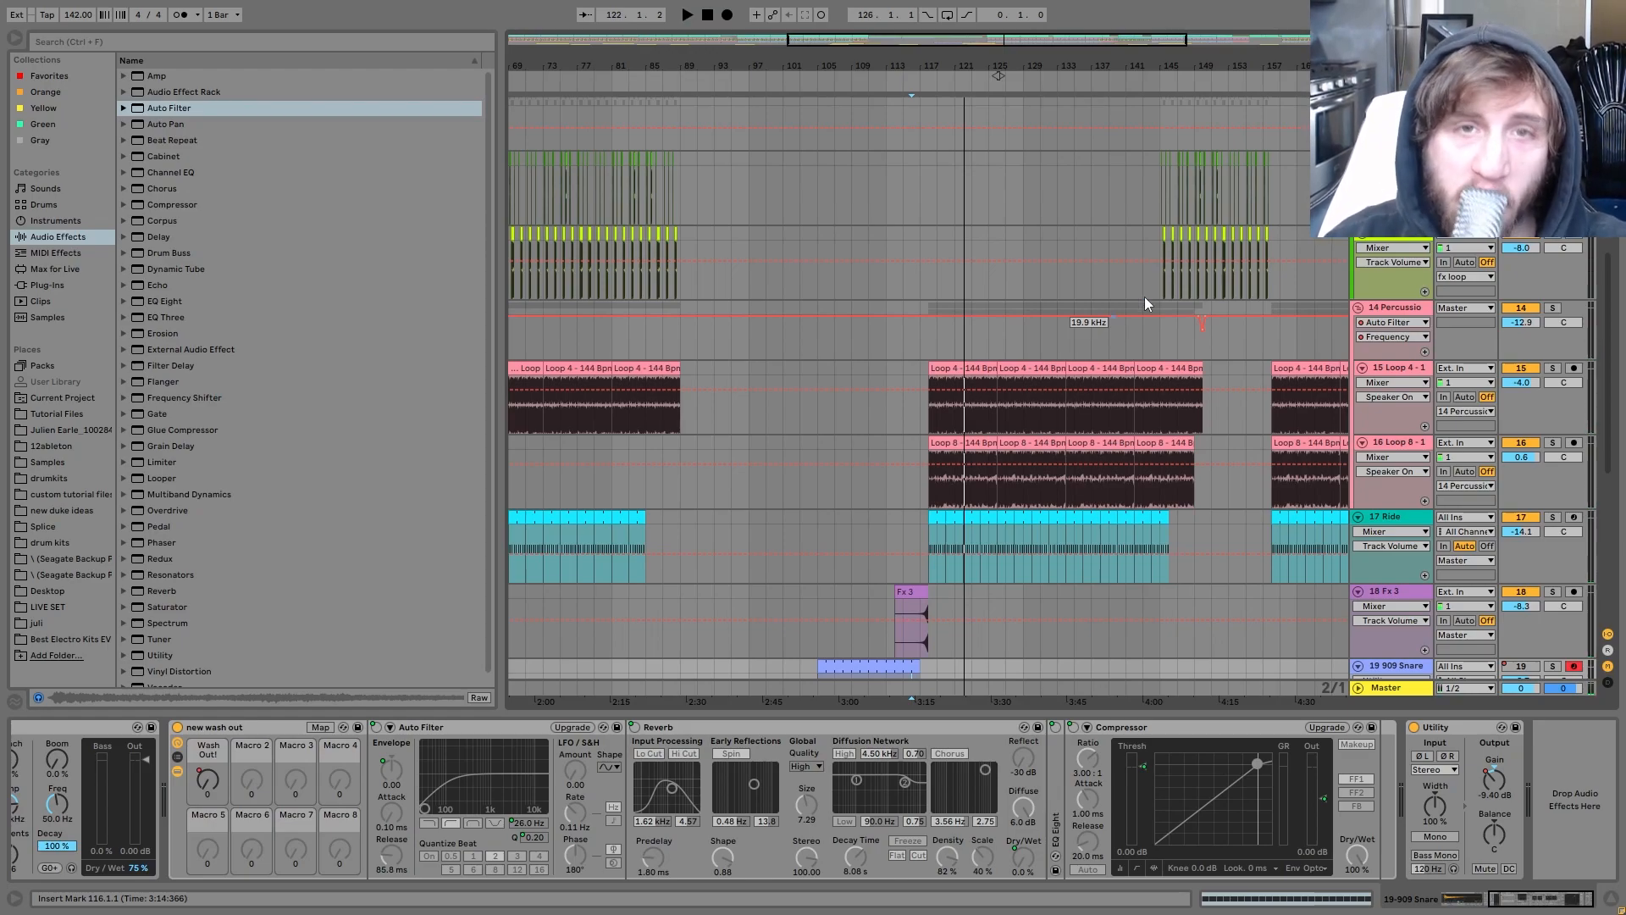
click(1411, 317)
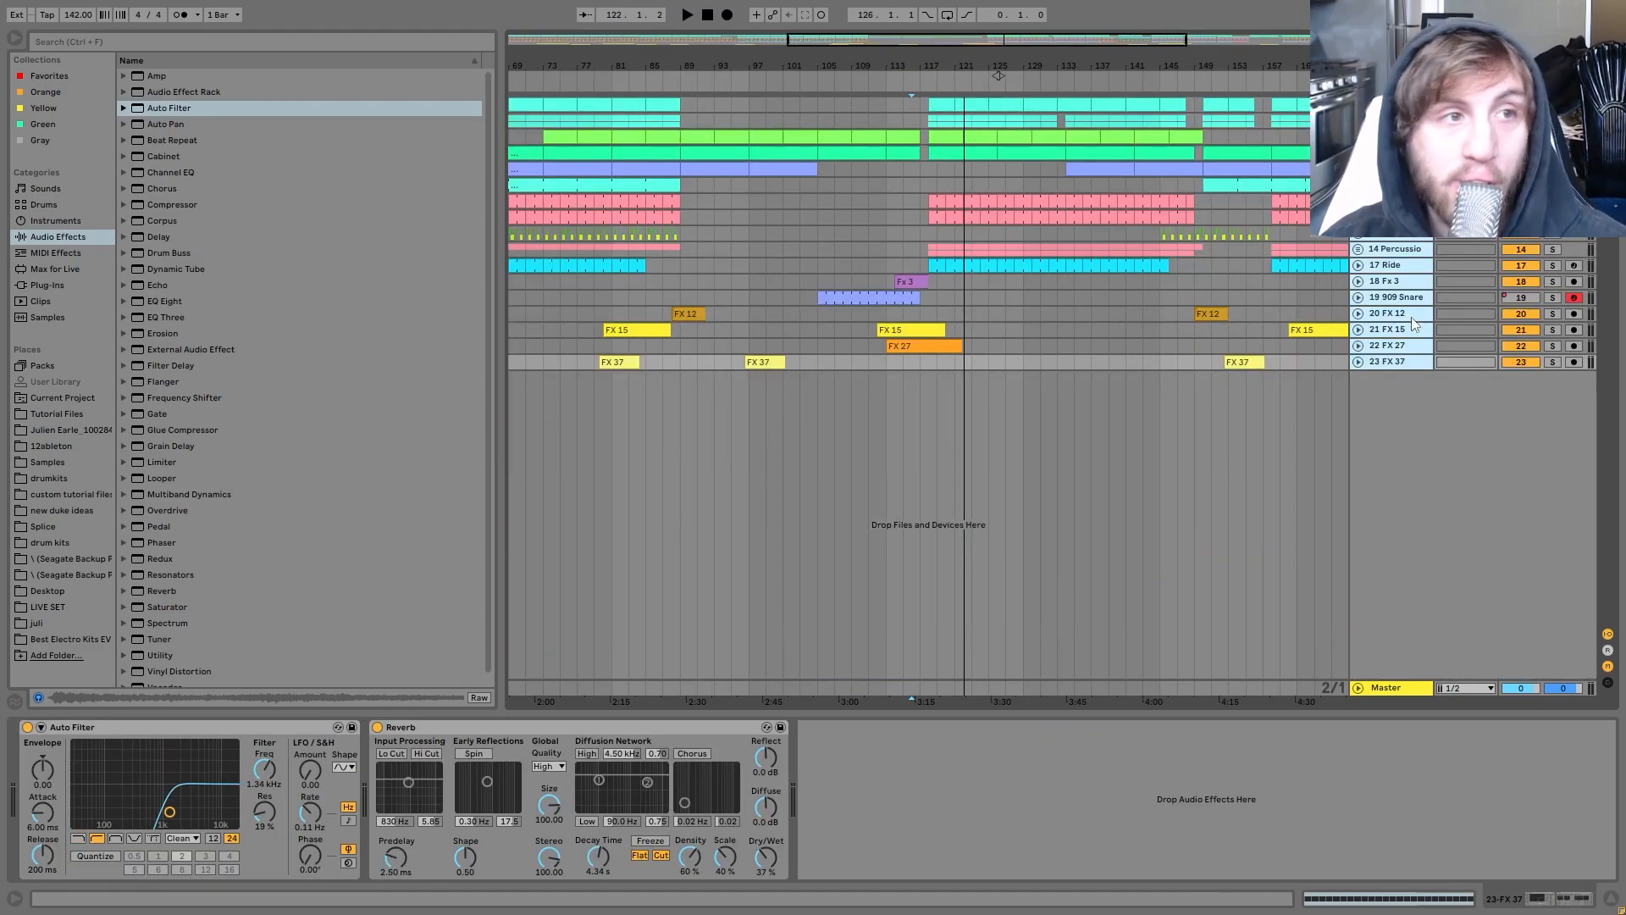
drag(998, 61, 919, 61)
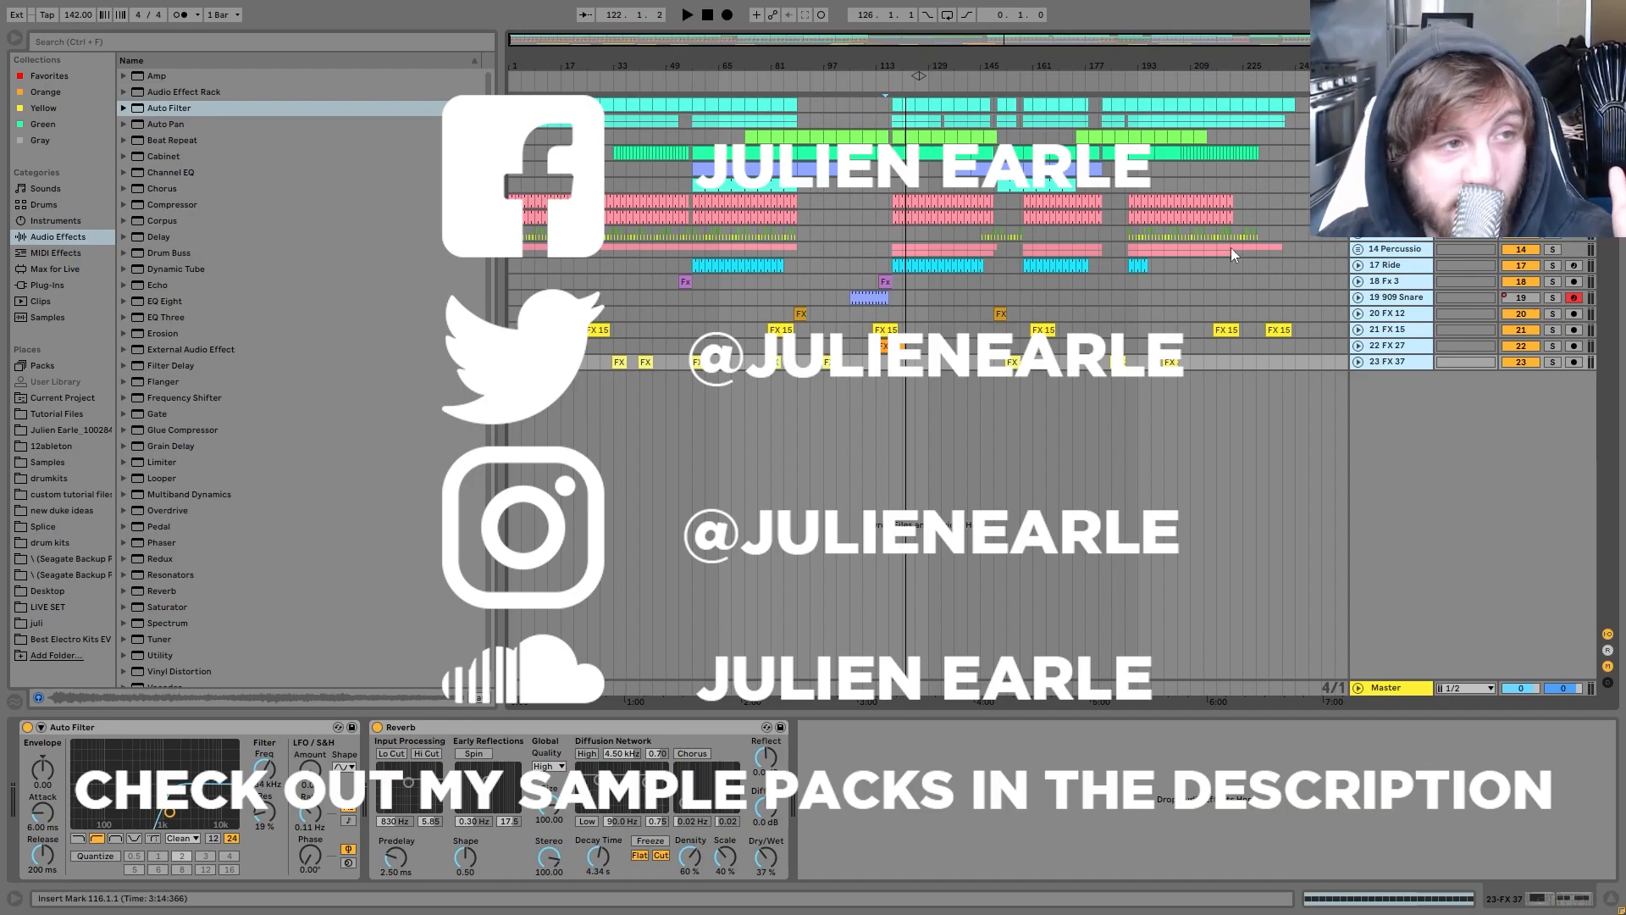
click(1026, 105)
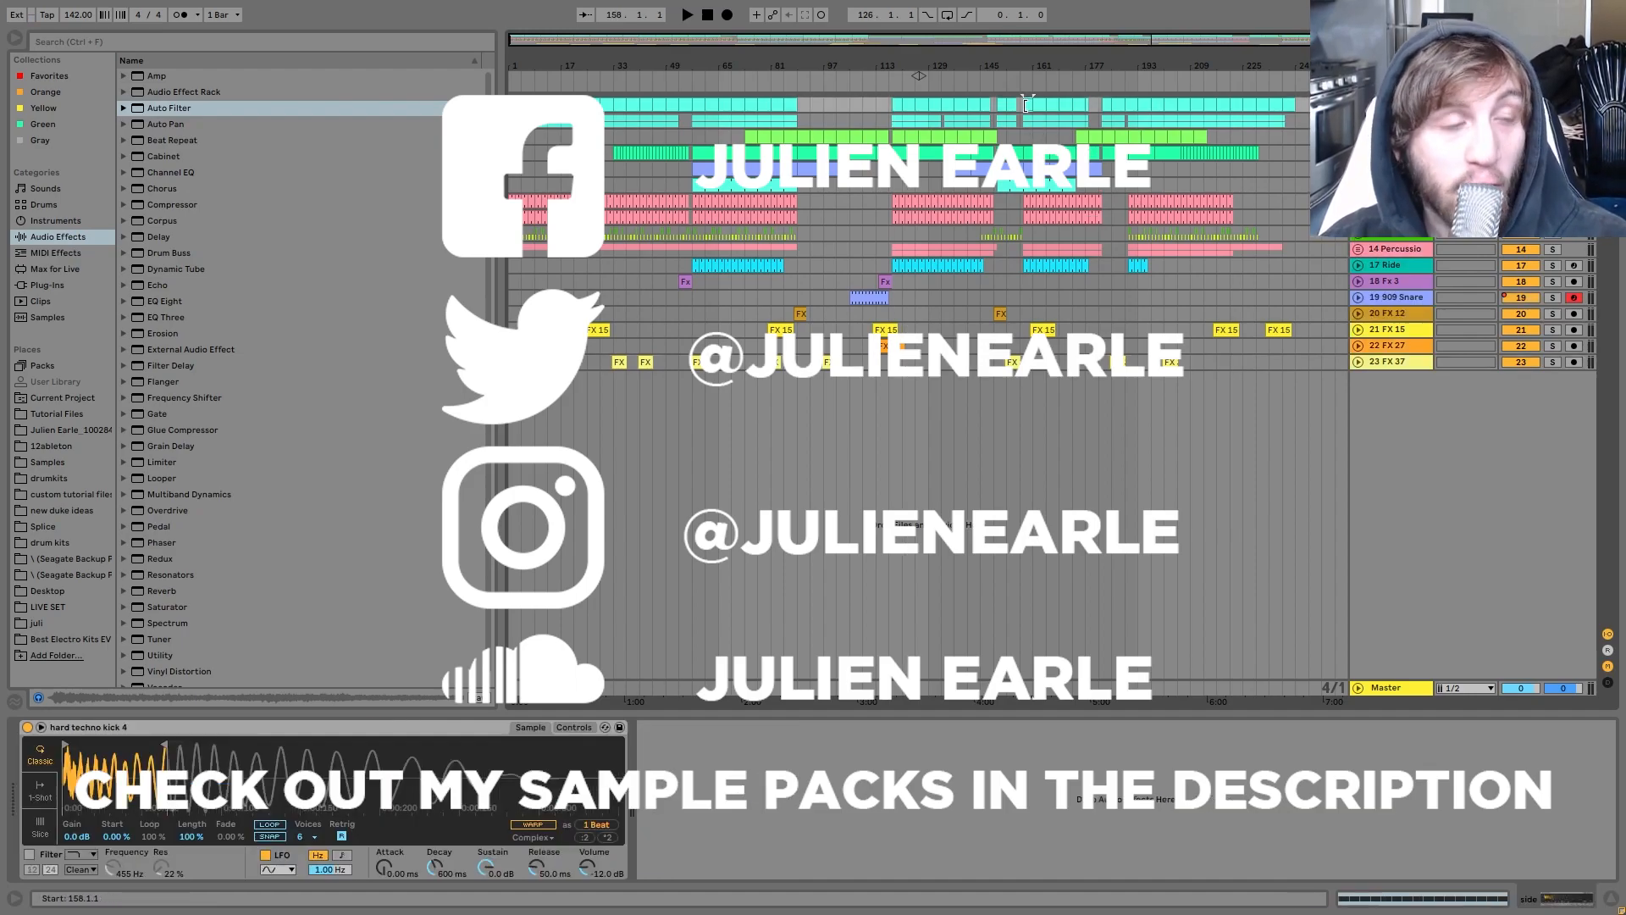